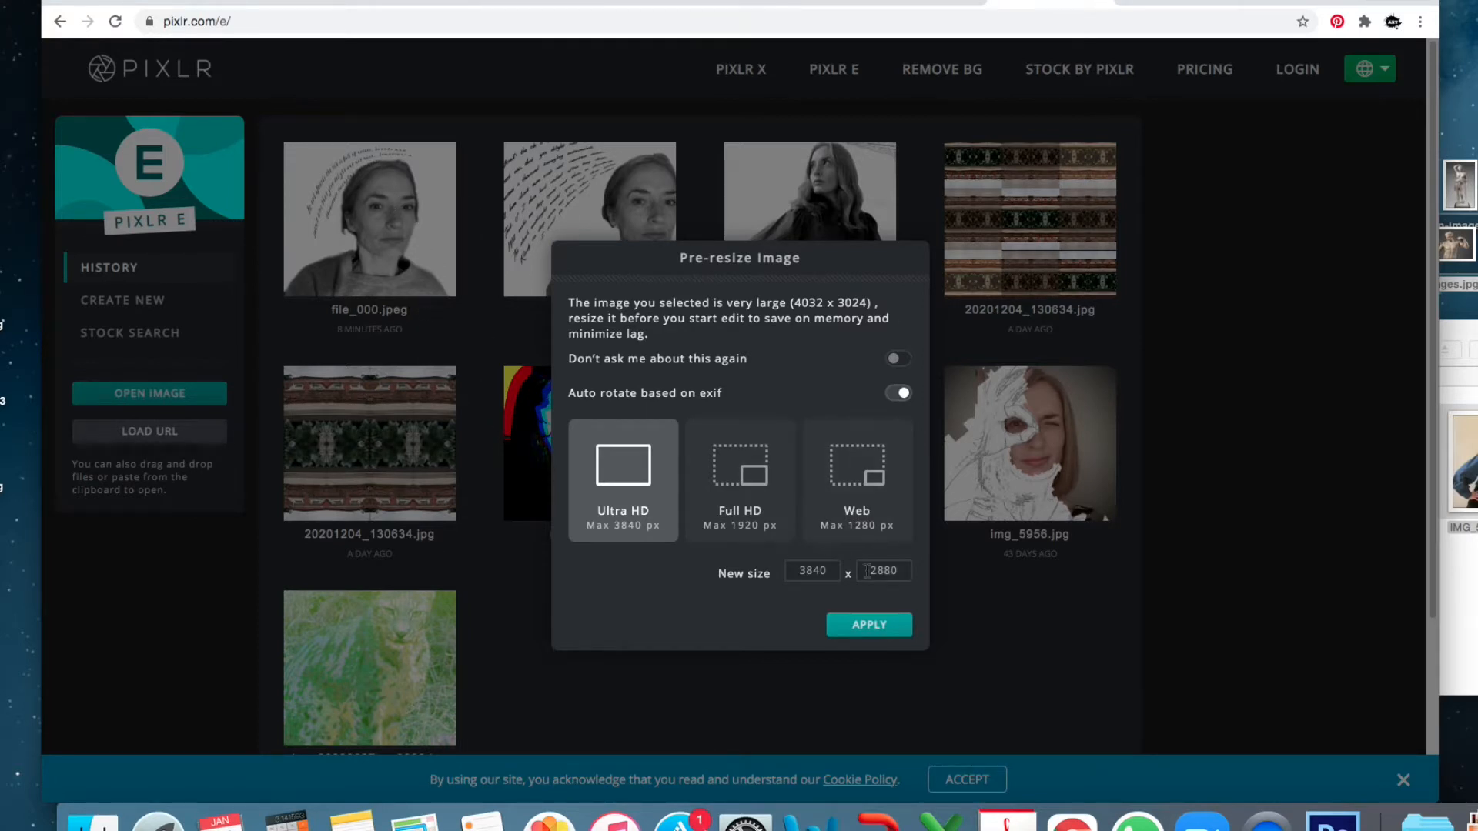
Open the photo pre-resized to Ultra HD, 3840 x 2880 px, and rotate it left (counterclockwise) so the woman stands upright.
left_click(862, 631)
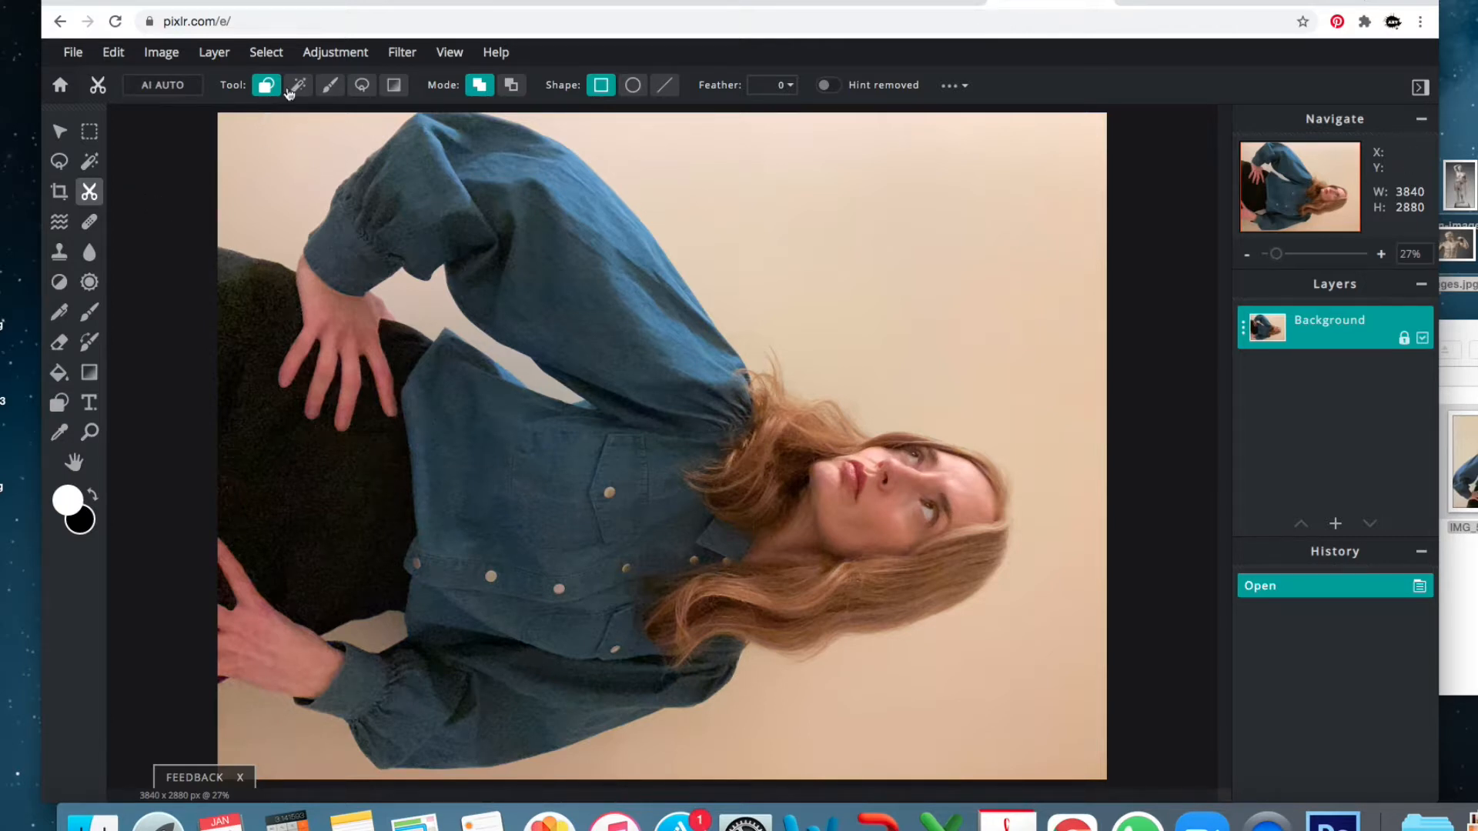
left_click(162, 52)
mouse_move(196, 128)
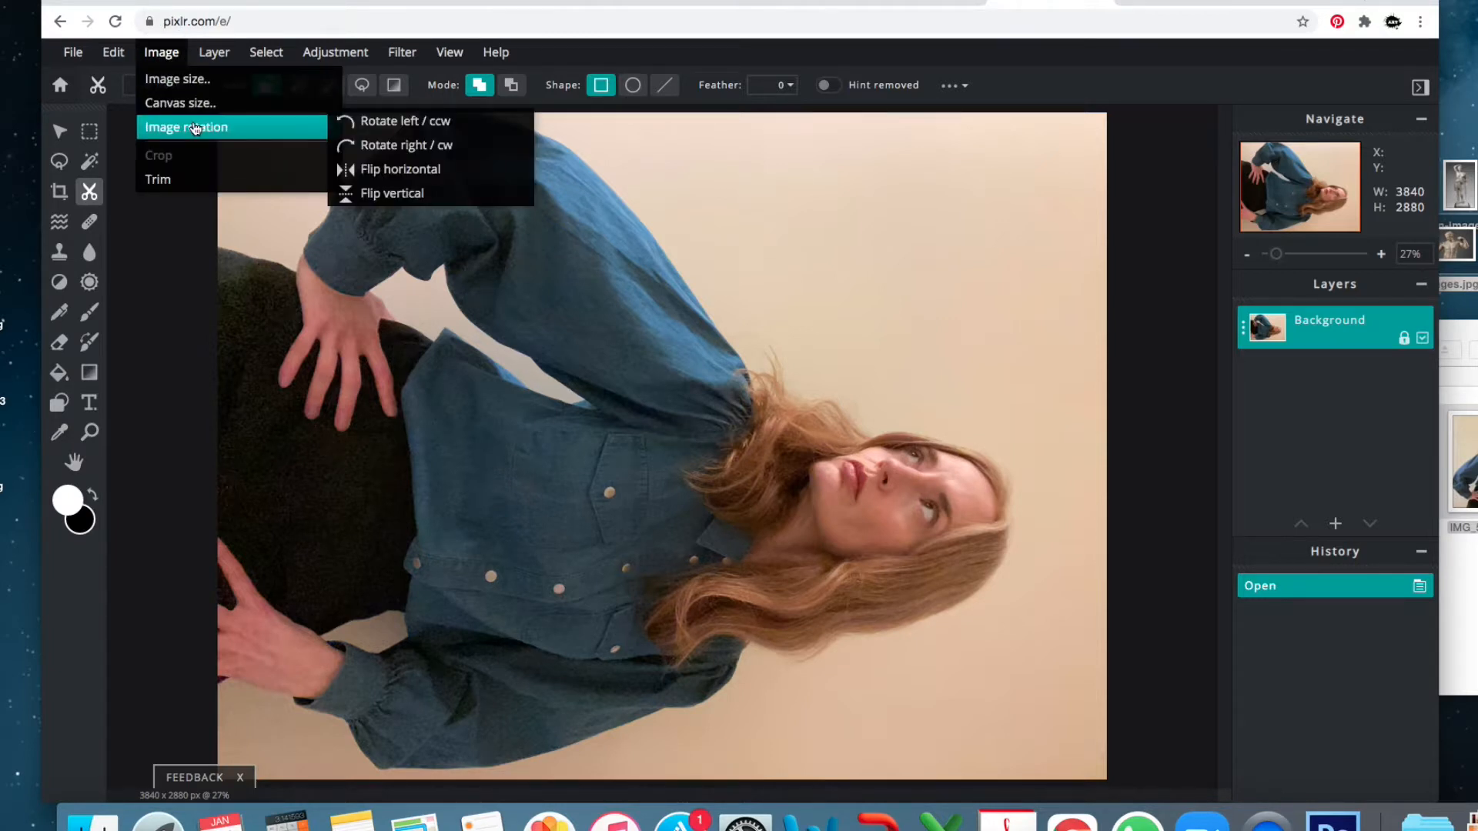
left_click(389, 122)
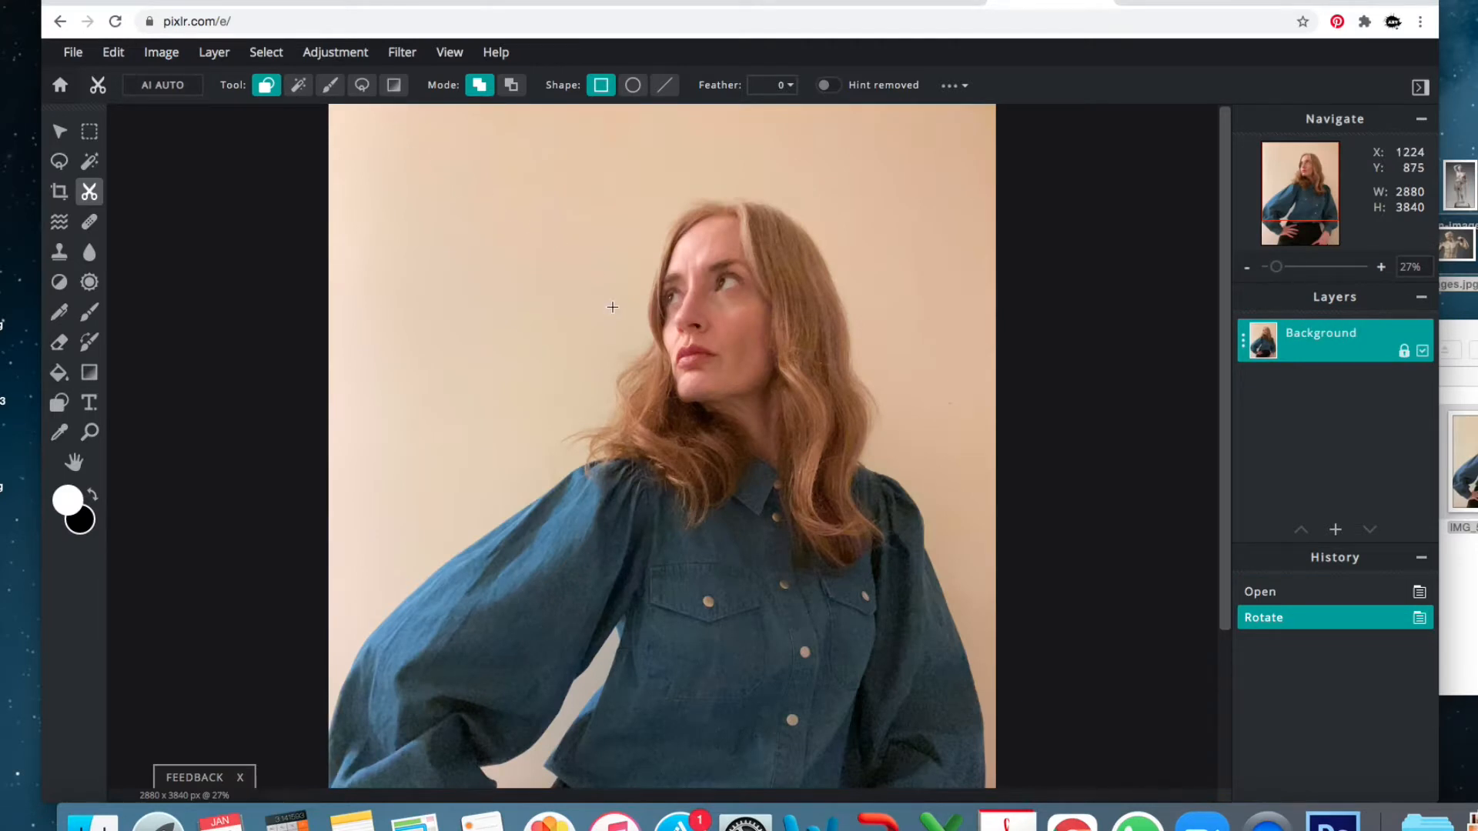
scroll(612, 308, "down", 3)
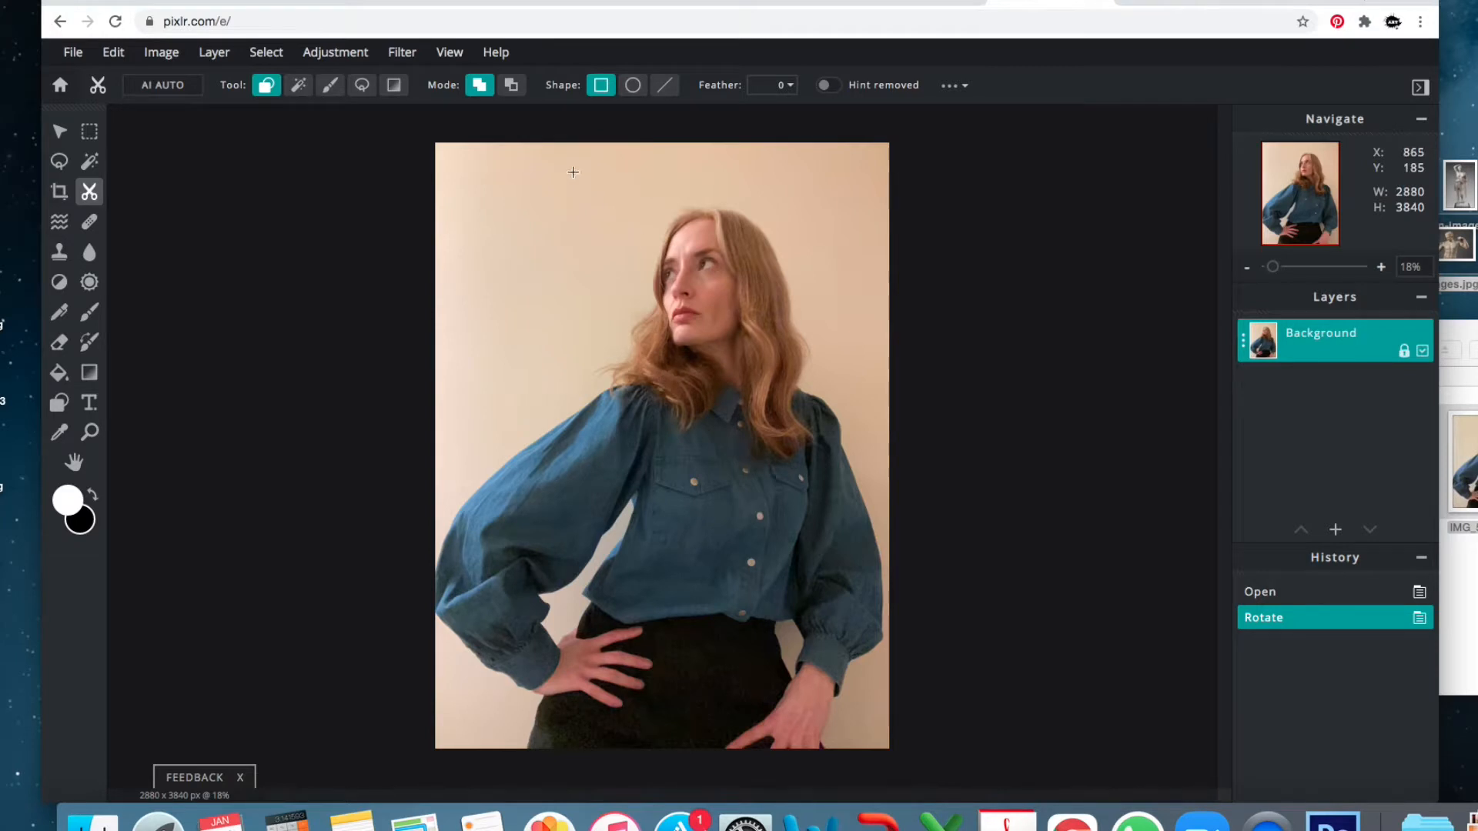
Desaturate the portrait, raise its brightness slightly and set its contrast to 38.
left_click(340, 53)
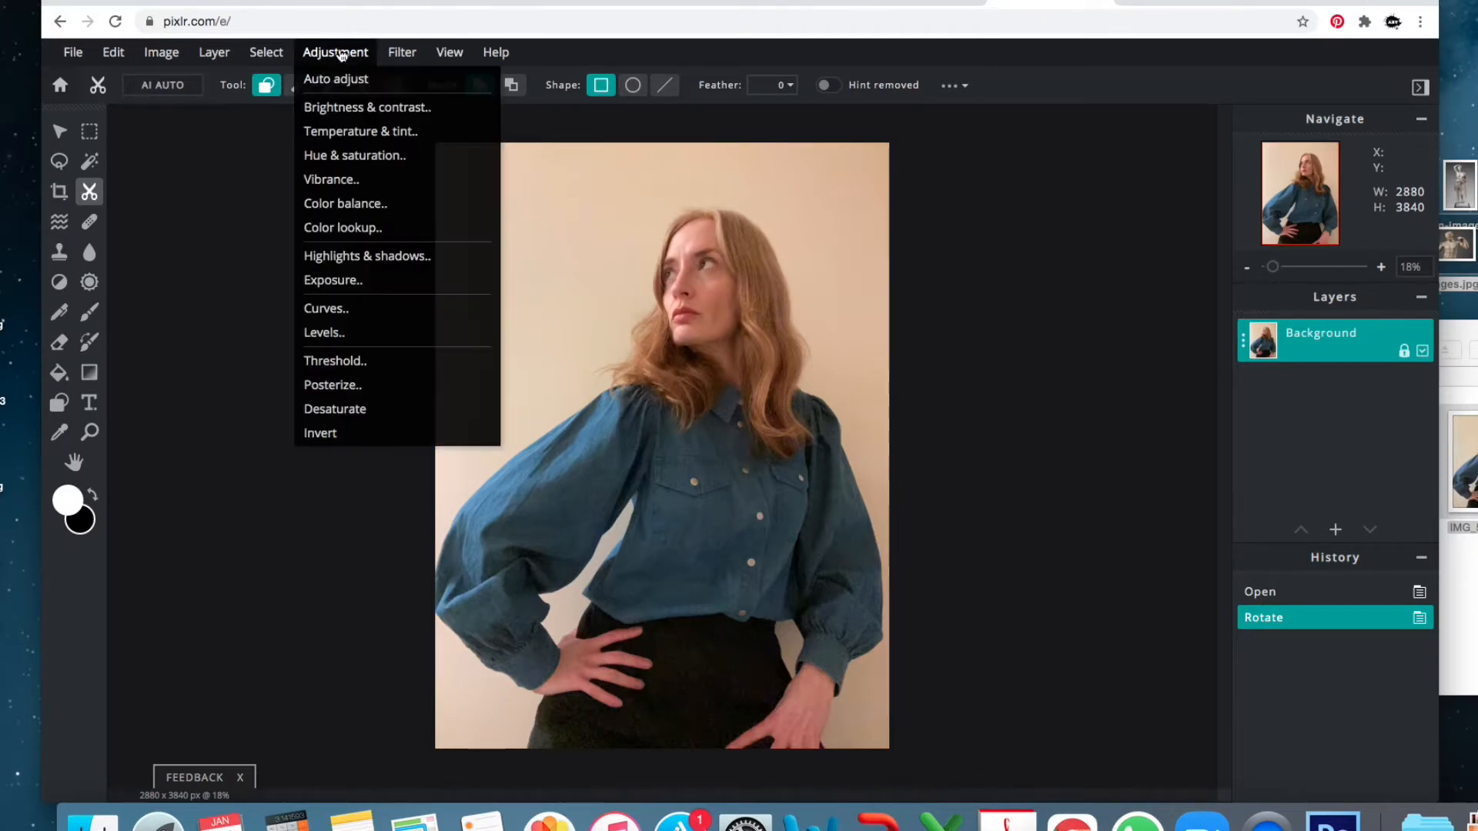
left_click(357, 409)
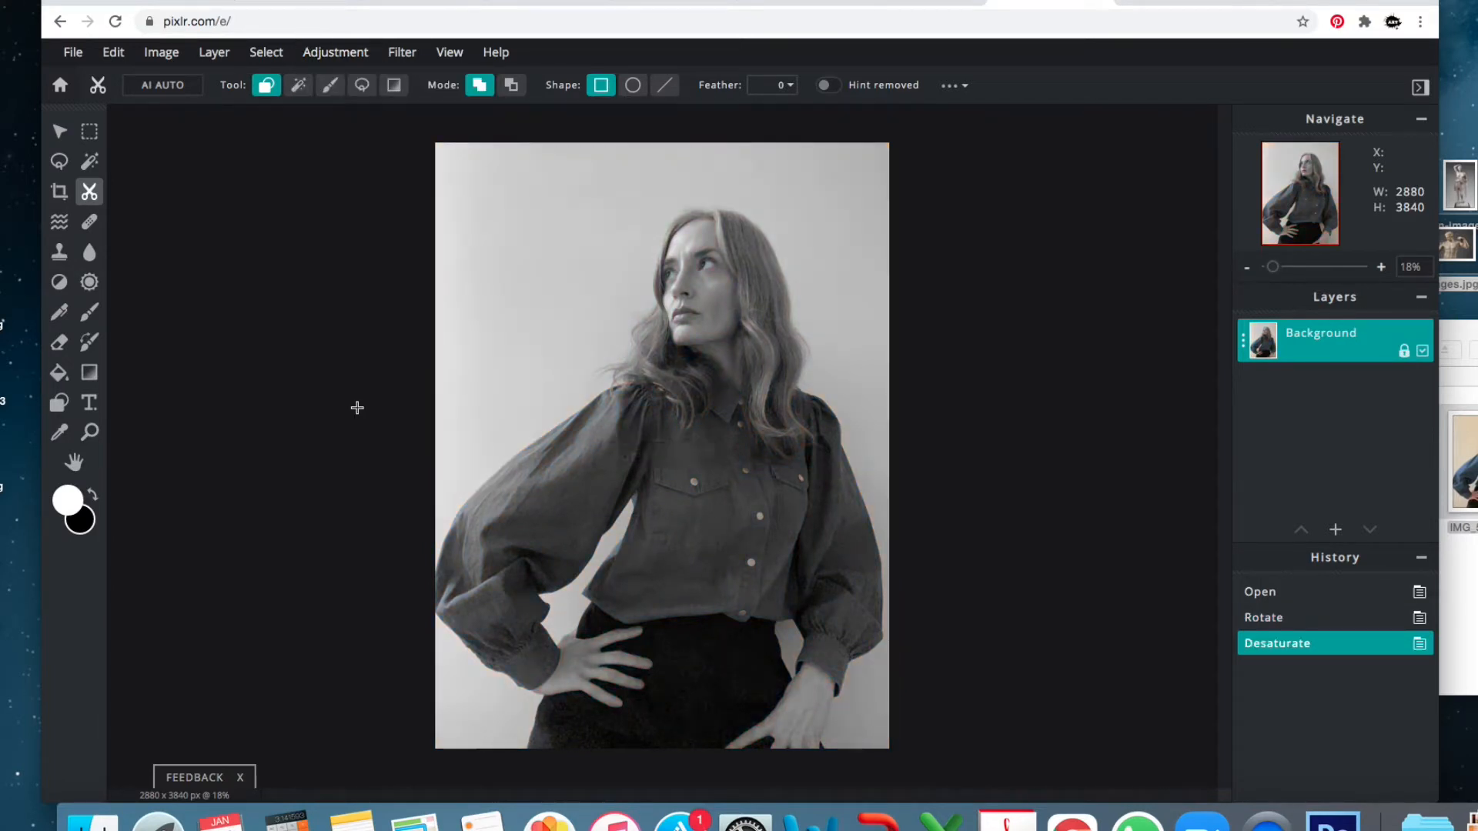
left_click(346, 53)
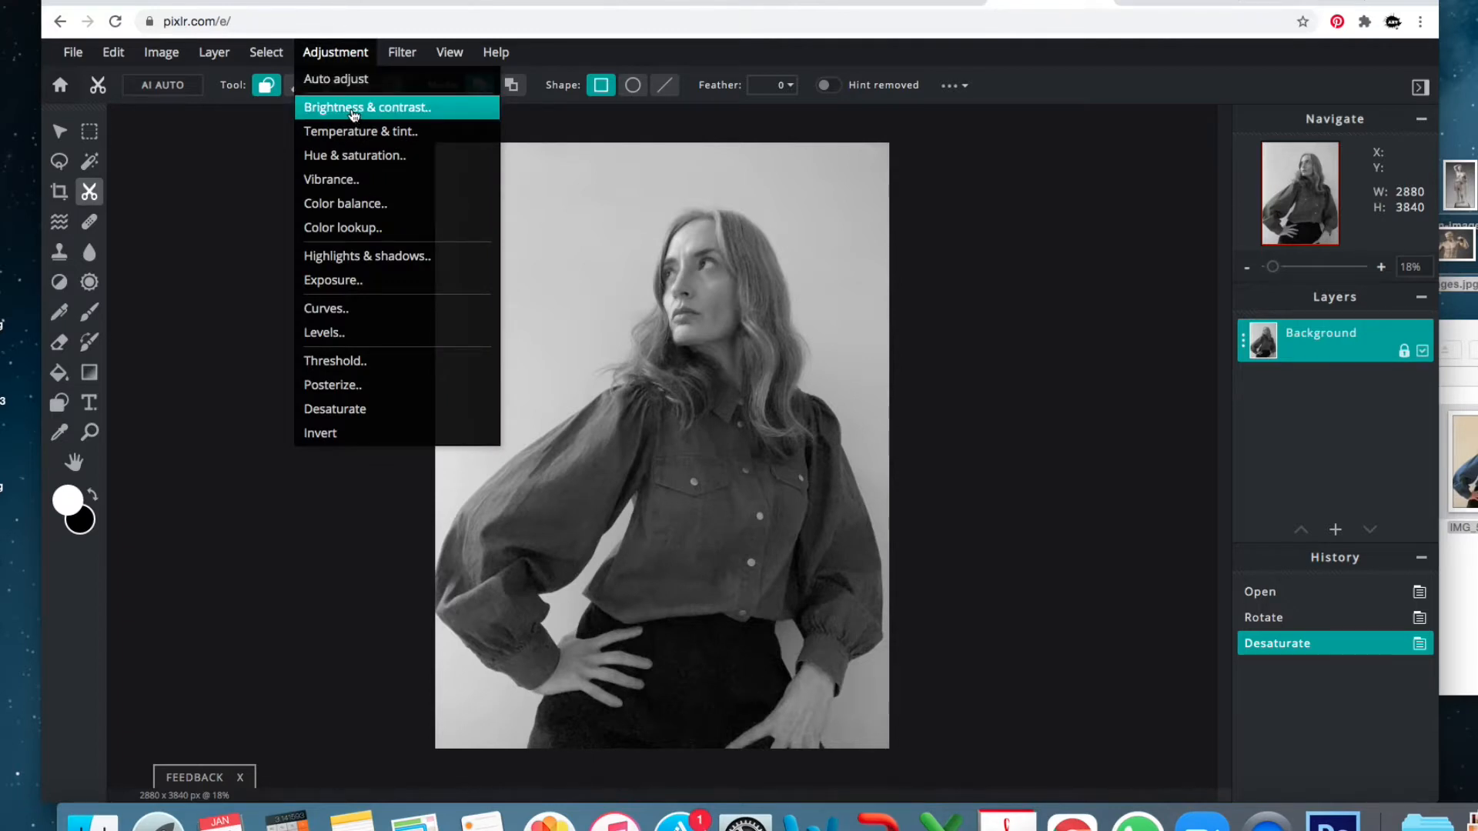
left_click(353, 111)
left_click_drag(749, 446, 766, 443)
left_click_drag(741, 502, 806, 507)
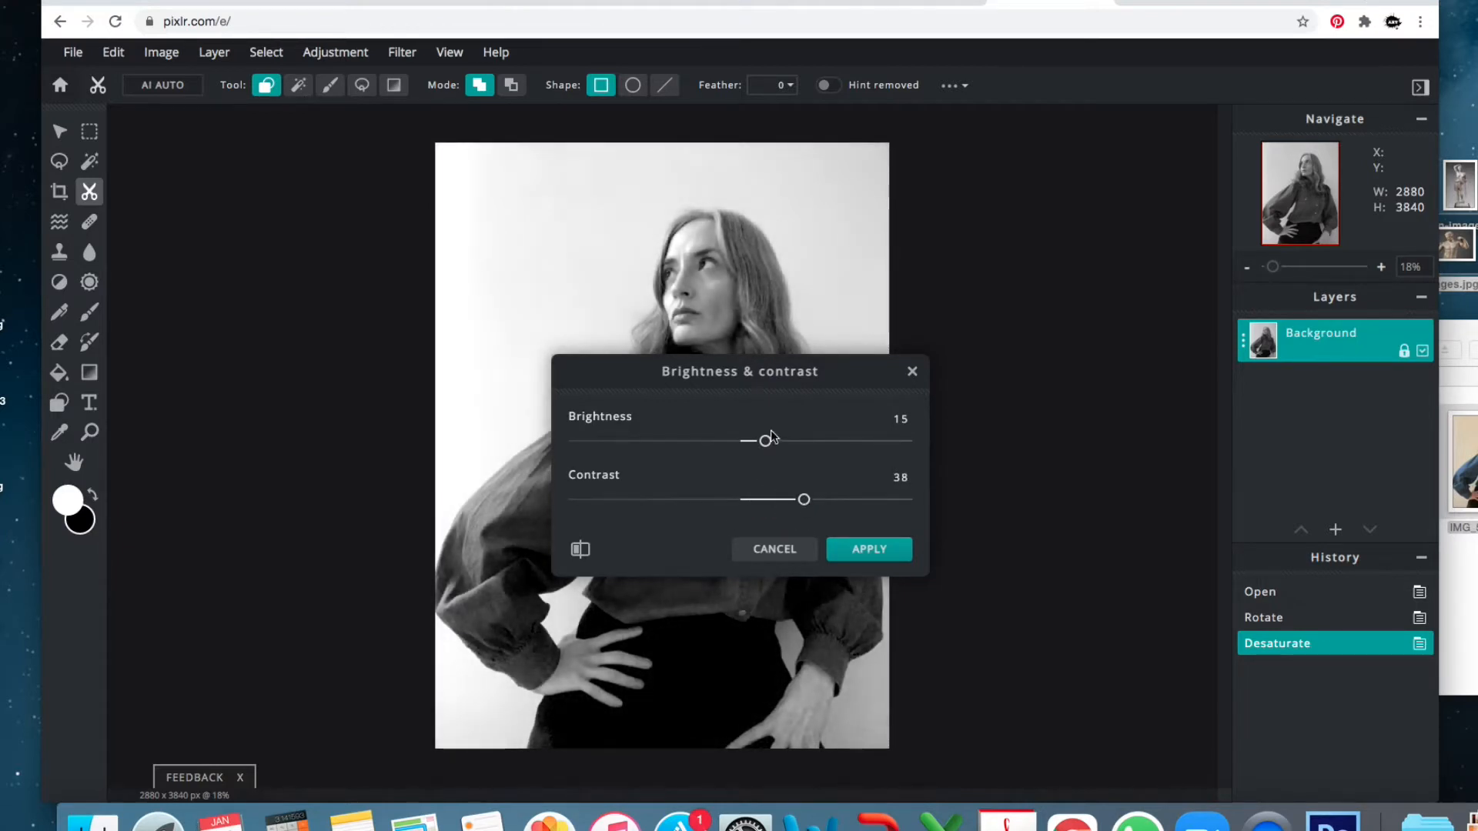
left_click_drag(769, 448, 774, 445)
left_click(852, 562)
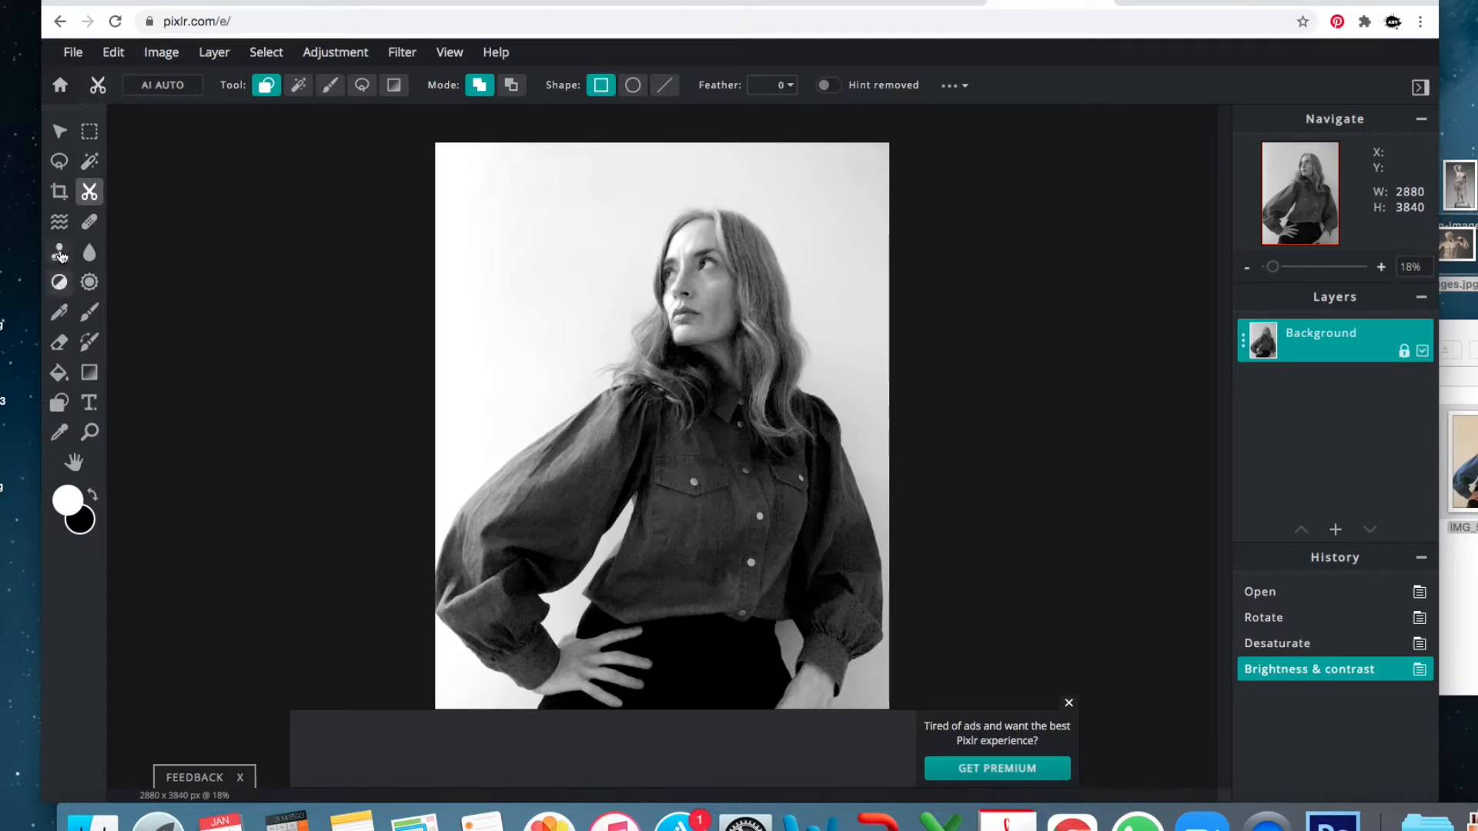
Using the Cutout tool's draw mask in remove mode with a 40 px brush, erase a small background patch near the photo's upper-left corner.
left_click(89, 312)
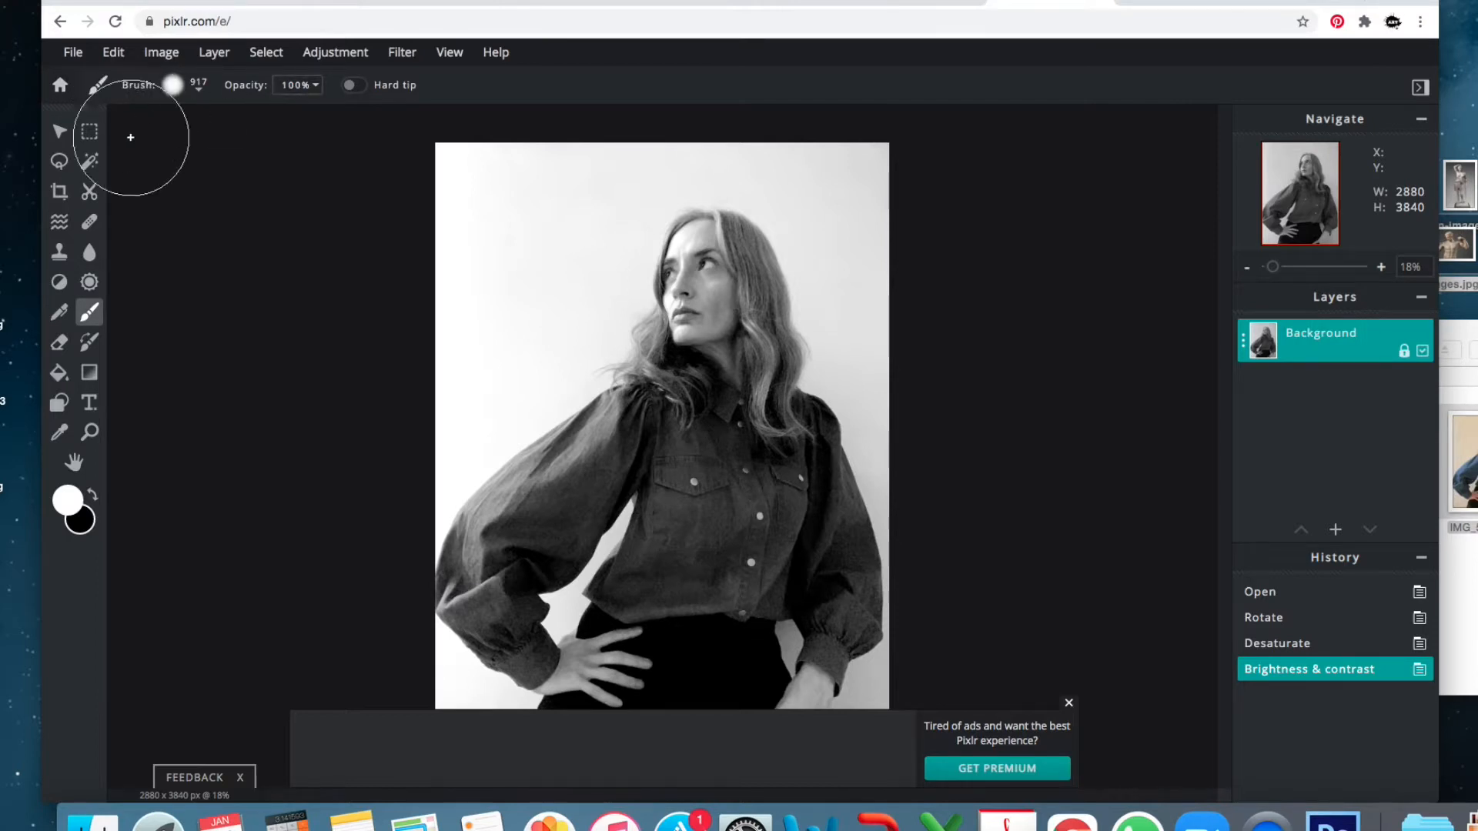
left_click(89, 192)
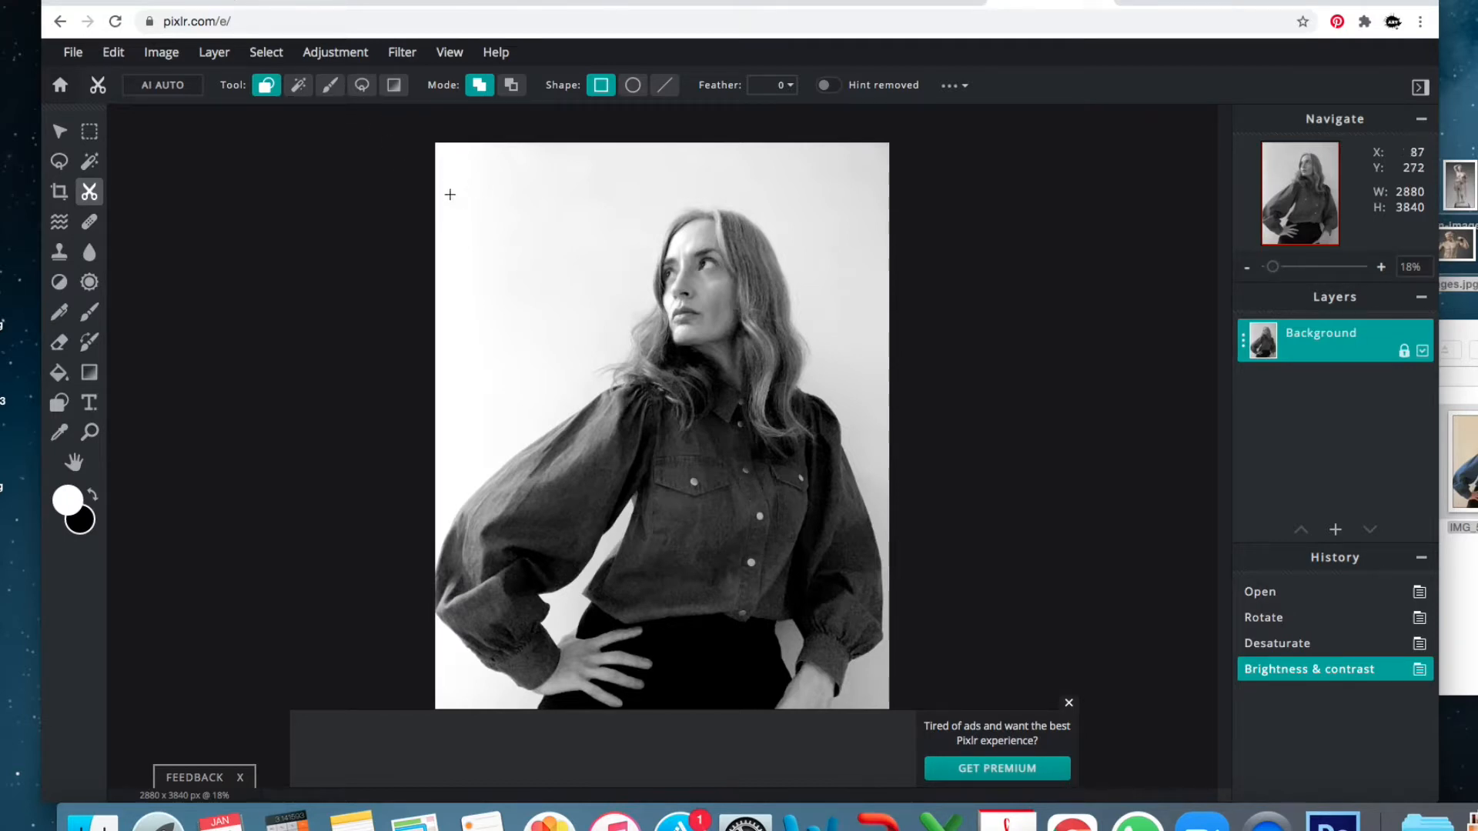
left_click(512, 87)
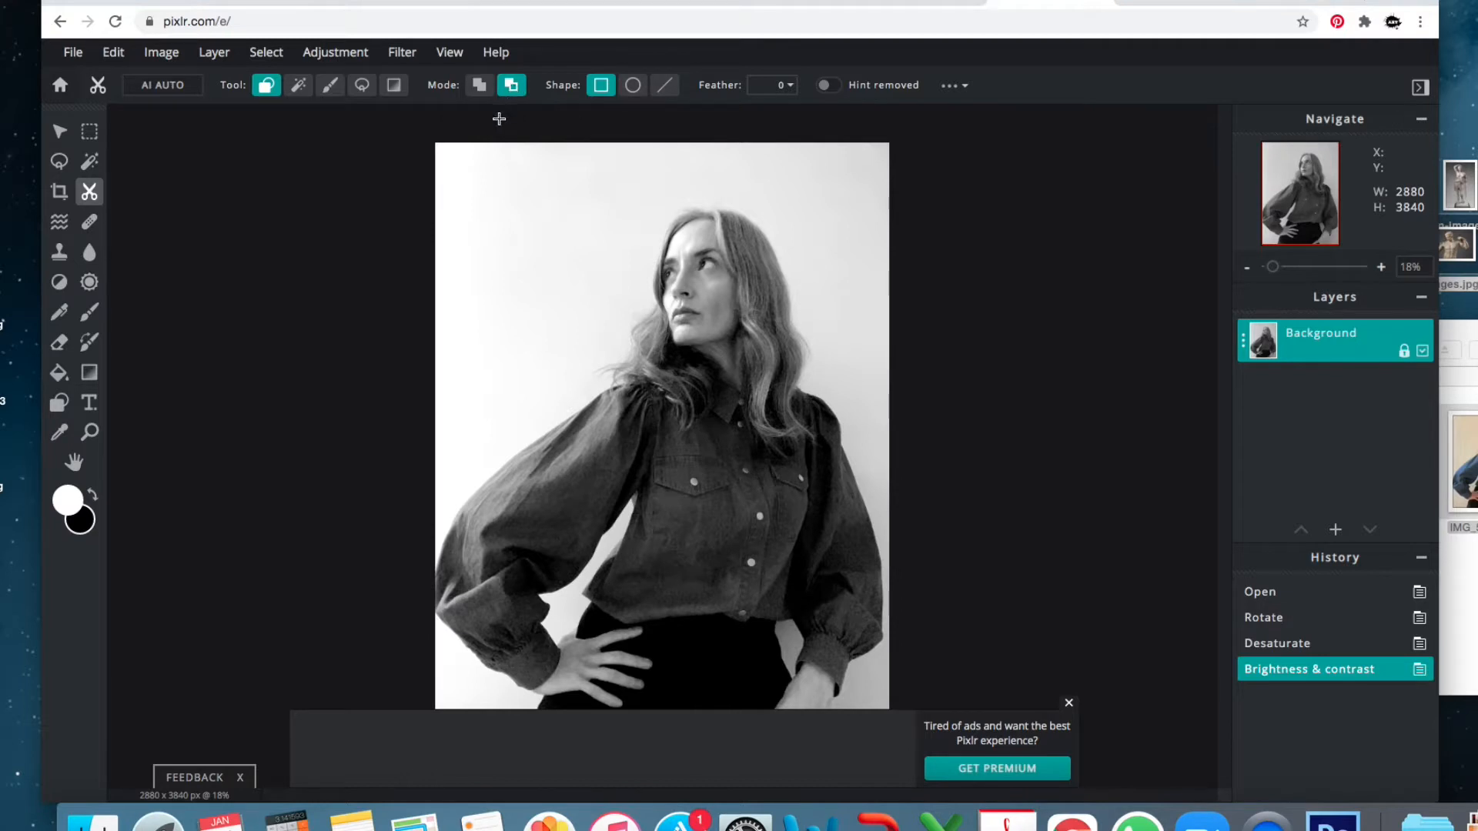
left_click(333, 88)
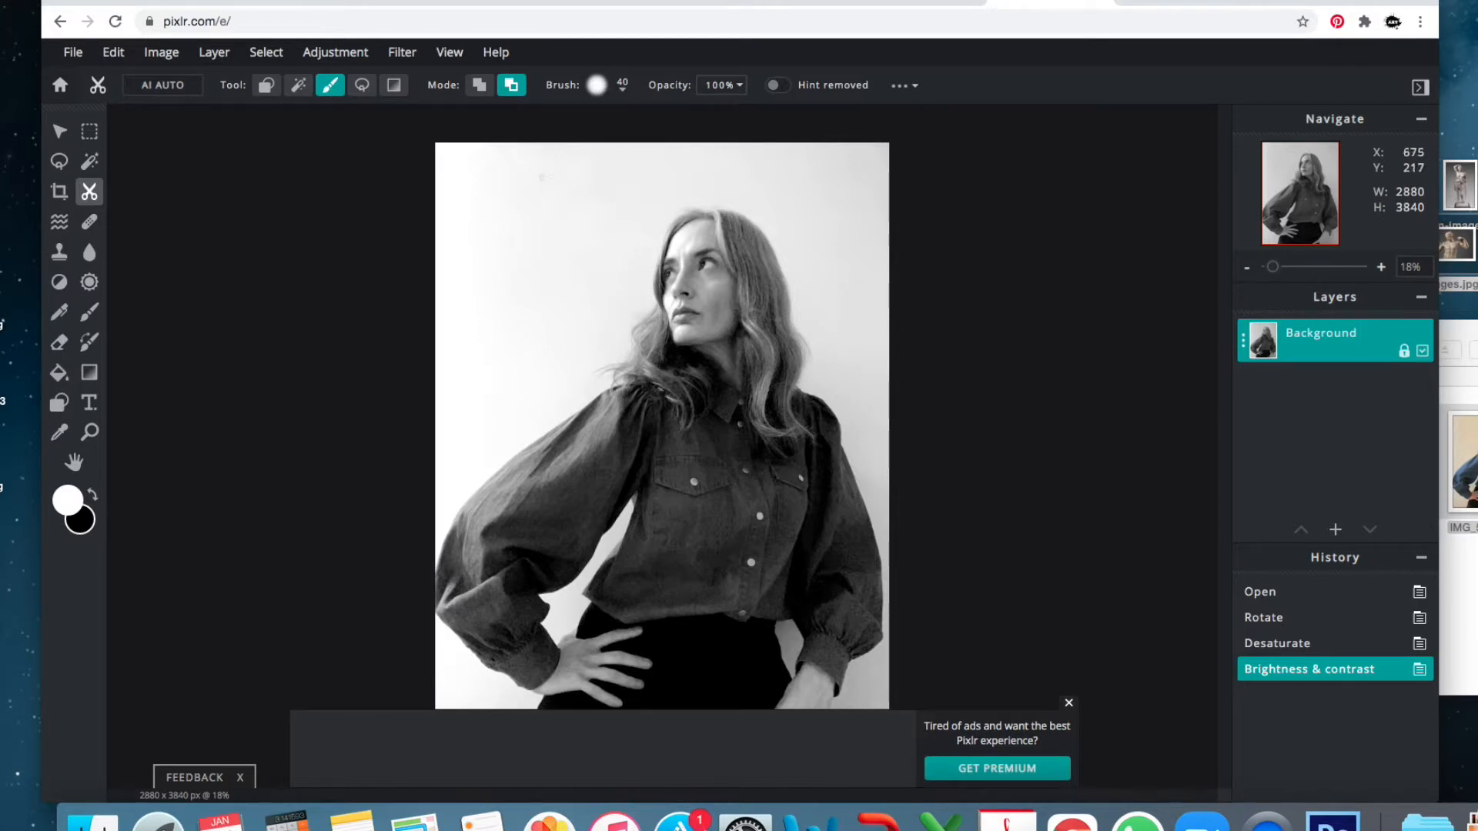
mouse_move(541, 177)
left_mouse_down()
mouse_move(527, 203)
mouse_move(538, 170)
mouse_move(514, 203)
mouse_move(521, 182)
mouse_move(507, 182)
mouse_move(492, 215)
mouse_move(482, 190)
mouse_move(463, 237)
left_mouse_up()
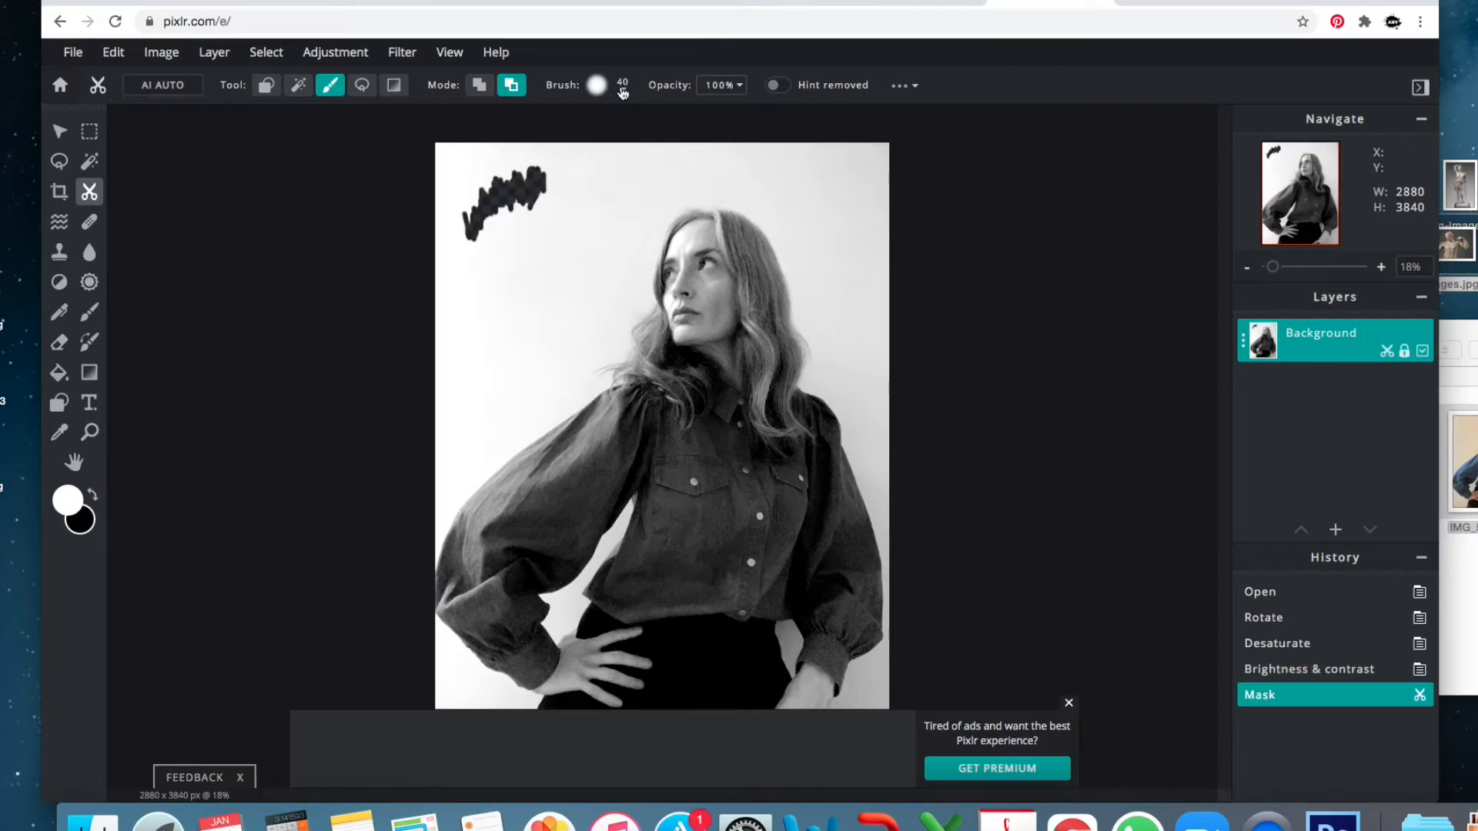
Enlarge the mask brush to 615 px and erase the backdrop above and on both sides of the woman's head and shoulders.
left_click(622, 87)
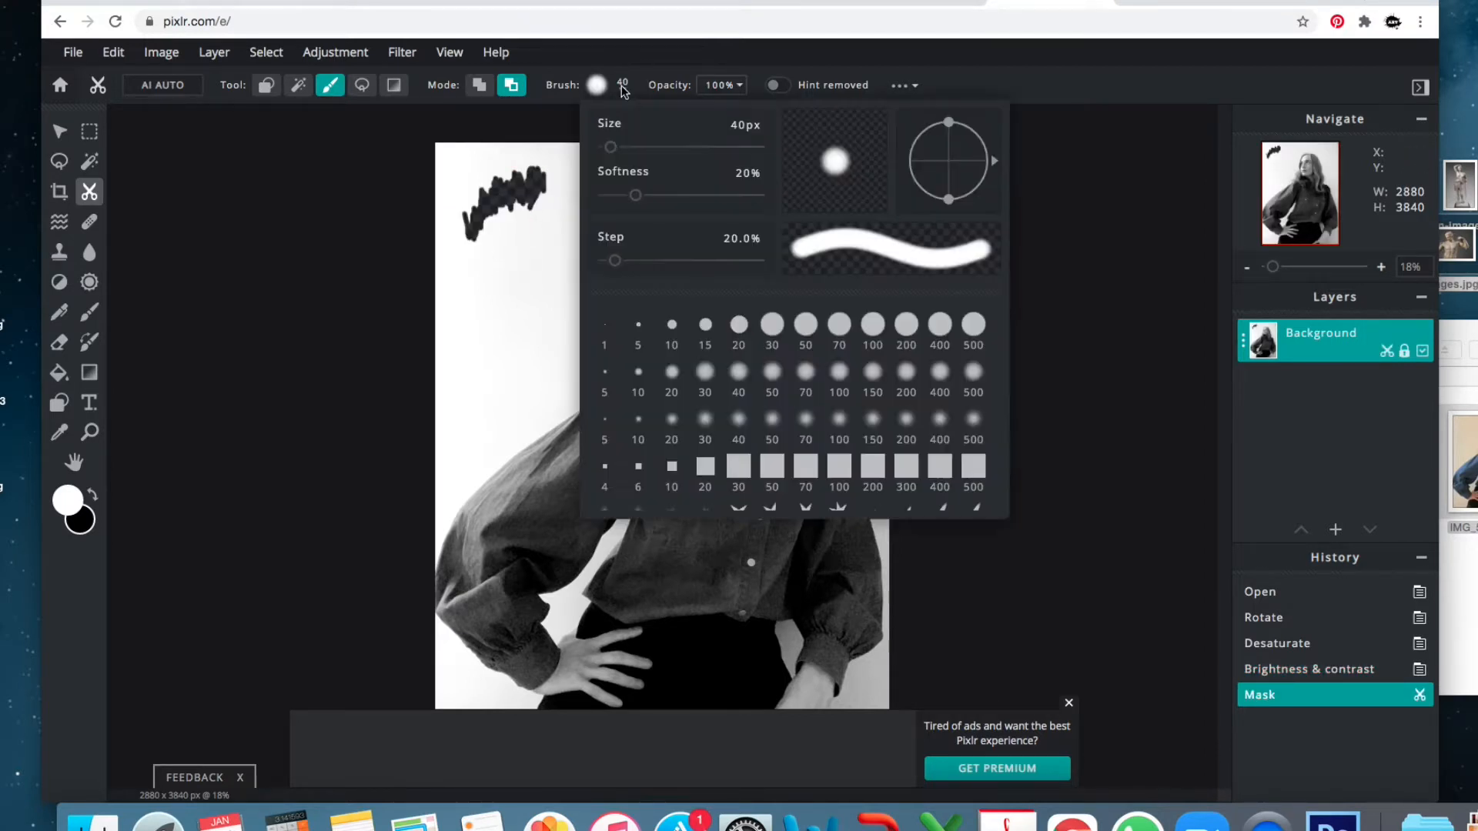
left_click(699, 149)
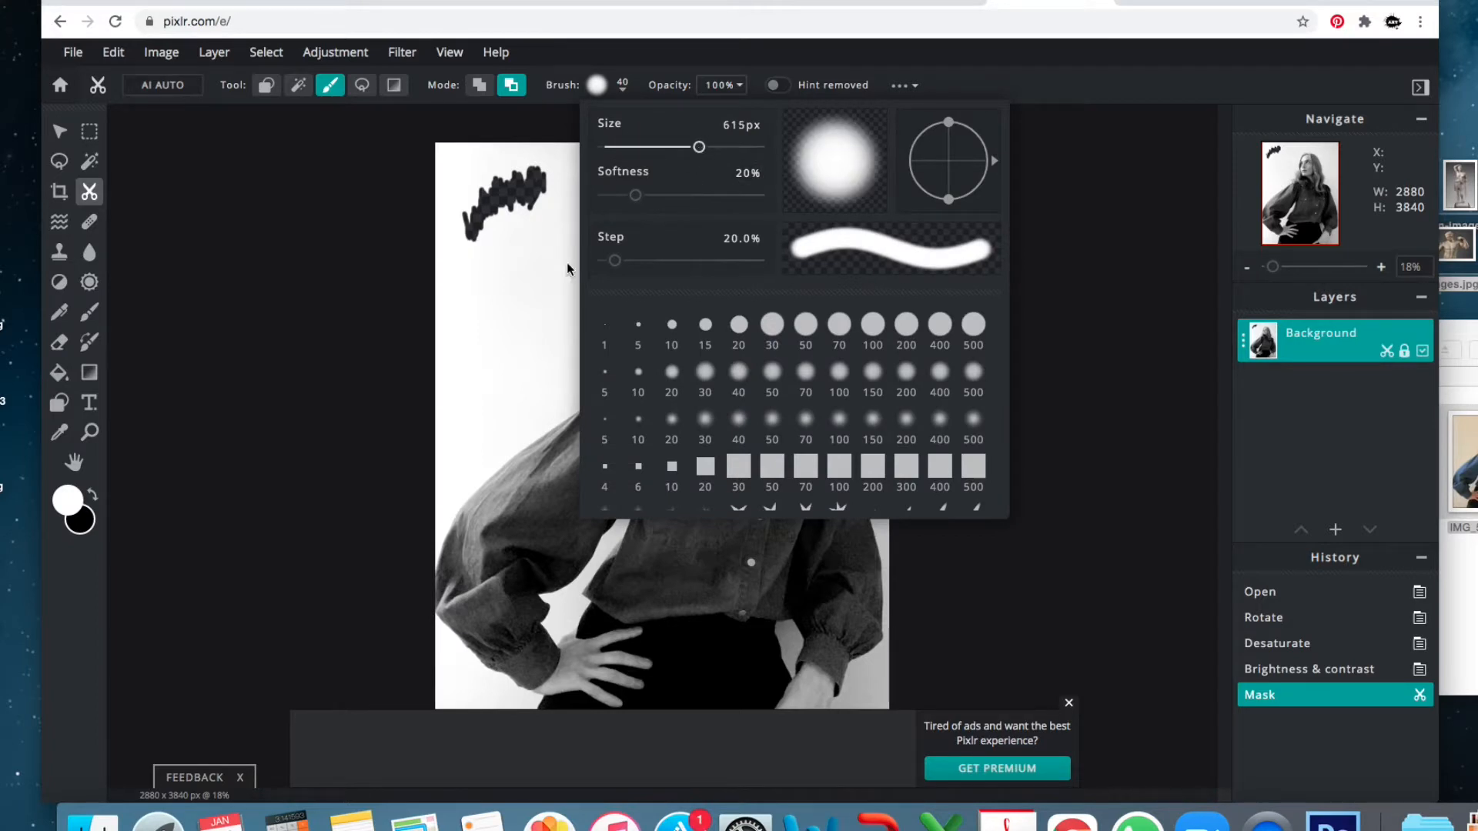
left_click(520, 285)
mouse_move(512, 280)
left_mouse_down()
mouse_move(526, 245)
mouse_move(484, 307)
mouse_move(512, 162)
mouse_move(459, 271)
mouse_move(452, 153)
mouse_move(545, 147)
mouse_move(587, 164)
mouse_move(588, 207)
mouse_move(529, 316)
mouse_move(548, 198)
mouse_move(560, 188)
mouse_move(528, 311)
mouse_move(449, 410)
mouse_move(457, 312)
mouse_move(455, 421)
mouse_move(498, 403)
mouse_move(569, 310)
mouse_move(625, 158)
mouse_move(734, 135)
mouse_move(925, 231)
mouse_move(842, 166)
mouse_move(809, 162)
mouse_move(902, 392)
mouse_move(852, 120)
mouse_move(886, 123)
left_mouse_up()
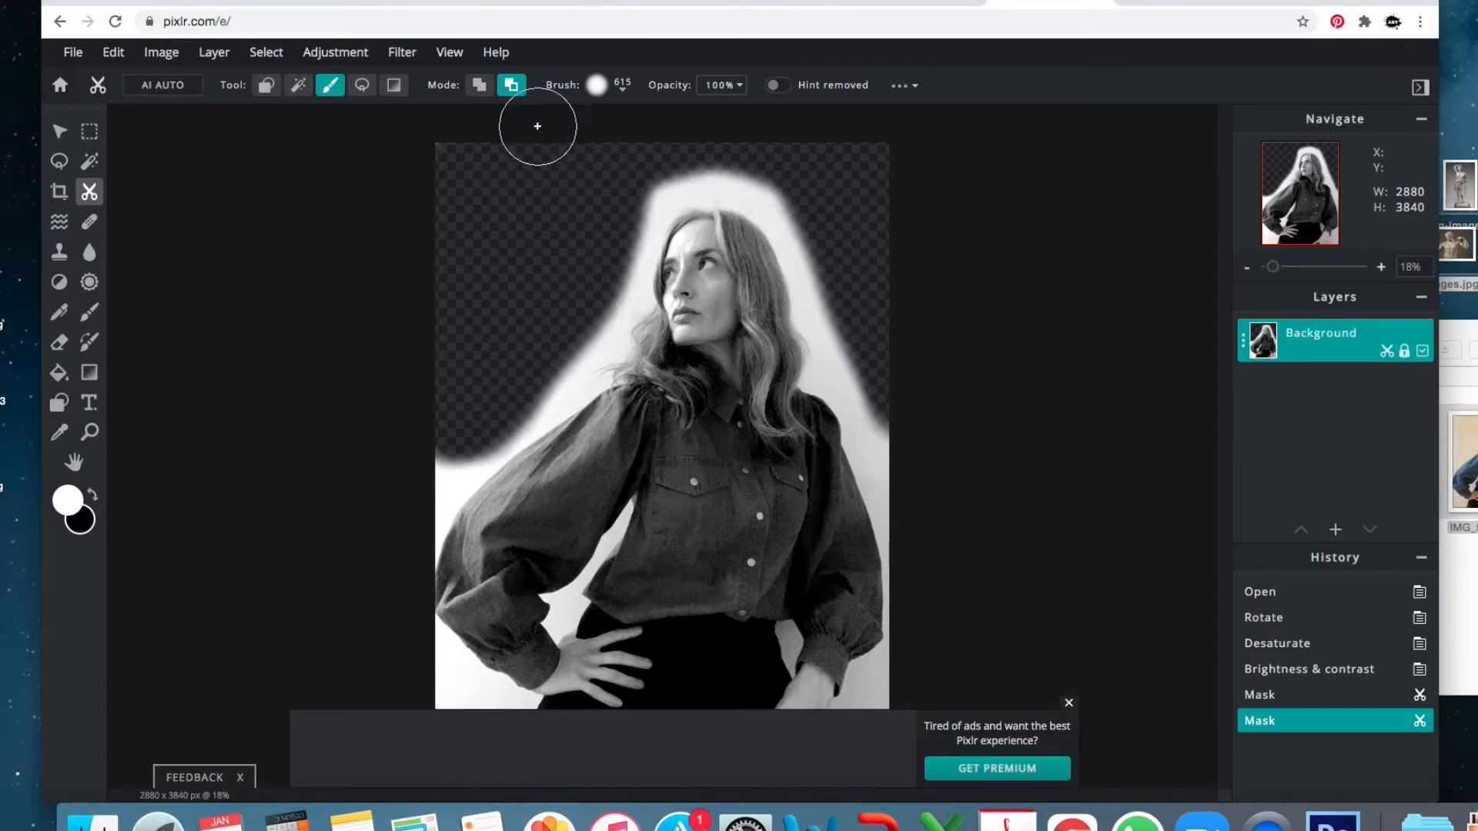
Cut away the remaining backdrop close around the hair and face with the Lasso mask, following both sides of the head.
left_click(616, 90)
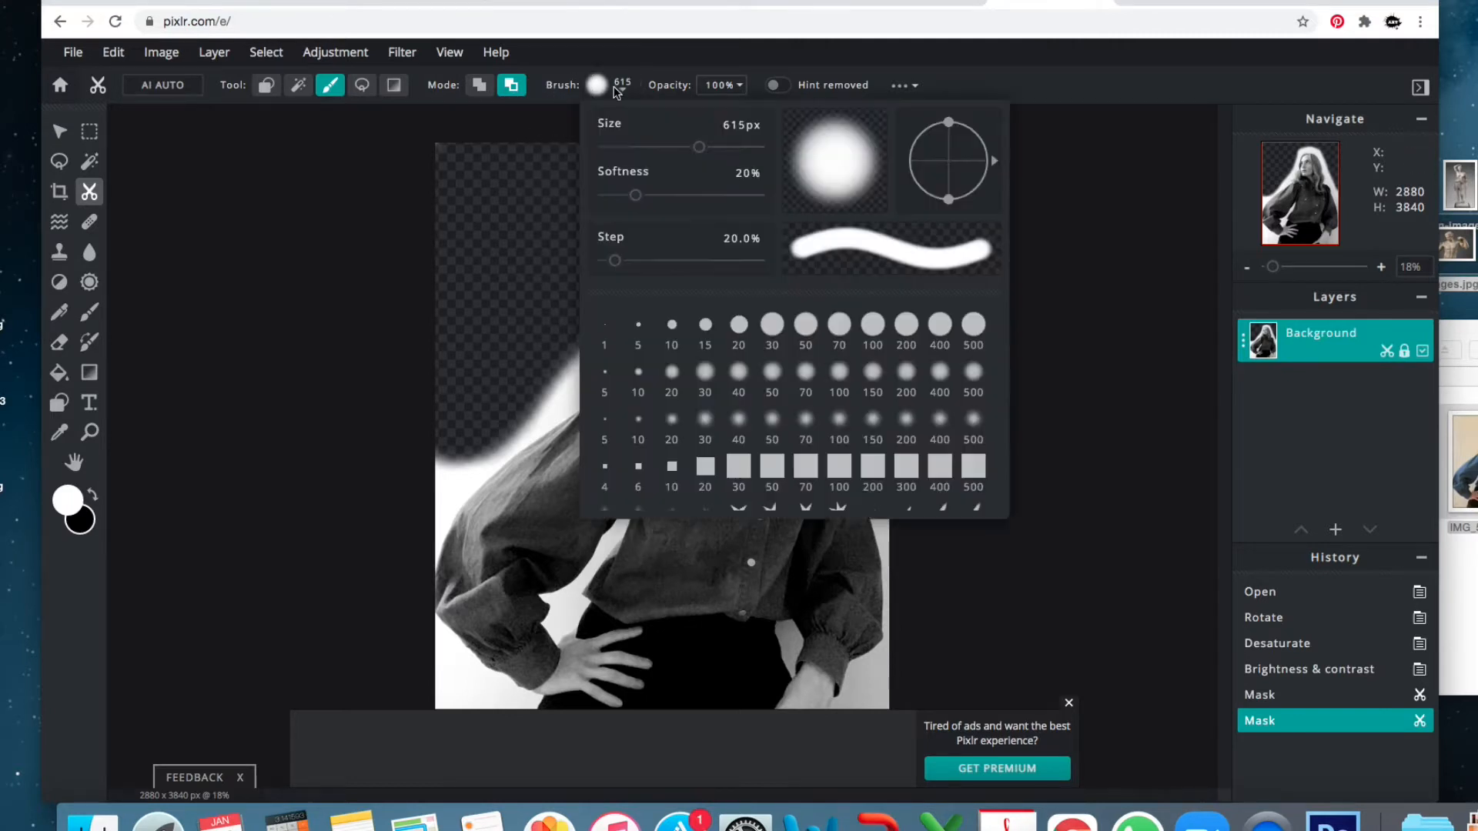
left_click(622, 147)
left_click(359, 93)
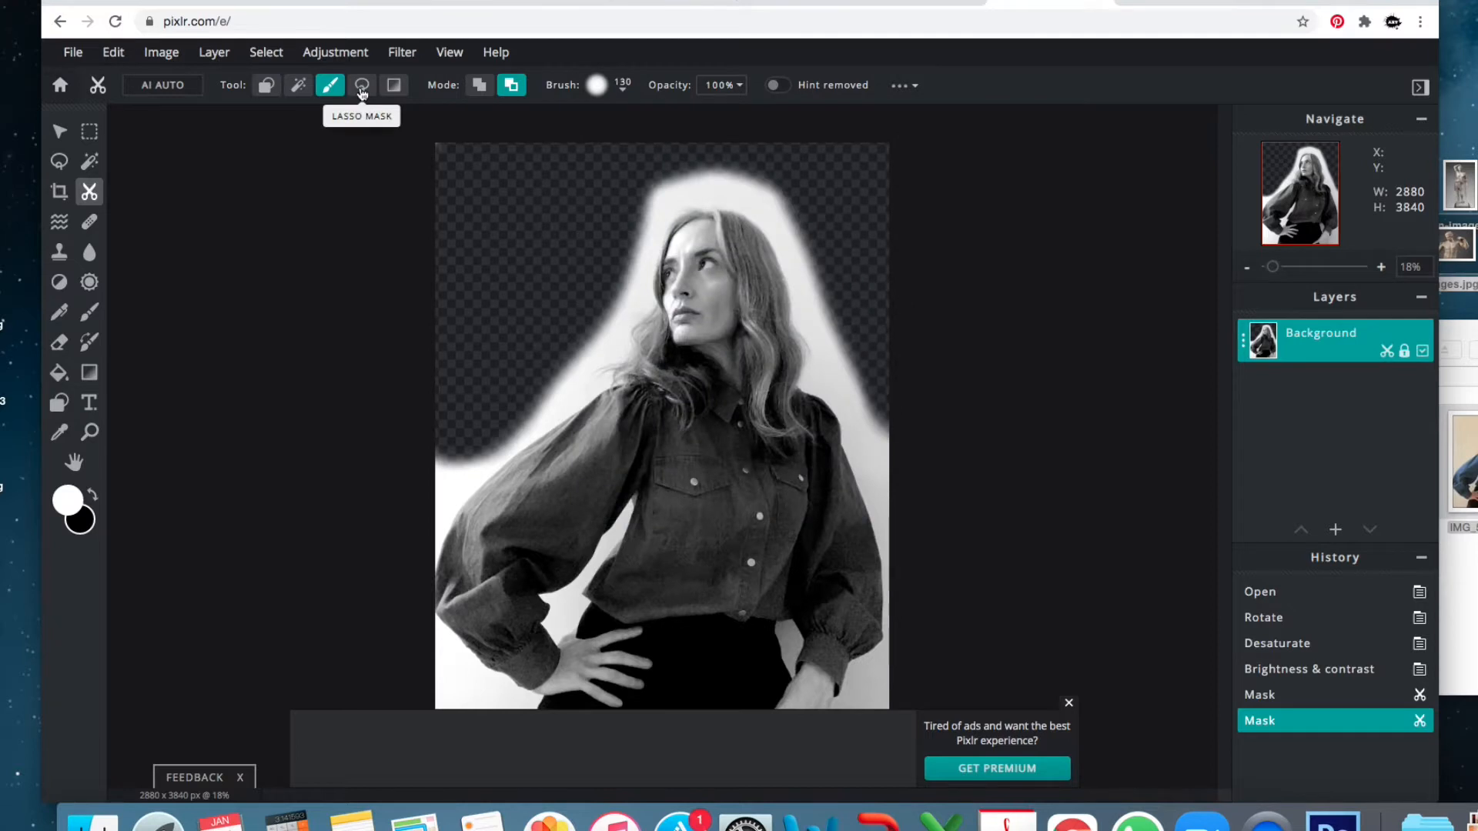
left_click(361, 87)
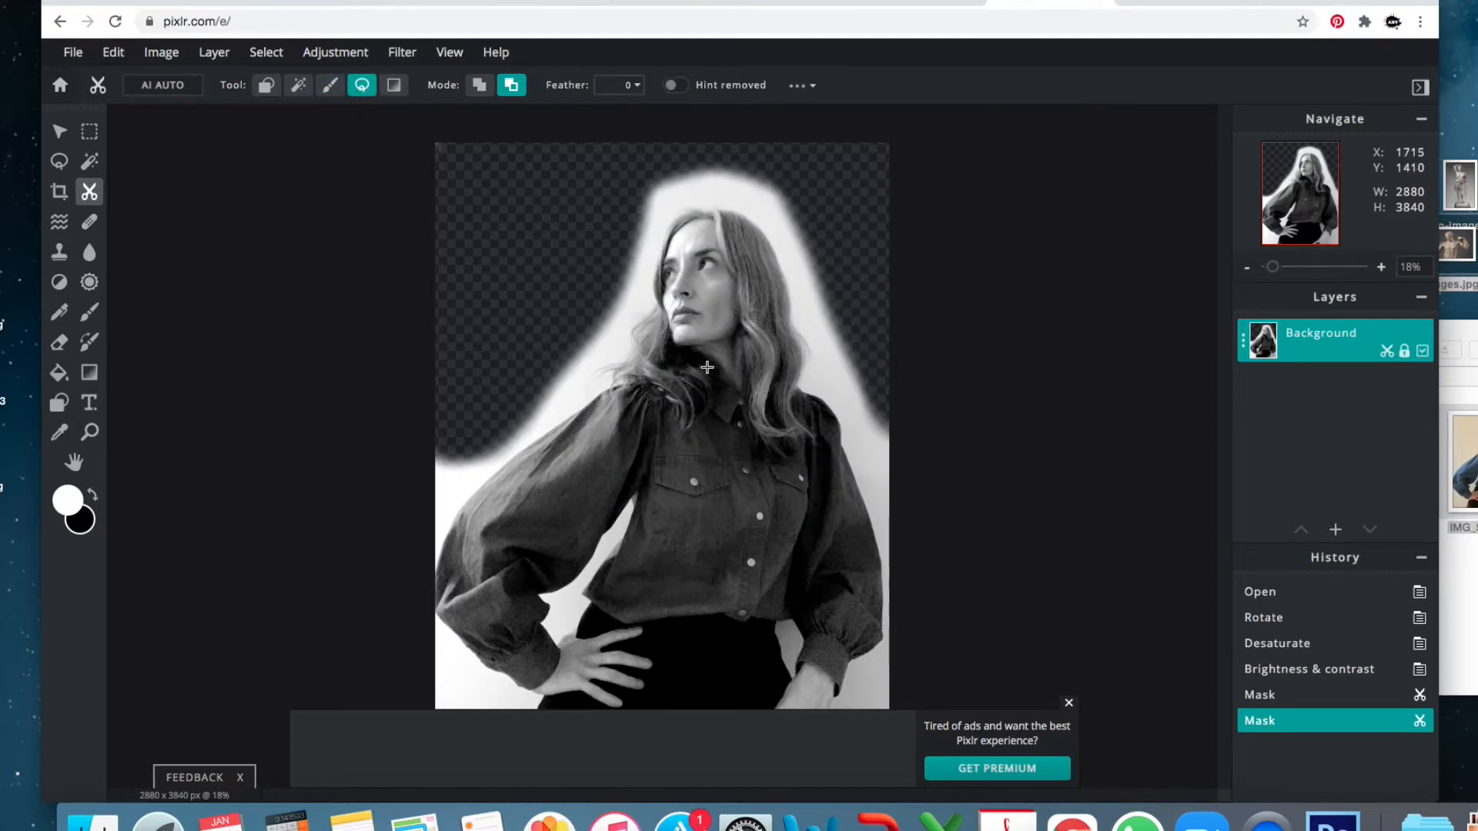
scroll(794, 287, "up", 3)
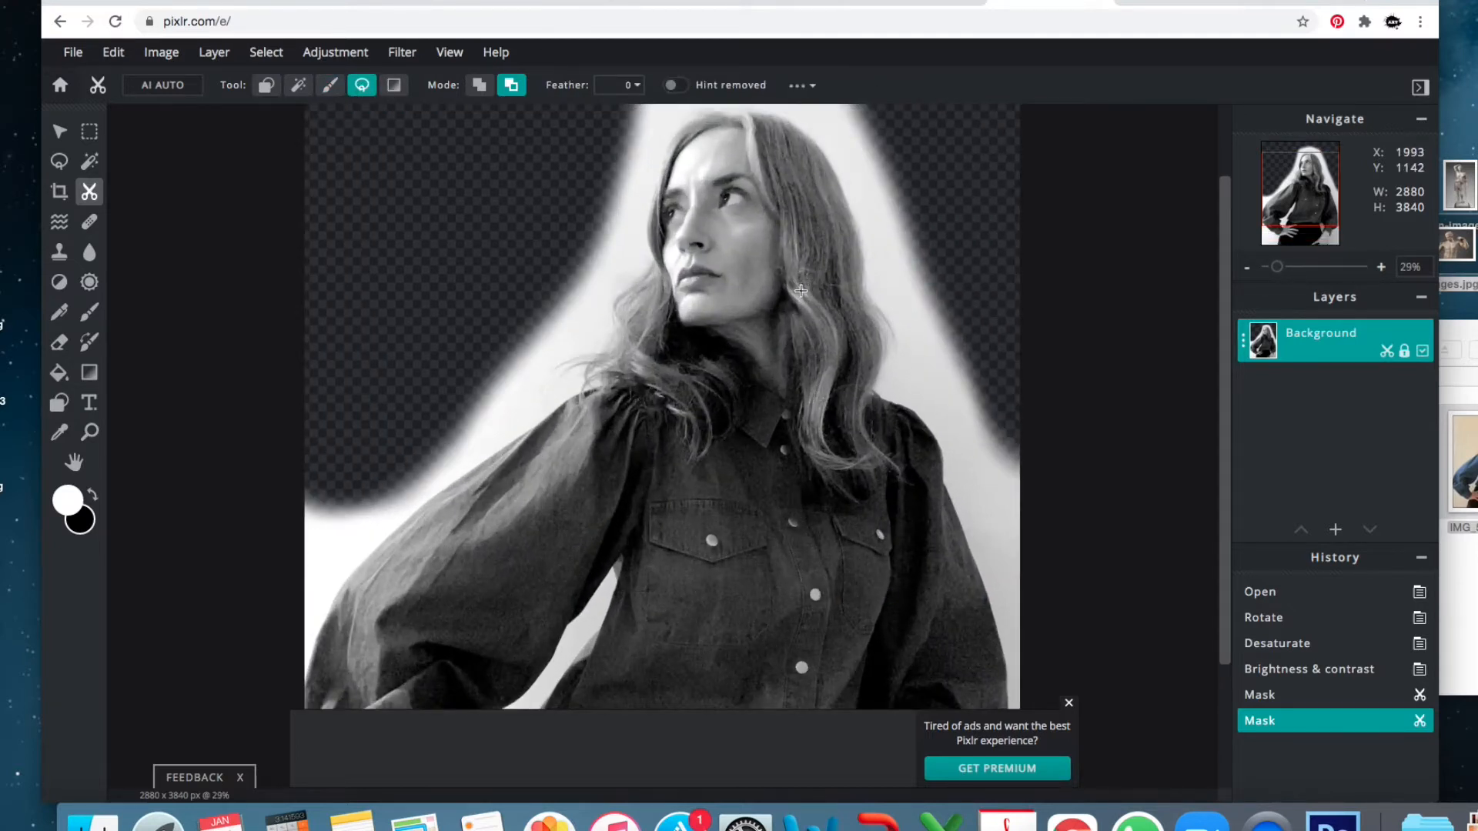
scroll(801, 290, "up", 3)
left_click_drag(1217, 336, 1206, 230)
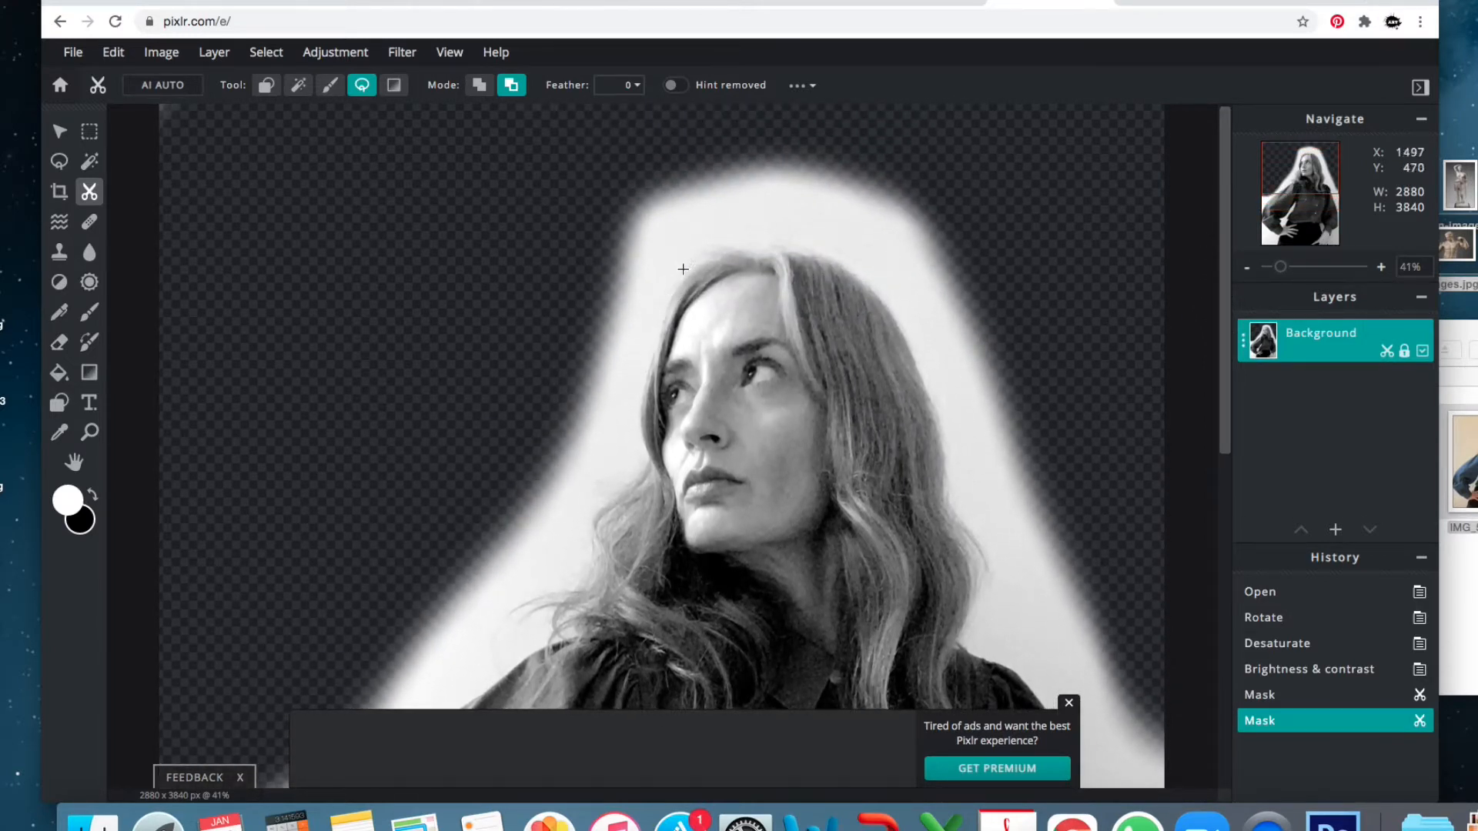
mouse_move(683, 269)
left_mouse_down()
mouse_move(799, 247)
mouse_move(862, 275)
mouse_move(936, 392)
mouse_move(950, 508)
mouse_move(980, 548)
mouse_move(966, 637)
mouse_move(1033, 598)
mouse_move(1085, 516)
mouse_move(1055, 359)
mouse_move(1006, 263)
mouse_move(913, 166)
mouse_move(764, 133)
mouse_move(679, 170)
mouse_move(685, 265)
left_mouse_up()
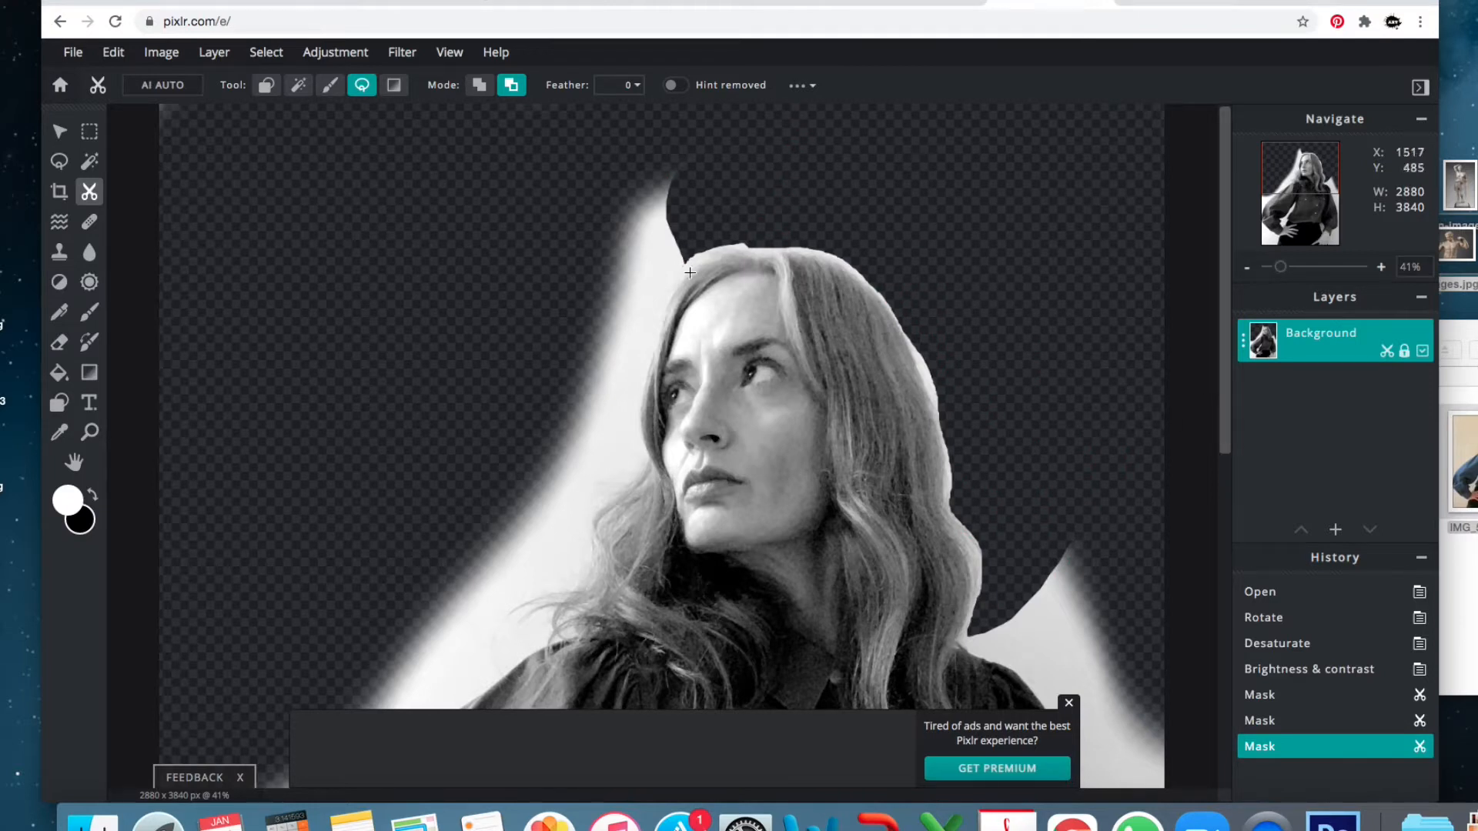
mouse_move(684, 260)
left_mouse_down()
mouse_move(639, 410)
mouse_move(646, 466)
mouse_move(591, 498)
mouse_move(583, 578)
mouse_move(511, 621)
mouse_move(553, 622)
mouse_move(531, 654)
mouse_move(482, 595)
mouse_move(487, 464)
mouse_move(582, 232)
mouse_move(712, 151)
mouse_move(726, 190)
mouse_move(692, 254)
left_mouse_up()
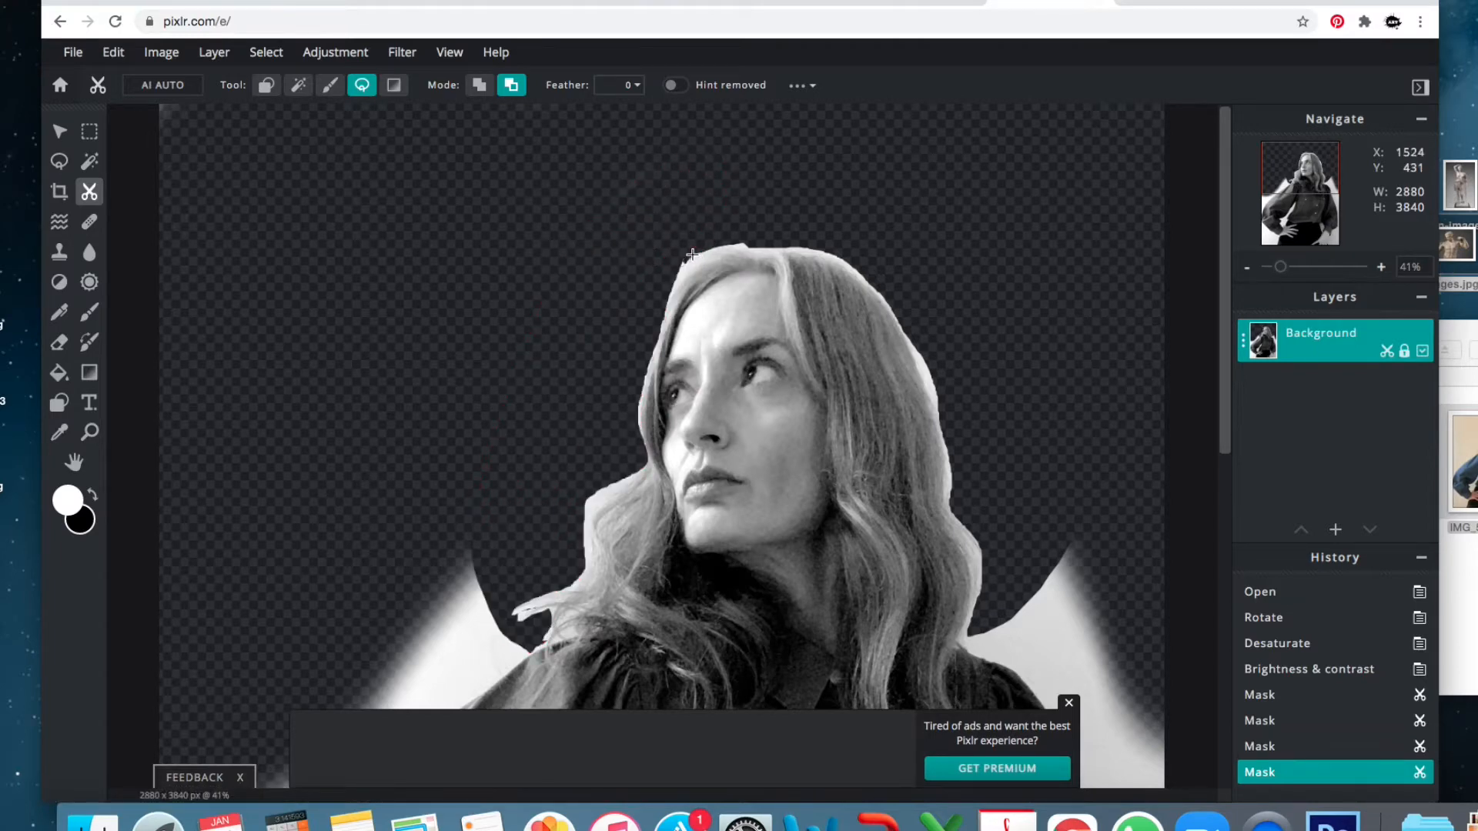
Remove the backdrop beside the sleeve and wrist on the photo's right side with the Lasso mask, closing the ad banner.
scroll(1152, 327, "down", 3)
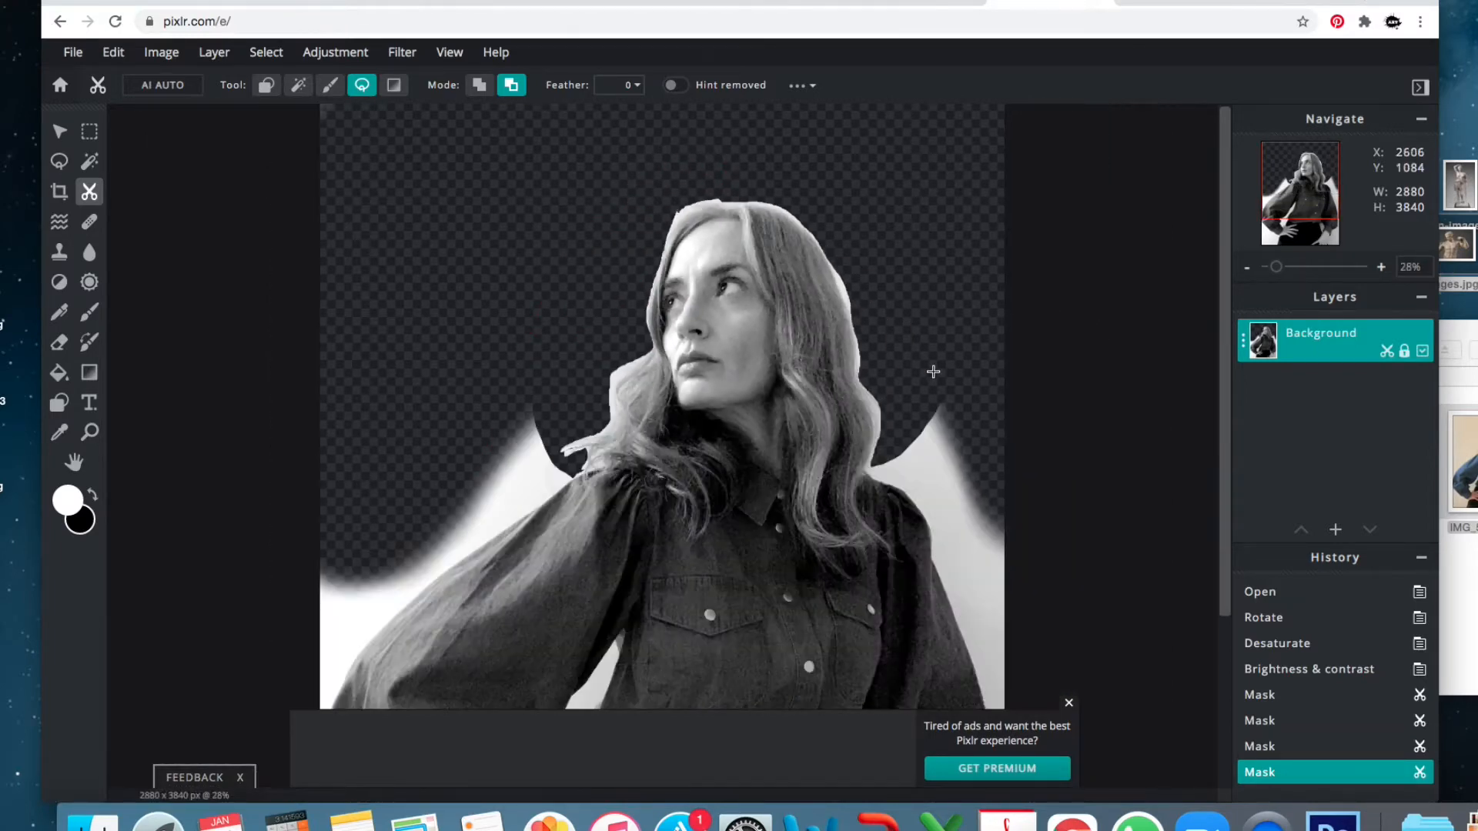
left_click_drag(1224, 358, 1222, 589)
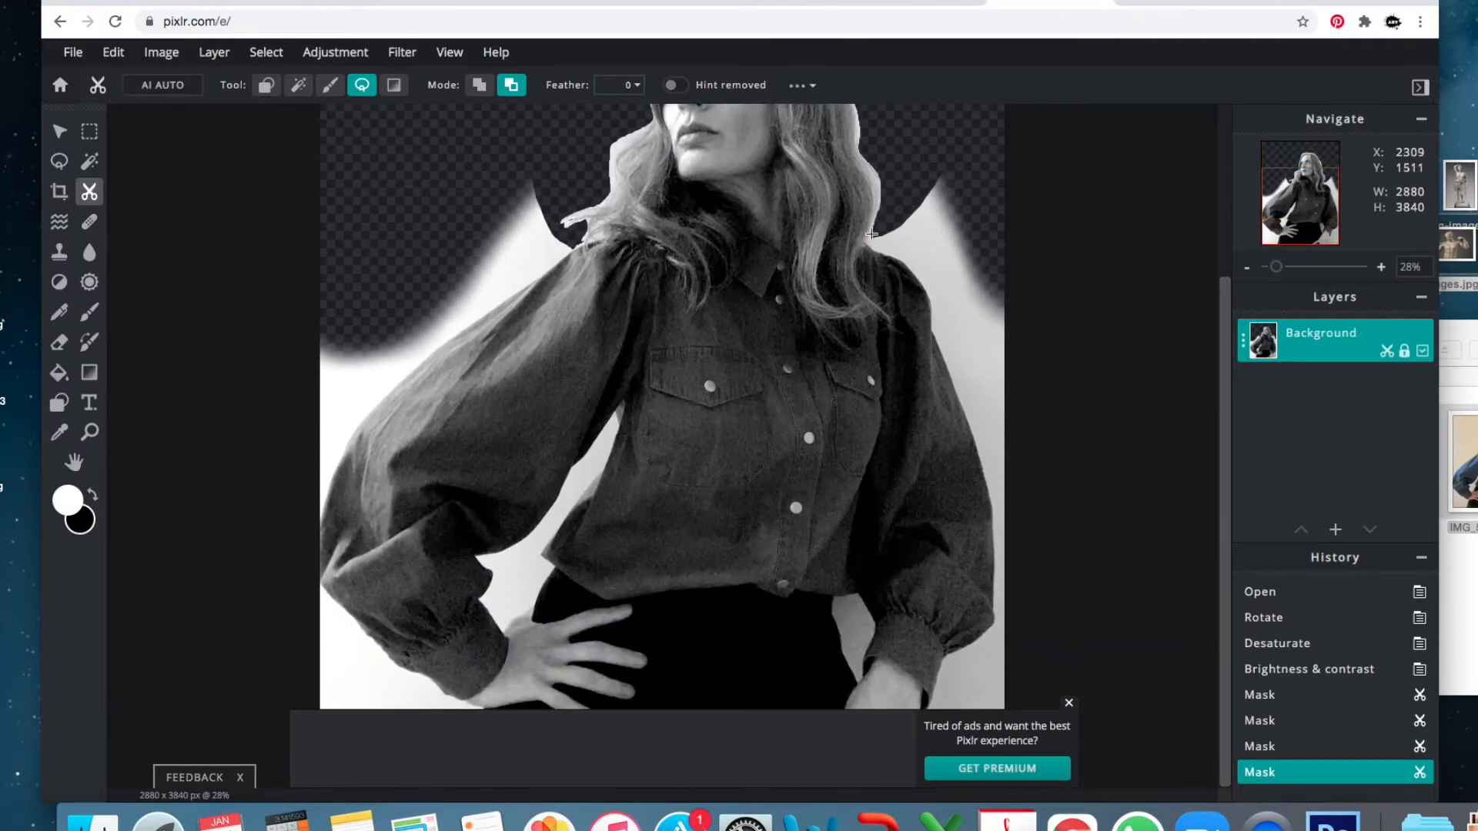
mouse_move(874, 225)
left_mouse_down()
mouse_move(931, 306)
mouse_move(977, 434)
mouse_move(992, 535)
mouse_move(991, 604)
mouse_move(926, 714)
mouse_move(992, 701)
mouse_move(1034, 526)
mouse_move(994, 182)
mouse_move(885, 195)
mouse_move(872, 224)
left_mouse_up()
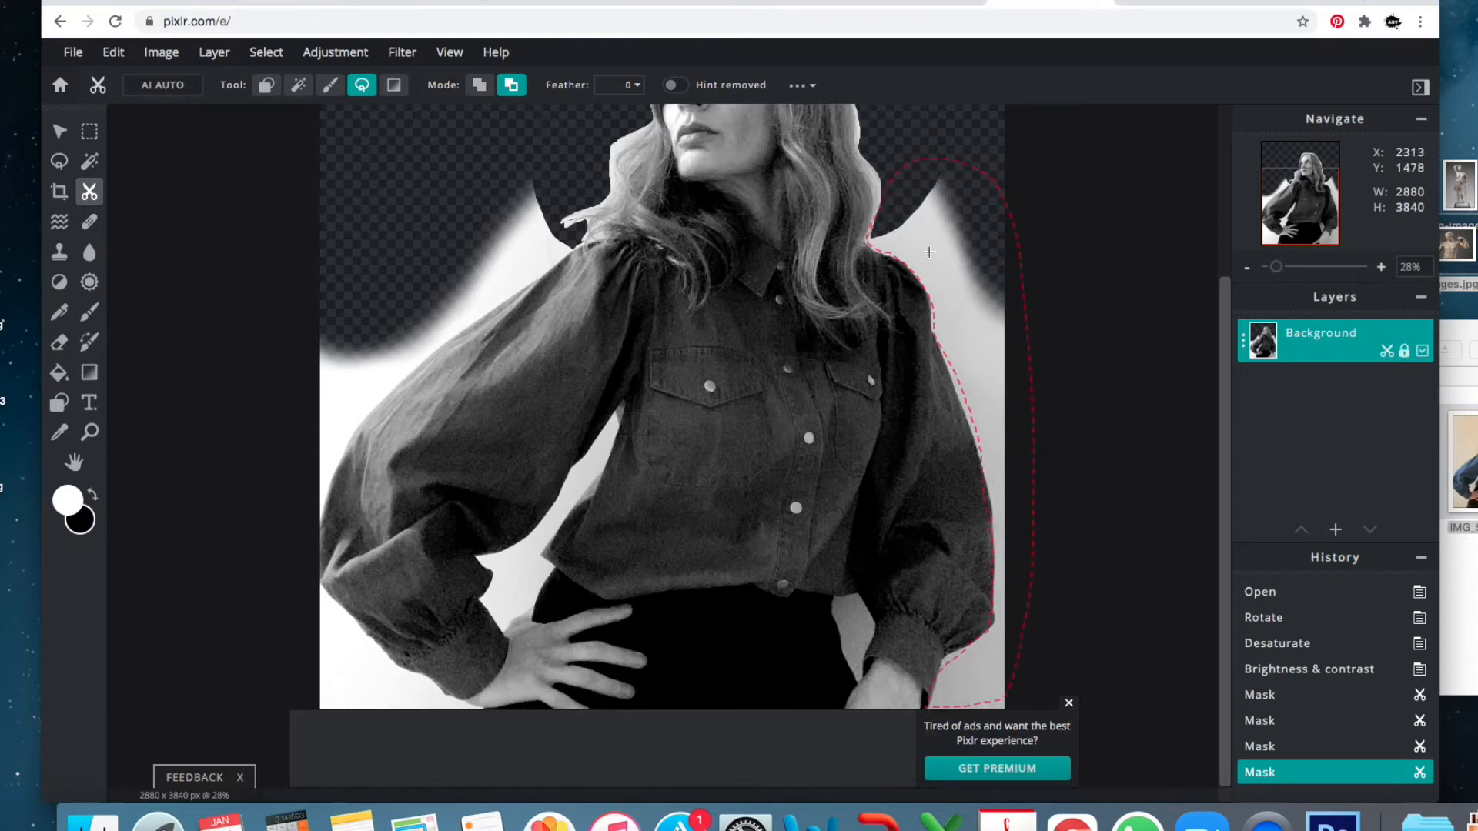
left_click(1068, 702)
mouse_move(927, 699)
left_mouse_down()
mouse_move(907, 792)
mouse_move(1008, 789)
mouse_move(1021, 722)
mouse_move(968, 686)
mouse_move(928, 703)
left_mouse_up()
Lasso away the backdrop outside the sleeve on the photo's left side and inside the gap between that arm and the torso.
key("super+minus")
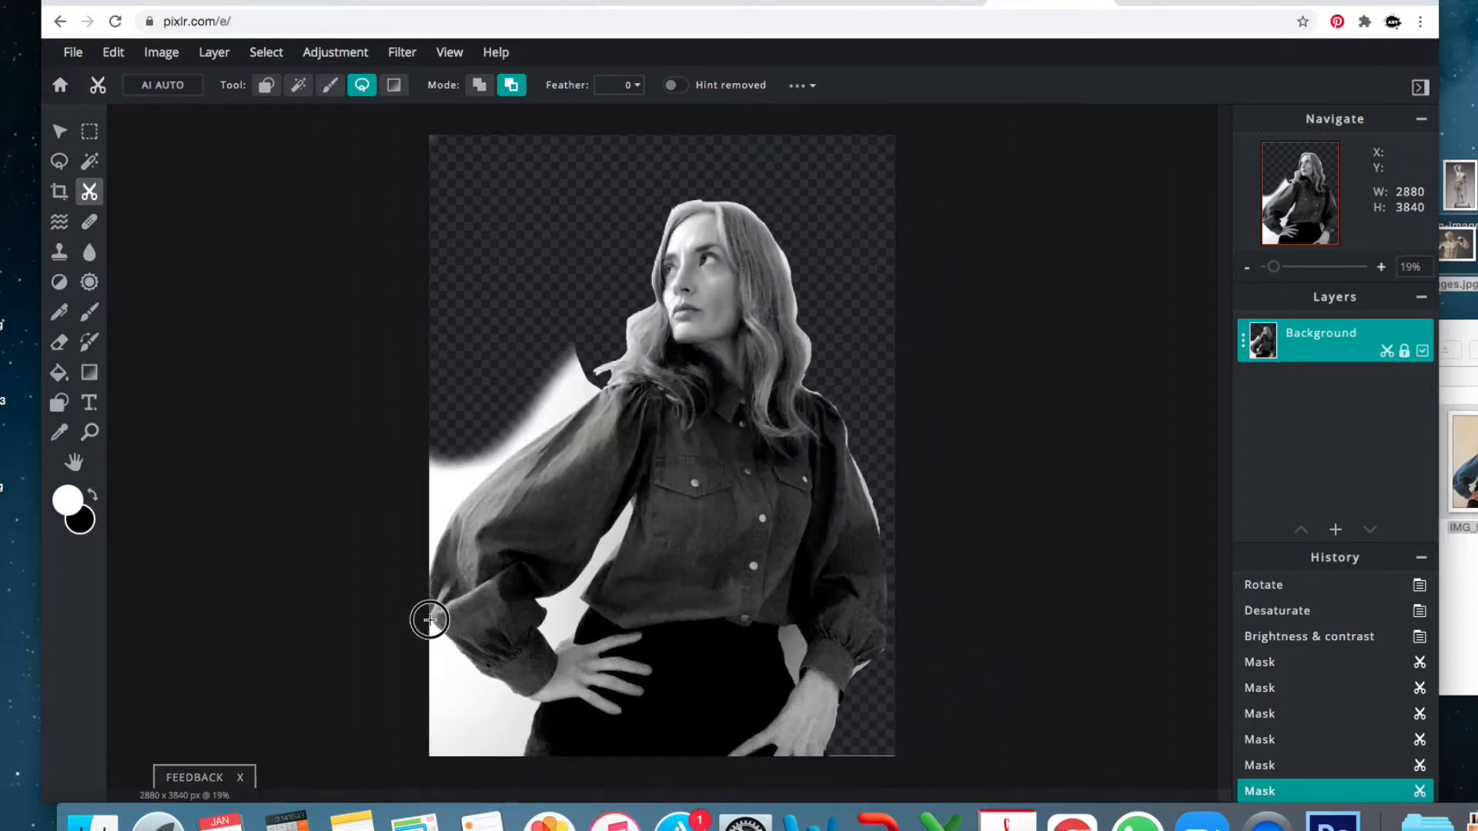
mouse_move(426, 617)
left_mouse_down()
mouse_move(464, 668)
mouse_move(533, 705)
mouse_move(519, 763)
mouse_move(425, 751)
mouse_move(443, 632)
mouse_move(494, 688)
mouse_move(452, 696)
mouse_move(420, 641)
mouse_move(436, 549)
mouse_move(477, 487)
mouse_move(600, 391)
mouse_move(595, 371)
mouse_move(500, 343)
mouse_move(413, 488)
mouse_move(435, 566)
left_mouse_up()
scroll(577, 623, "up", 3)
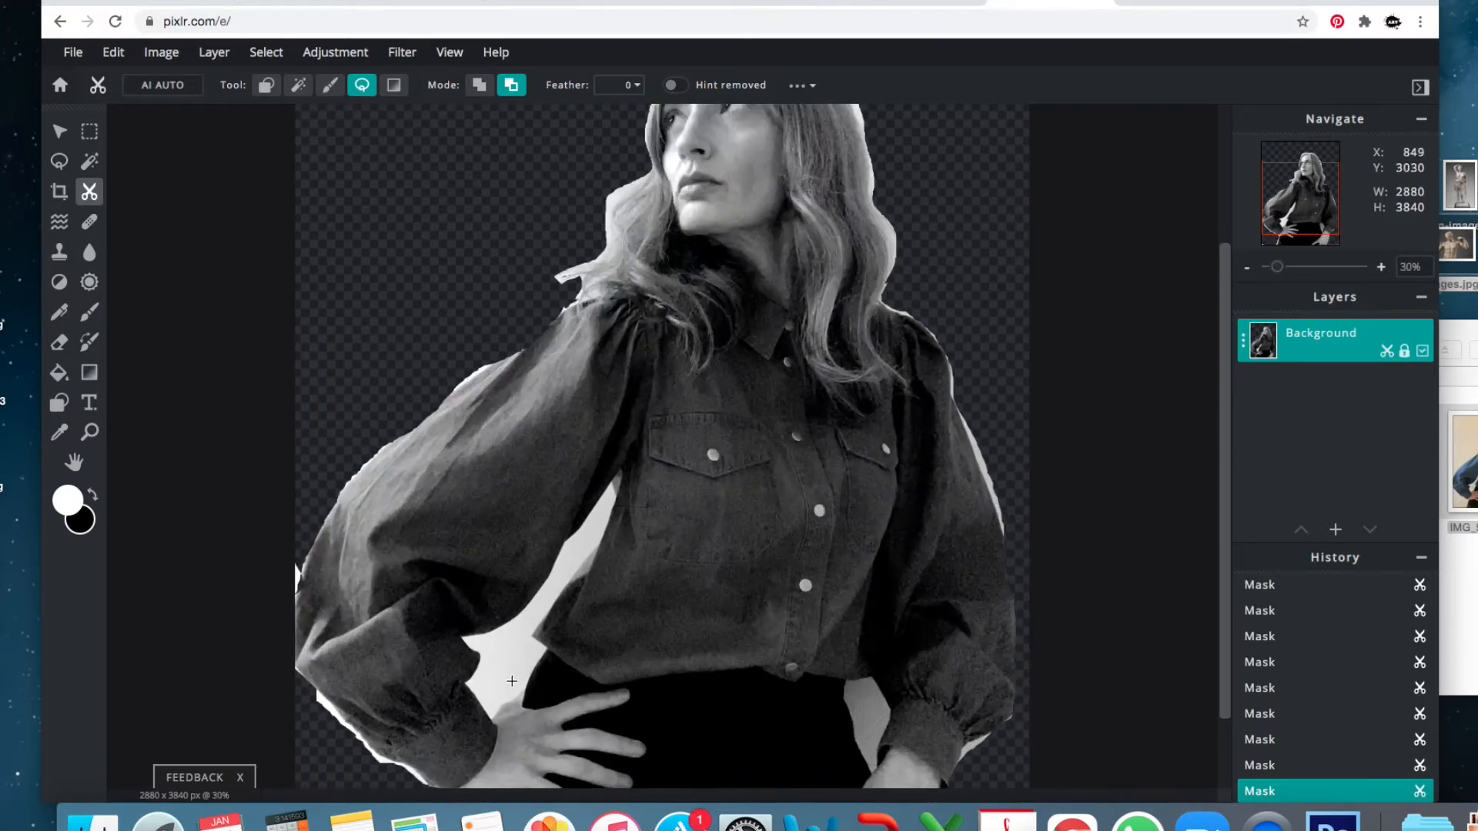
mouse_move(458, 649)
left_mouse_down()
mouse_move(470, 720)
mouse_move(497, 700)
mouse_move(529, 649)
mouse_move(517, 633)
mouse_move(601, 508)
mouse_move(602, 464)
mouse_move(536, 574)
mouse_move(440, 639)
left_mouse_up()
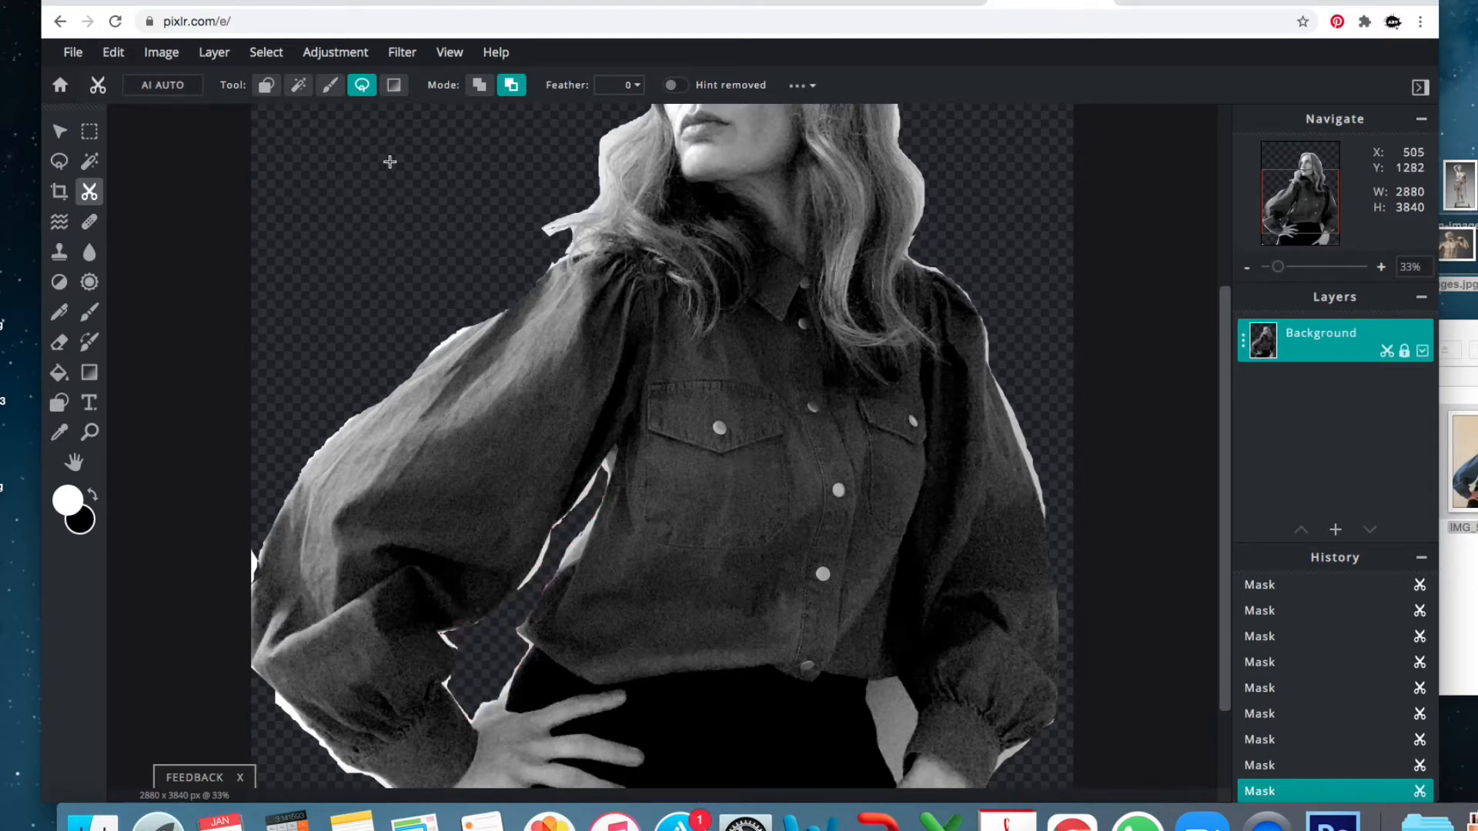
Remove the backdrop in the small gap between the waist and the right-hand cuff with the magic wand mask at tolerance 32.
left_click(298, 85)
left_click(891, 724)
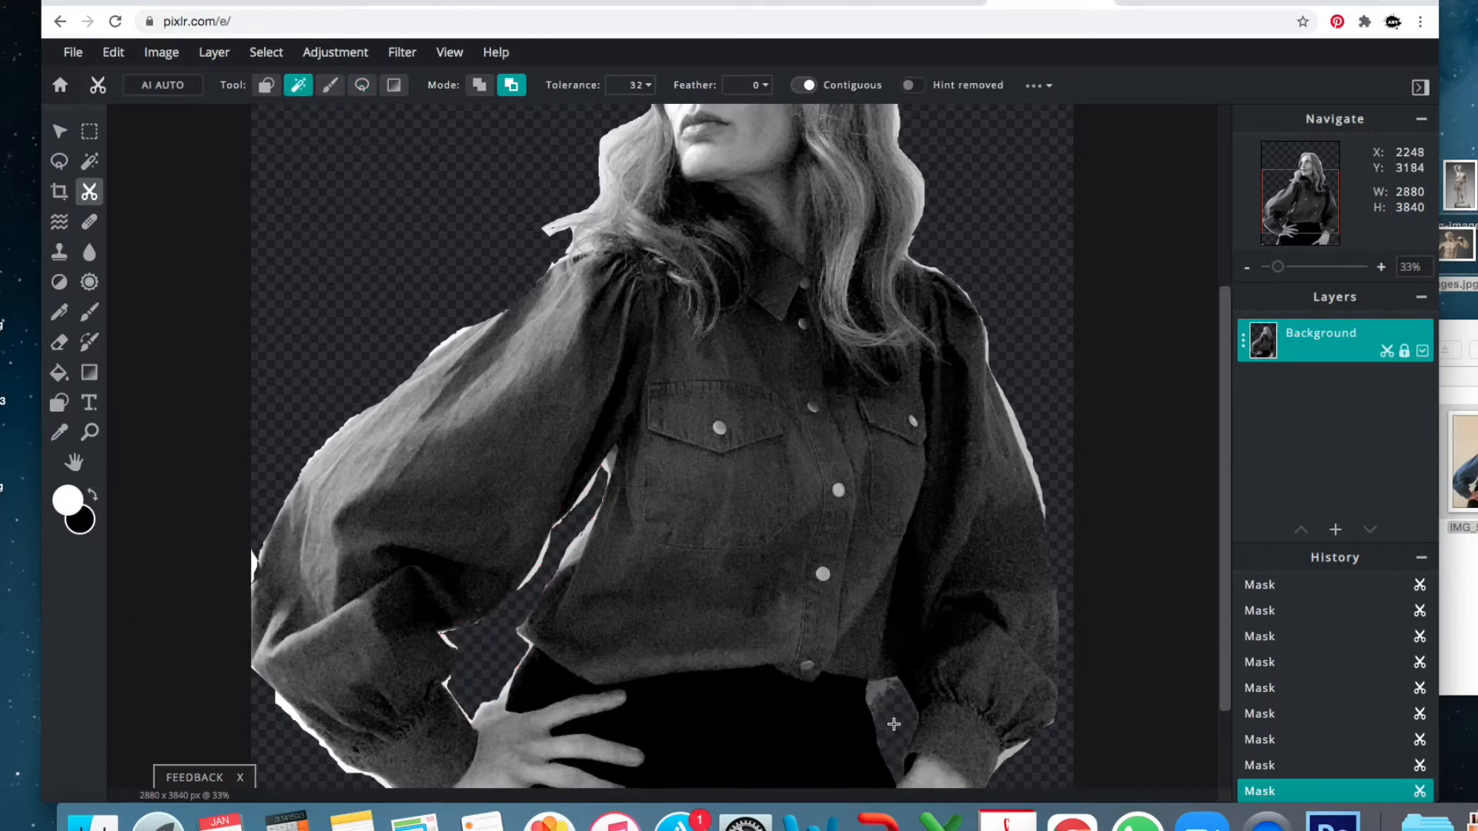
scroll(1031, 566, "down", 3)
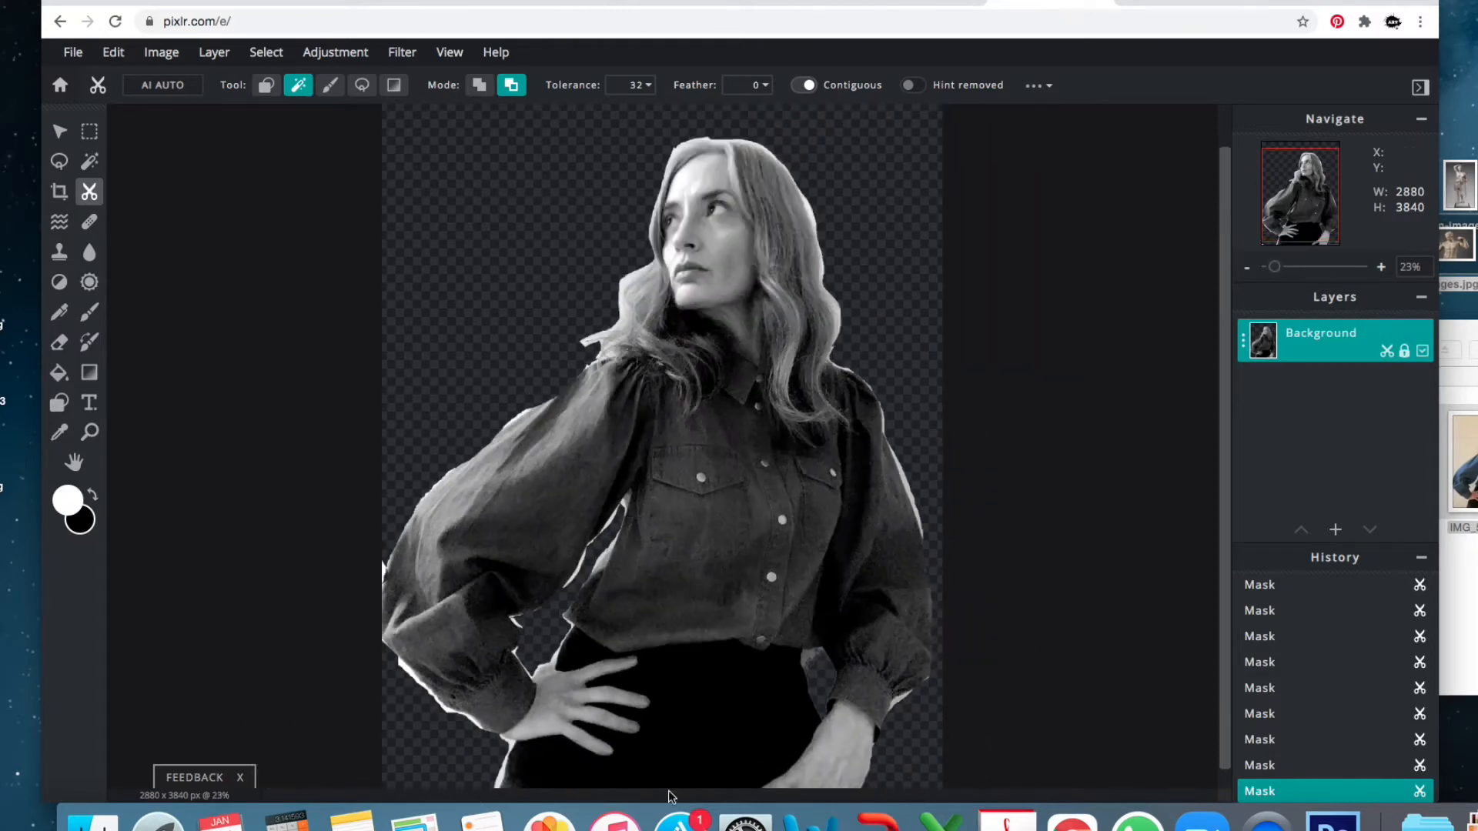
Clear the leftover white fringes along the gap between the left sleeve and the torso with the magic wand mask.
scroll(800, 648, "up", 4)
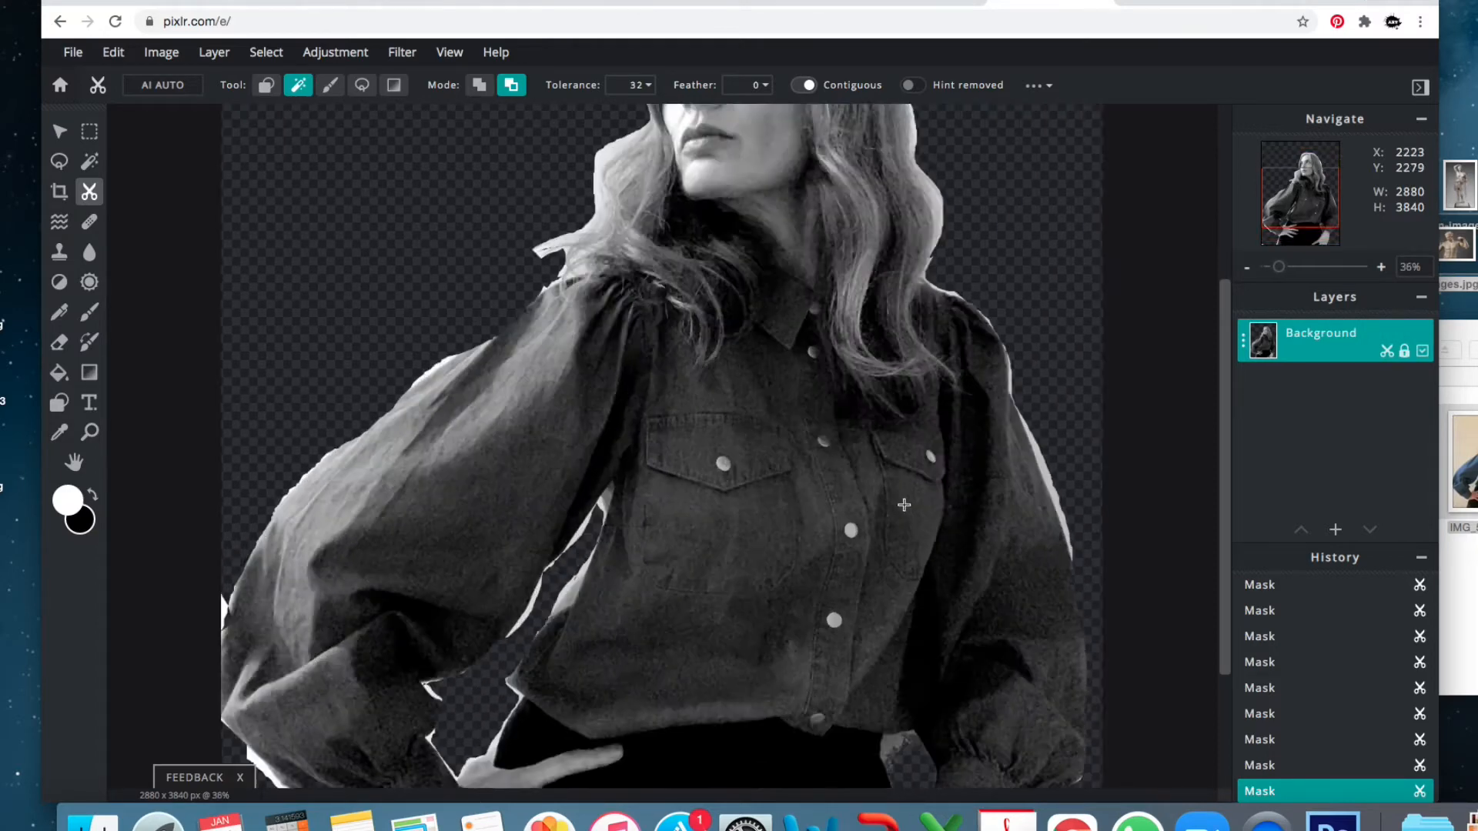
left_click(495, 551)
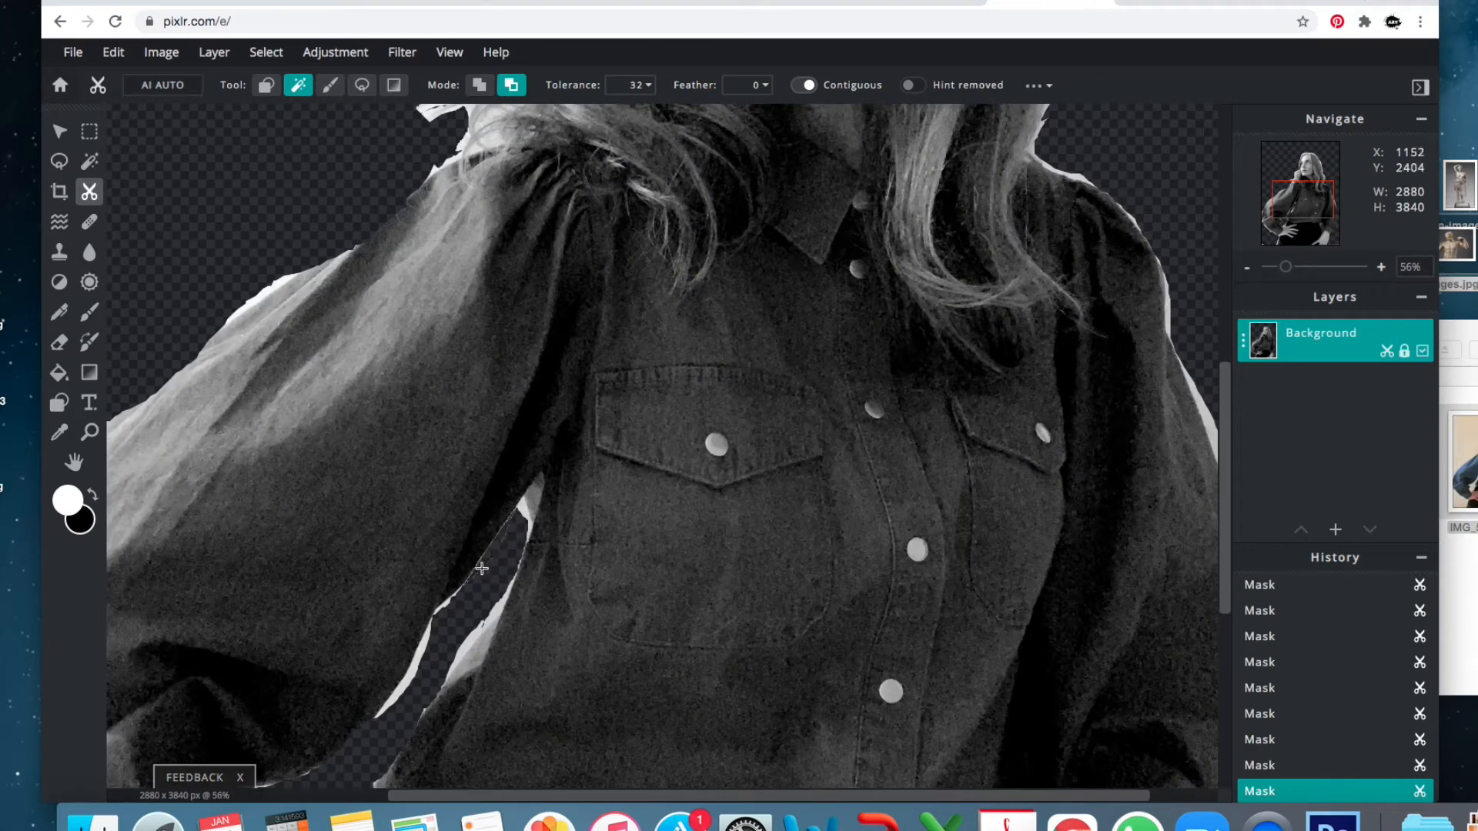
left_click(404, 688)
left_click(463, 650)
left_click(497, 604)
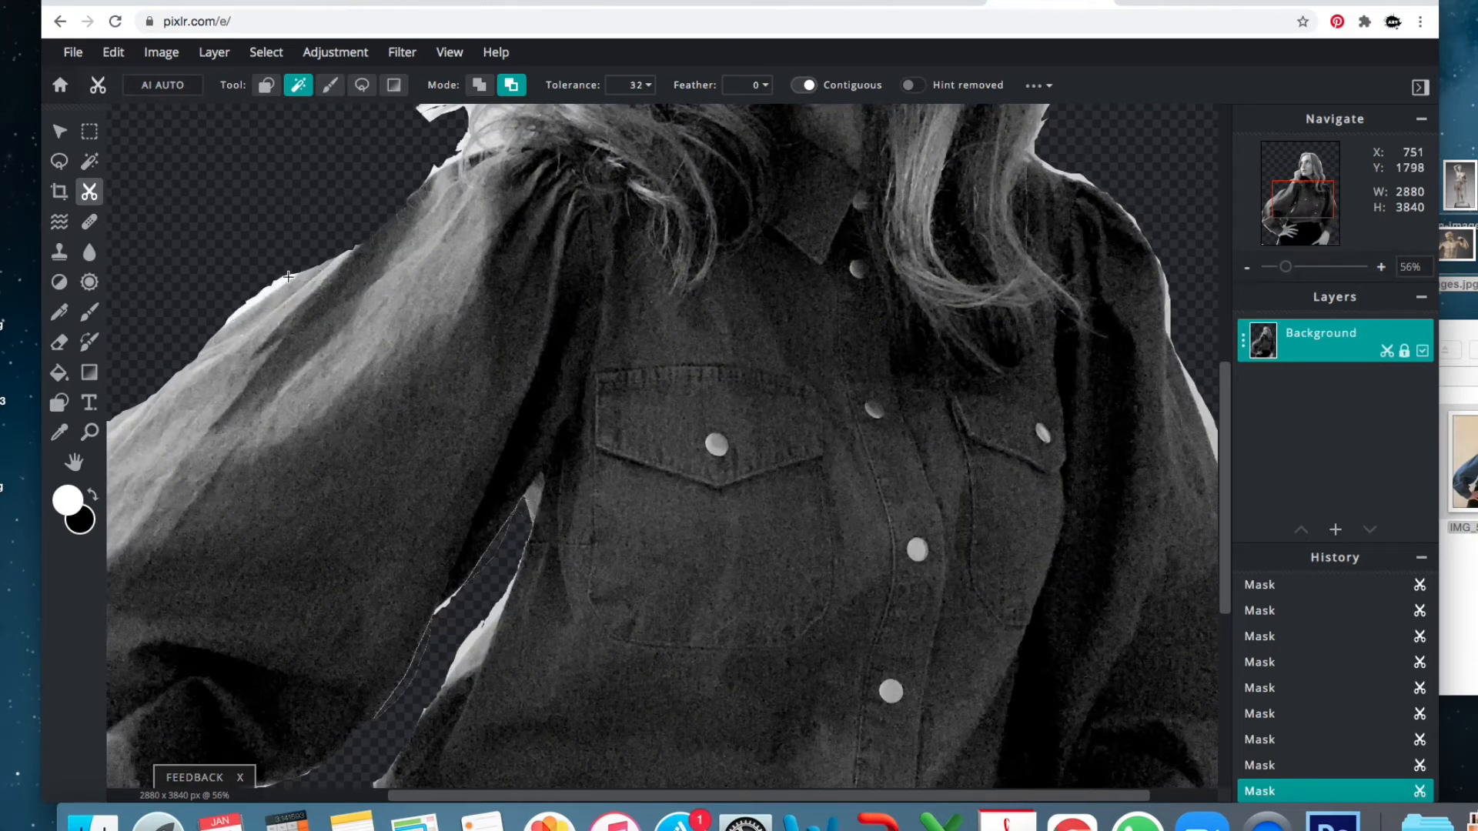
Clear the white fringe beside the hair with the magic wand mask, and brush the hair outline clean around the head with the 130 px mask brush.
left_click_drag(1224, 369, 1212, 154)
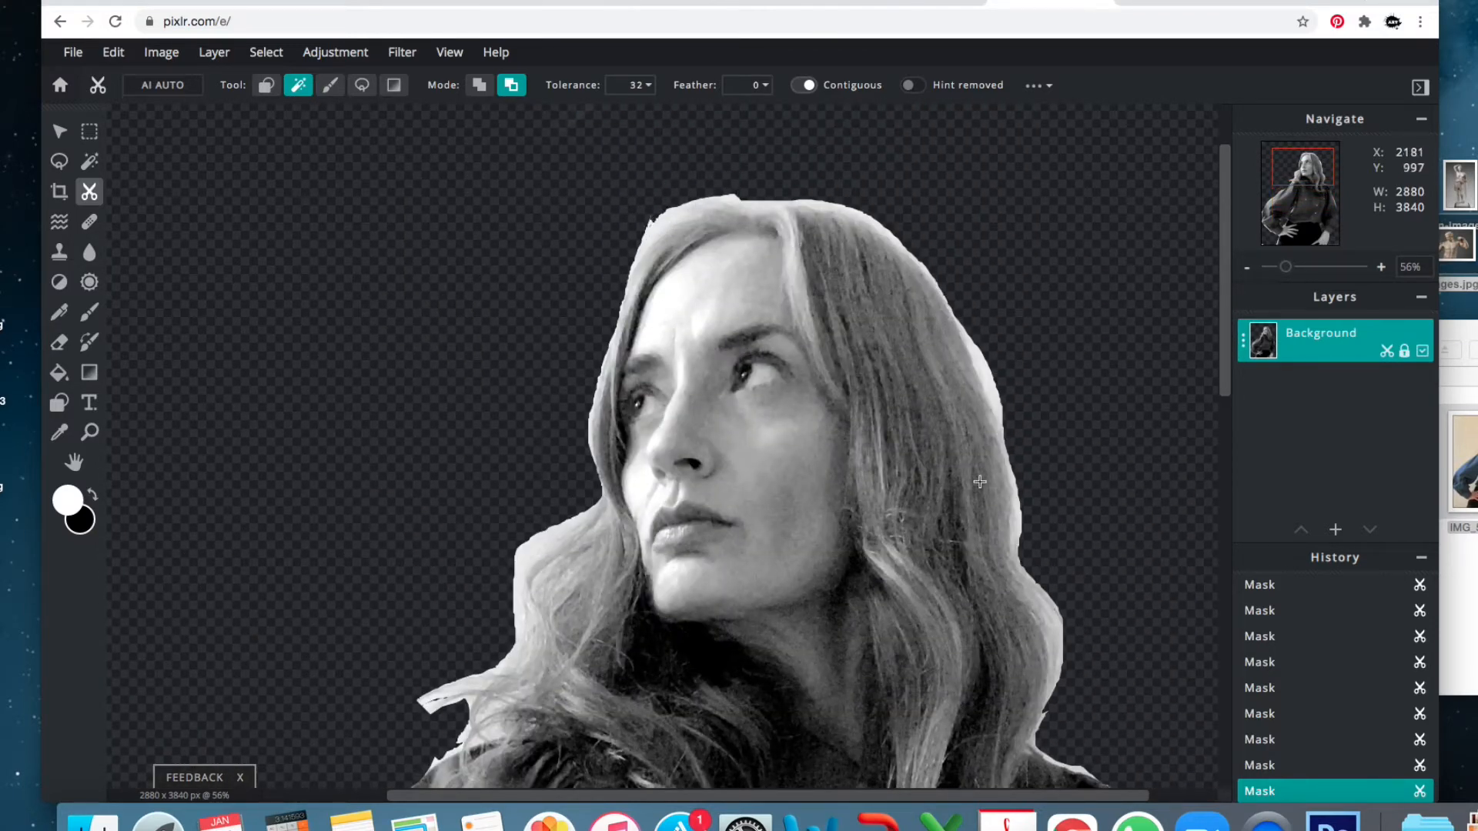
left_click(989, 377)
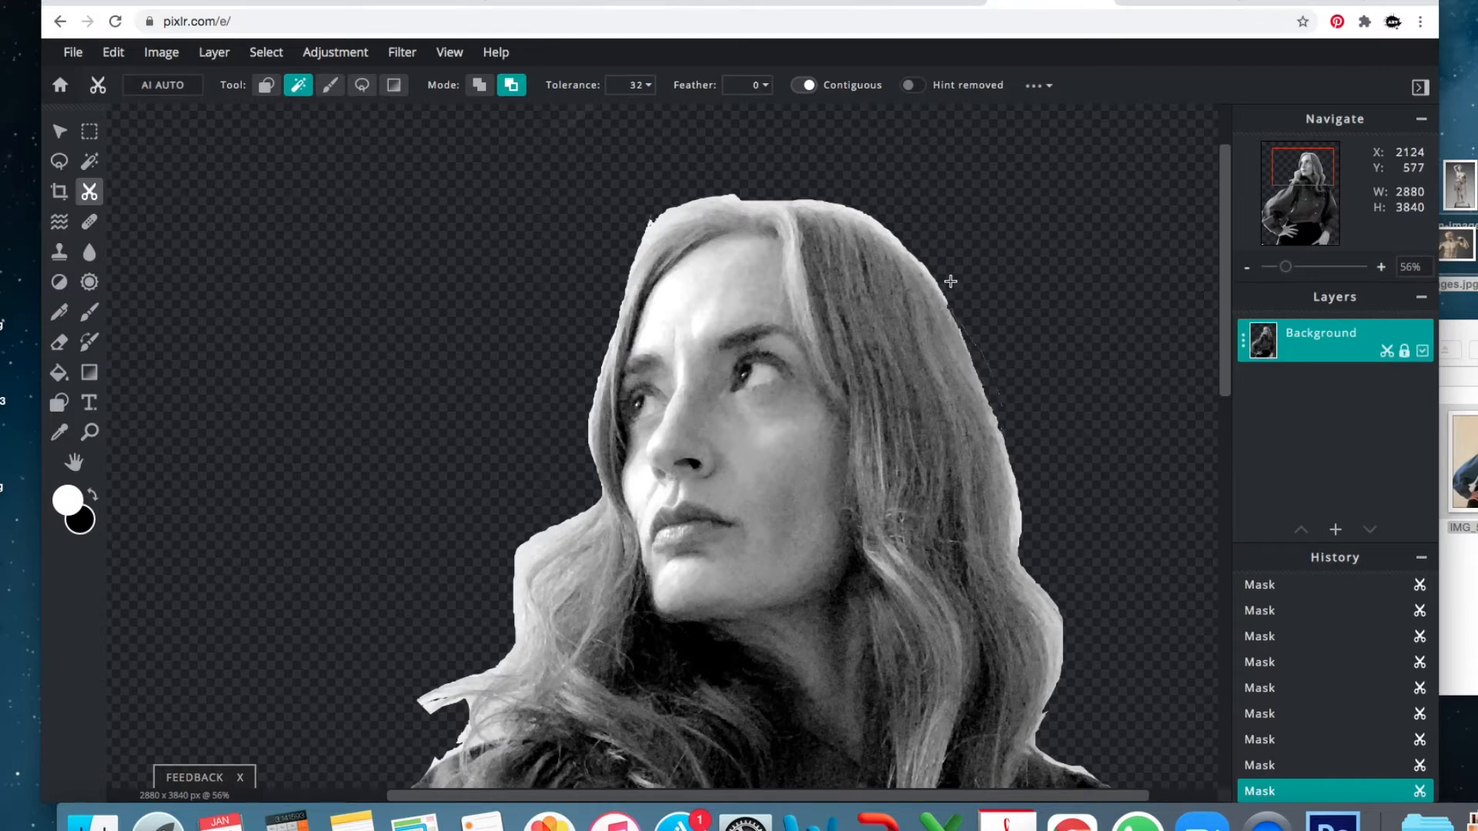
left_click(337, 89)
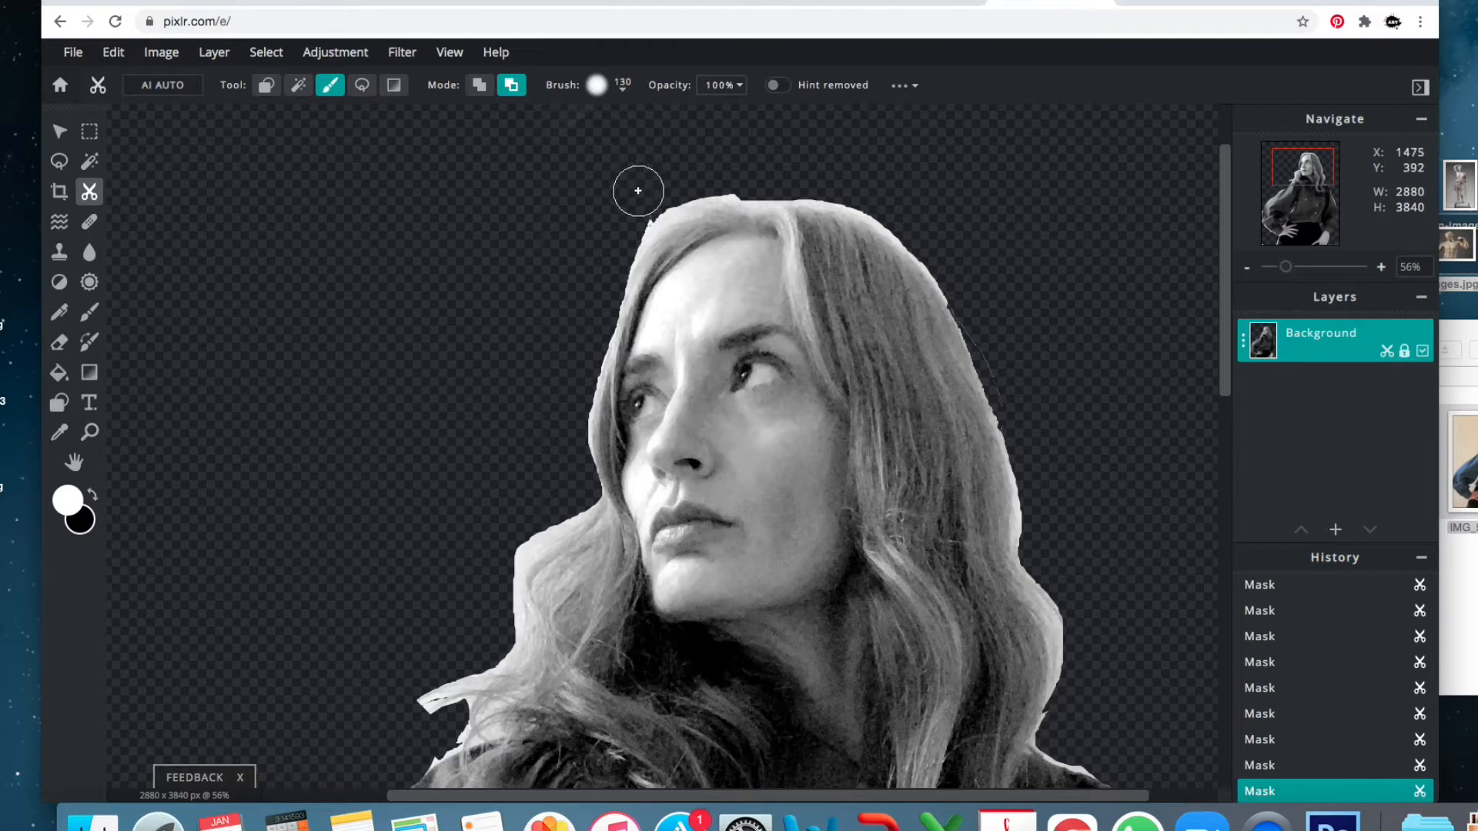
left_click_drag(636, 207, 774, 165)
left_click_drag(634, 211, 603, 257)
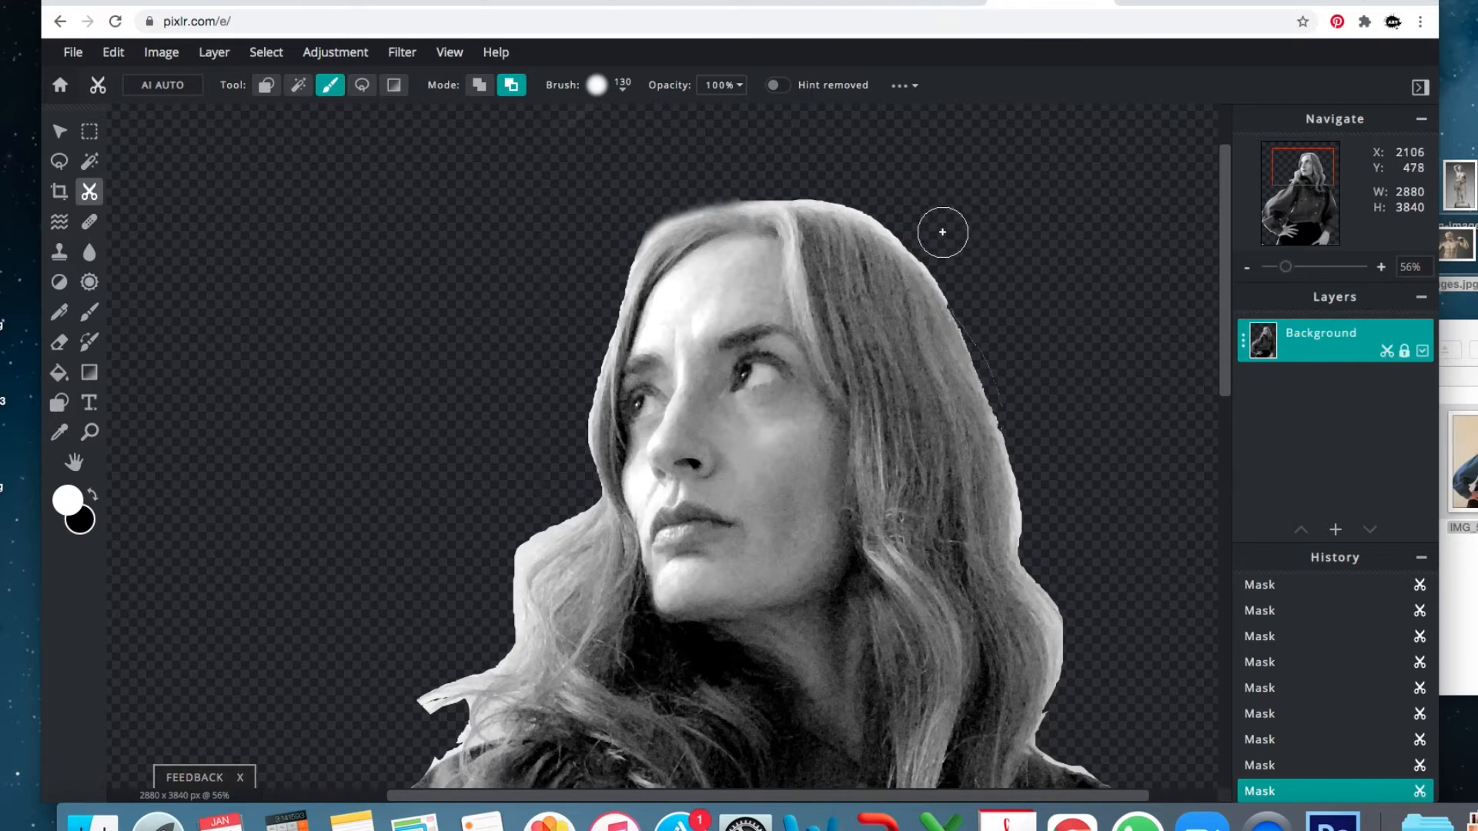
mouse_move(916, 225)
left_mouse_down()
mouse_move(938, 240)
mouse_move(1029, 428)
mouse_move(1037, 530)
mouse_move(1064, 591)
left_mouse_up()
Brush away the white fringes along both shoulders, the upper sleeves and the hair on the photo's left side with the 130 px mask brush.
left_click_drag(1234, 306, 1227, 428)
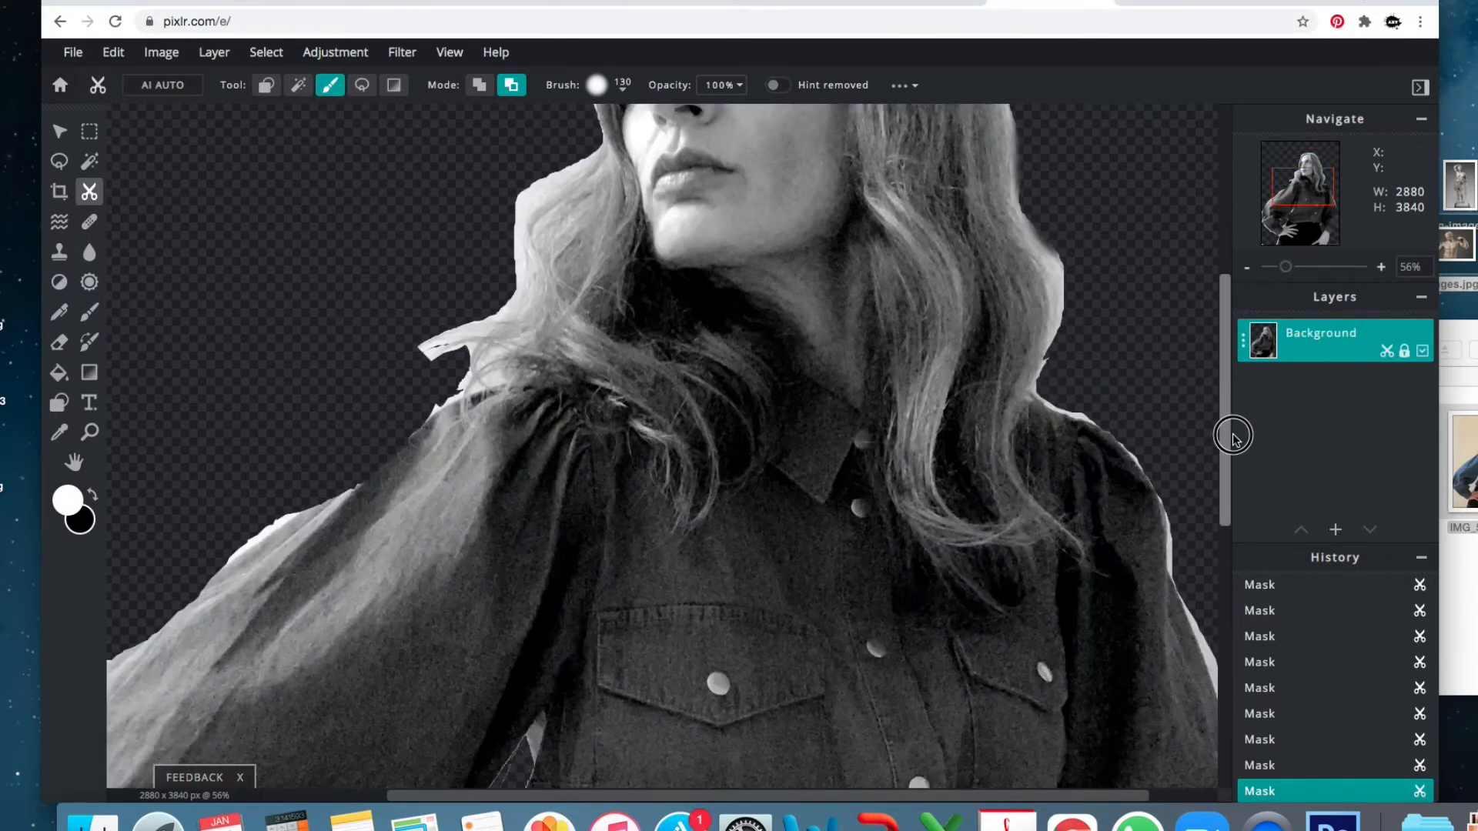
mouse_move(1078, 248)
left_mouse_down()
mouse_move(1069, 393)
mouse_move(1158, 439)
left_mouse_up()
left_click_drag(201, 533, 316, 474)
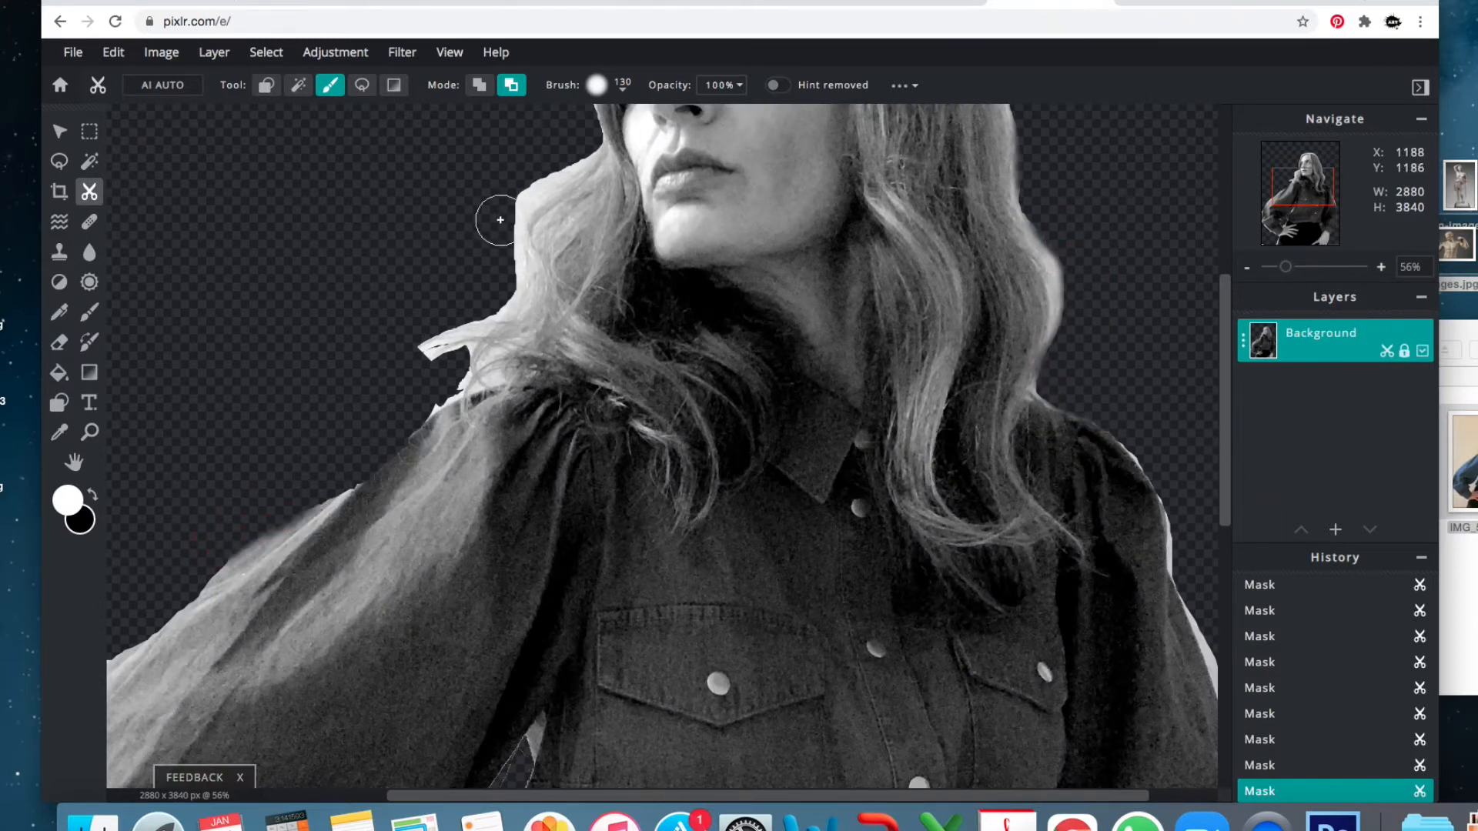
mouse_move(560, 148)
left_mouse_down()
mouse_move(516, 179)
mouse_move(484, 289)
mouse_move(401, 348)
mouse_move(428, 372)
left_mouse_up()
Mask out the white fringes at the waist in the arm gap, along both sleeves' outer edges and beside the left hip with the 130 px brush.
scroll(1219, 350, "down", 10)
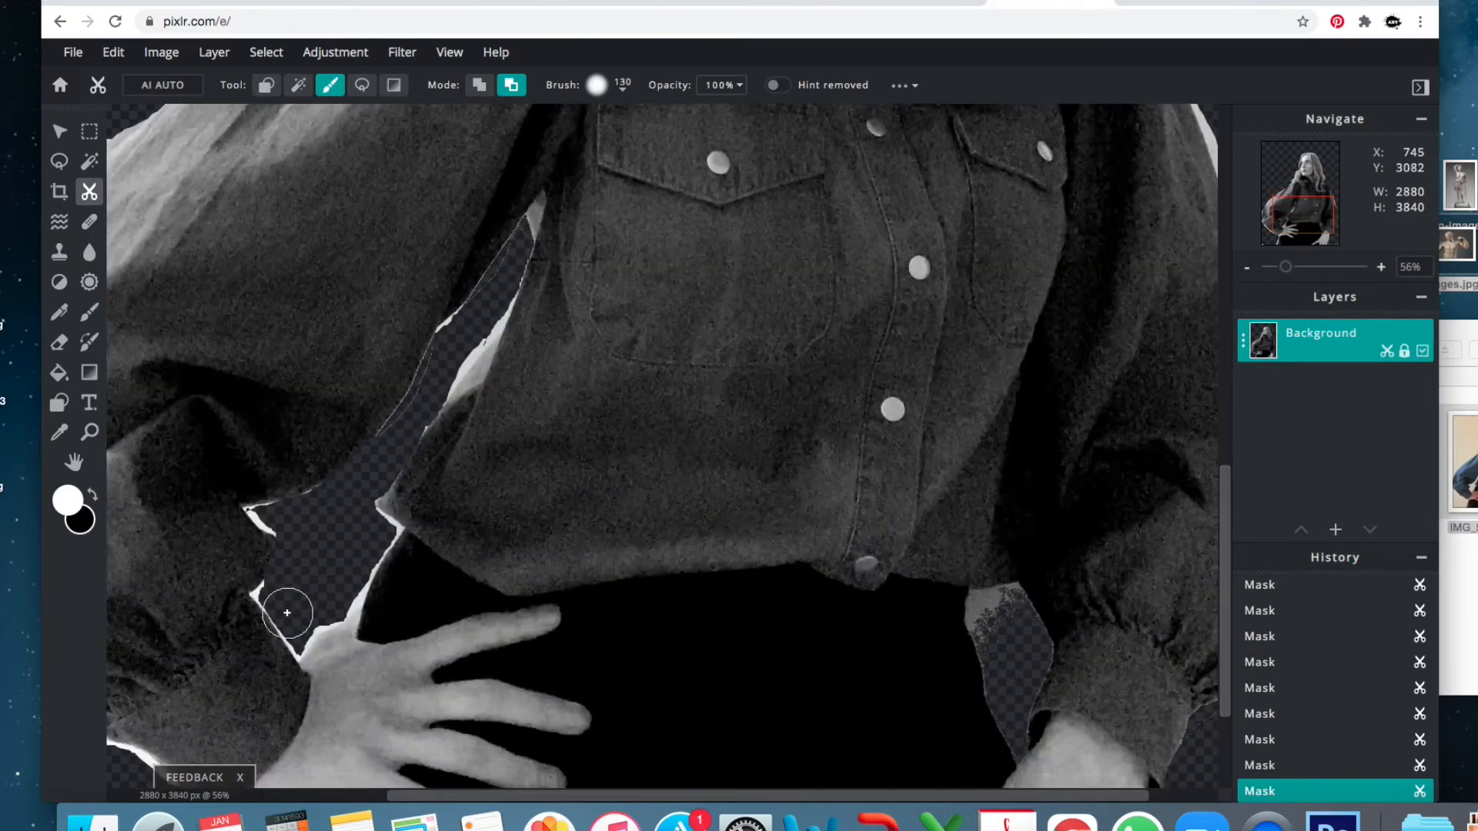
mouse_move(287, 610)
left_mouse_down()
mouse_move(352, 565)
mouse_move(385, 499)
left_mouse_up()
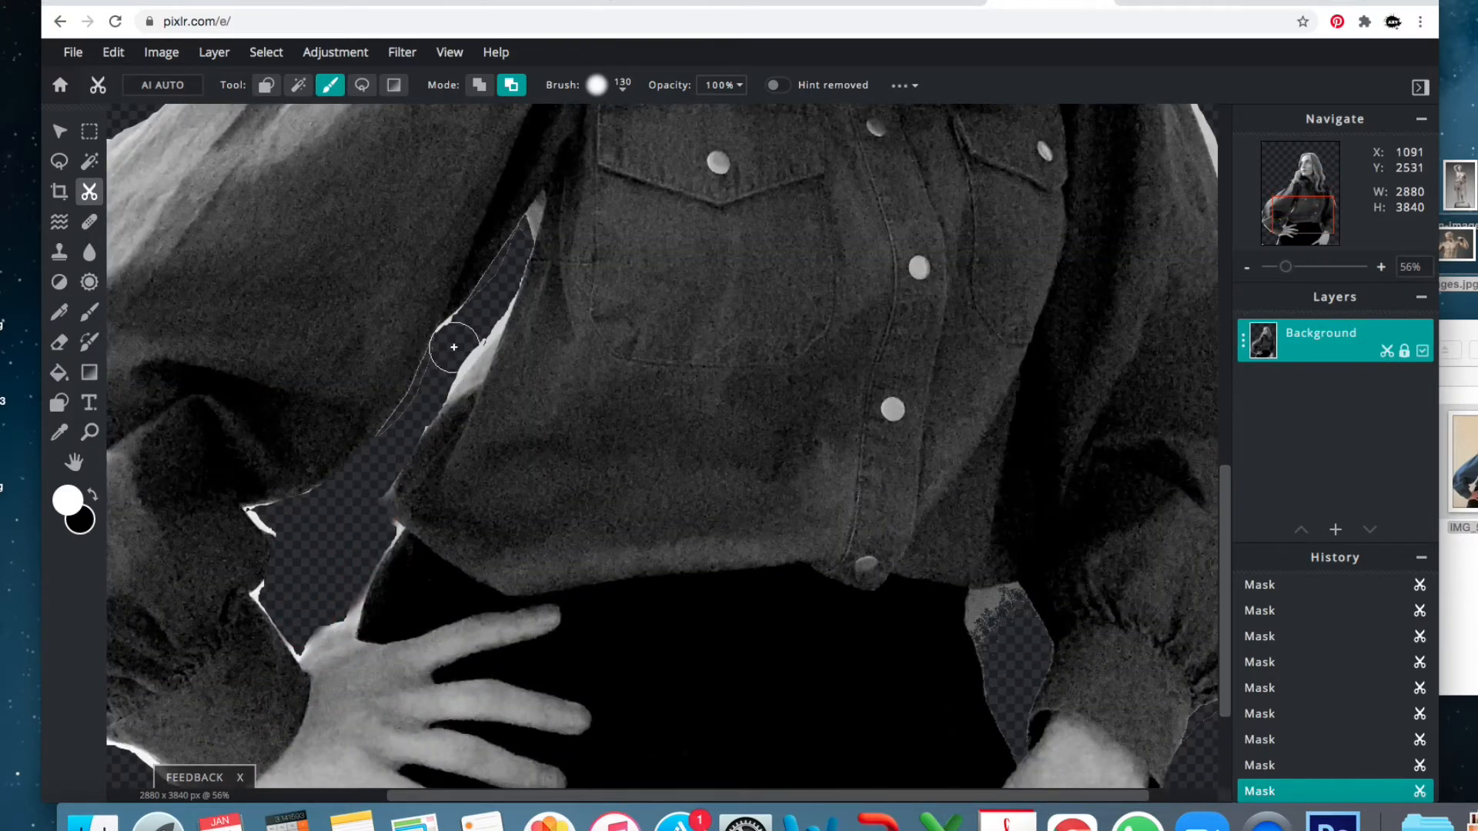
scroll(685, 428, "down", 5)
left_click_drag(1006, 243, 1060, 381)
left_click_drag(998, 184, 1006, 243)
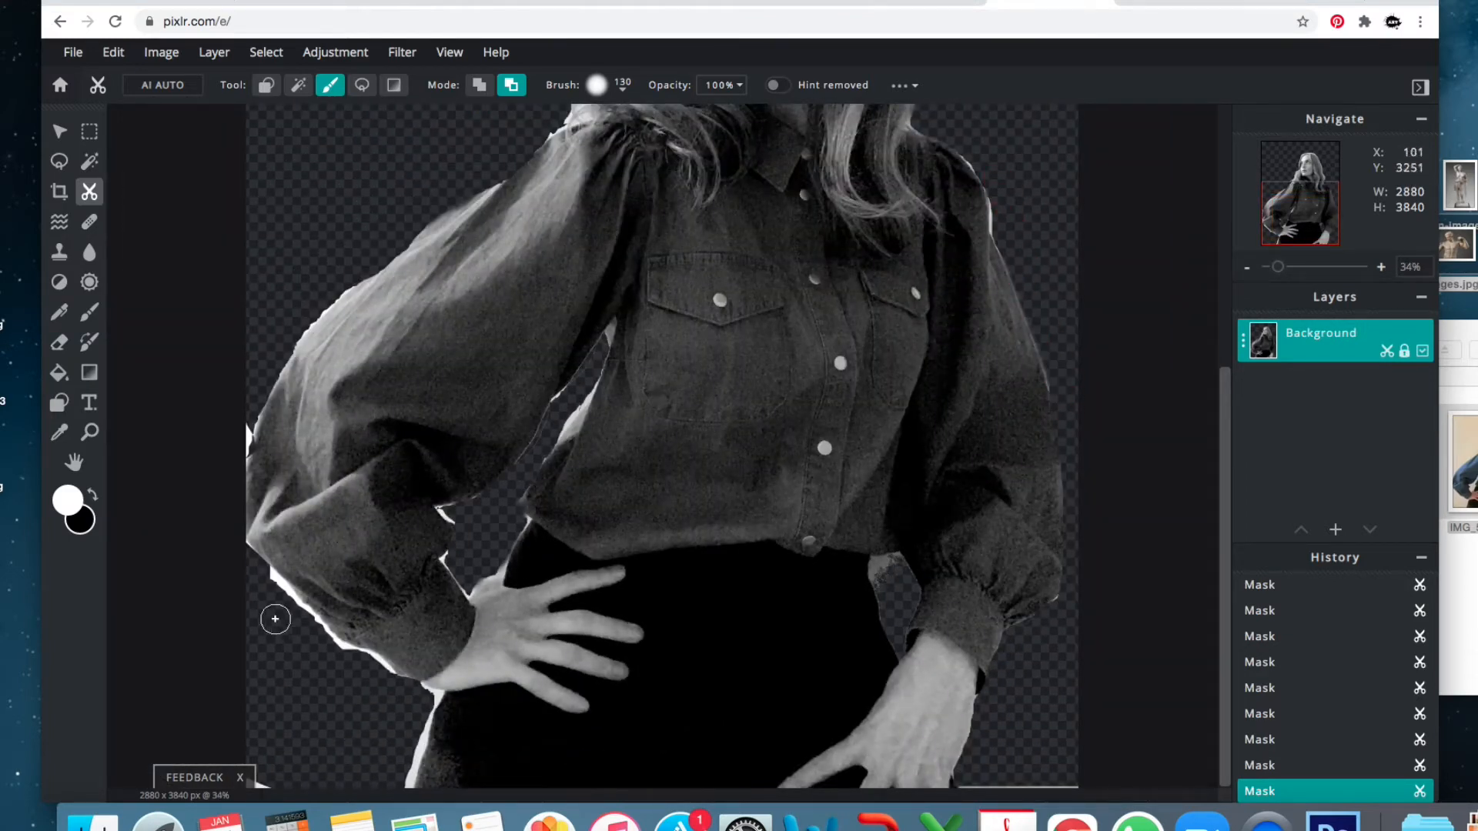
mouse_move(266, 576)
left_mouse_down()
mouse_move(317, 640)
mouse_move(428, 700)
mouse_move(401, 785)
left_mouse_up()
left_click(245, 437)
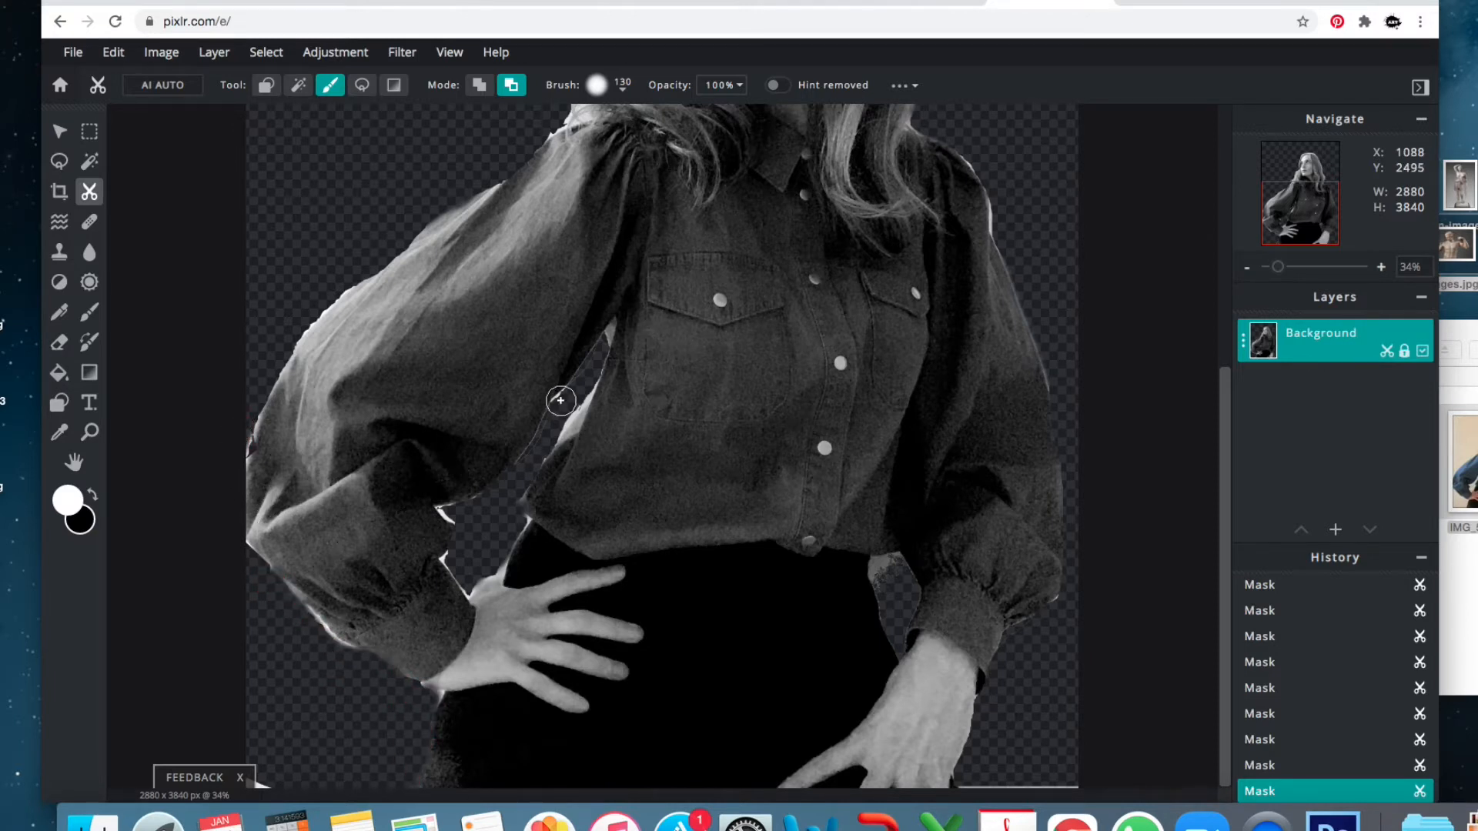
Reduce the mask brush to 24 px and remove the remaining white slivers in the gap between the left sleeve and the torso.
left_click(619, 90)
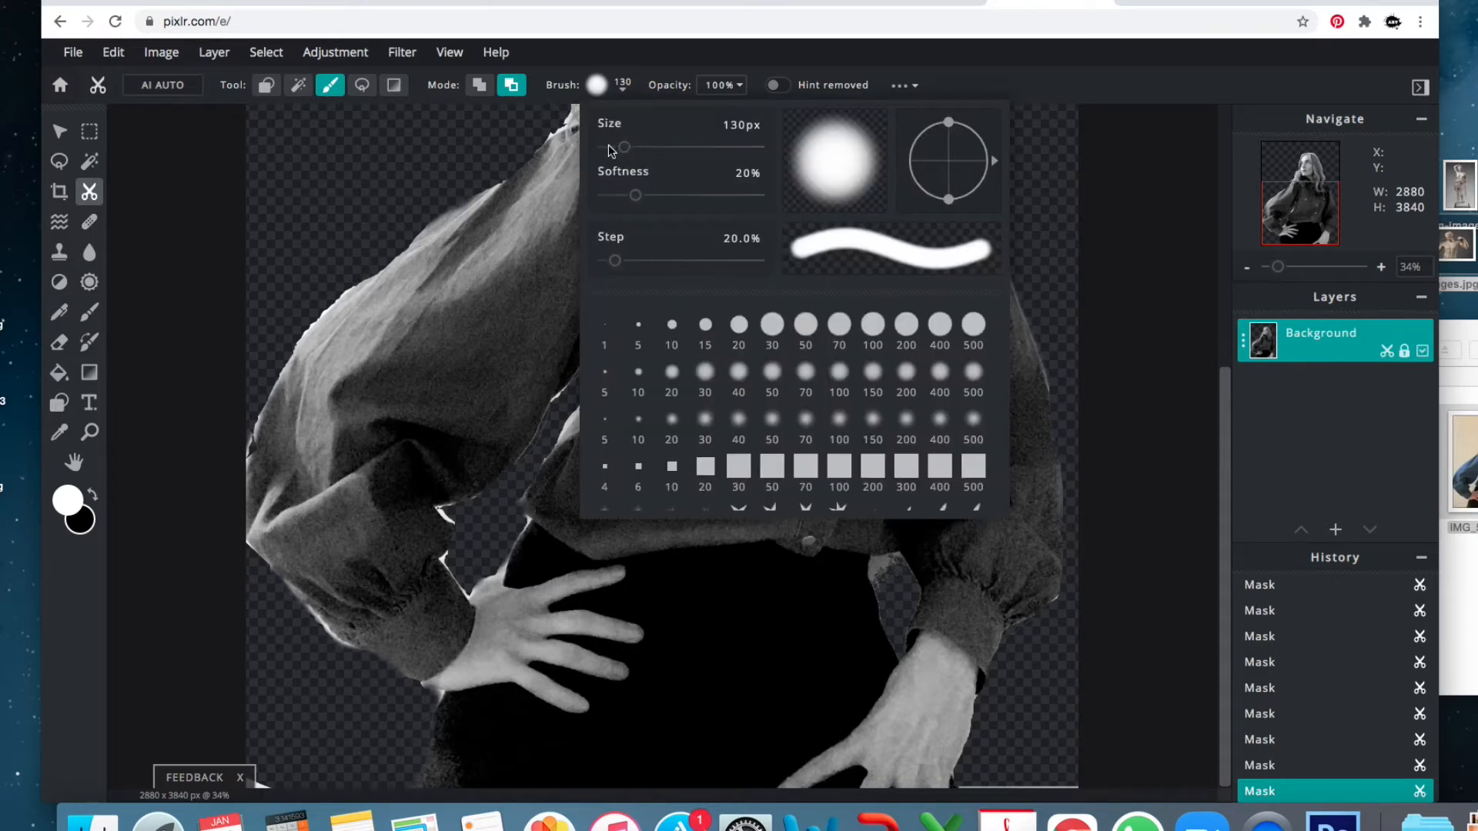
left_click(609, 147)
left_click(451, 522)
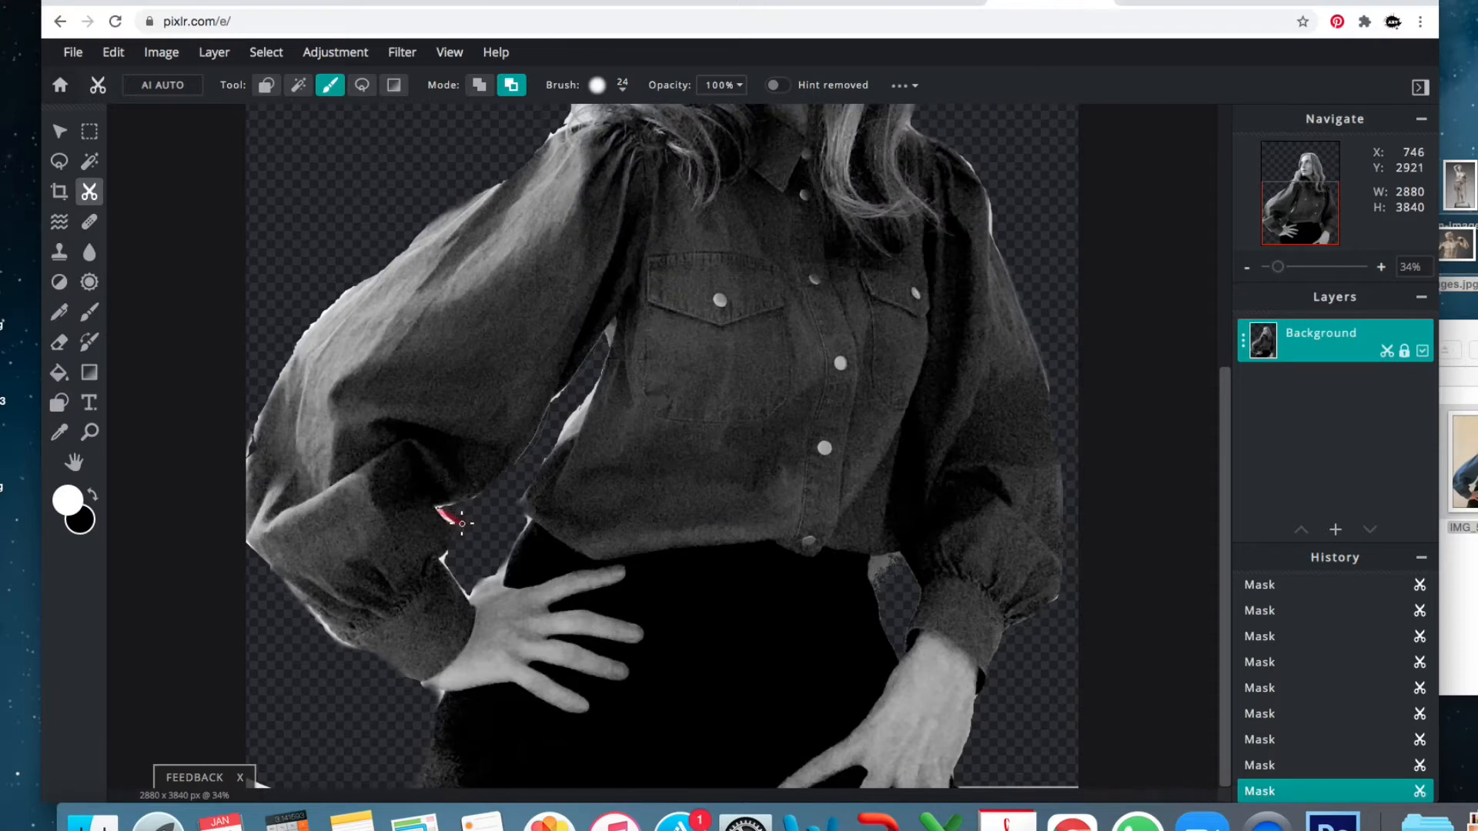
left_click_drag(557, 432, 620, 333)
scroll(605, 279, "down", 5)
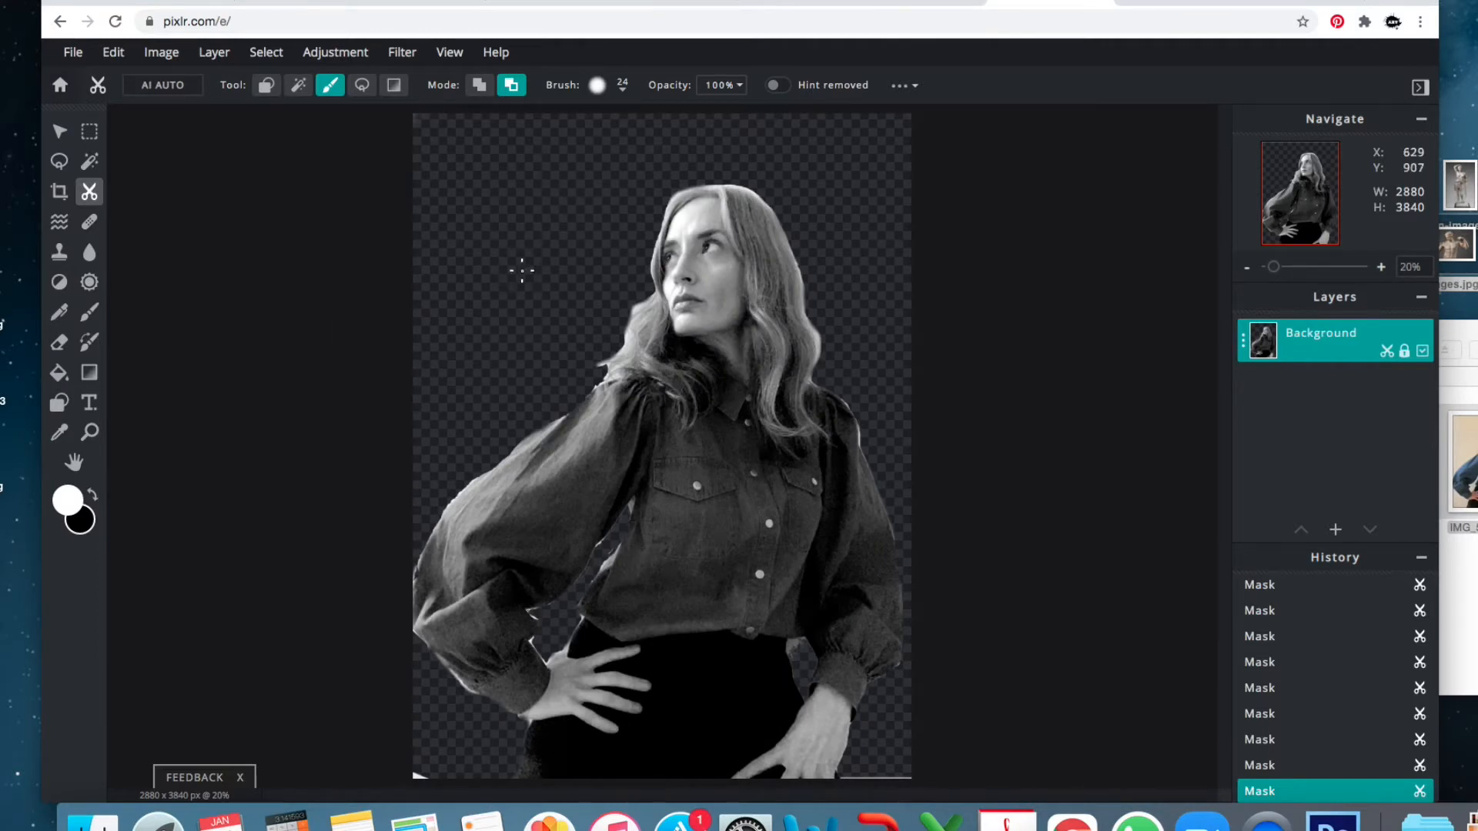
scroll(521, 270, "down", 2)
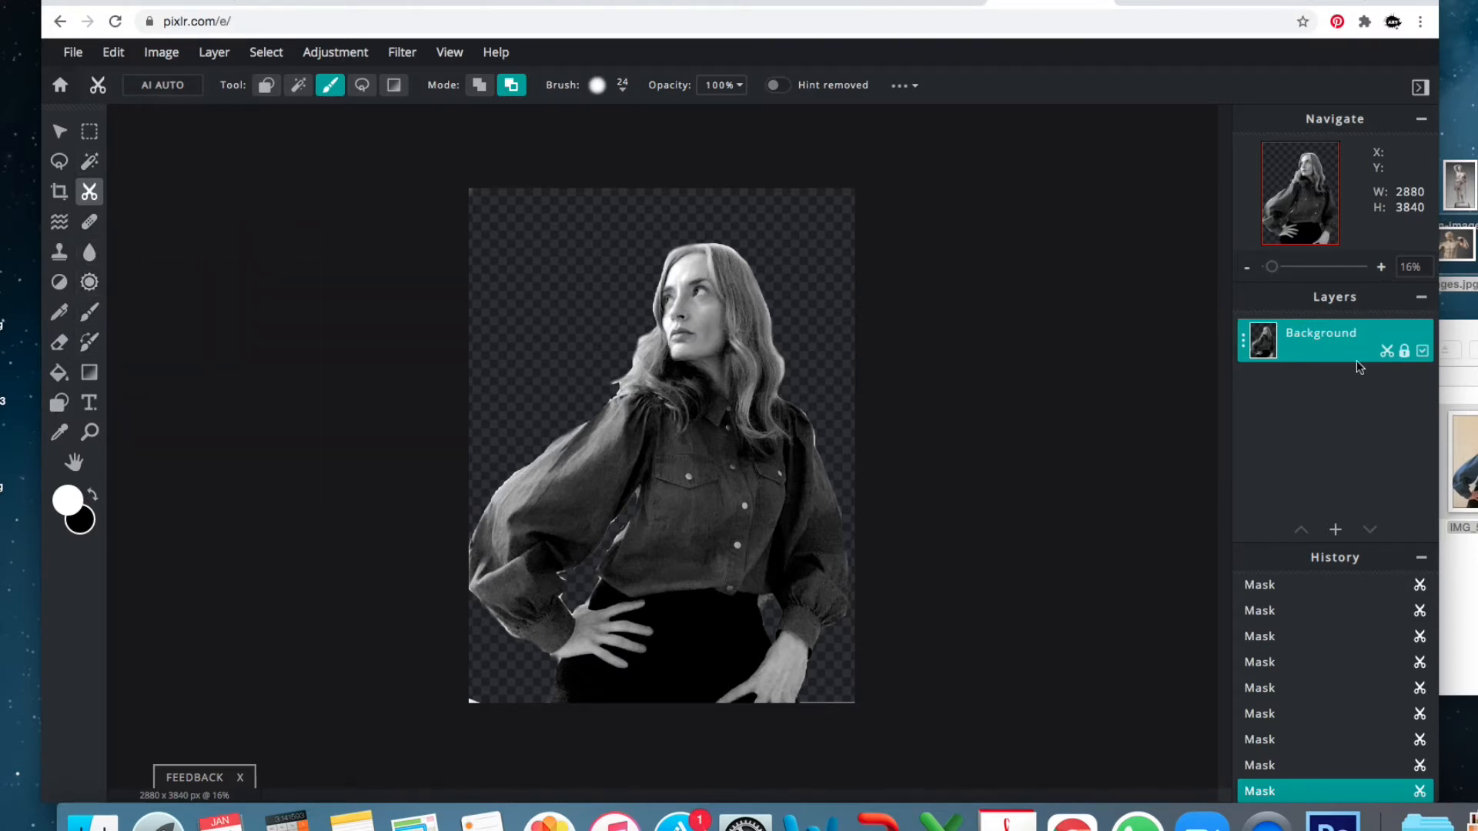
Add an empty layer and fill it entirely with white.
left_click(1336, 530)
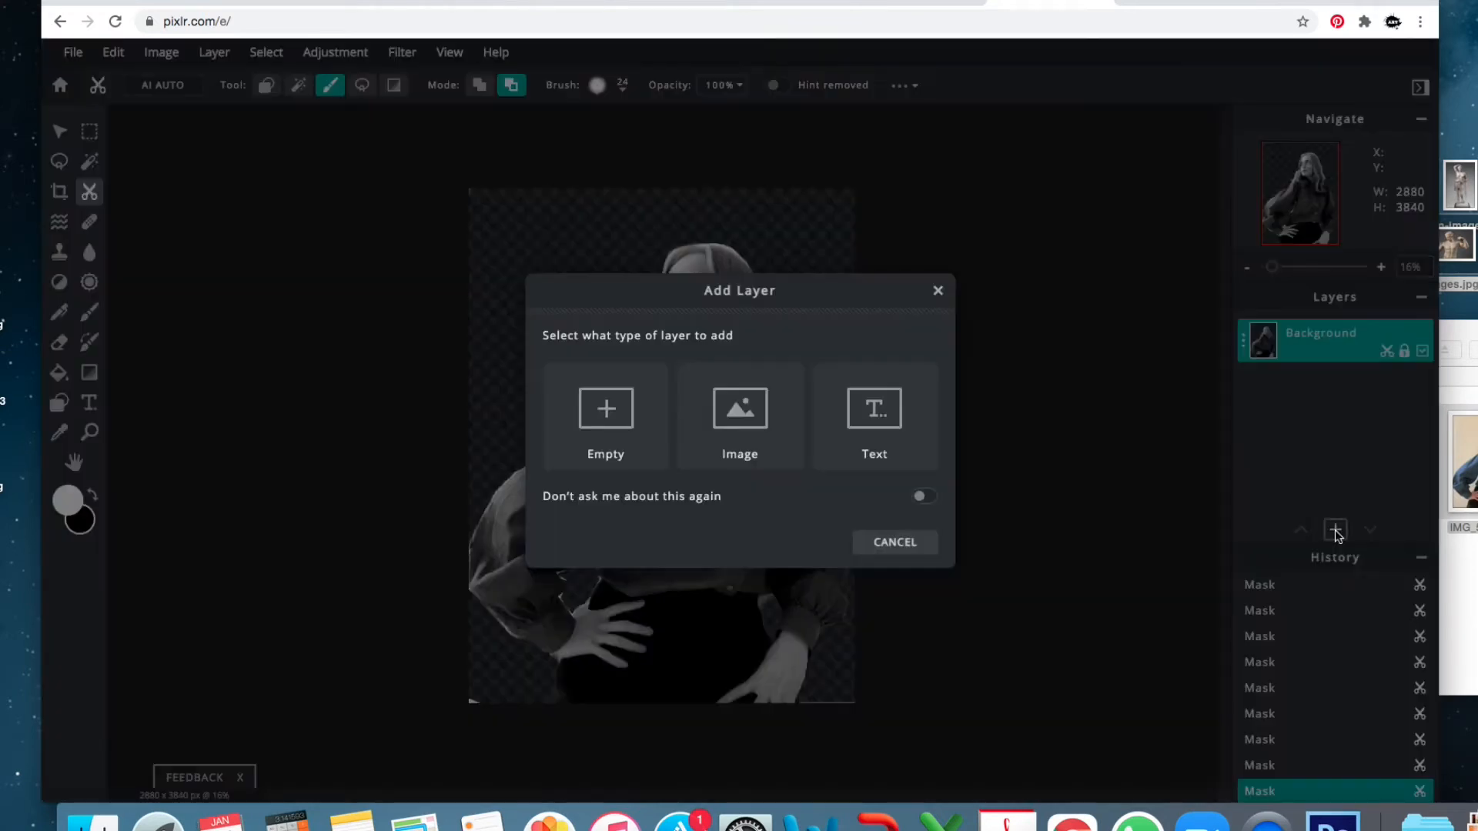
left_click(605, 415)
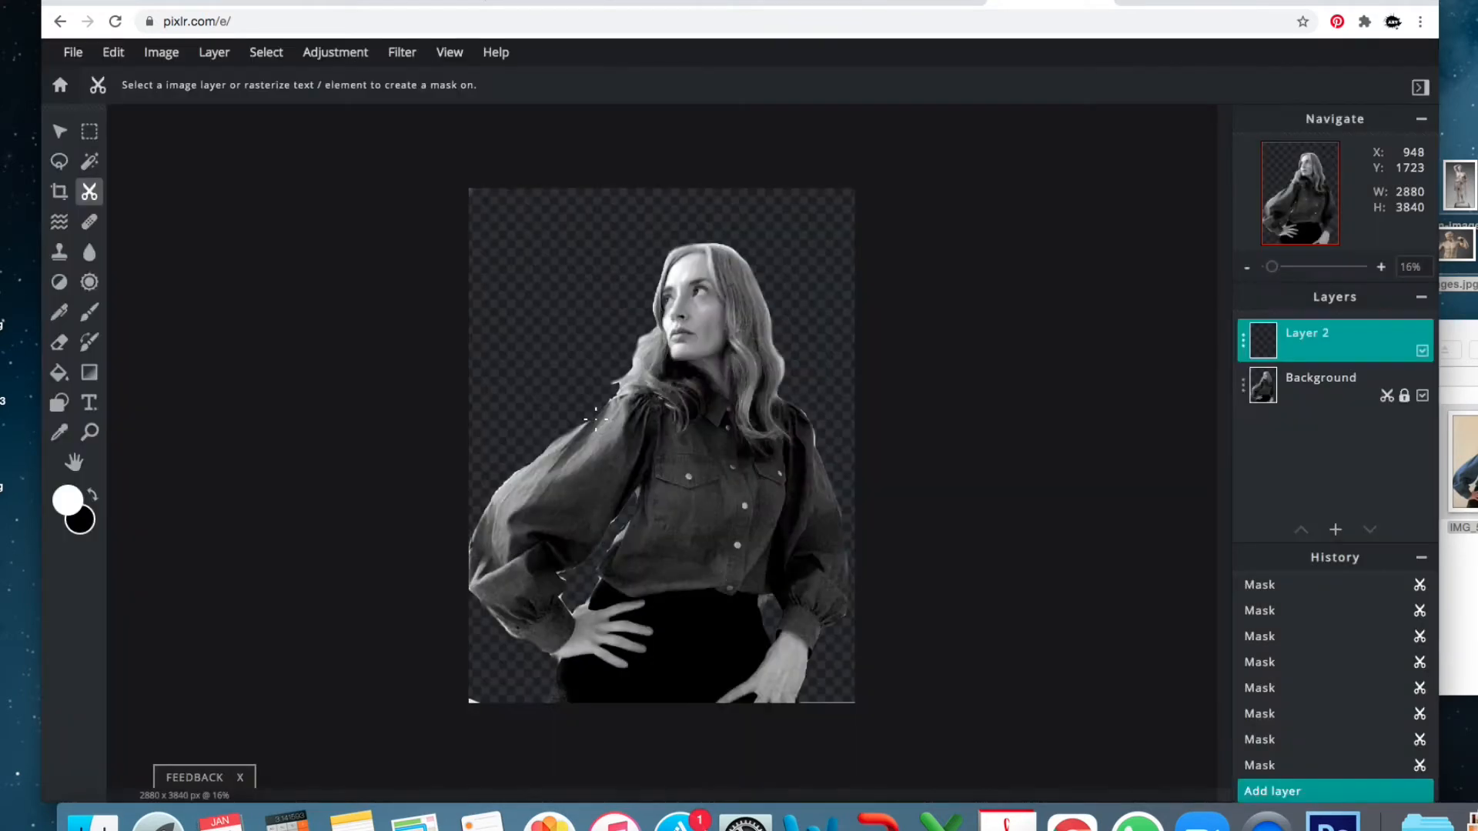
left_click(60, 376)
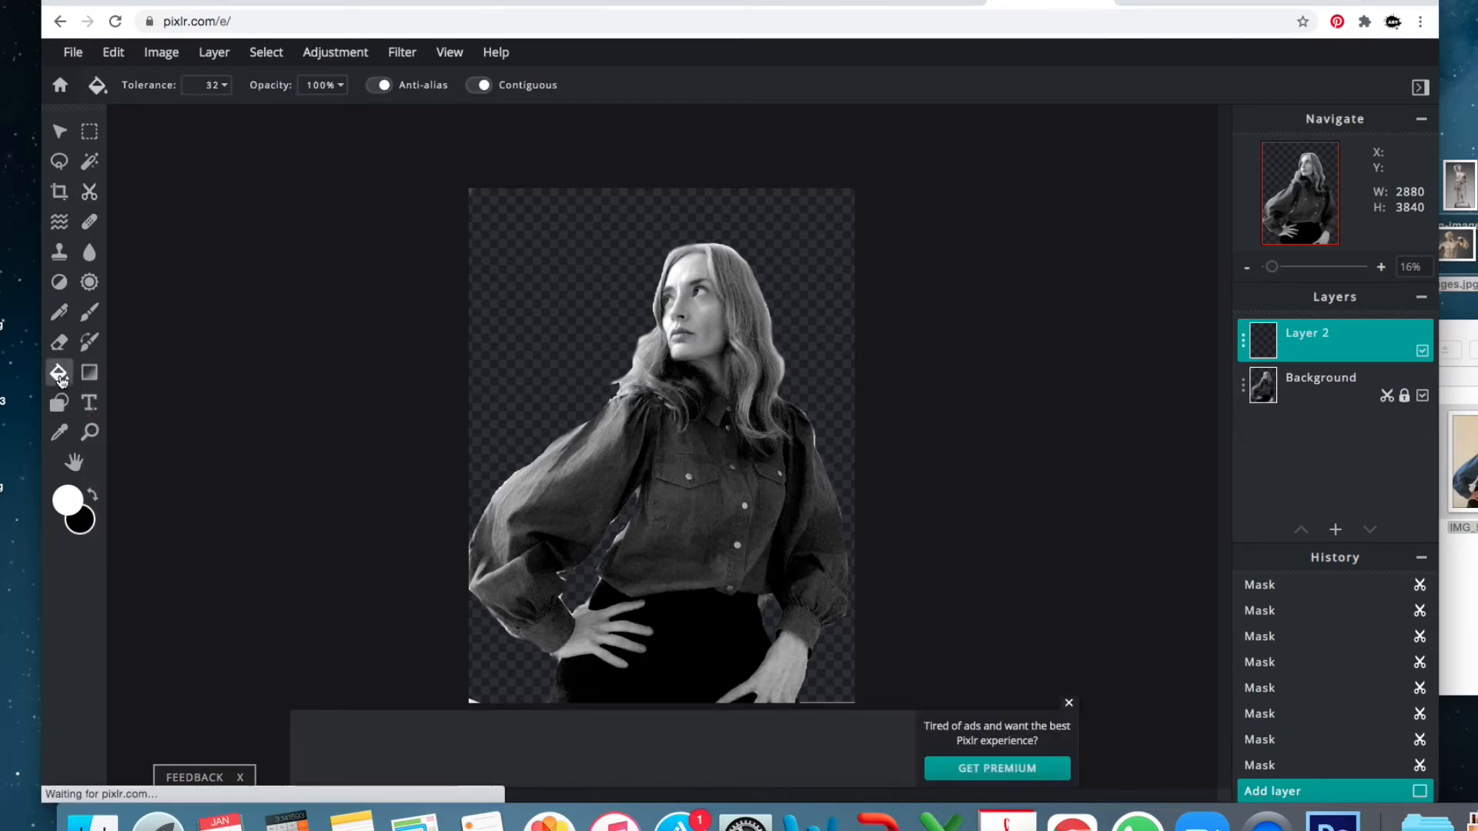
left_click(510, 315)
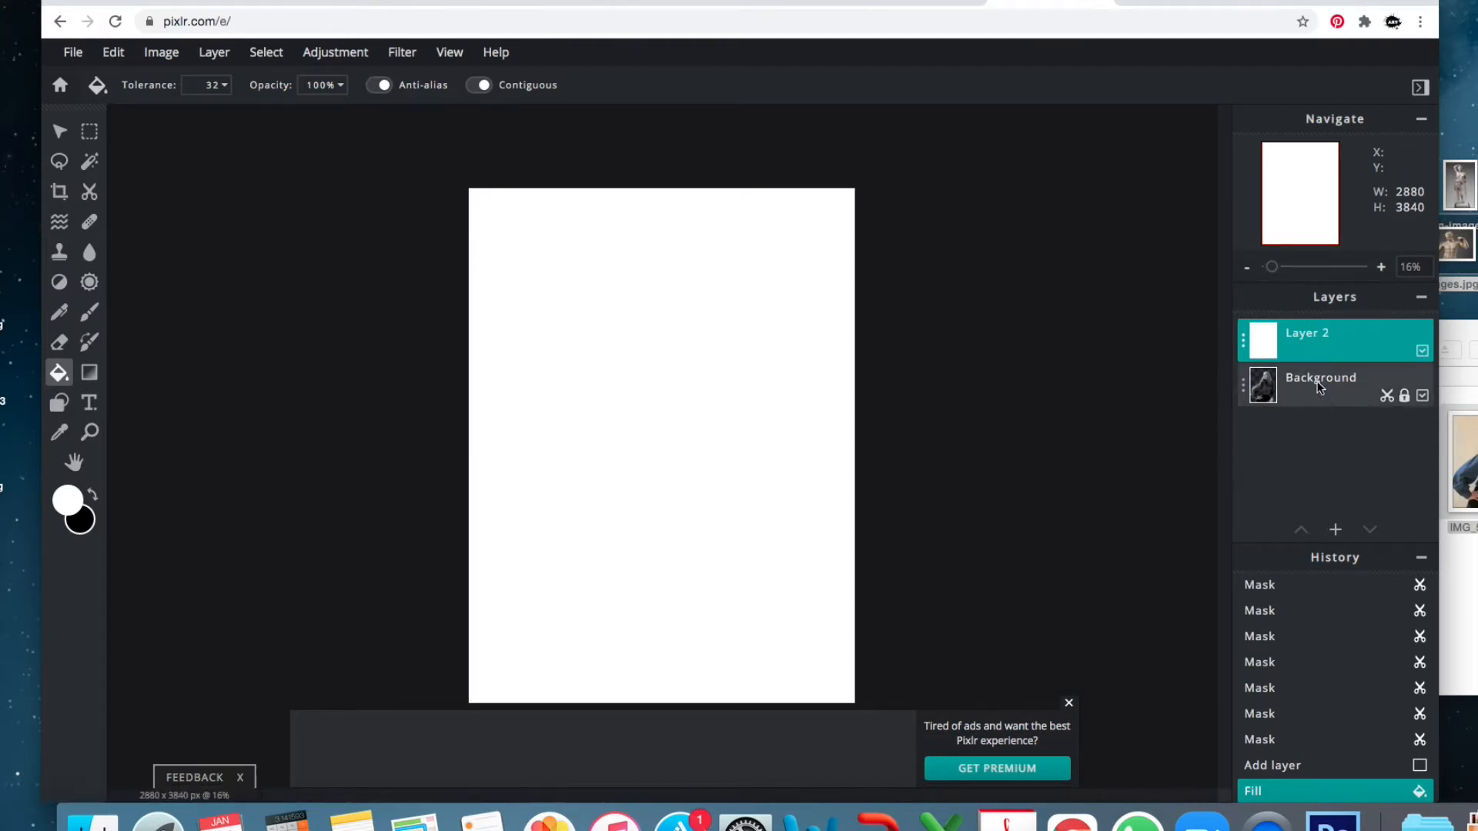
Unlock the Background layer with the cut-out woman and move it above the white layer, closing the ad banner.
left_click(1402, 398)
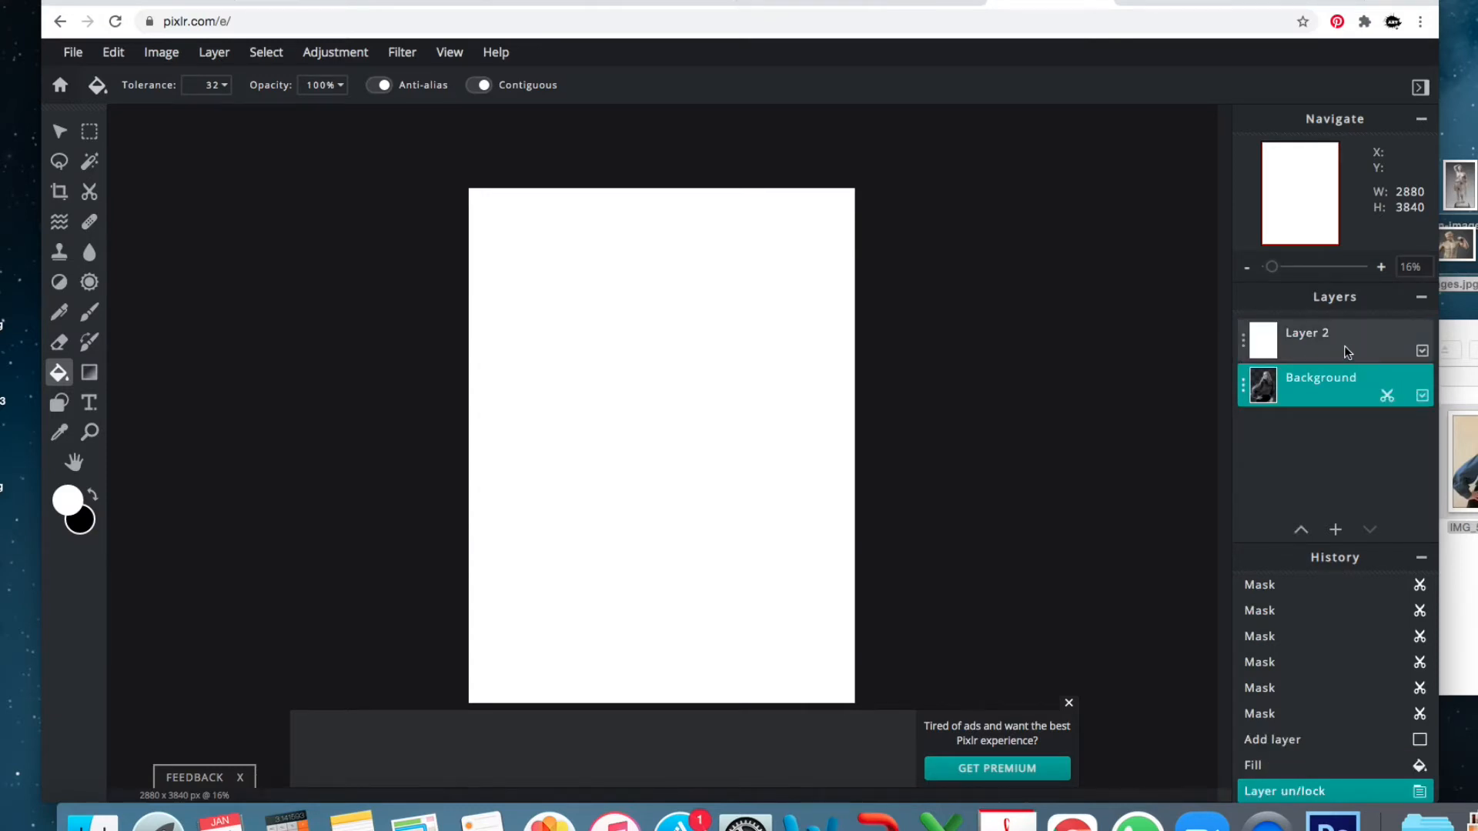
left_click_drag(1330, 385, 1332, 340)
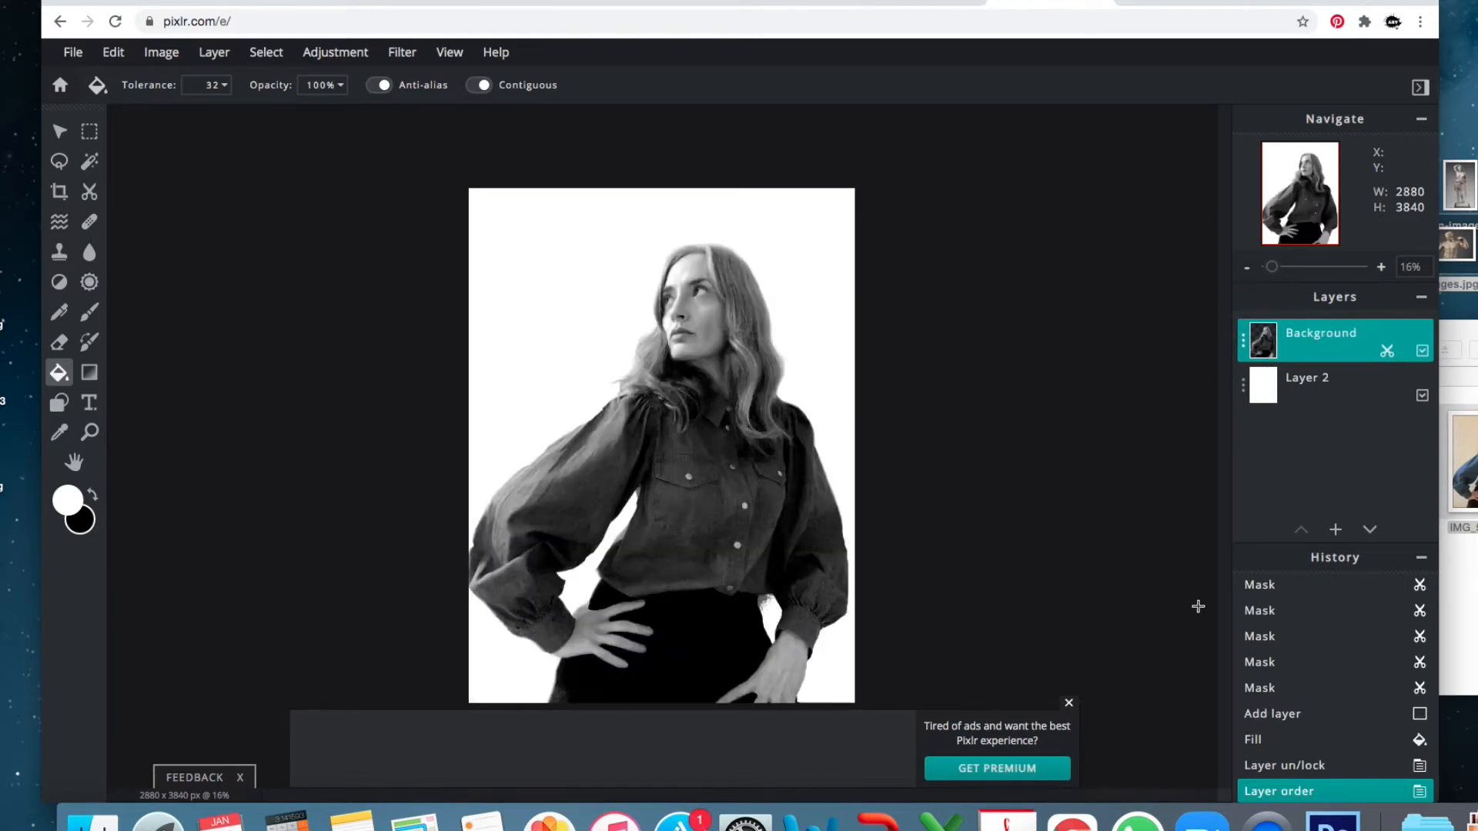
left_click(1070, 704)
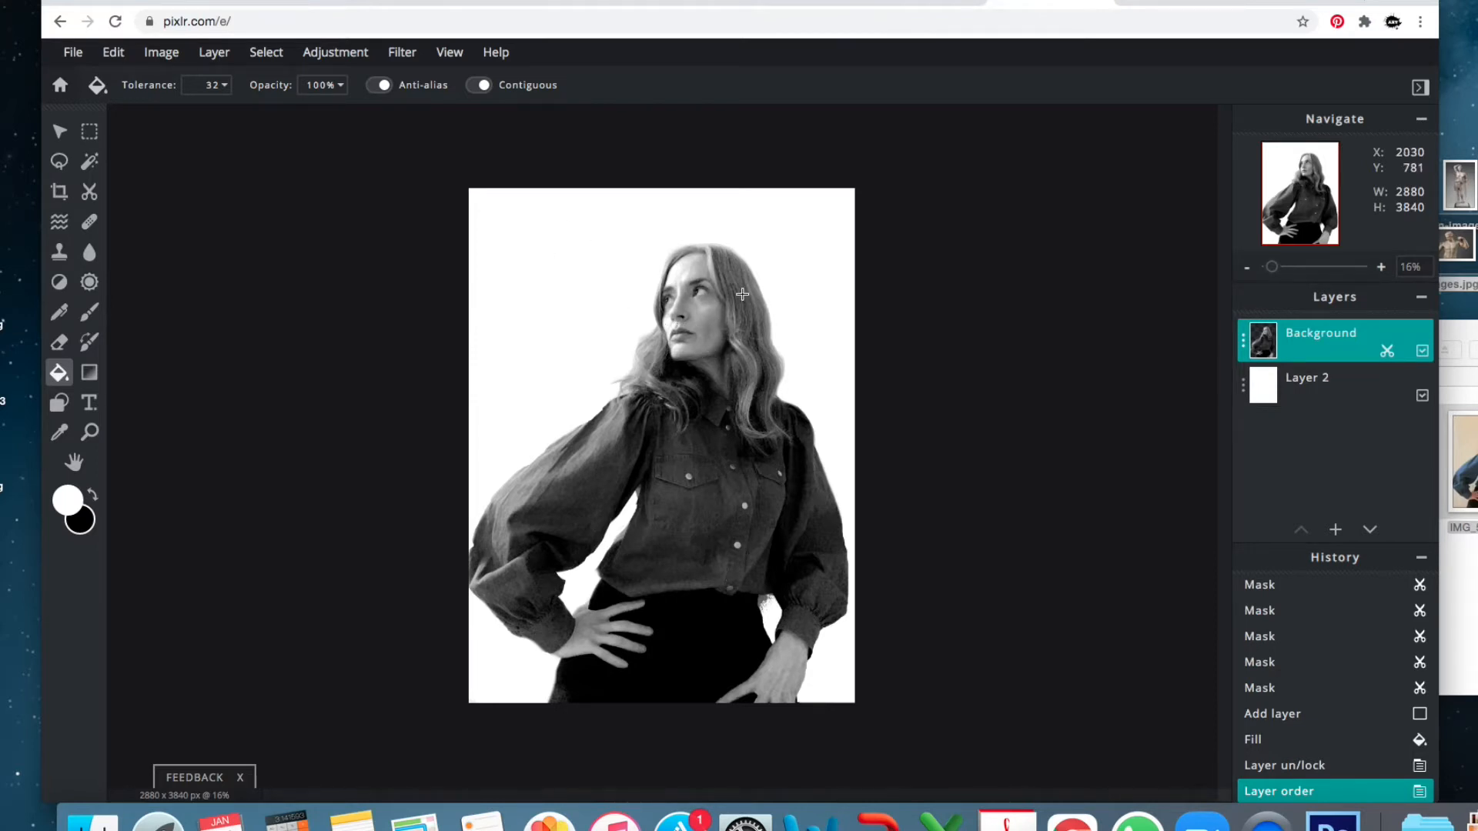
Set up the Draw tool with a soft 30 px brush in black and try a short stroke in the photo's top-left corner.
scroll(742, 294, "up", 2)
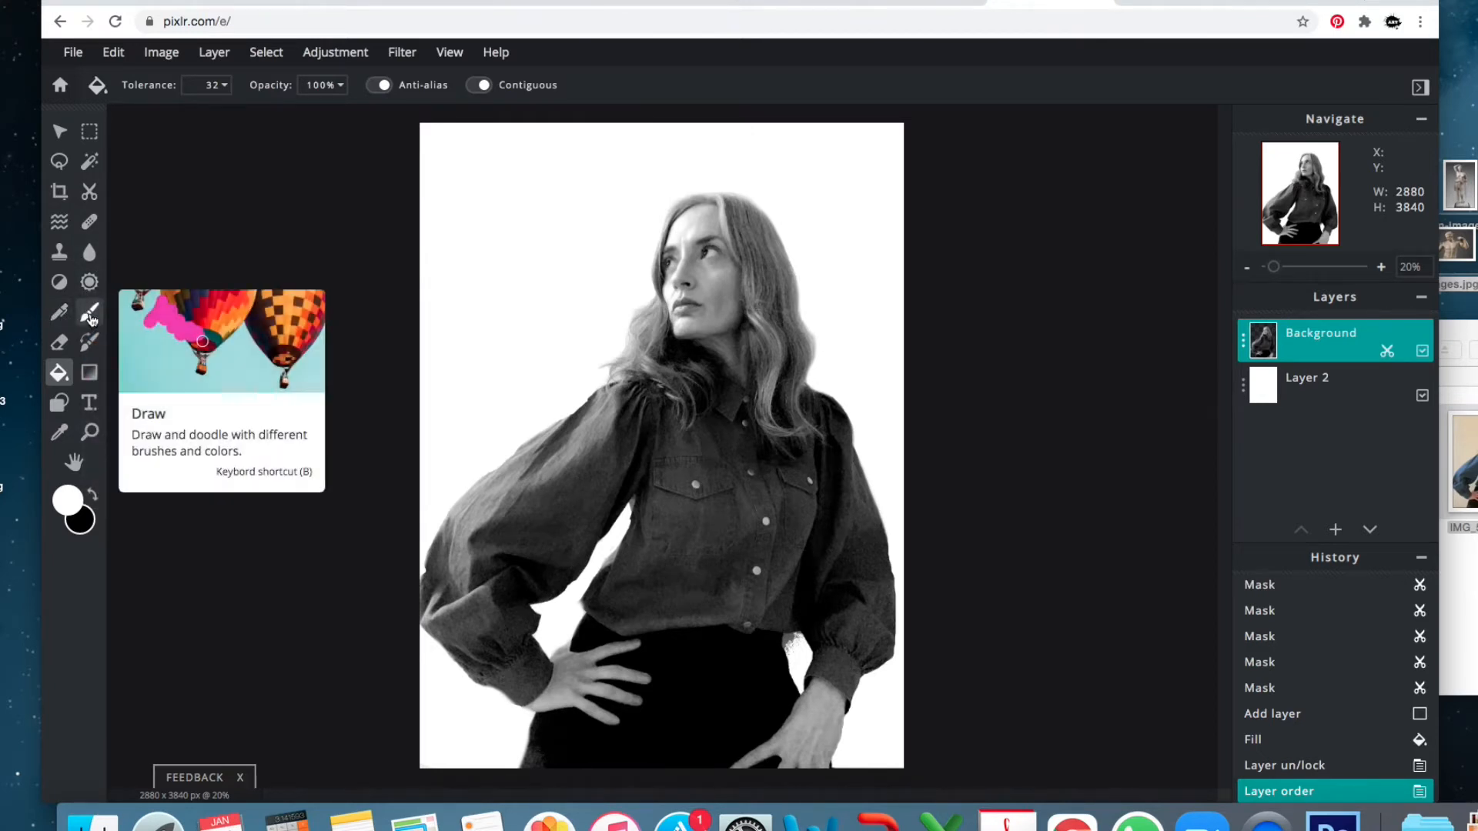
left_click(90, 314)
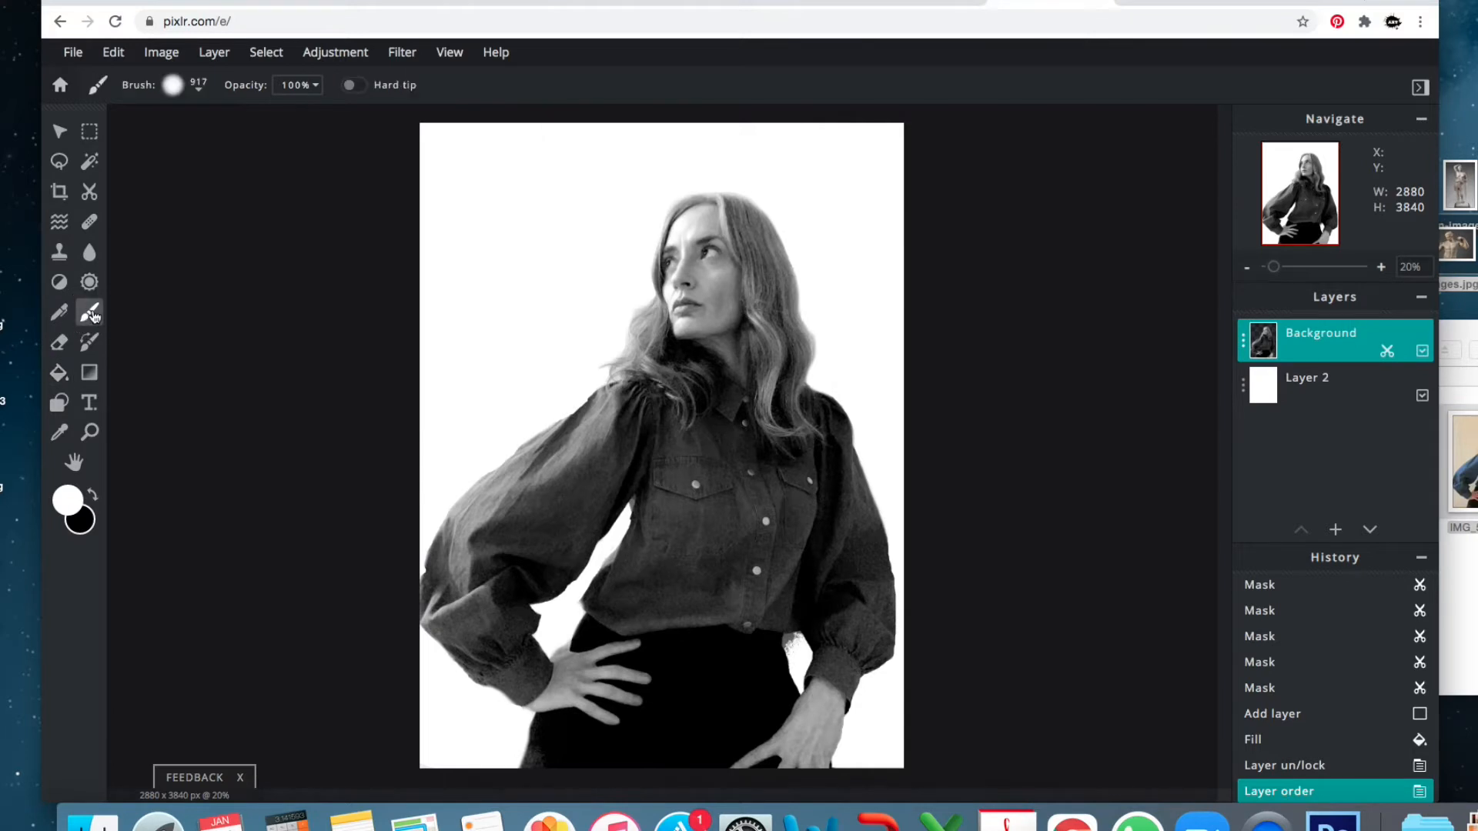
left_click(198, 88)
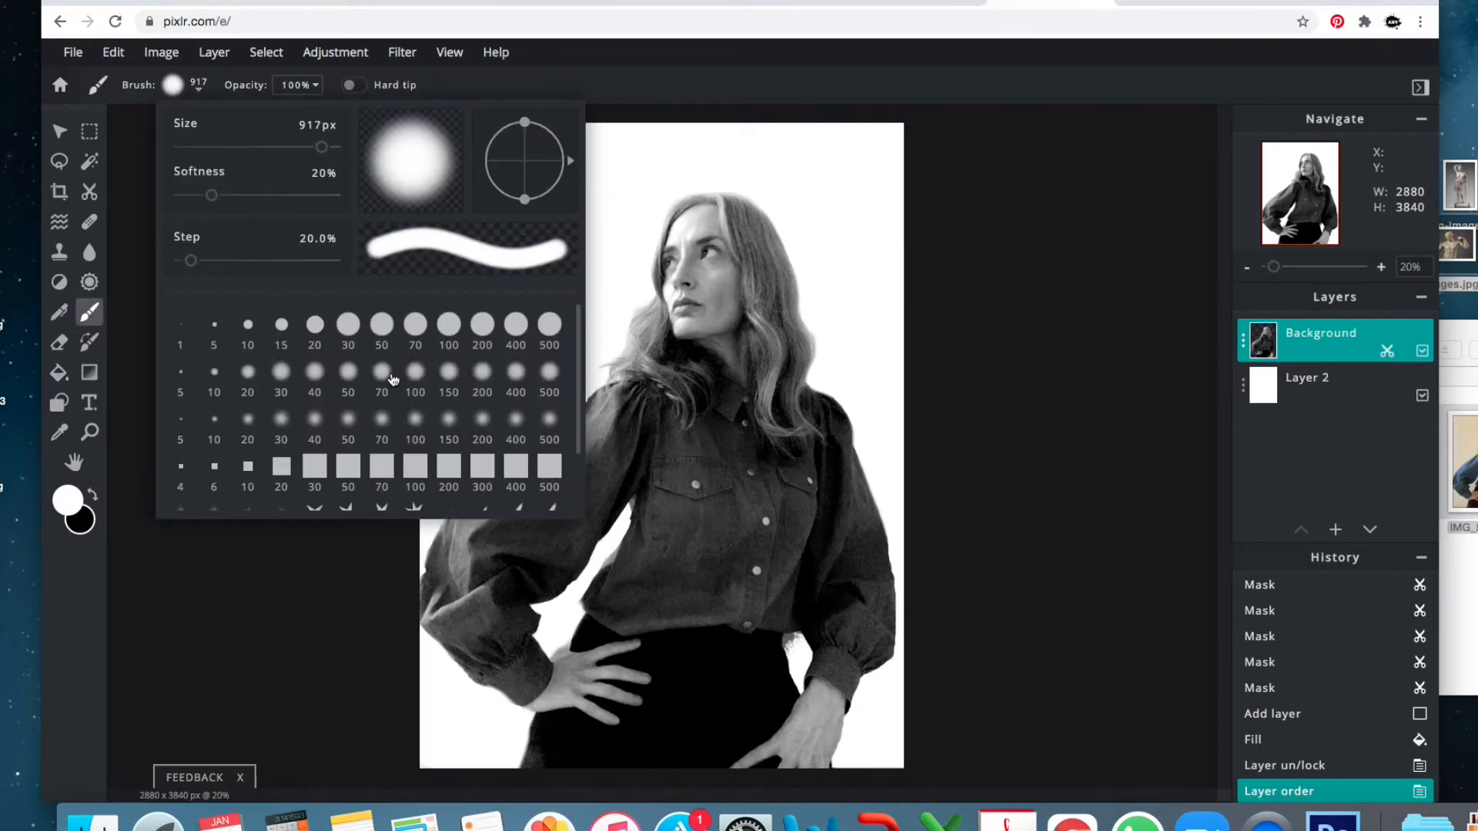
scroll(398, 396, "down", 2)
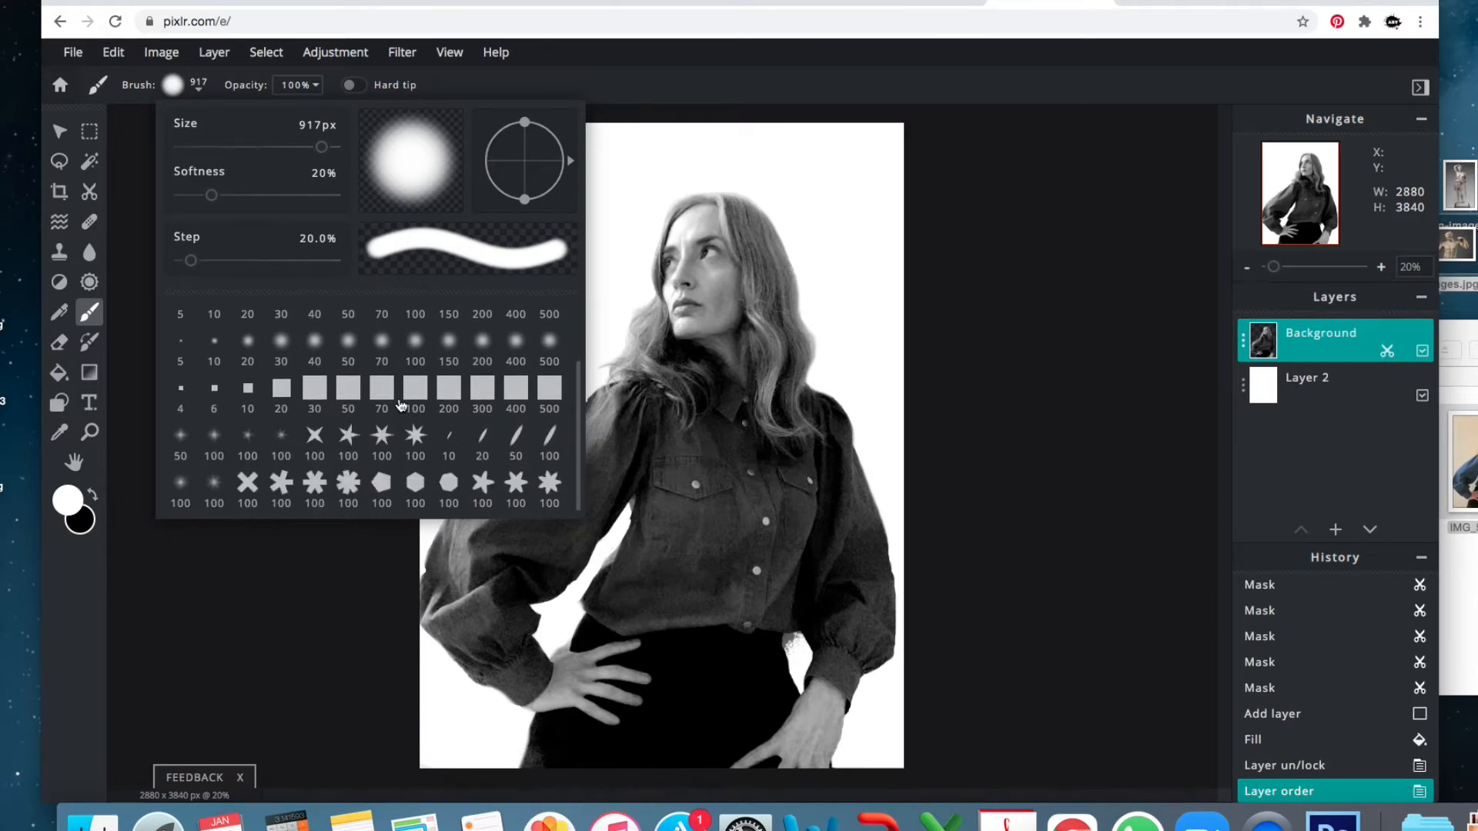
scroll(387, 412, "up", 2)
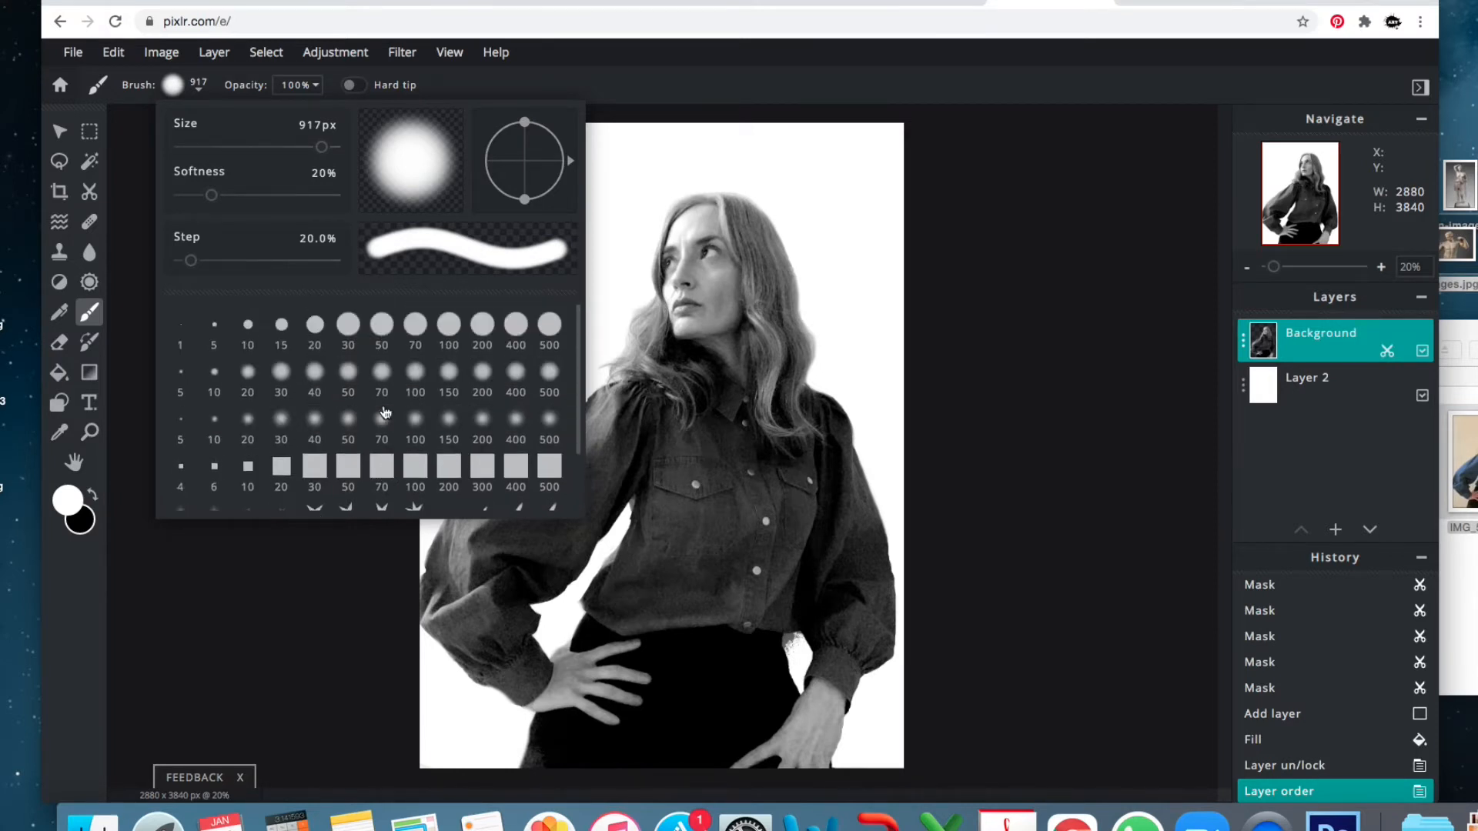
left_click(282, 423)
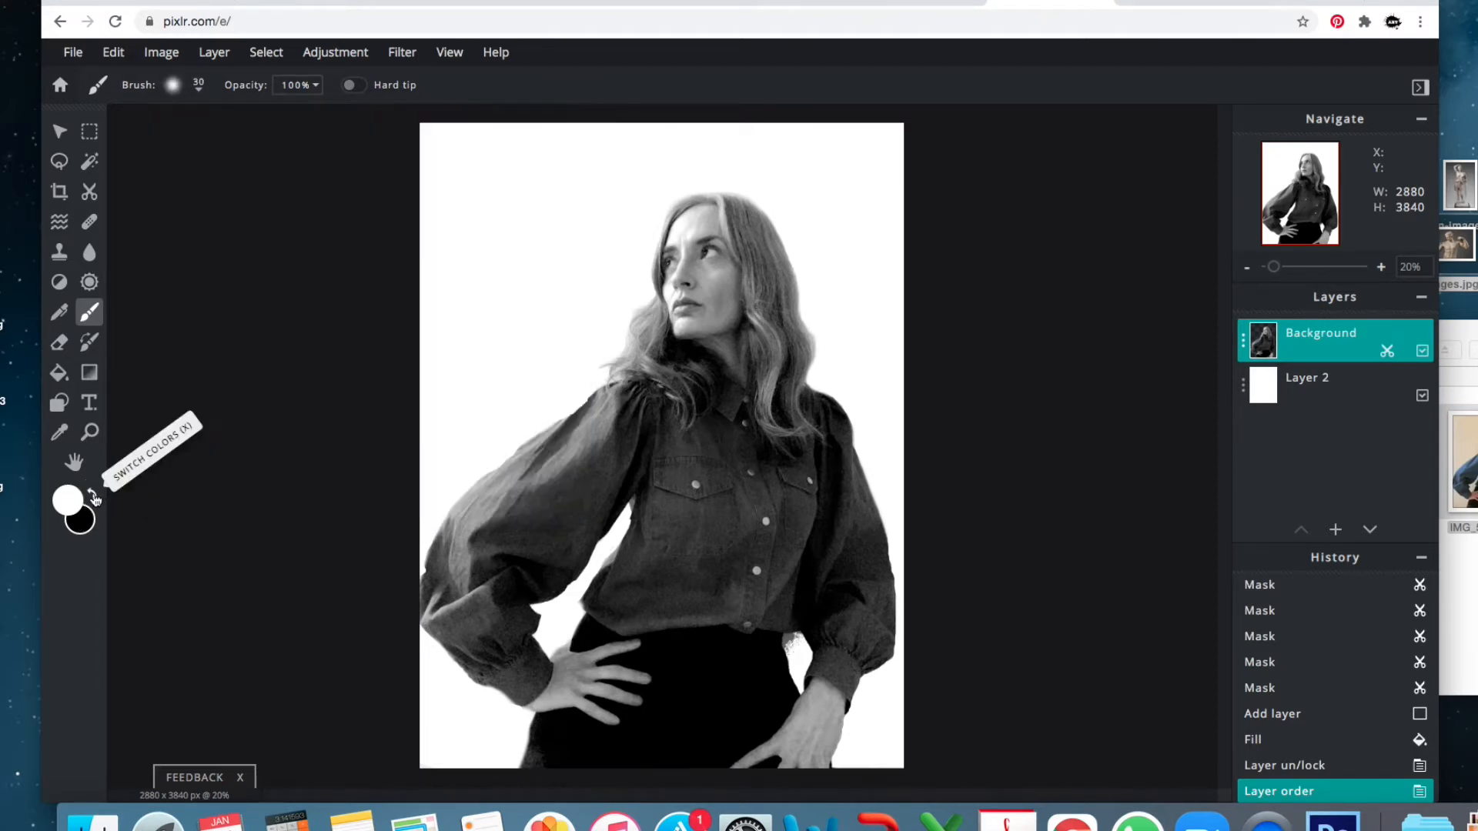
left_click(93, 495)
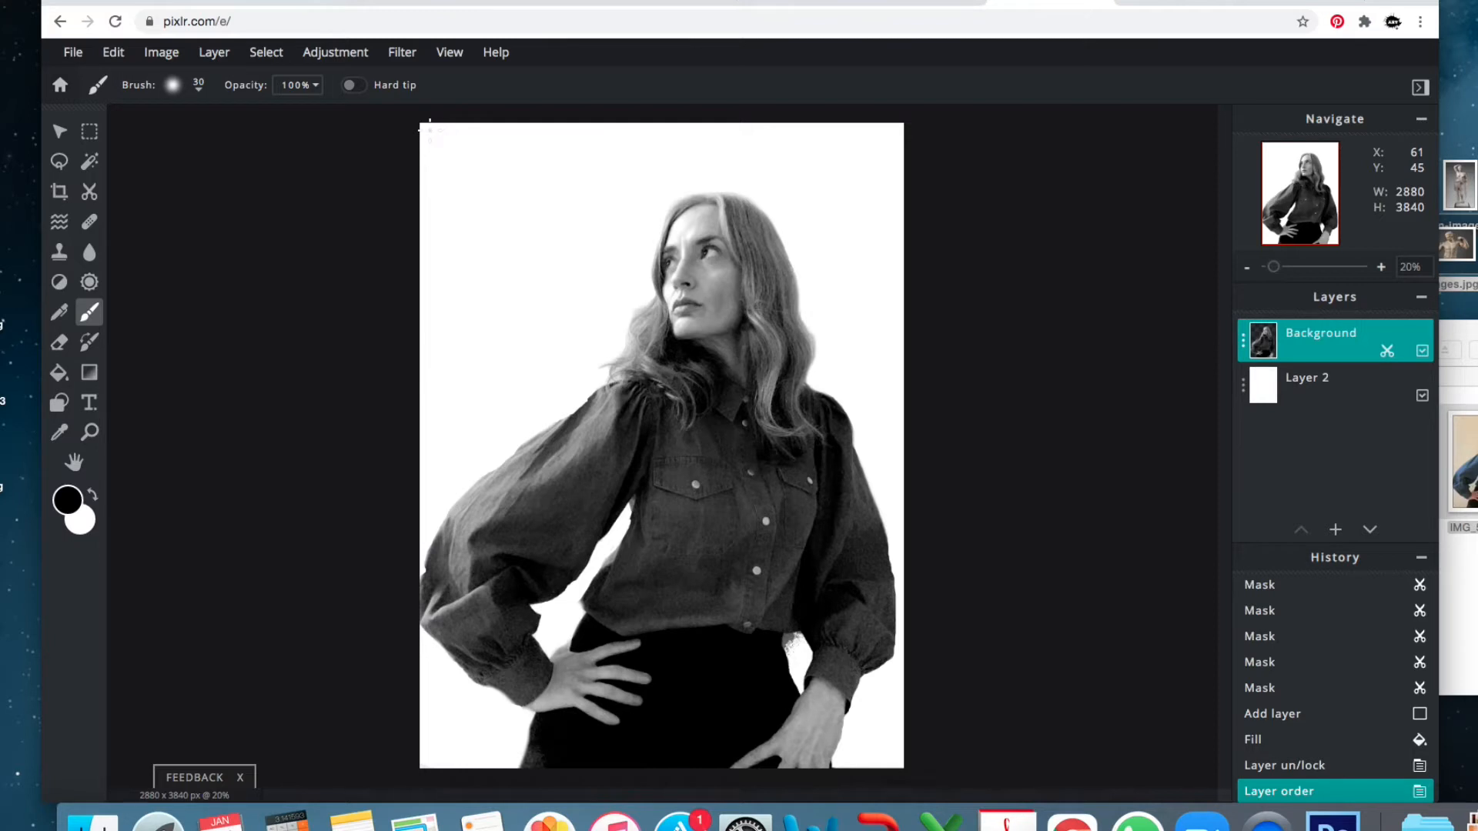
left_click_drag(426, 125, 431, 131)
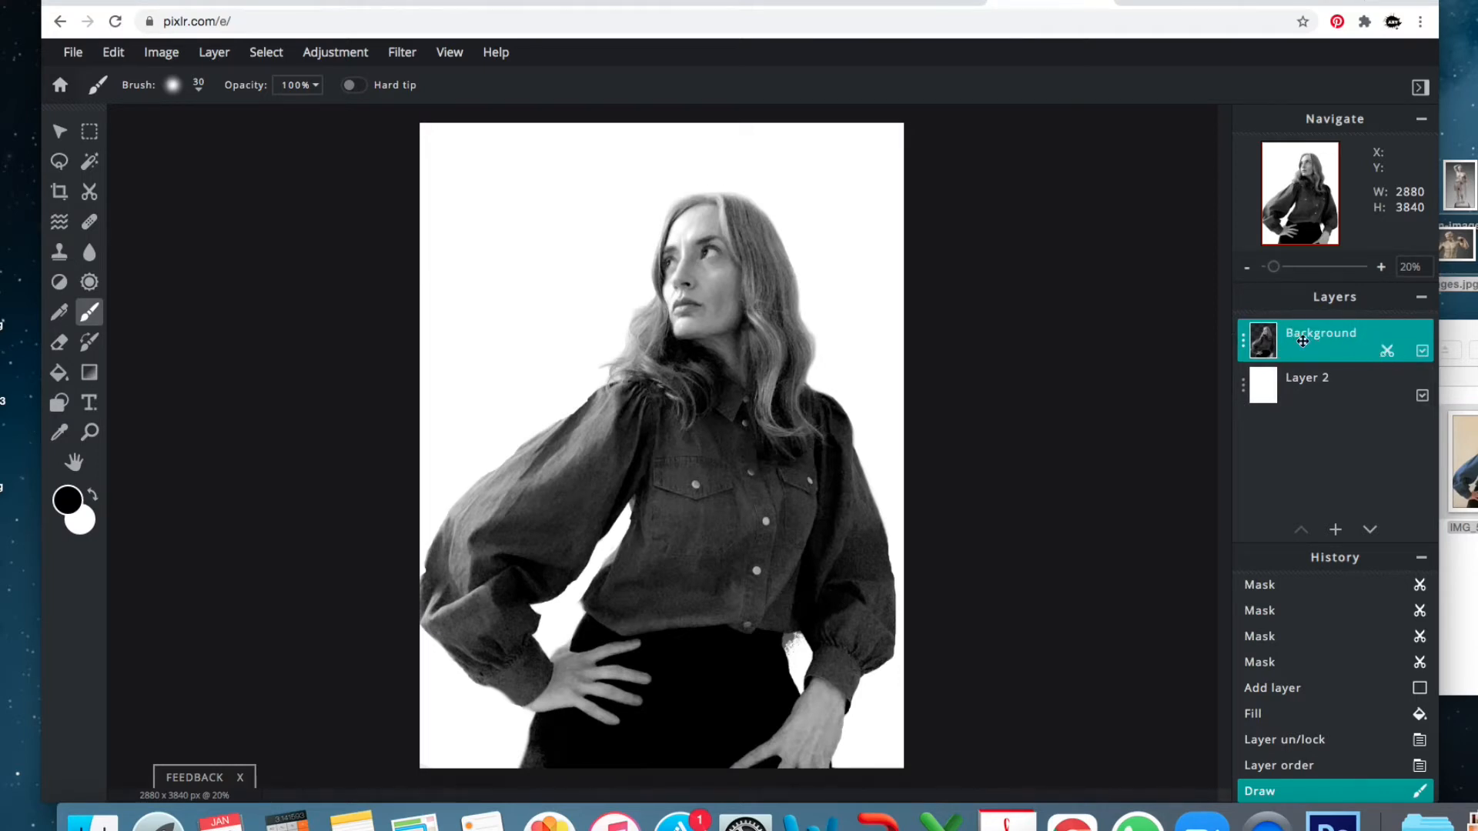
Add an empty layer above the portrait and handwrite "Tell" in black in the photo's top-left corner.
left_click(1336, 531)
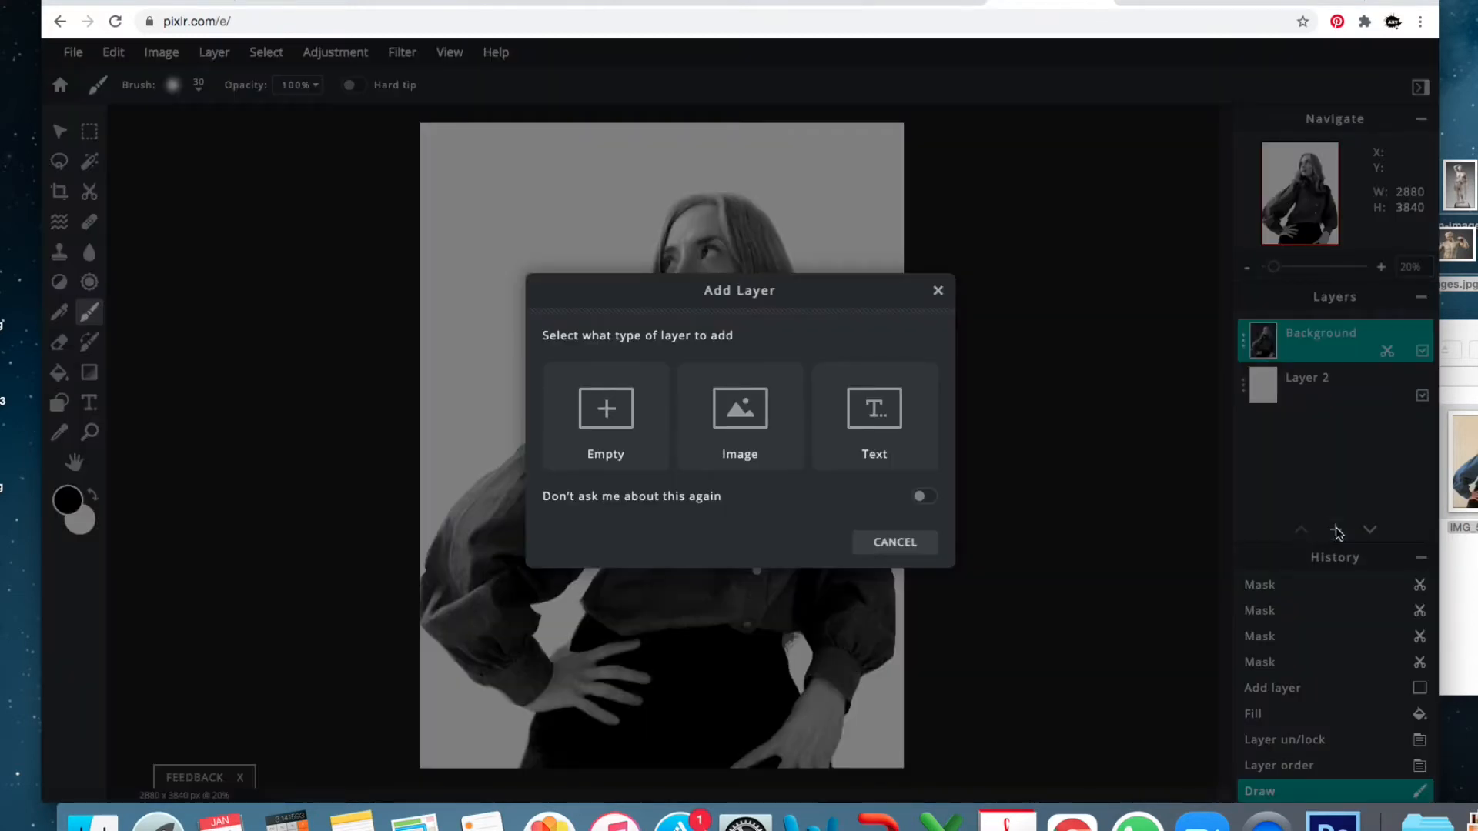
left_click(628, 422)
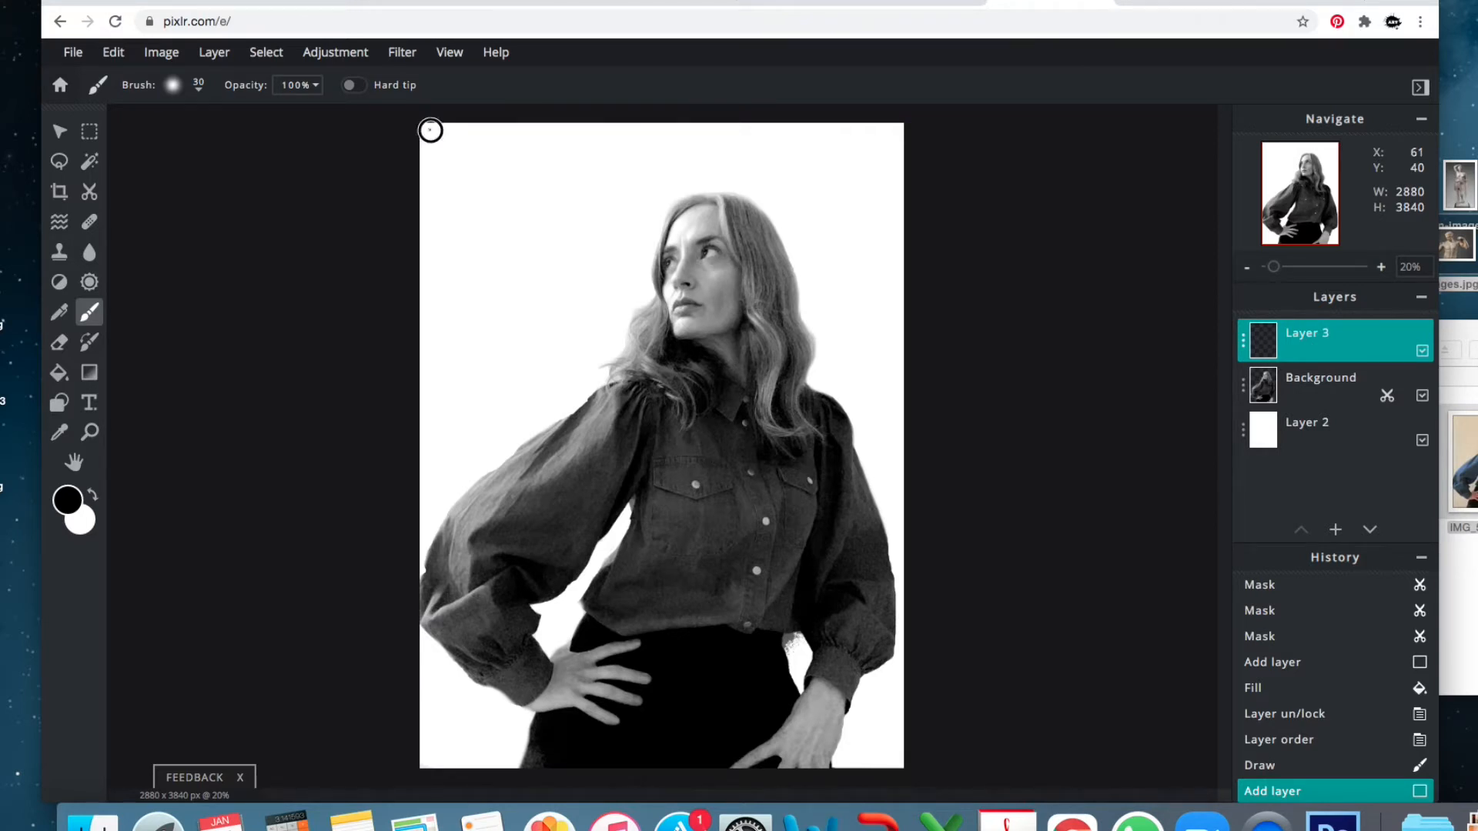
mouse_move(429, 129)
left_mouse_down()
mouse_move(455, 129)
mouse_move(441, 126)
mouse_move(441, 151)
mouse_move(470, 125)
mouse_move(477, 154)
mouse_move(480, 114)
mouse_move(472, 141)
mouse_move(496, 154)
left_mouse_up()
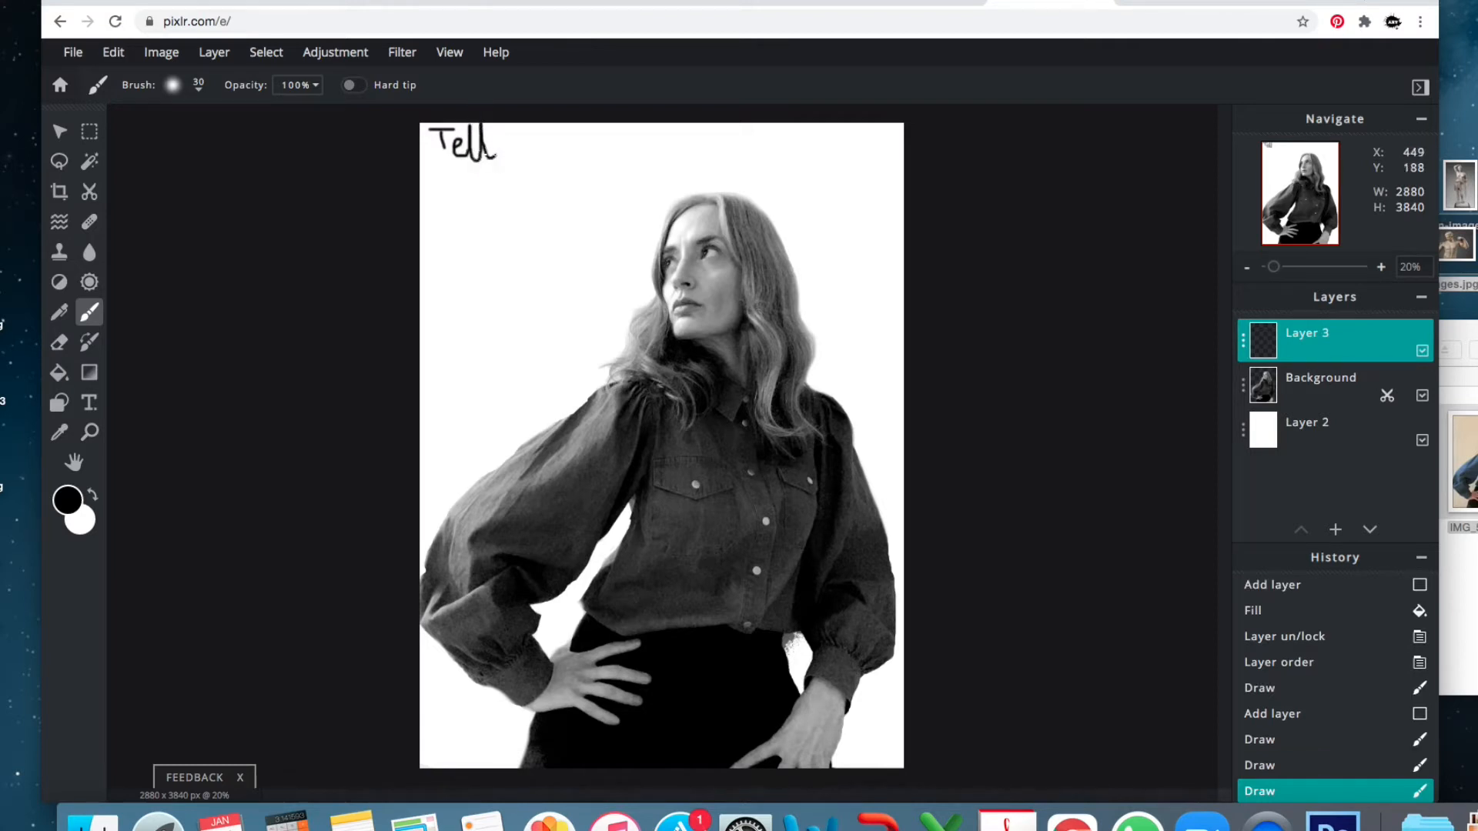
Set the brush to a square tip at 8 px with 0% softness and handwrite "me" after "Tell".
left_click(199, 85)
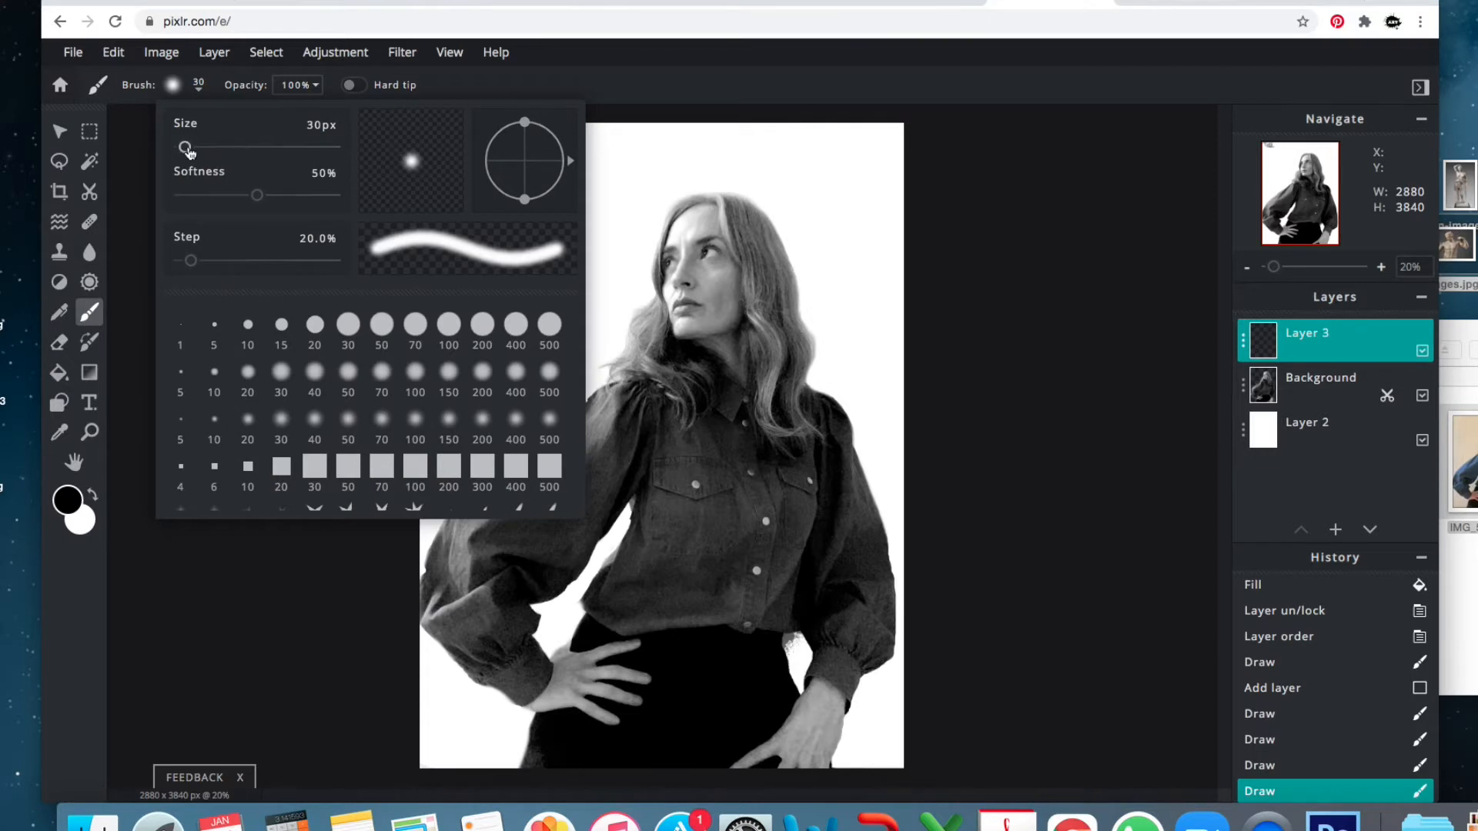
left_click_drag(185, 146, 182, 149)
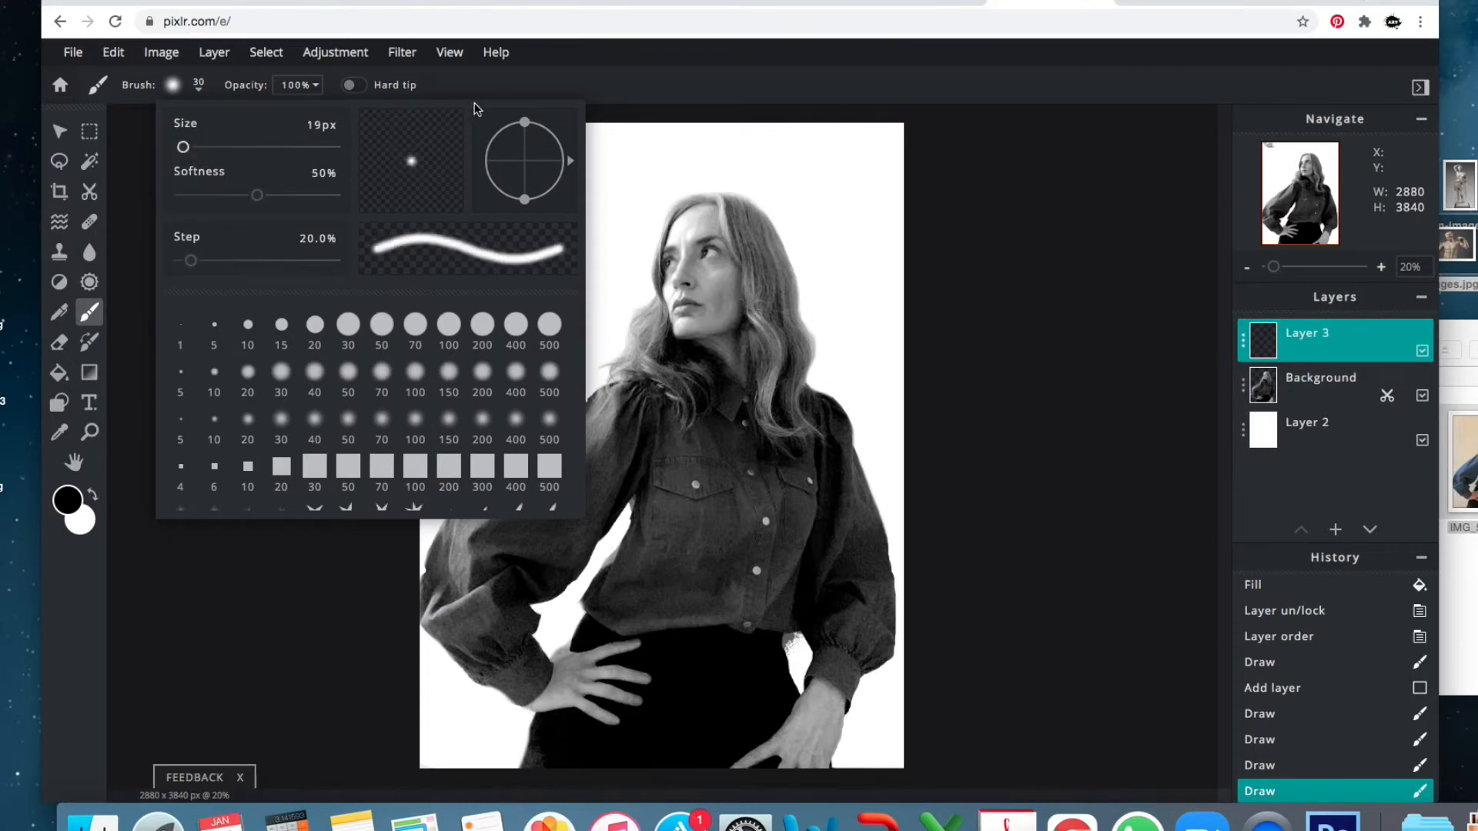
left_click(347, 467)
left_click(314, 465)
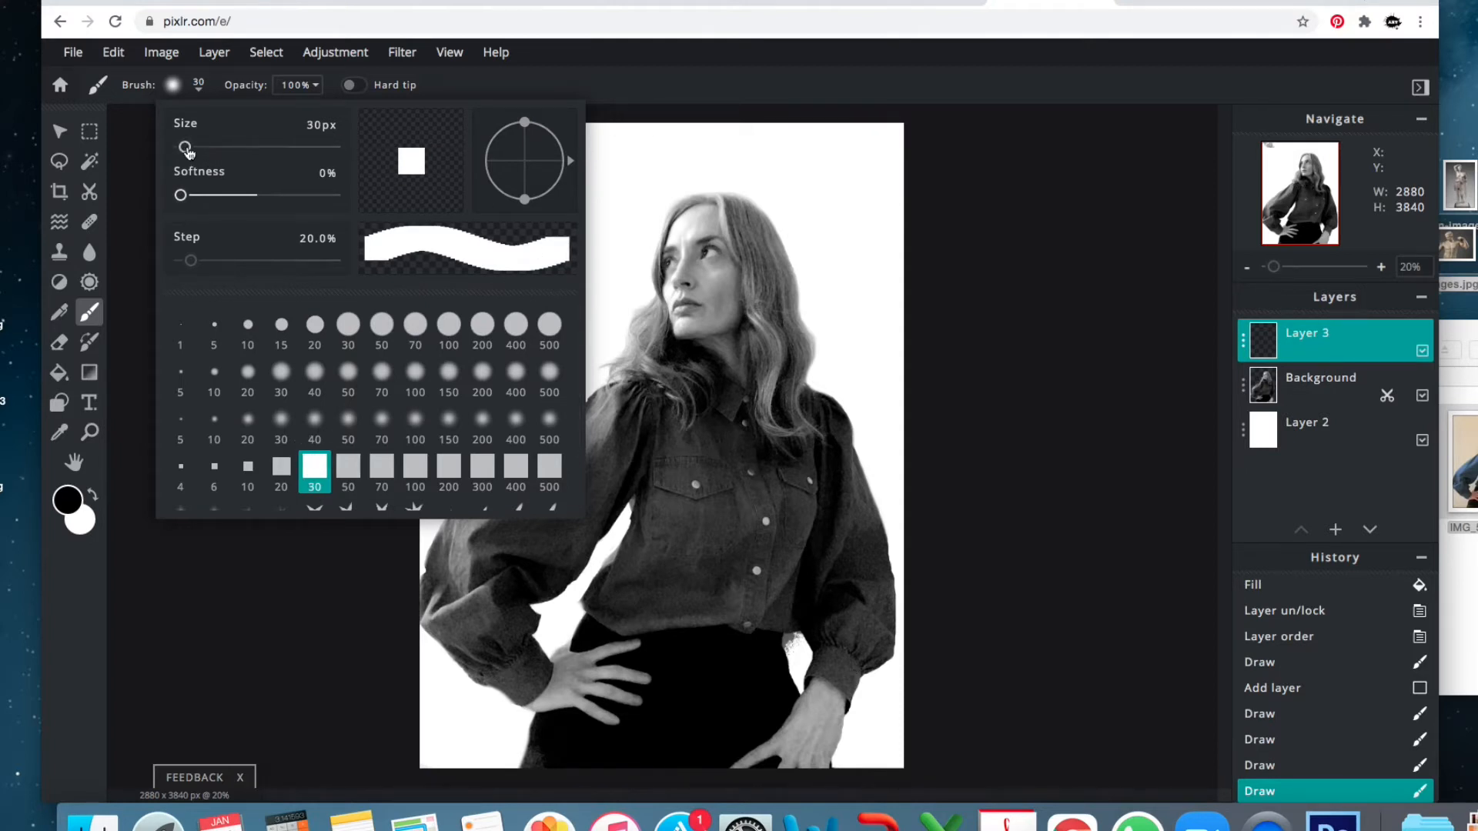
left_click_drag(185, 149, 184, 151)
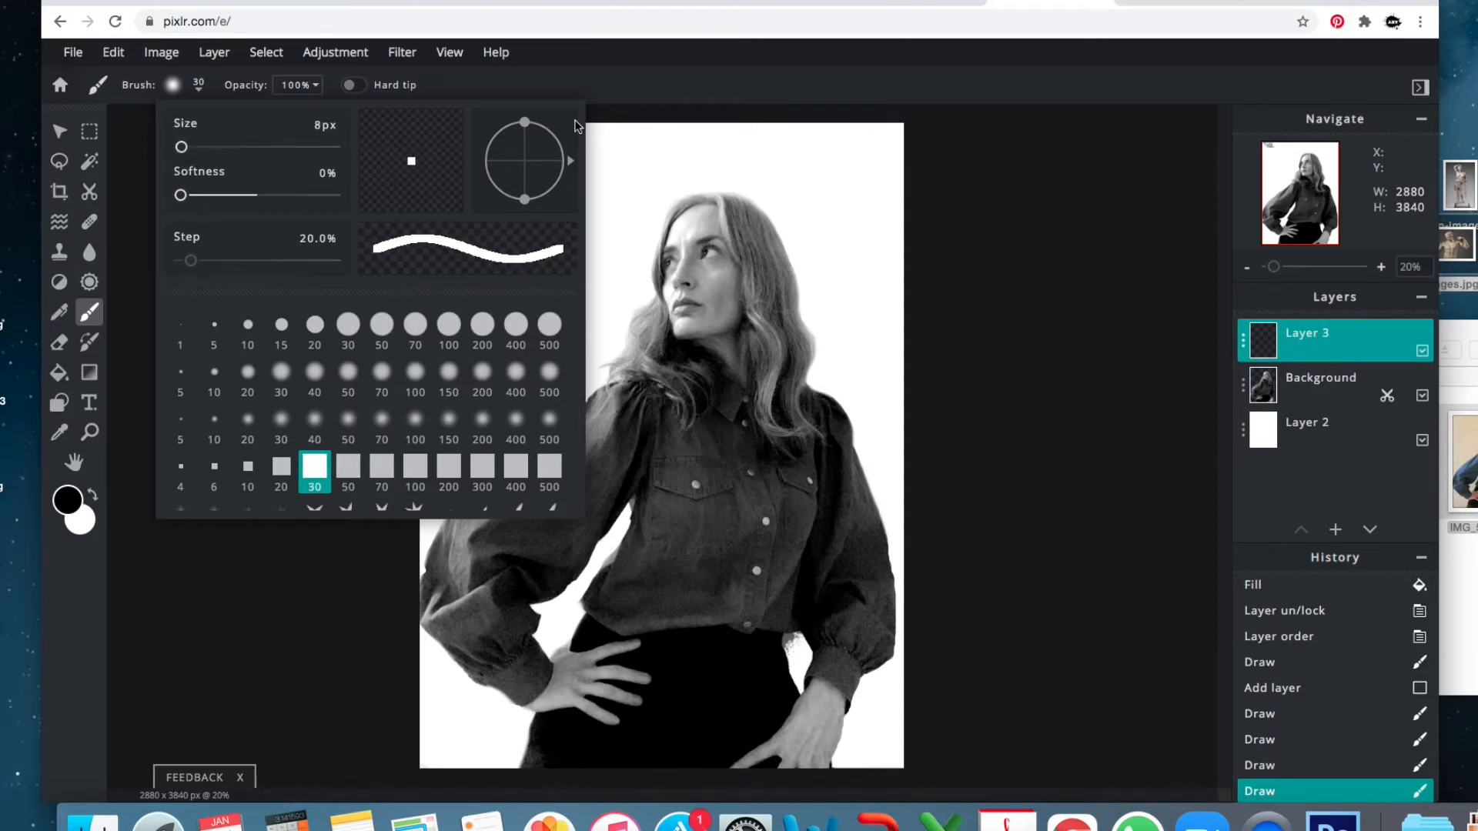
left_click(643, 121)
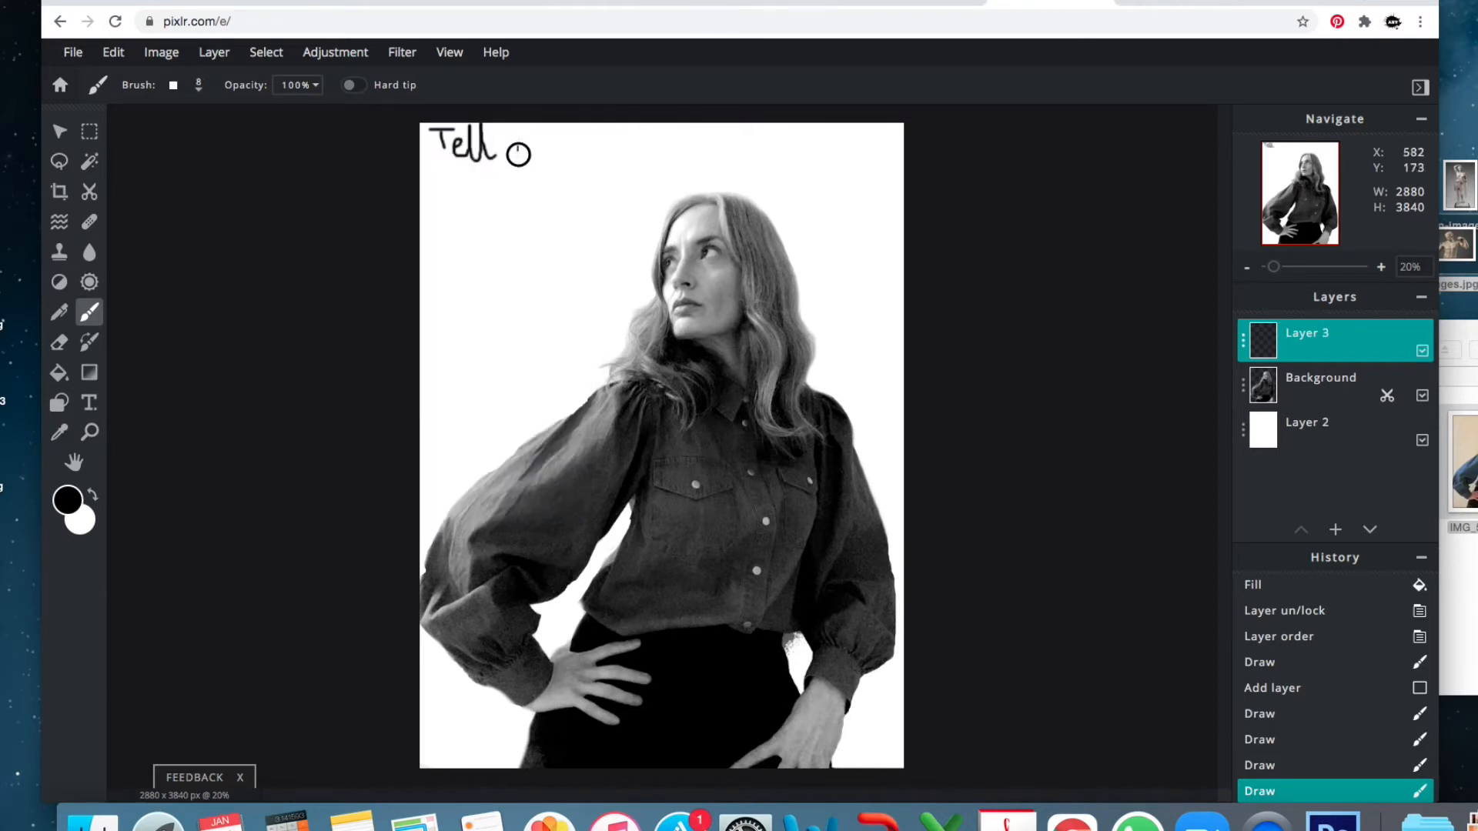
mouse_move(518, 157)
left_mouse_down()
mouse_move(524, 143)
mouse_move(567, 153)
left_mouse_up()
Switch to the slanted 20 px brush tip and handwrite ", O muse" after "Tell me" along the photo's upper edge.
left_click(175, 86)
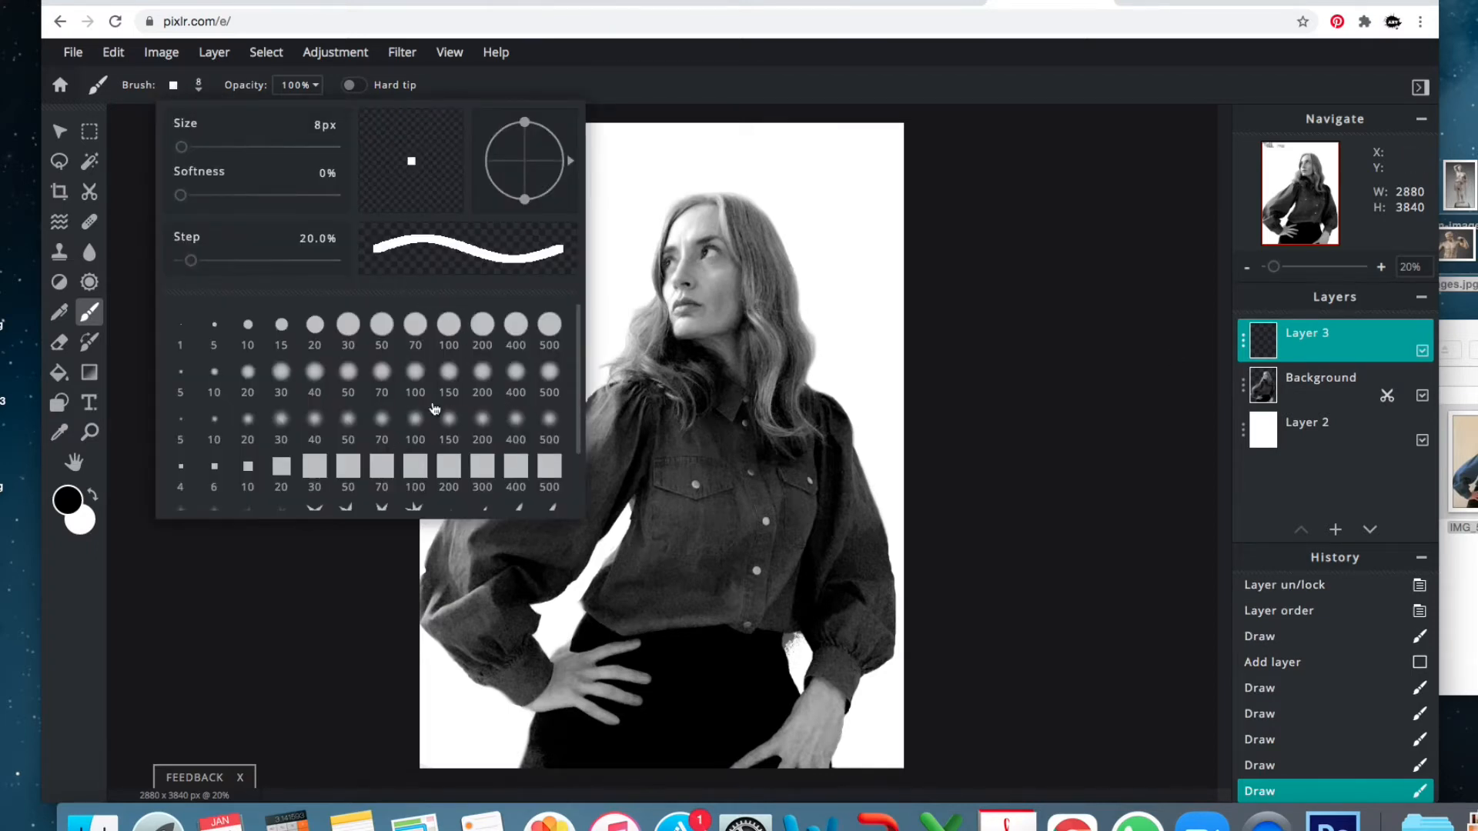
scroll(393, 415, "down", 1)
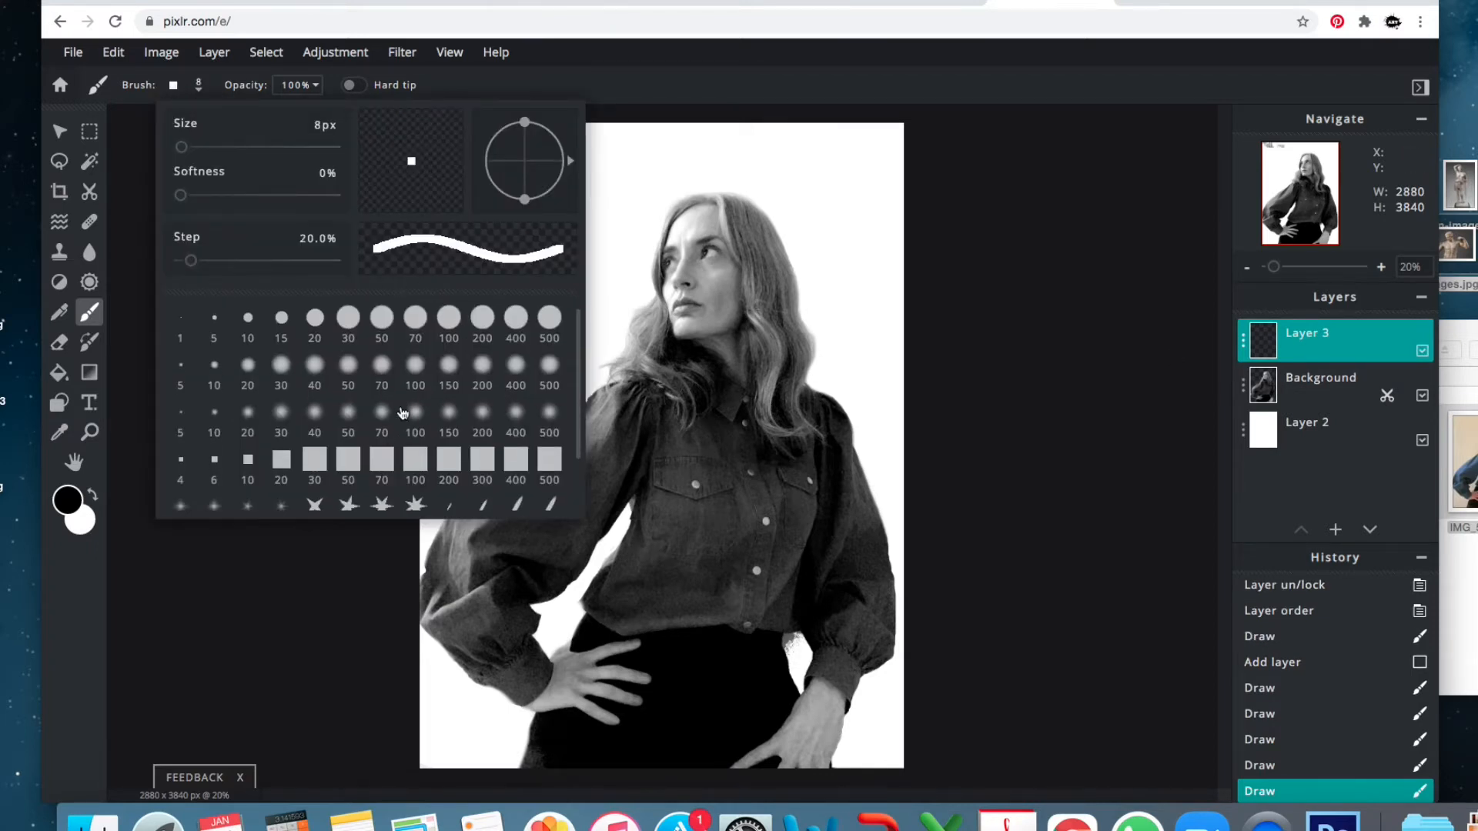
left_click(281, 498)
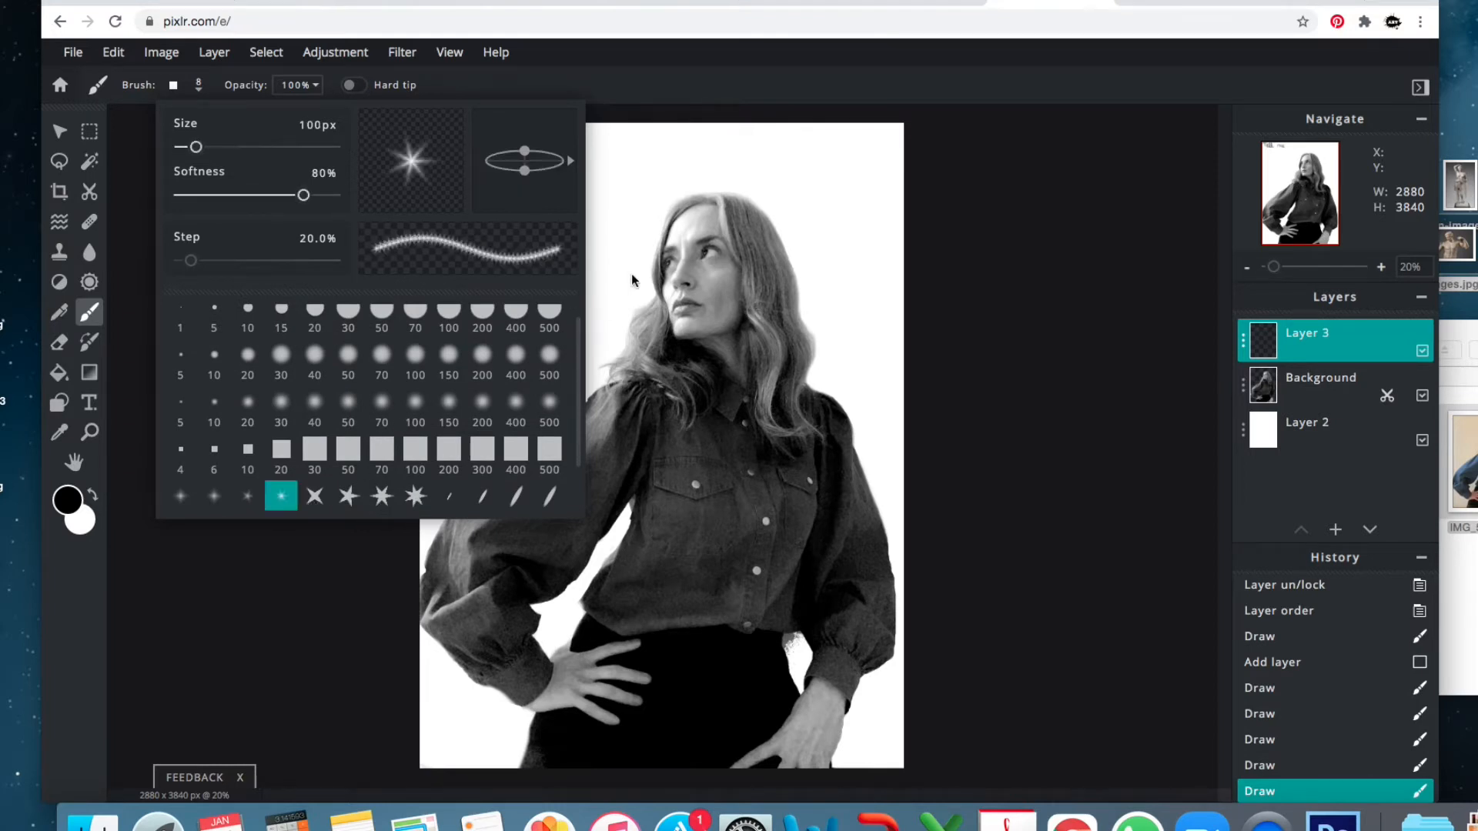
left_click(482, 496)
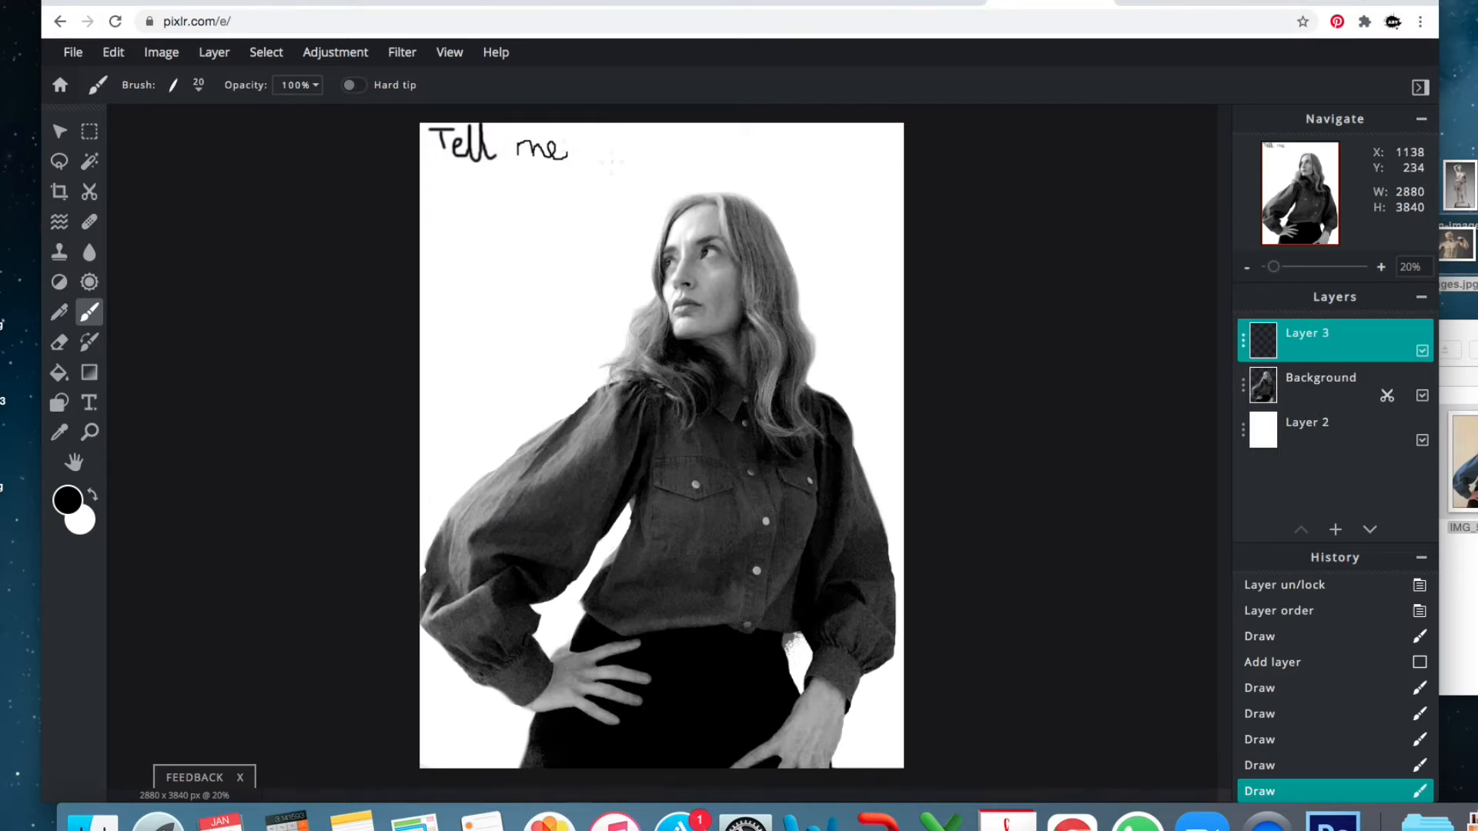
mouse_move(575, 151)
left_mouse_down()
mouse_move(573, 163)
mouse_move(599, 136)
mouse_move(592, 114)
mouse_move(617, 152)
mouse_move(697, 151)
left_mouse_up()
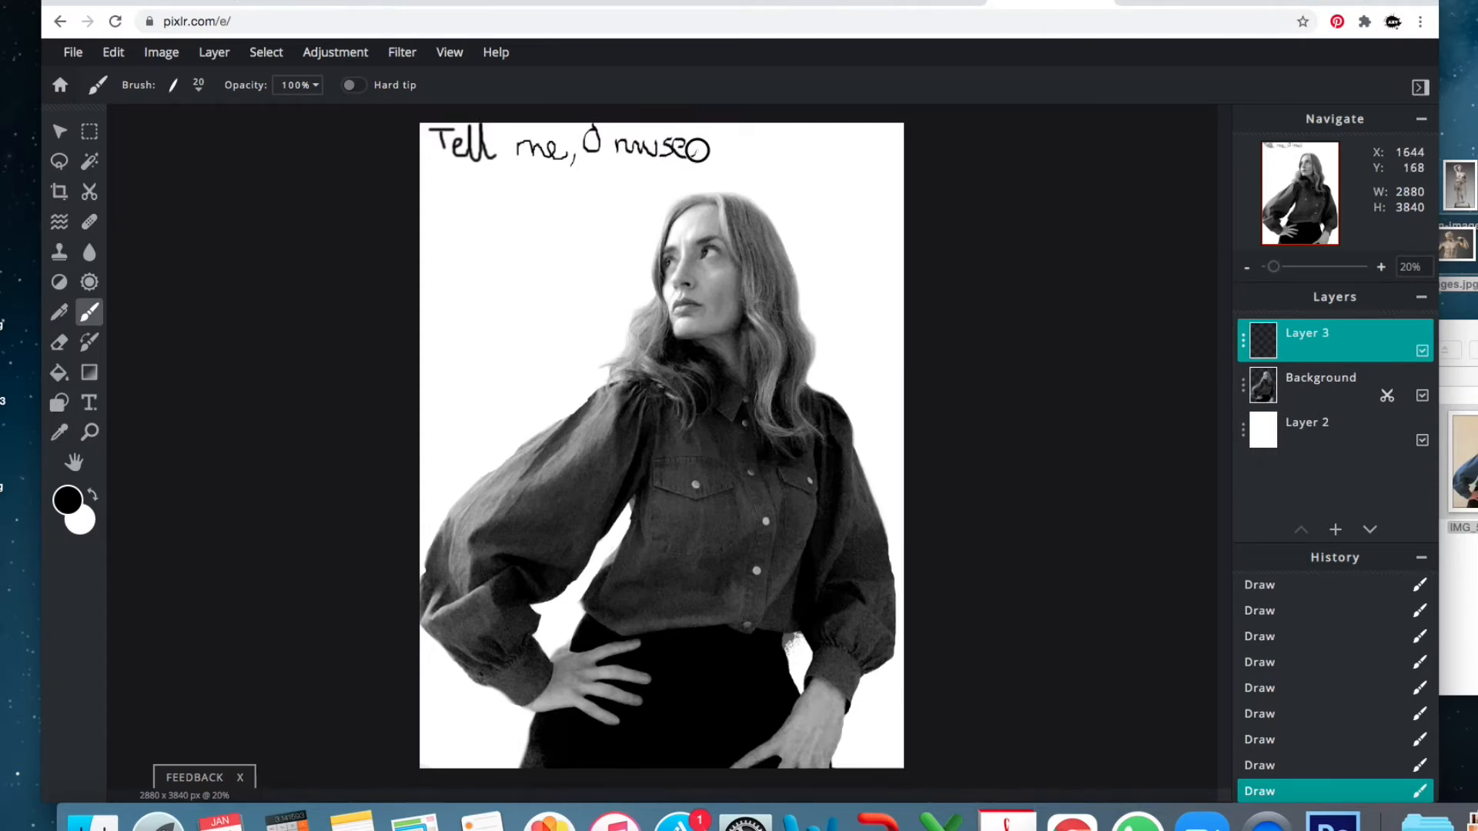
Toggle the handwriting layer's visibility off and on, and scale it down to about 577 × 60 px with Free transform.
left_click(1422, 352)
left_click(1423, 352)
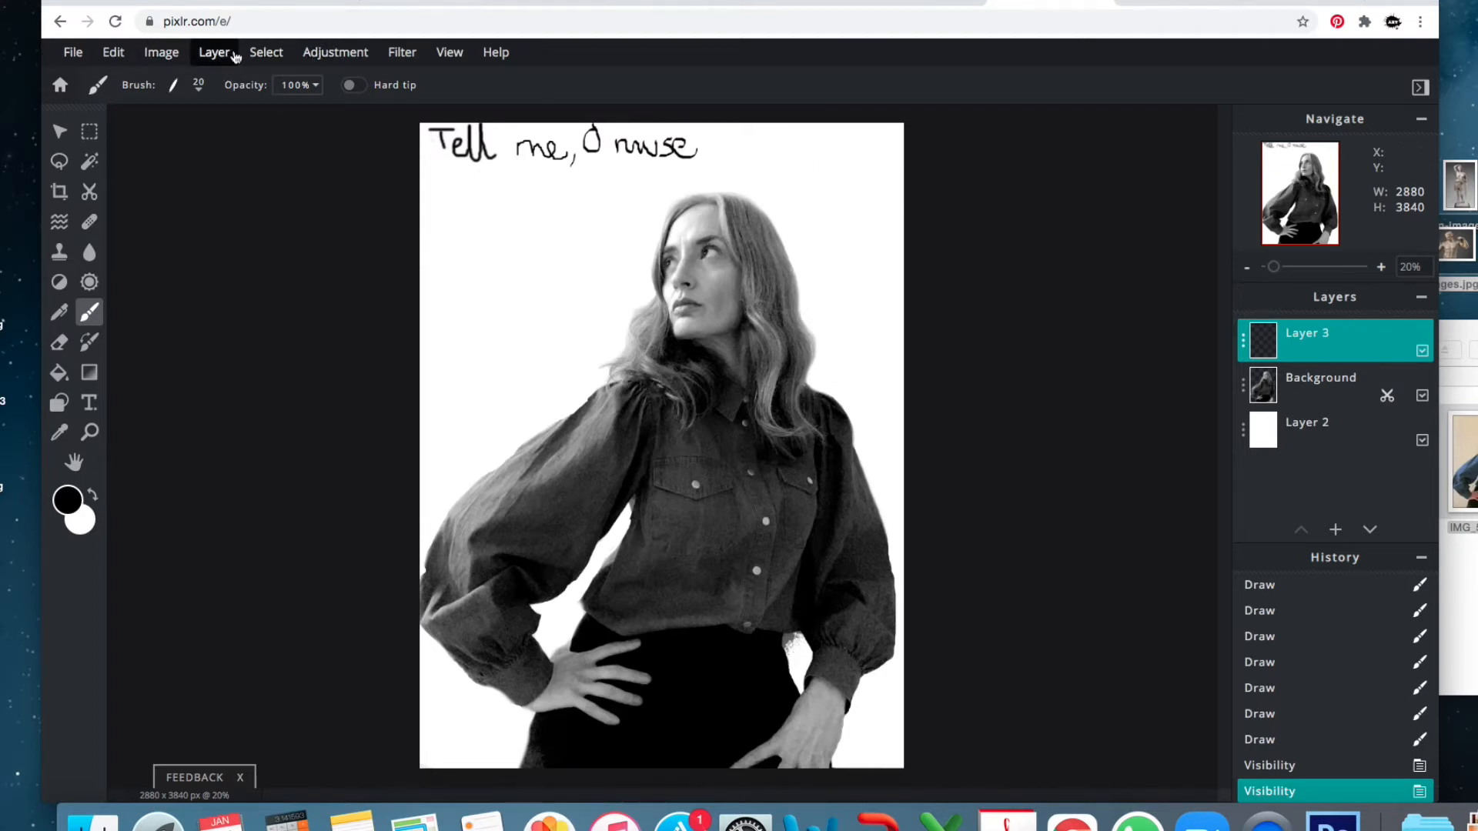
left_click(163, 54)
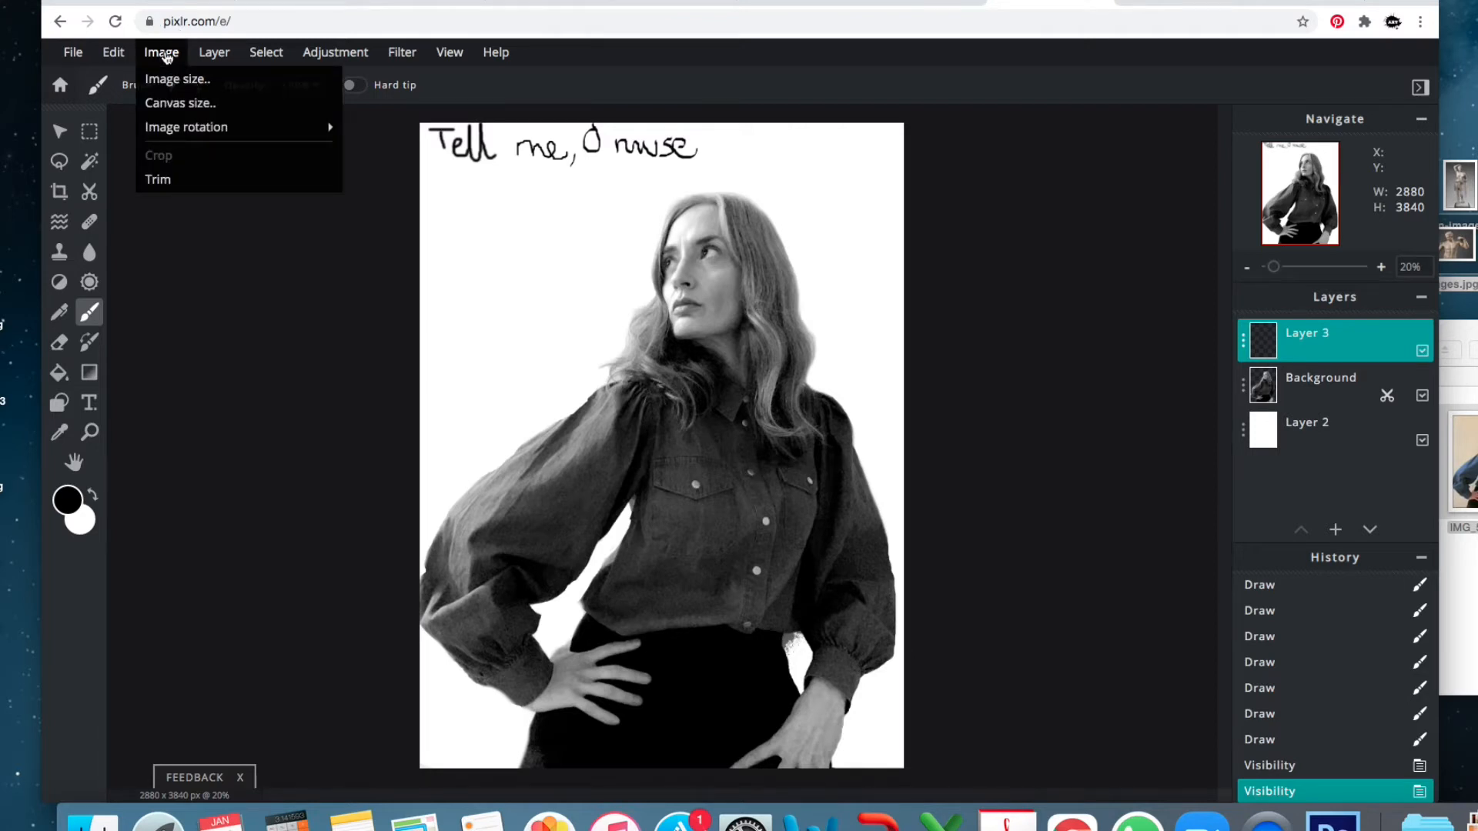
left_click(113, 52)
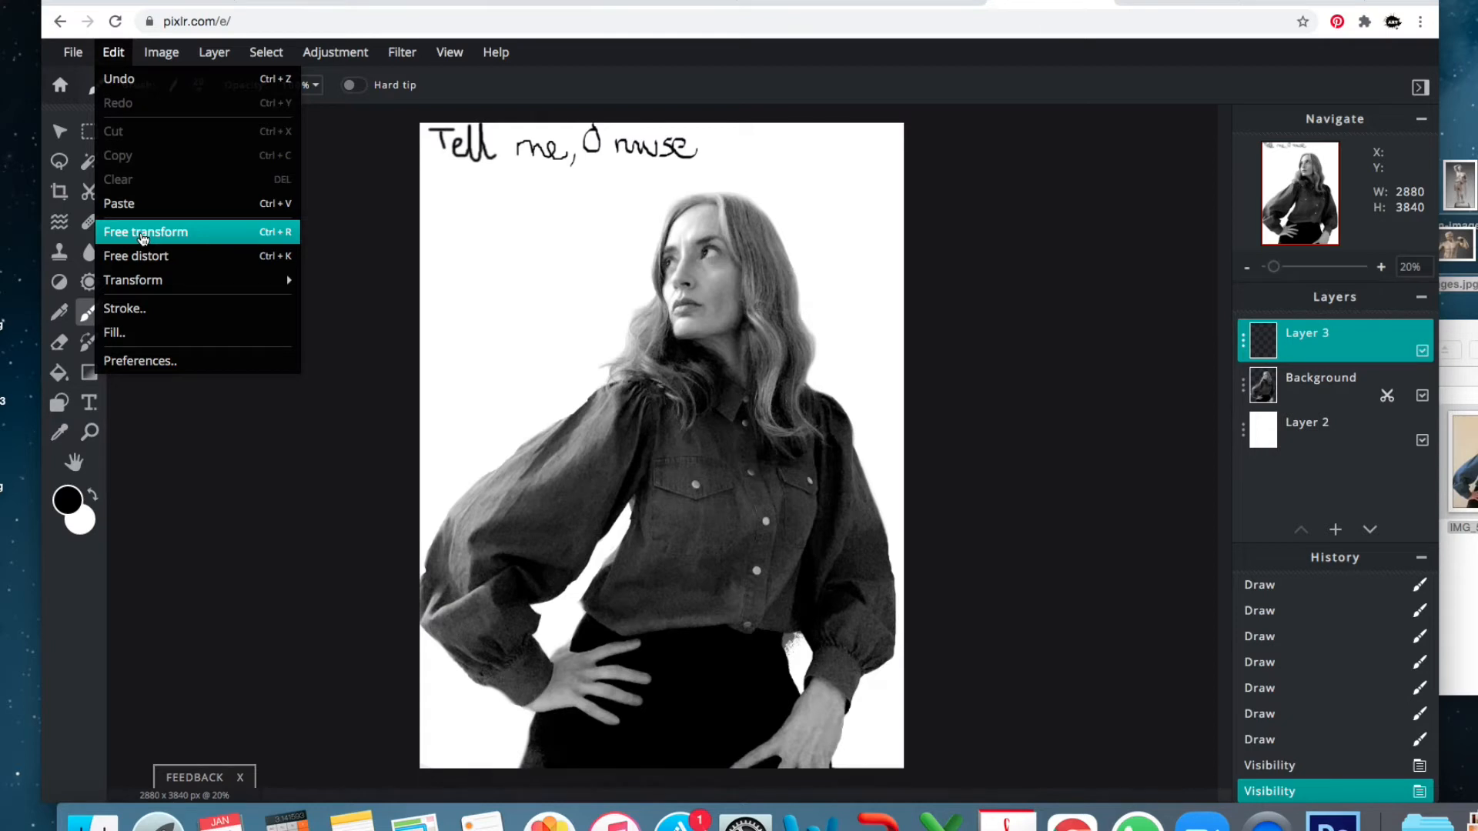
left_click(143, 232)
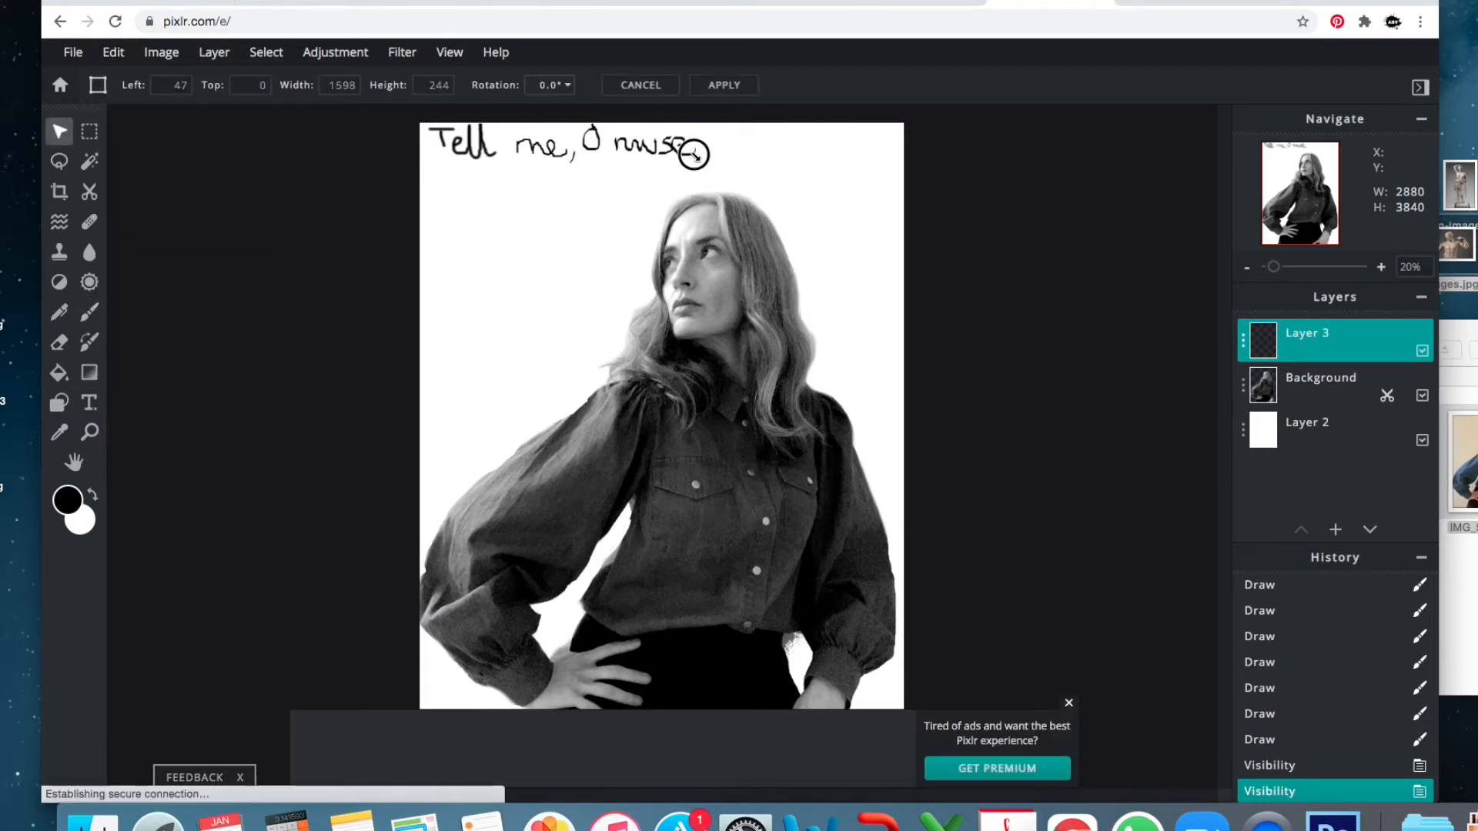
left_click_drag(693, 155, 525, 135)
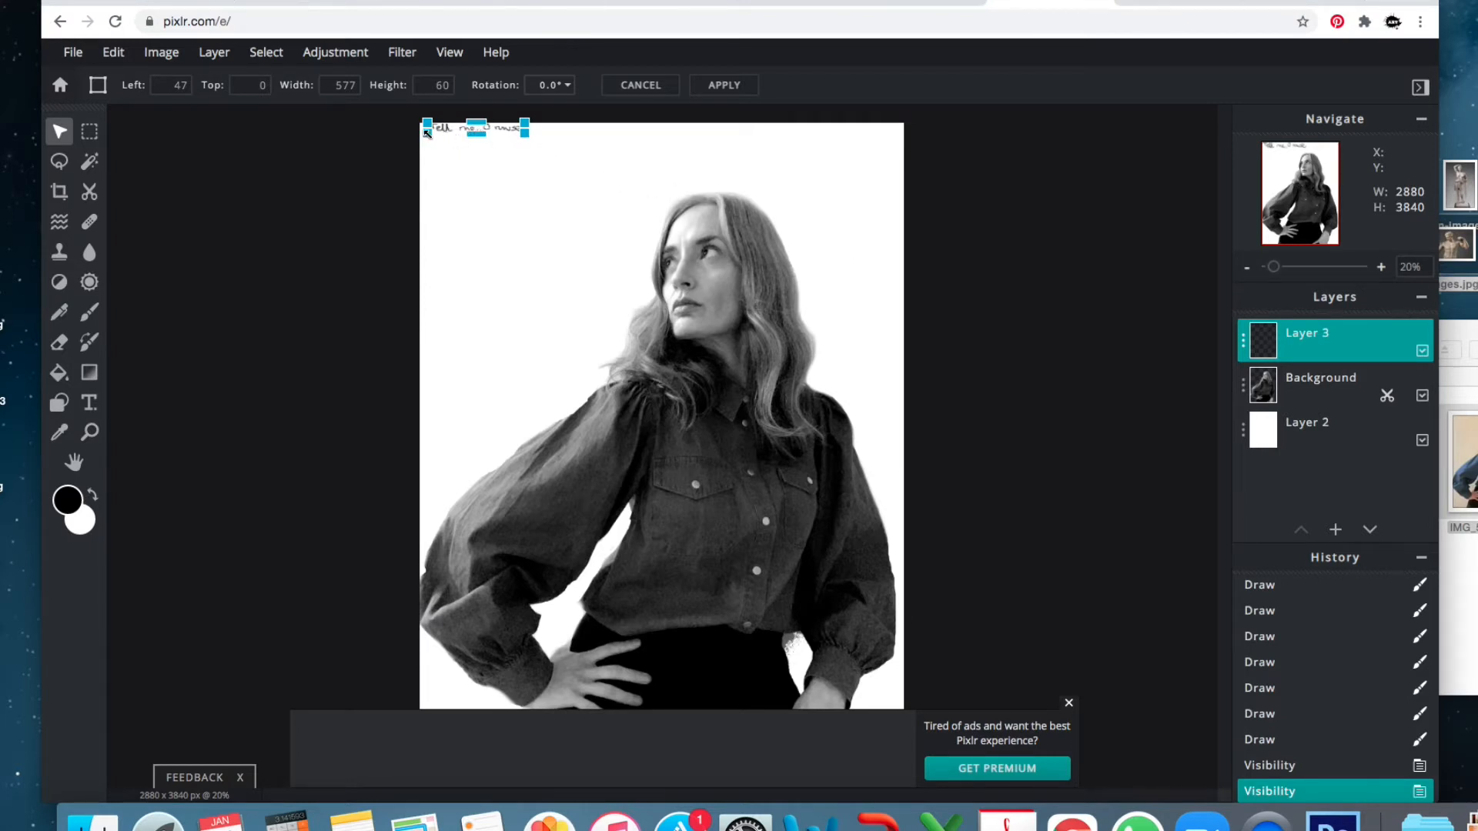
left_click(127, 55)
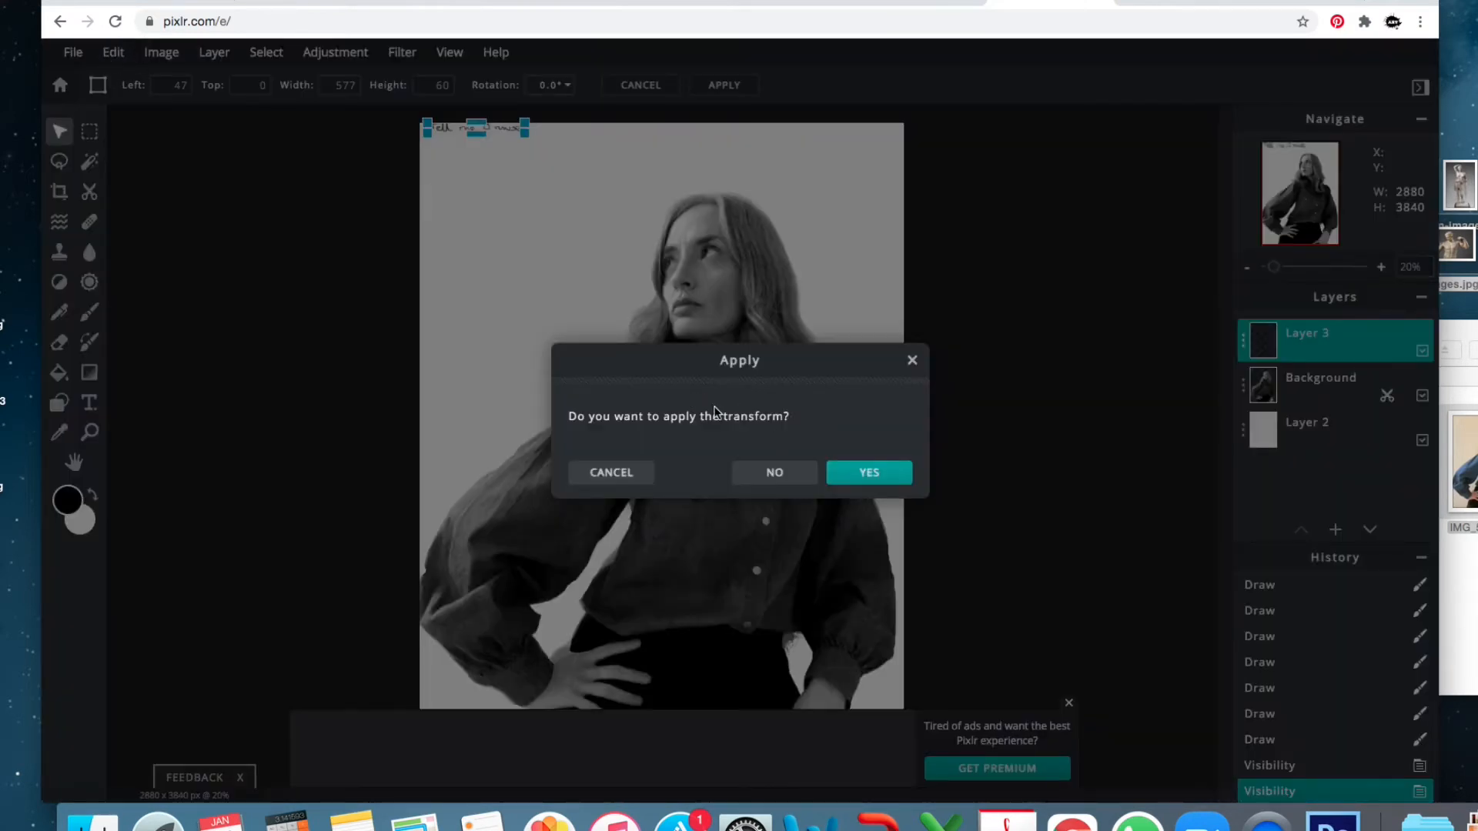
left_click(864, 472)
Apply Free distort to the handwriting, pulling its top-left corner outward to about -30, -46.
left_click(116, 53)
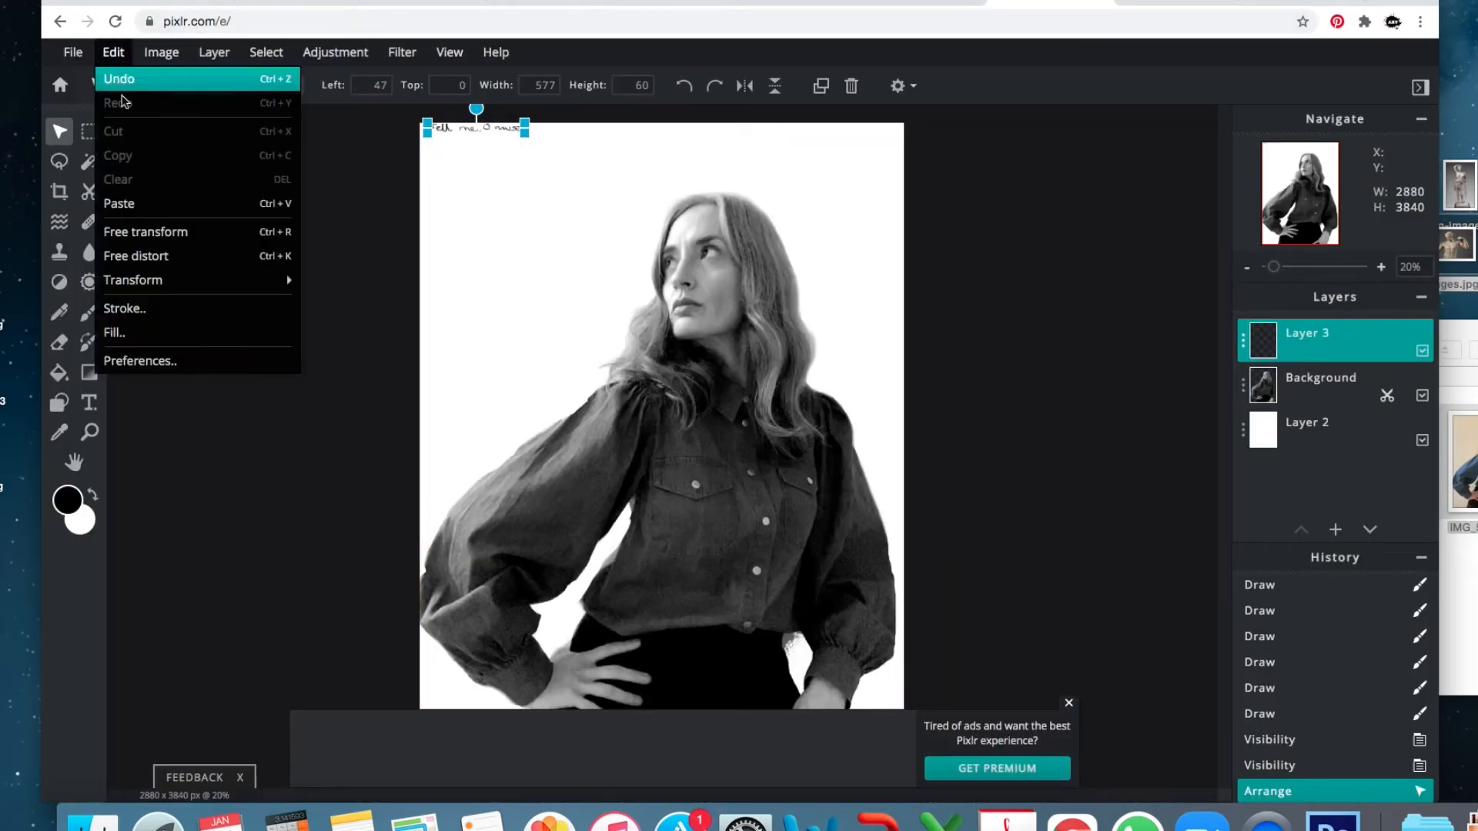
left_click(154, 252)
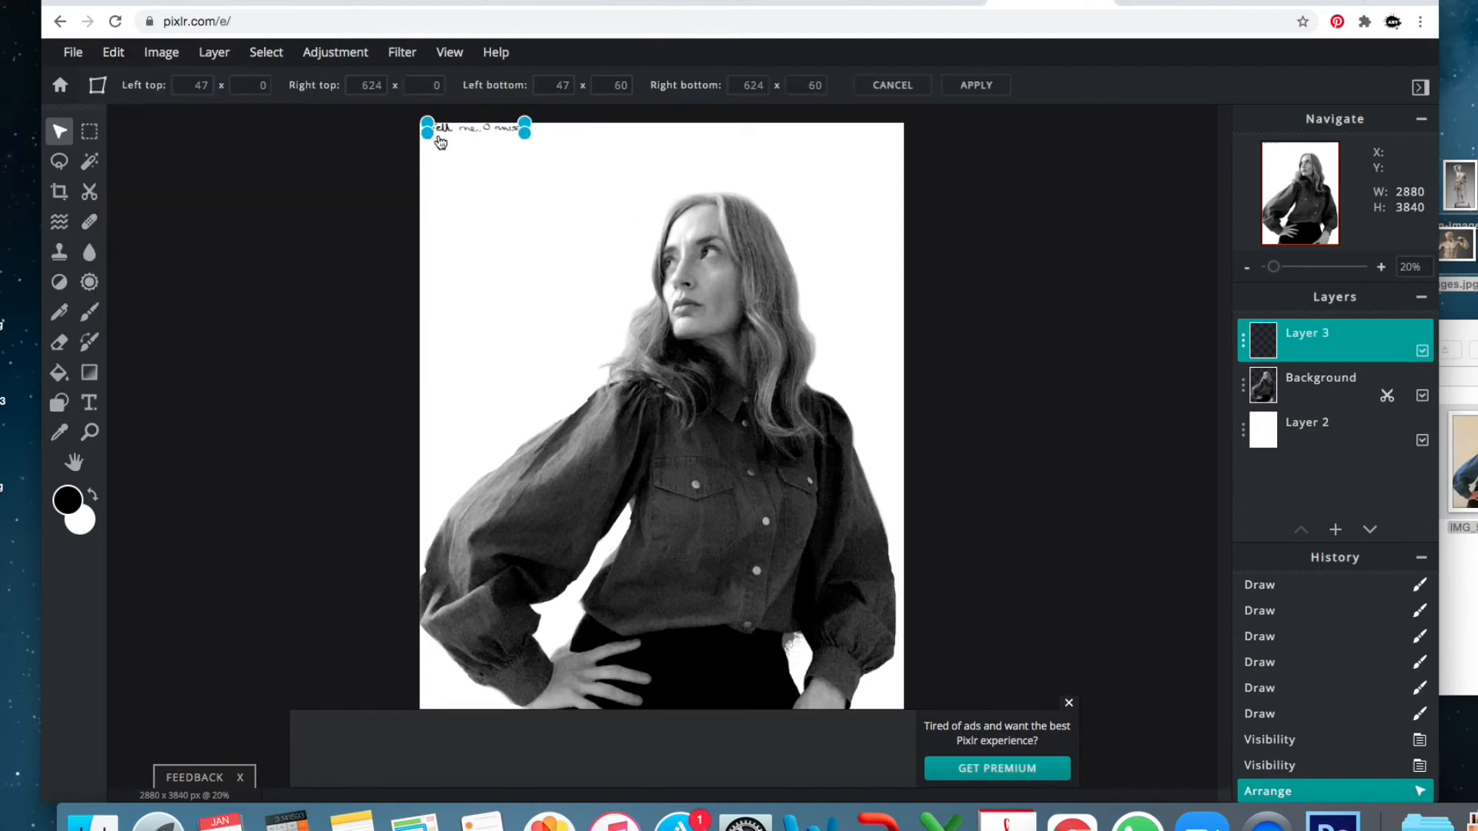
left_click_drag(440, 143, 414, 117)
left_click(400, 168)
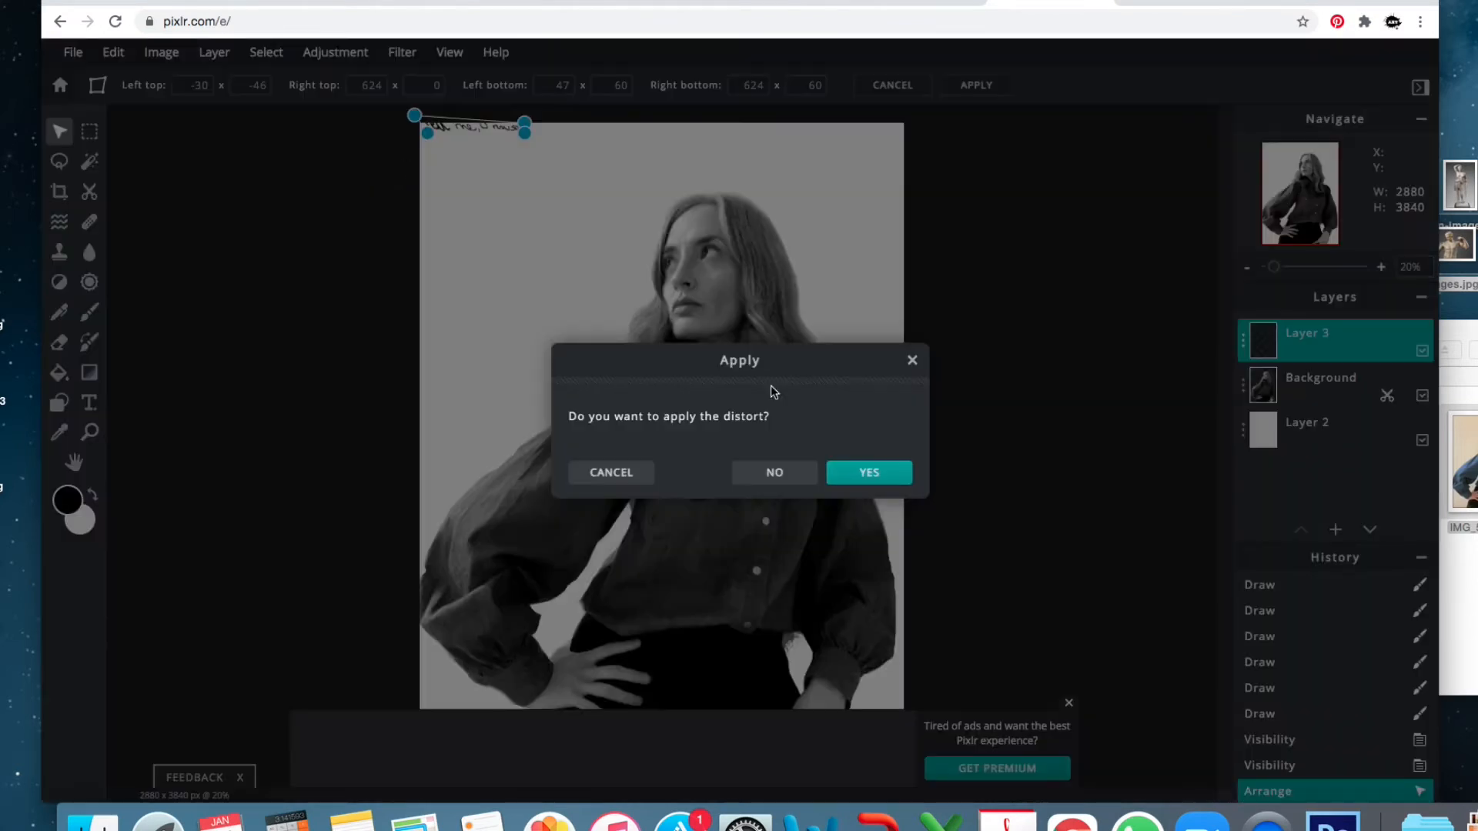
left_click(882, 472)
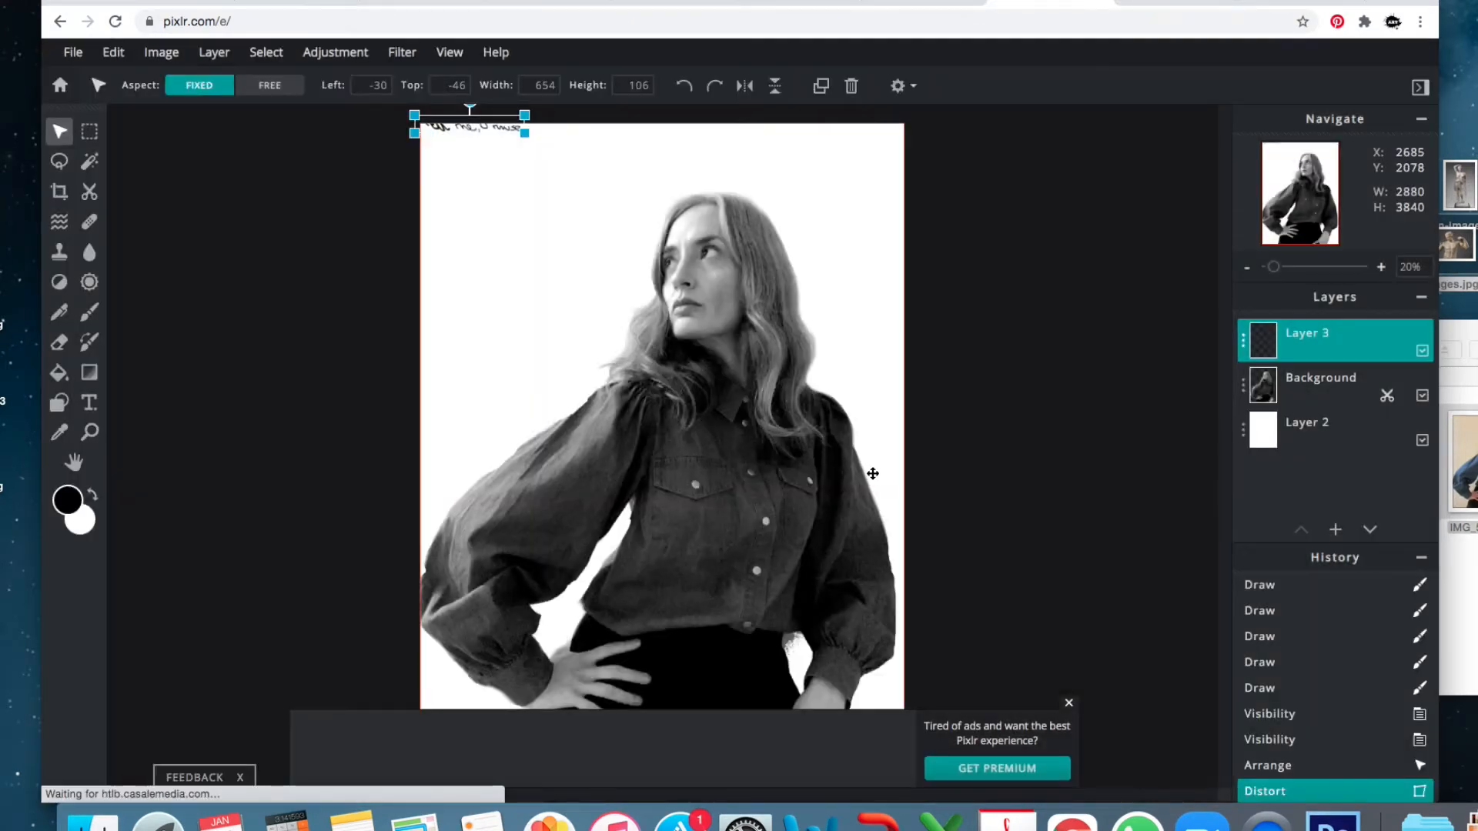
Duplicate the handwriting layer and place the copy directly to the right of the original, at about 619 left, 0 top.
left_click(1330, 346)
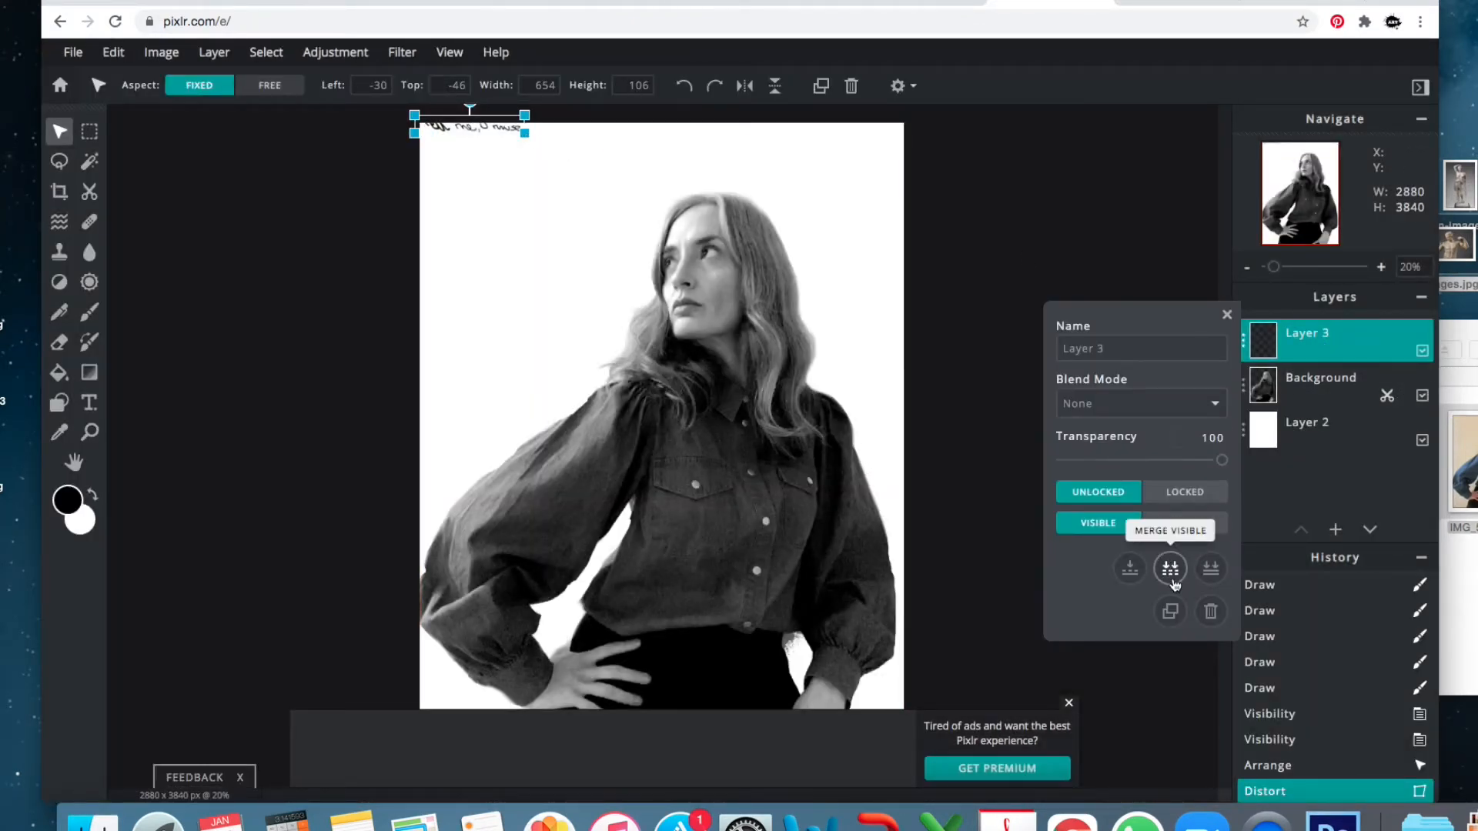
left_click(1171, 613)
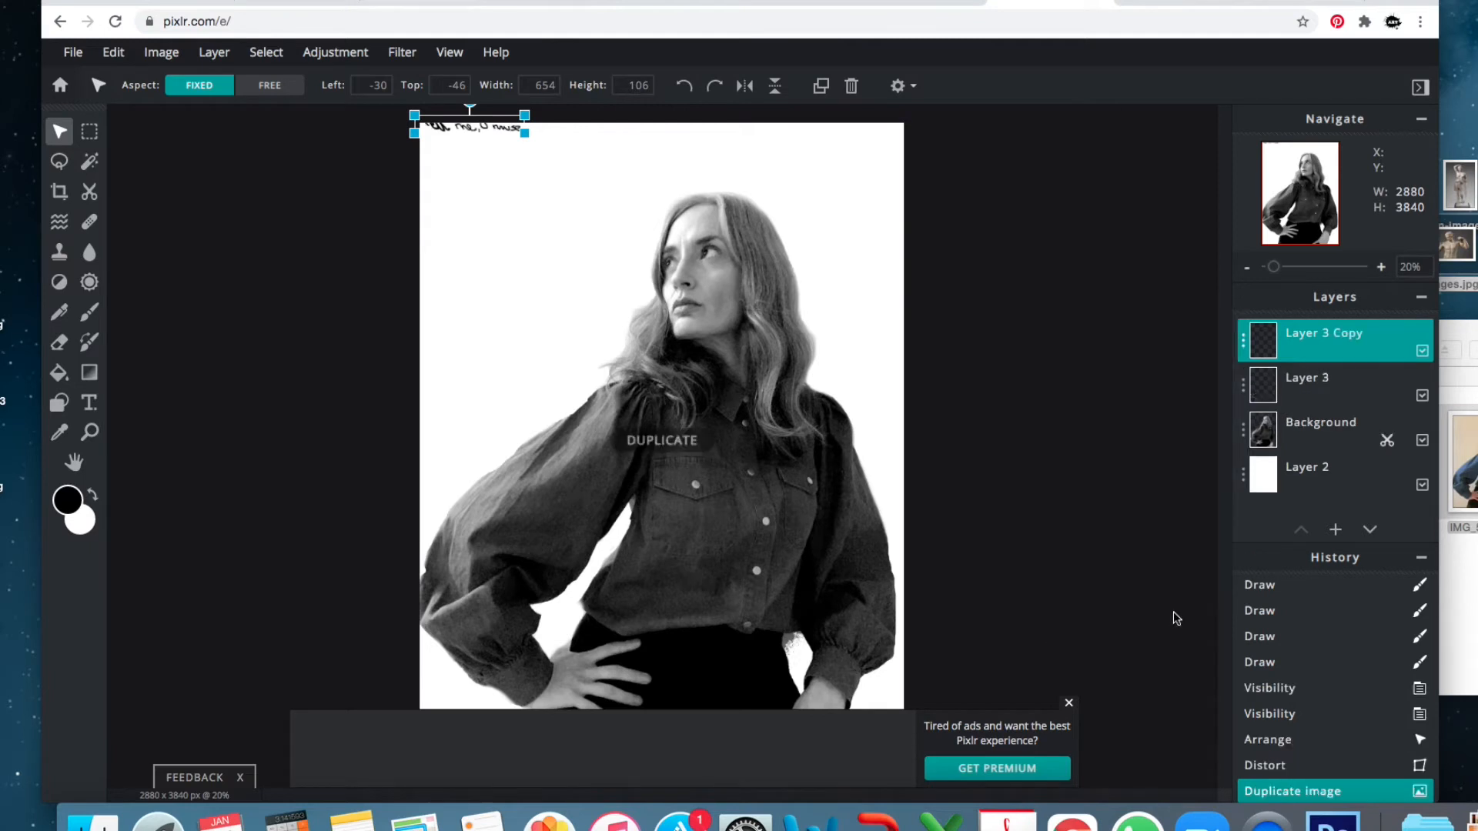
left_click_drag(503, 130, 612, 135)
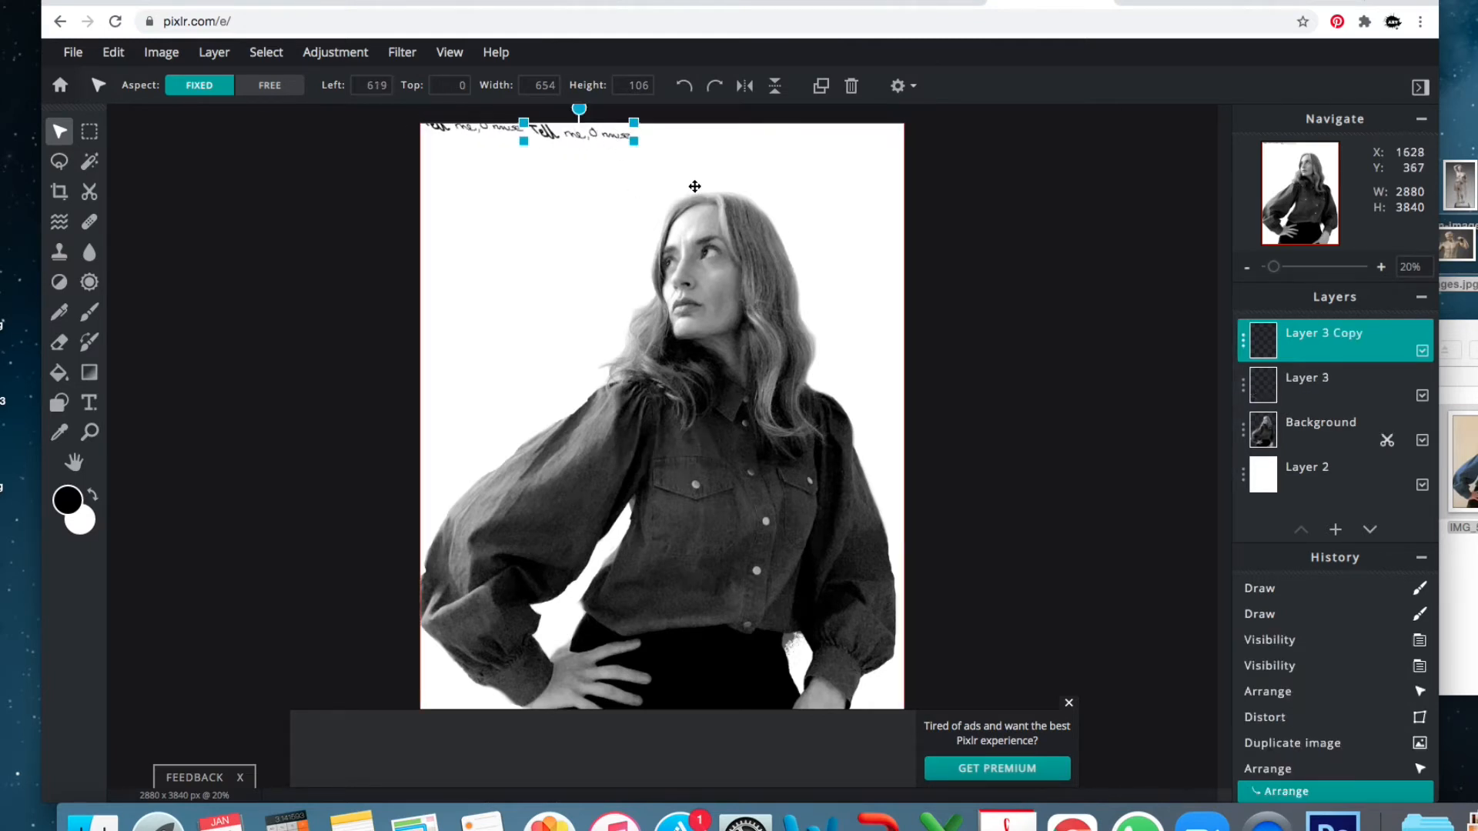
Add a text layer with the passage beginning "Tell me, O Muse, of the man of many devices", removing the leading "1]".
left_click(90, 404)
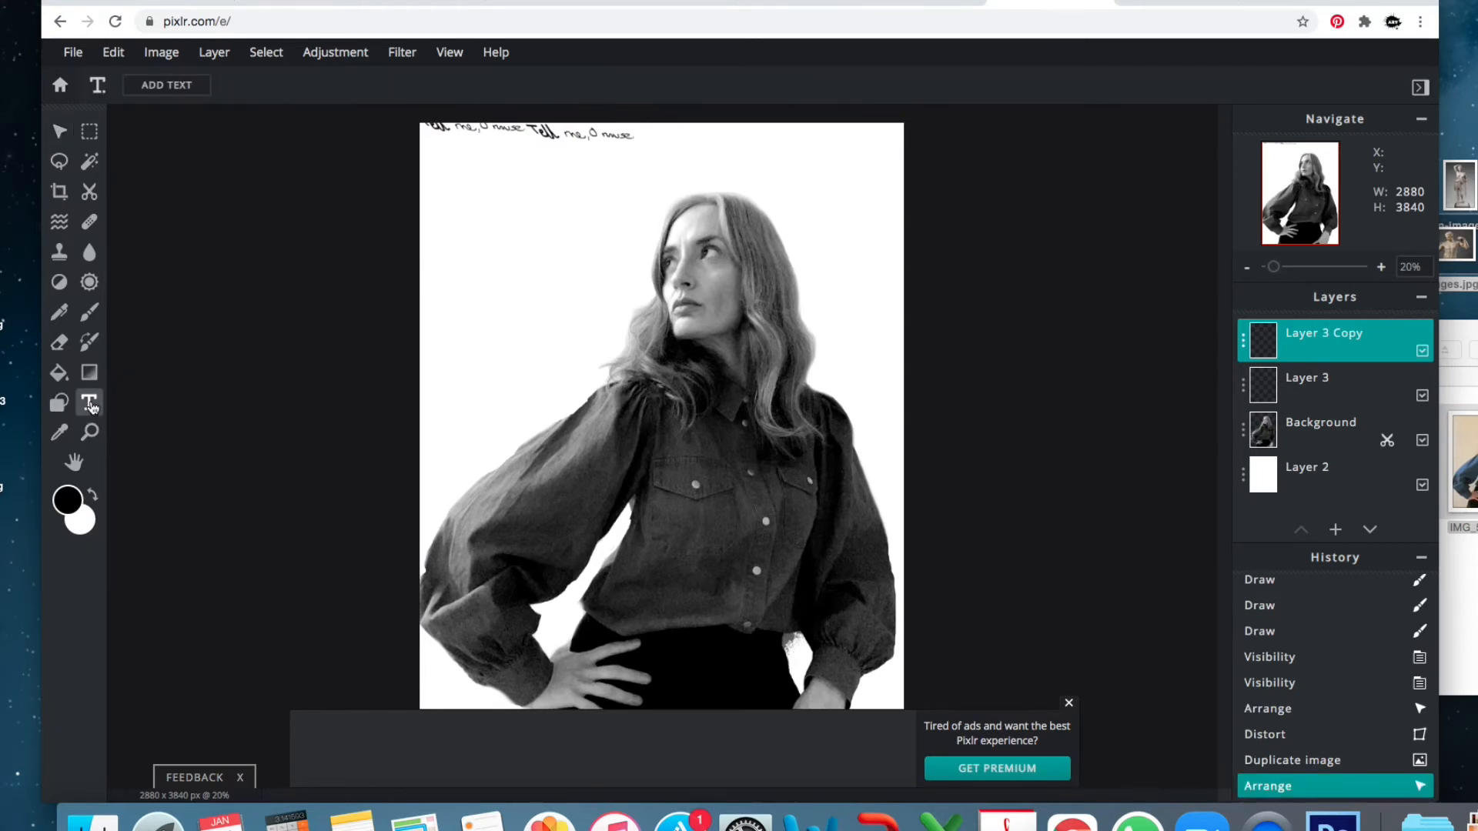
left_click(439, 233)
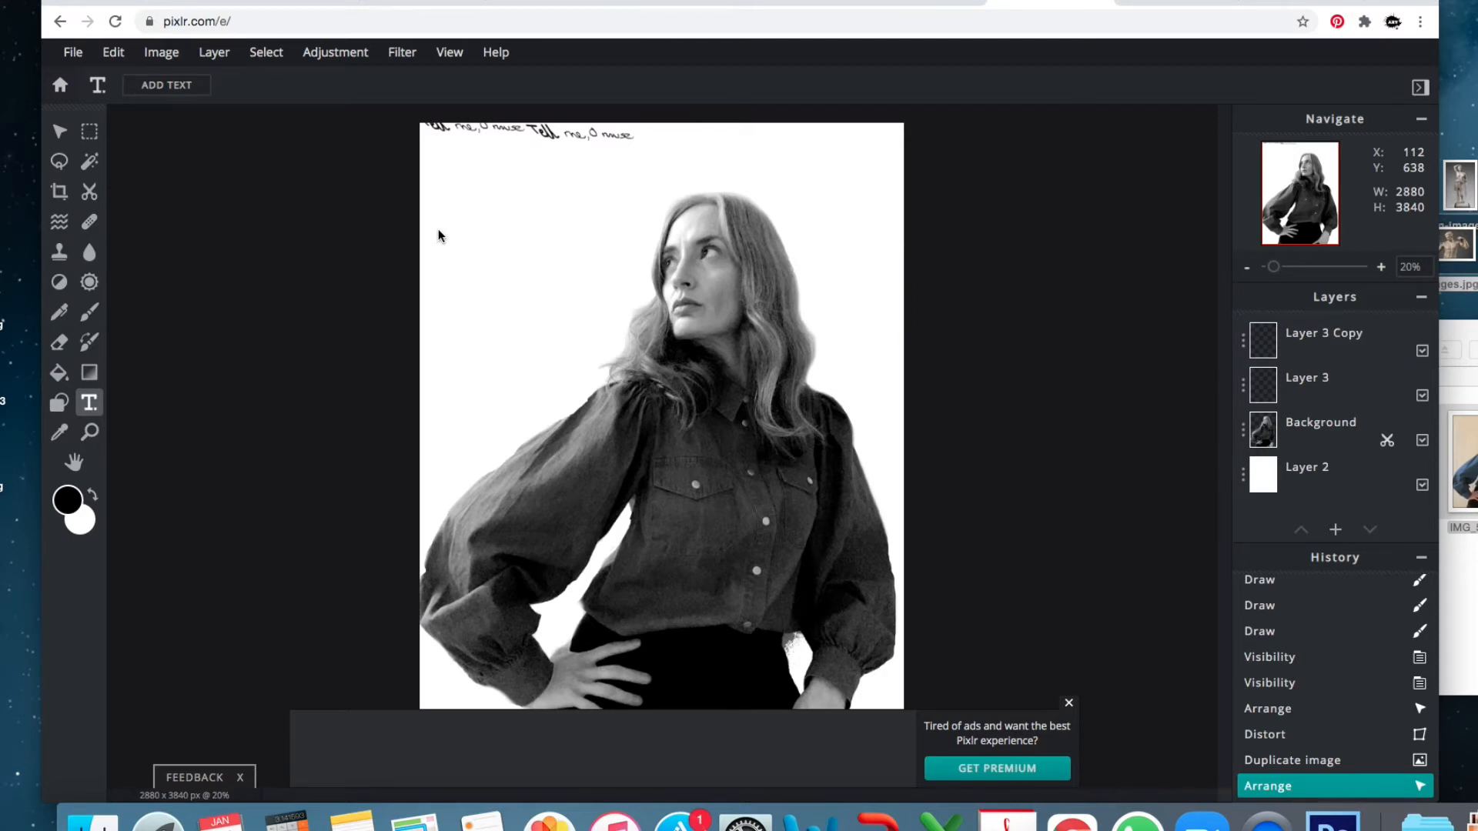
left_click(485, 247)
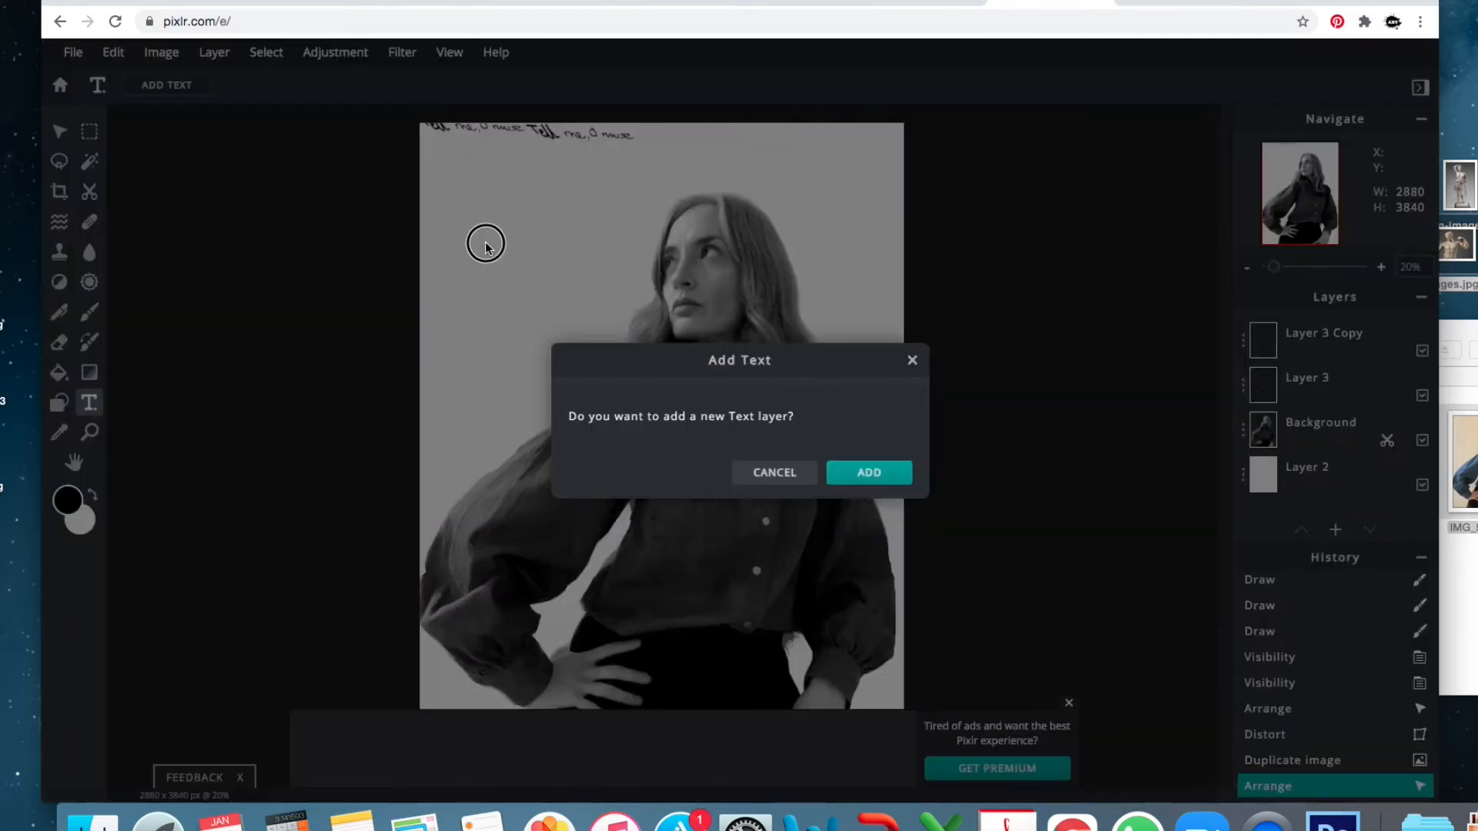
left_click(862, 472)
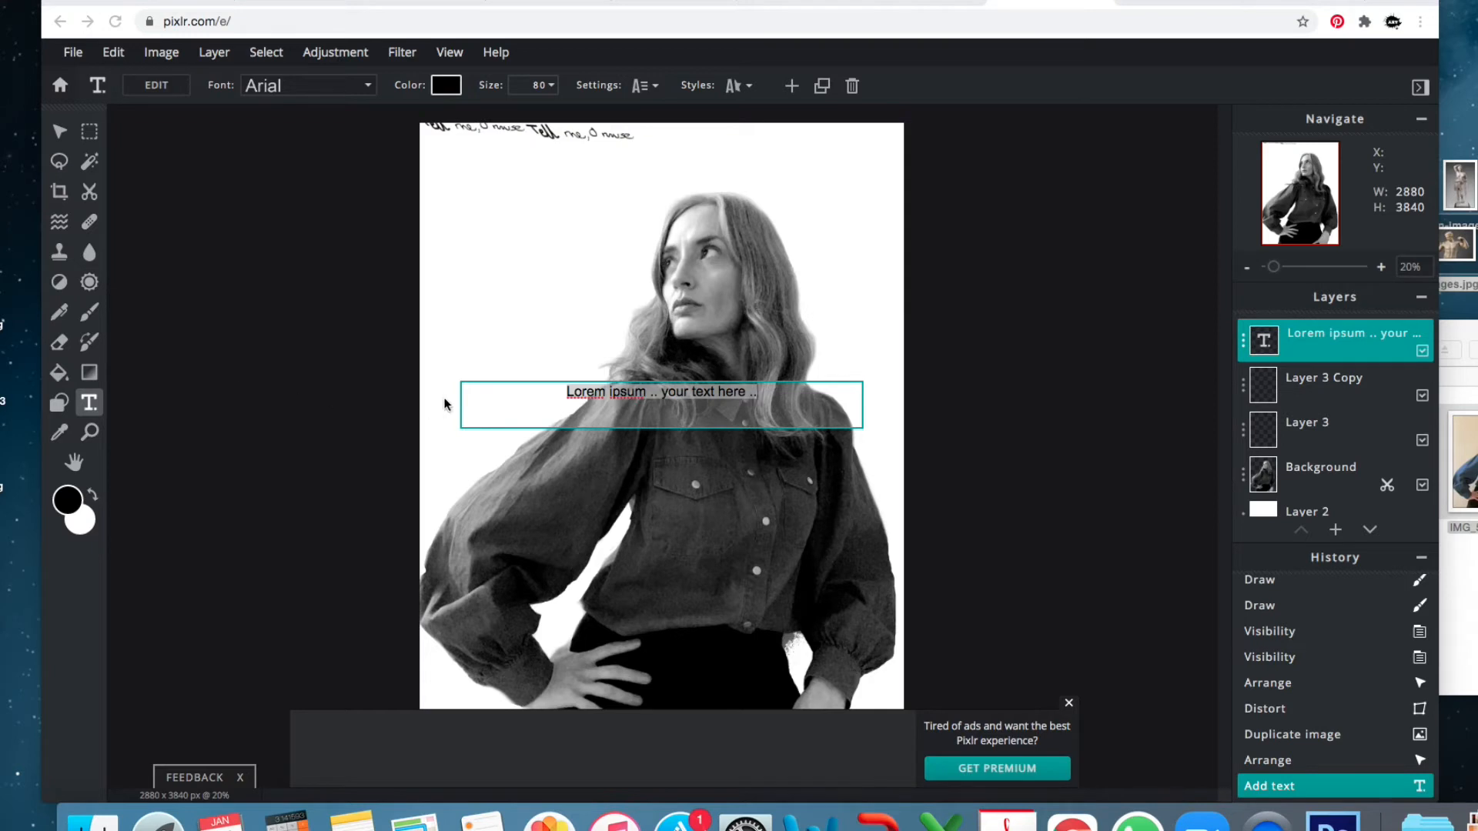
left_click(782, 391)
left_click(765, 392)
left_click_drag(765, 392, 481, 395)
type("1] Tell me, O Muse, of the man of many devices, who wandered full many ways after he had sacked the sacred citadel of Troy. Many were the men whose cities he saw and whose mind he learned, aye, and many the woes he suffered in his heart upon the sea, [5] seeking to win his own life and the return of his comrades. Yet even so he saved not his comrades, though he desired it sore, for through their own blind folly they perished—fools, who devoured the kine of Helios Hyperion; but he took from them the day of their returning. [10] Of these things, goddess, daughter of Zeus, beginning where thou wilt, tell thou even unto us. Now all the rest, as many as had escaped sheer destruction, were at home, safe from both war and sea, but Odysseus alone, filled with longing for his return and for his wife, did the queenly nymph Calypso, that bright goddess, [15] keep back in her hollow caves, yearning that he should be her husband.")
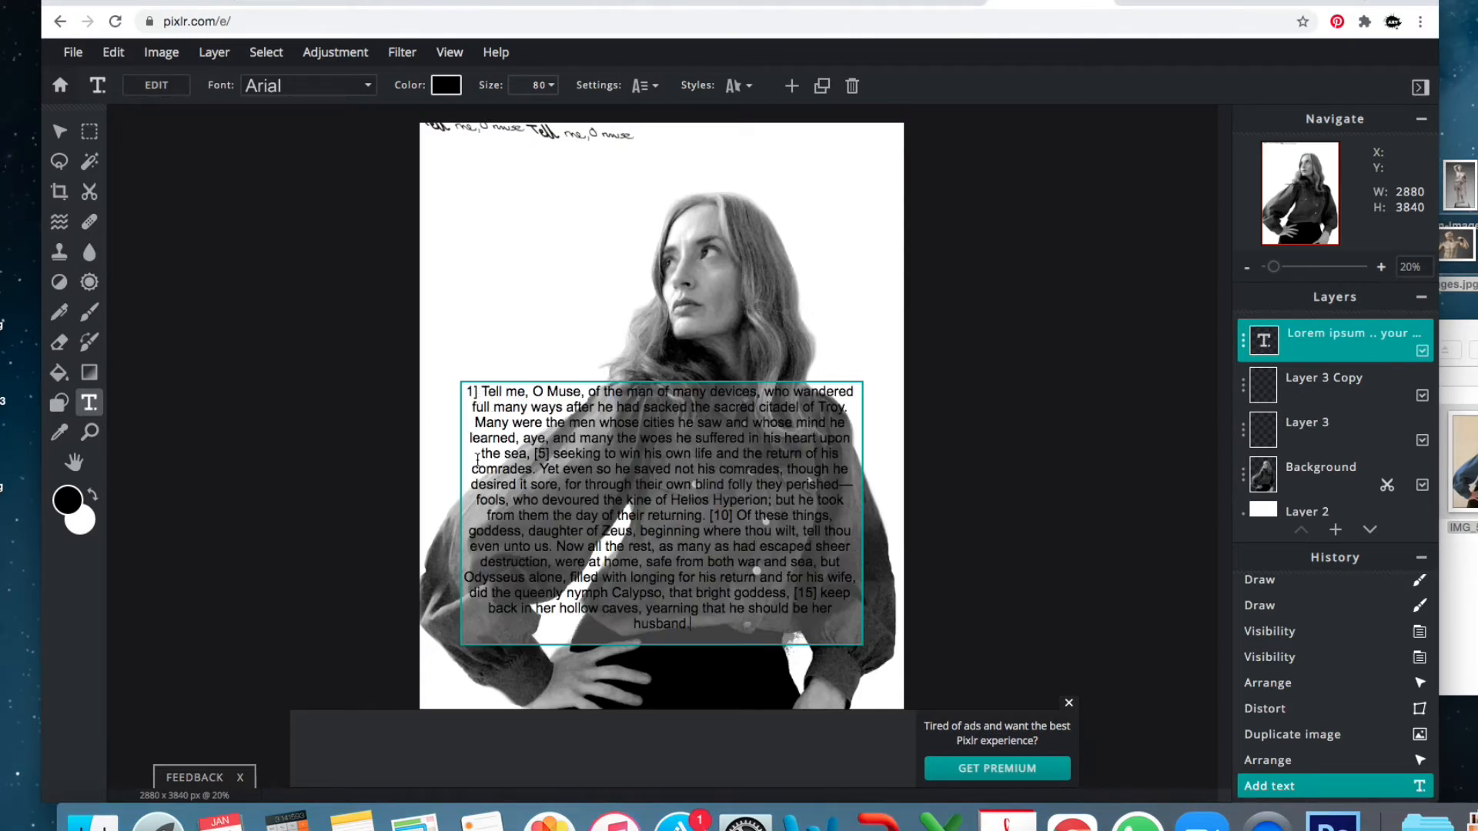
left_click_drag(484, 396, 460, 394)
key("BackSpace")
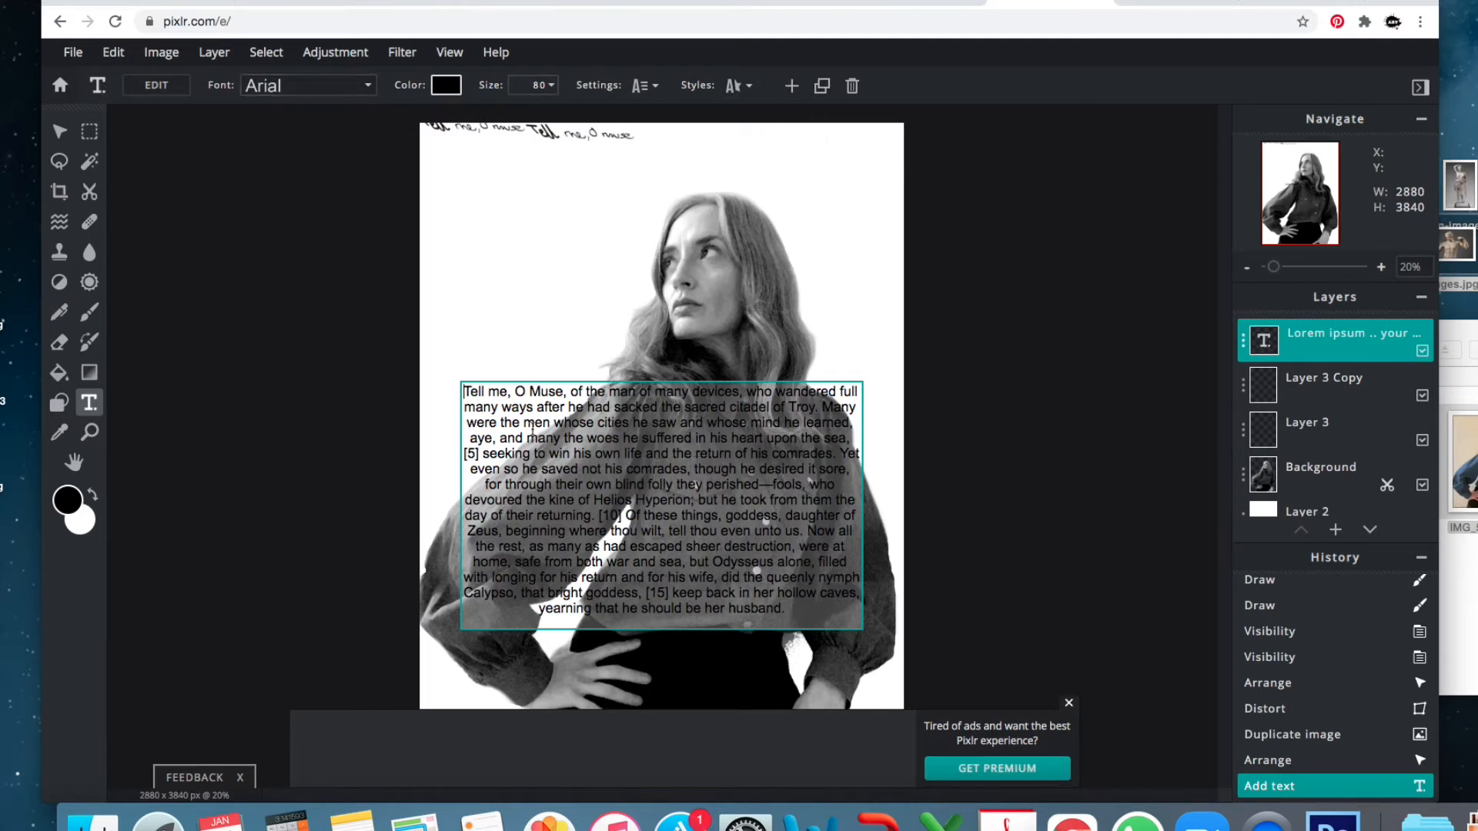
Set the passage's font to Atthens and move the text block up to start just above the woman's head.
left_click(367, 86)
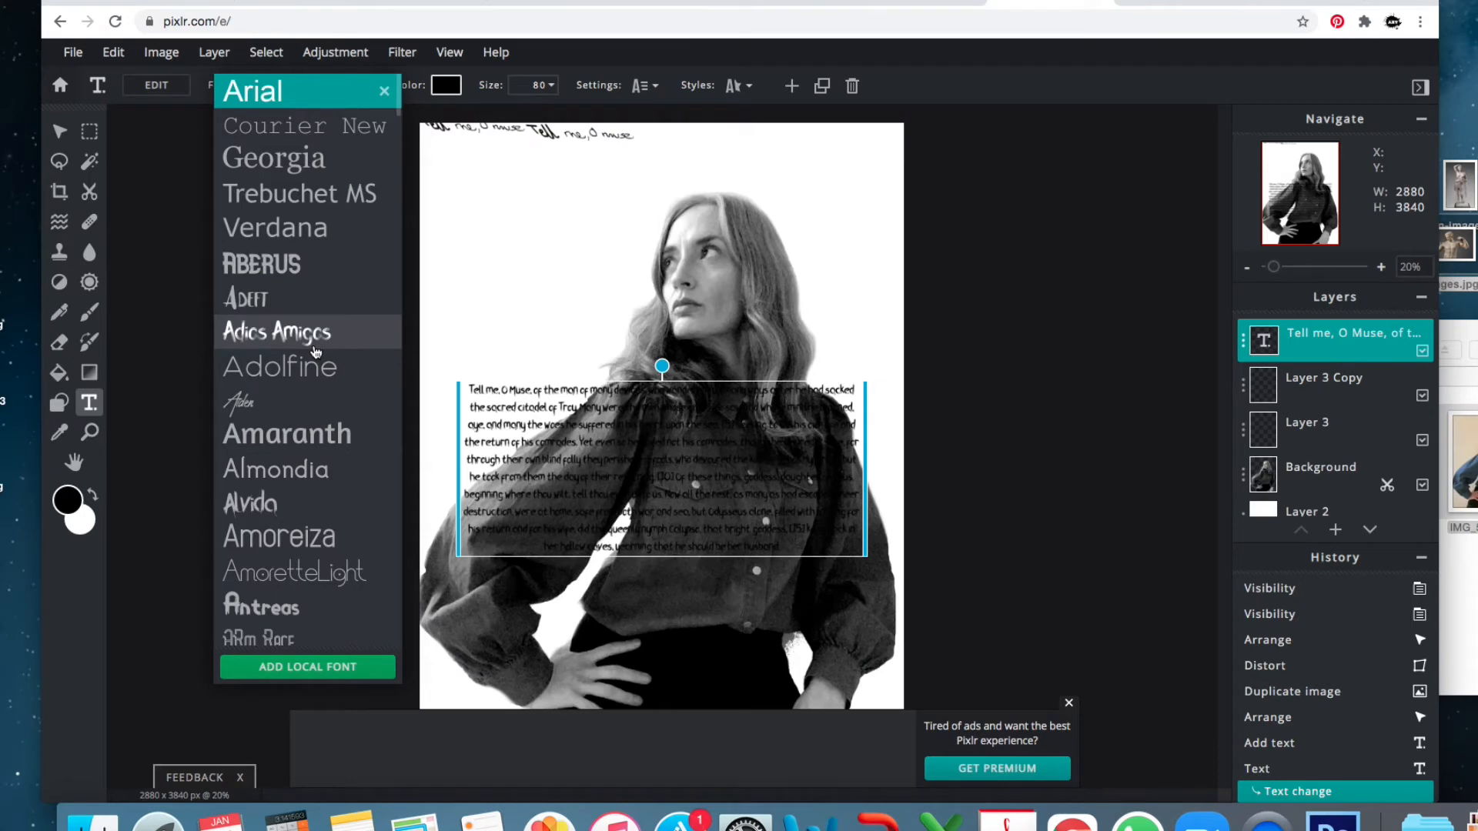
scroll(315, 462, "down", 5)
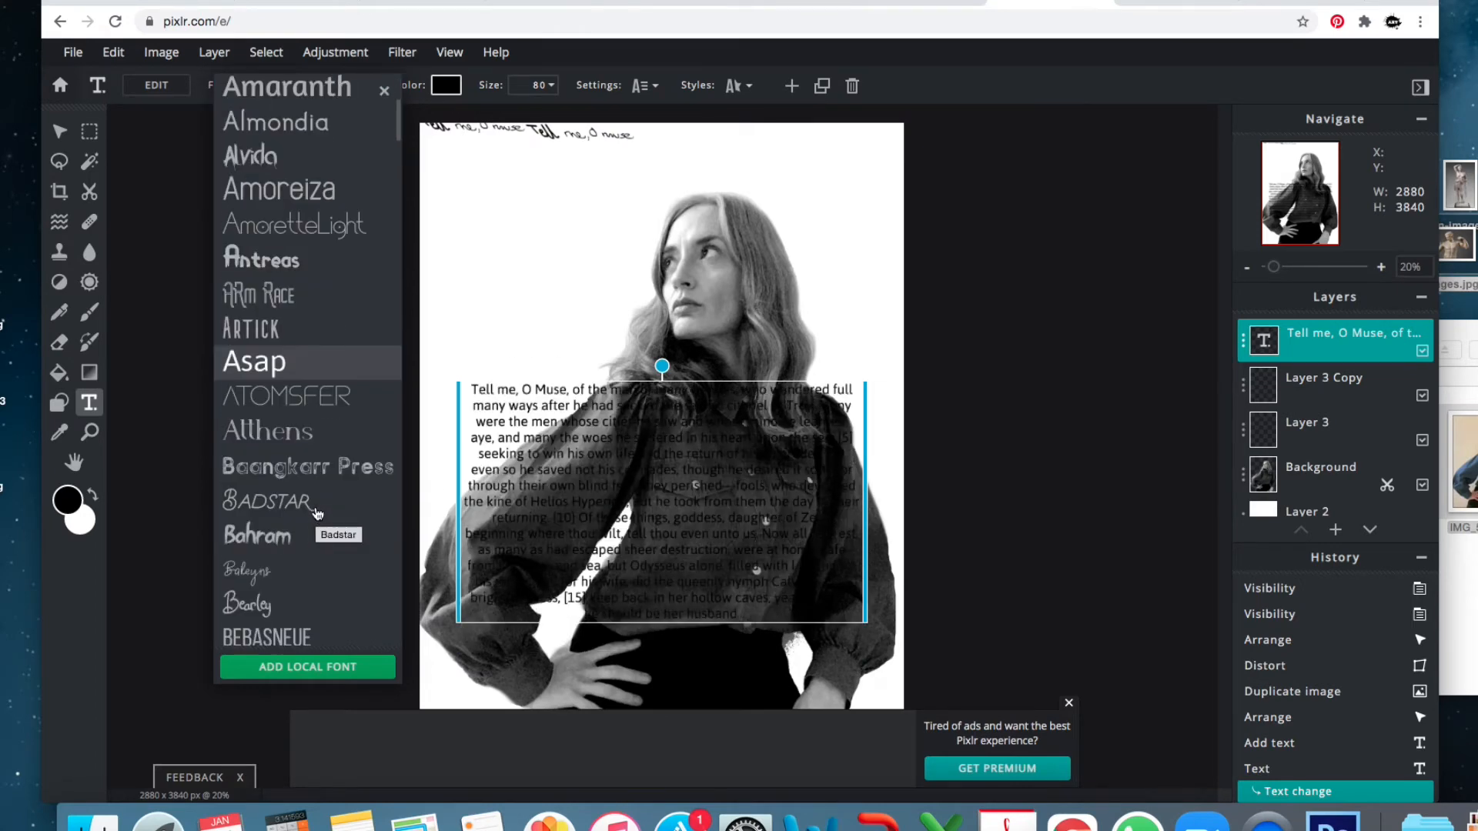
scroll(315, 508, "down", 1)
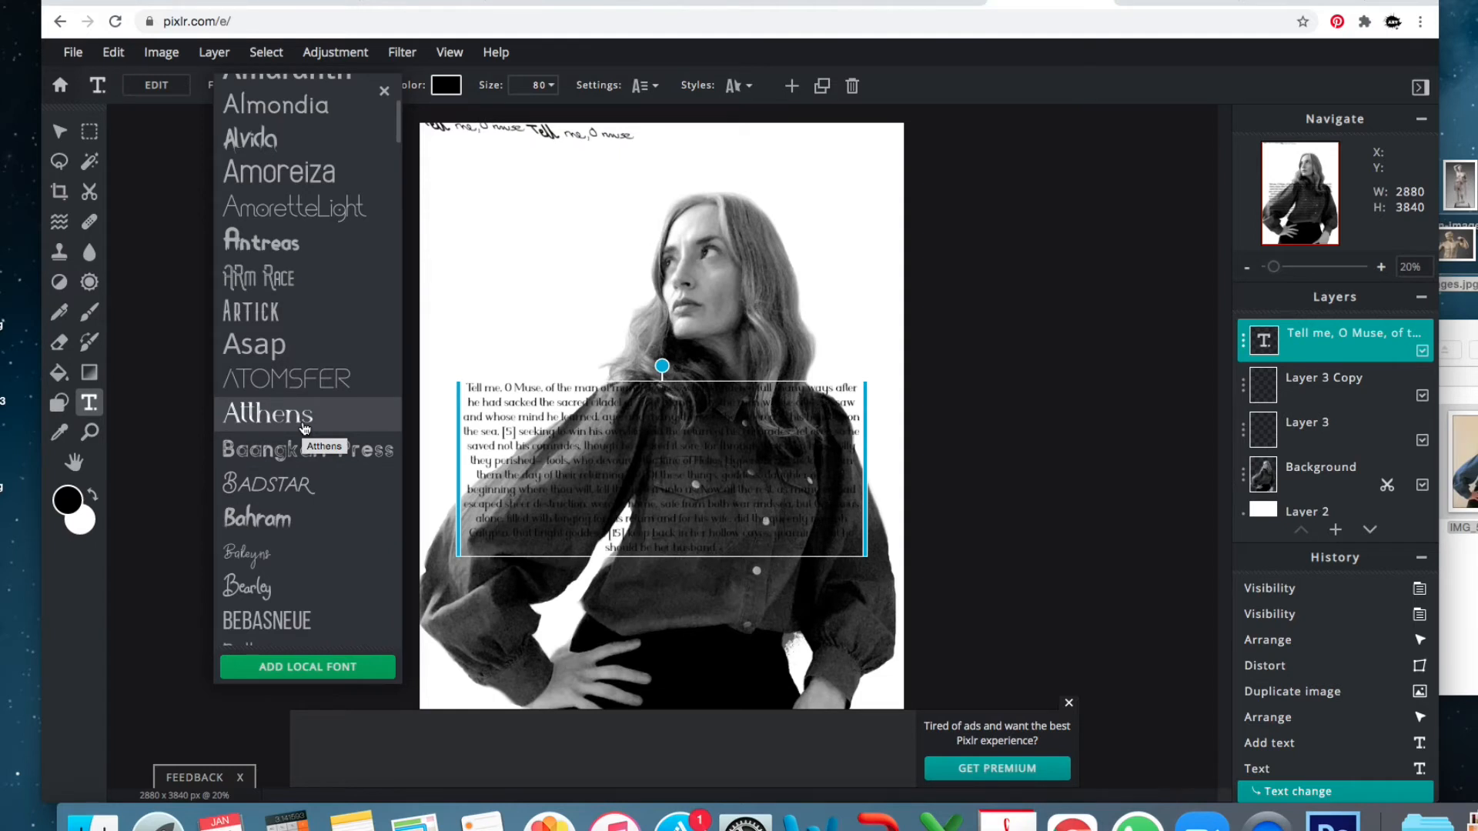
left_click(304, 429)
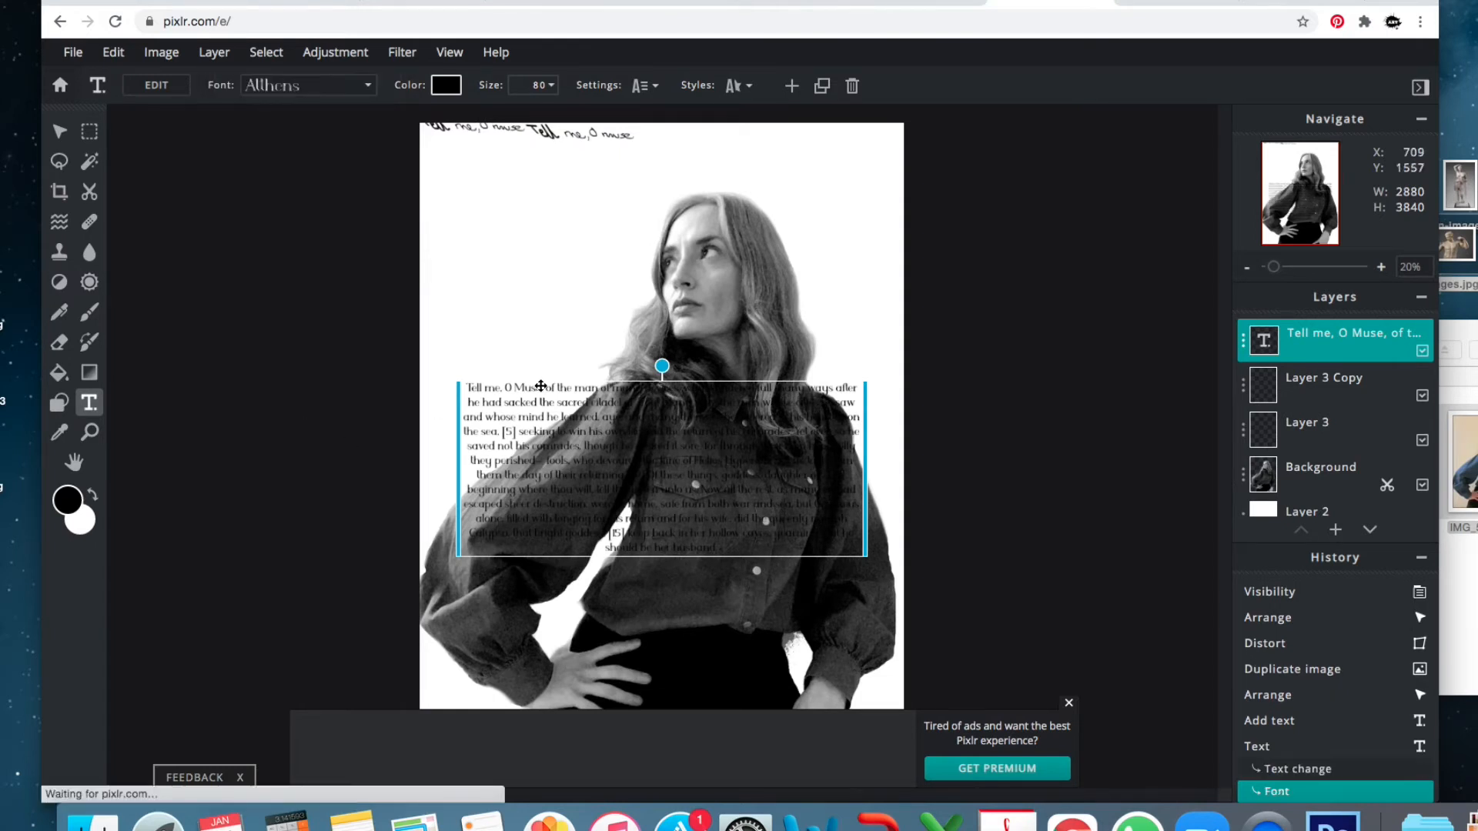
left_click_drag(550, 383, 532, 178)
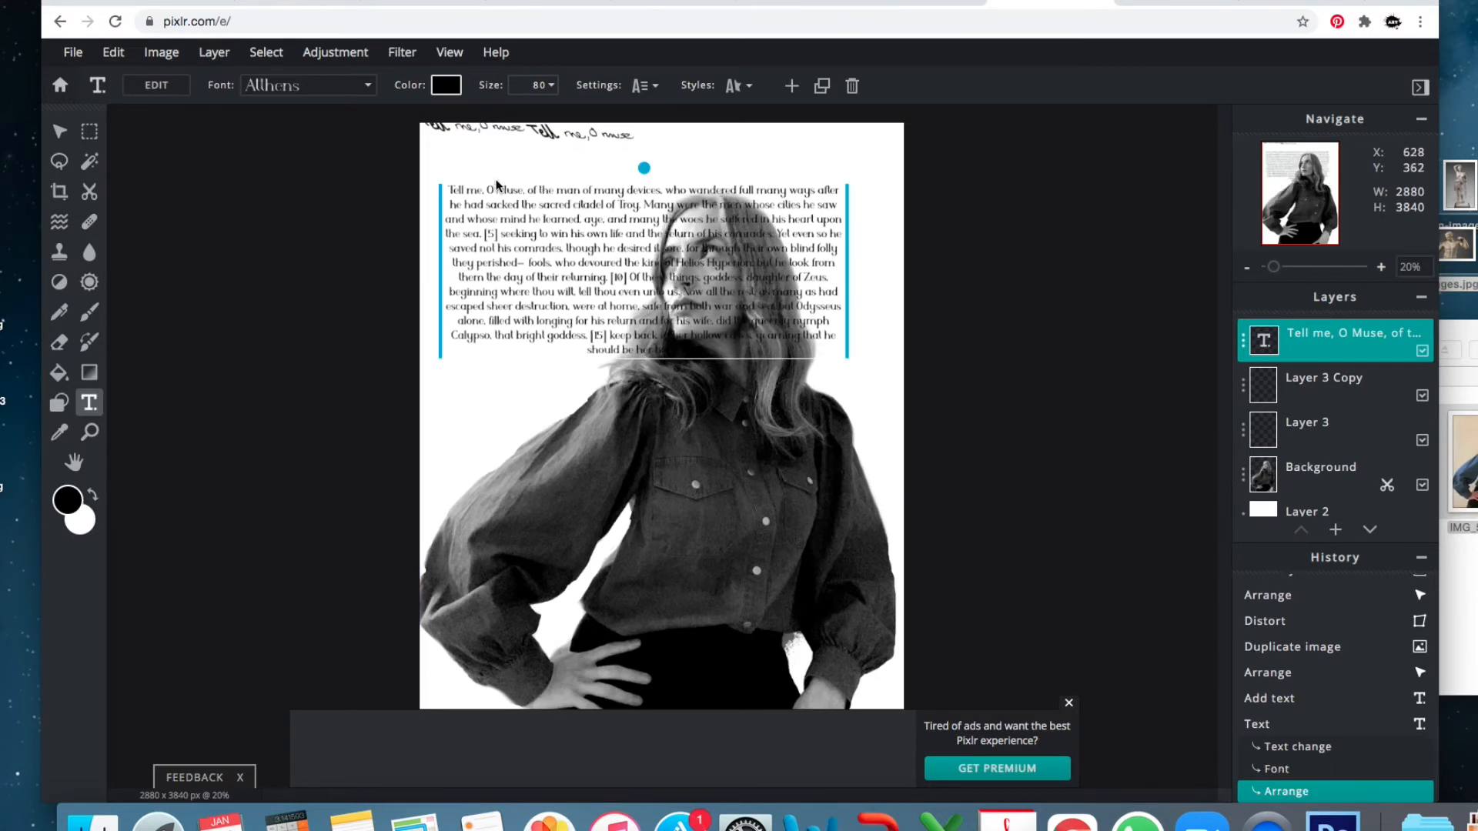
left_click(160, 54)
mouse_move(127, 55)
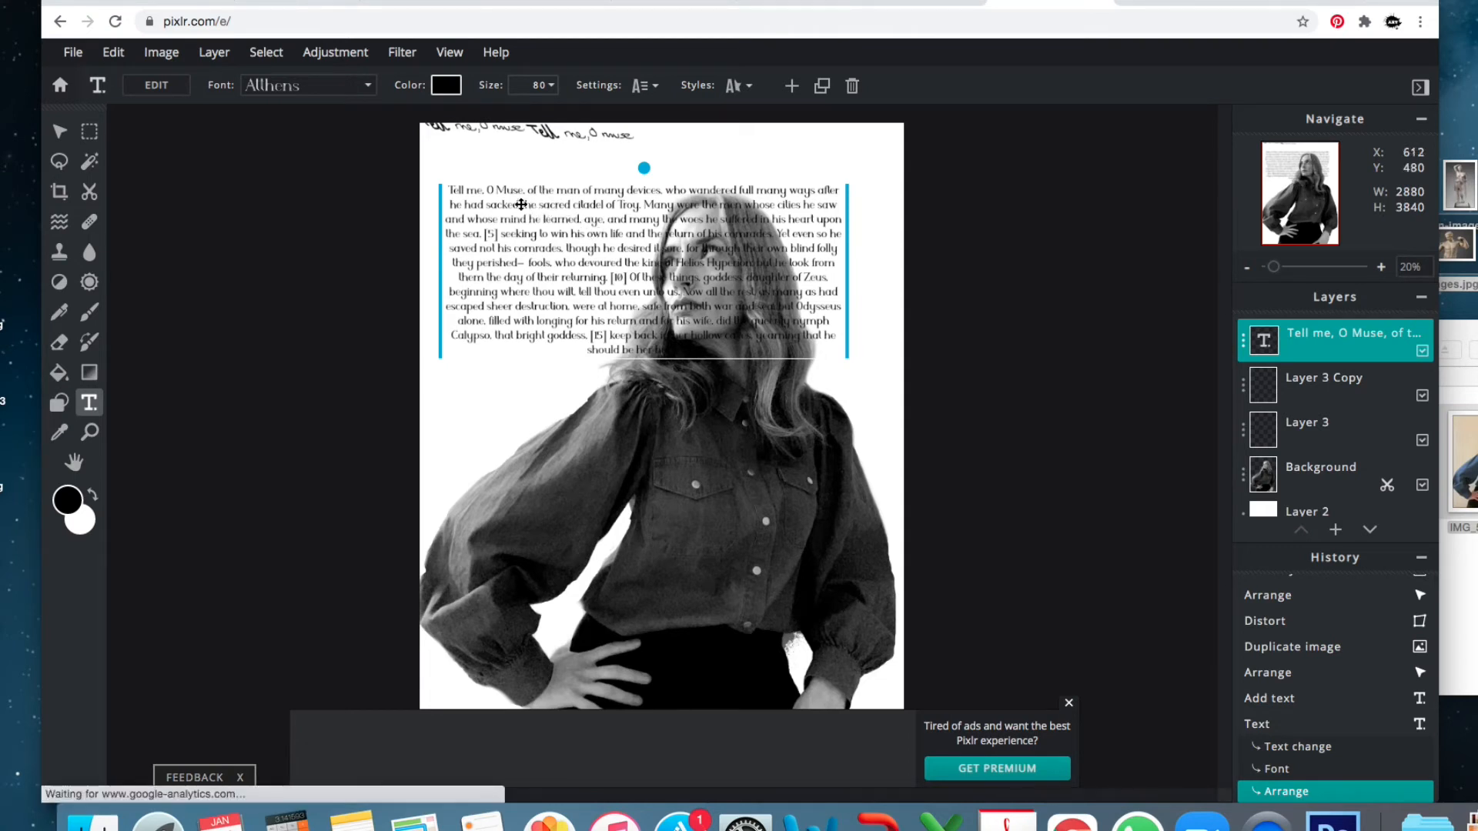
Rasterize the passage's text layer and move it to about 87 left, 401 top.
left_click(215, 52)
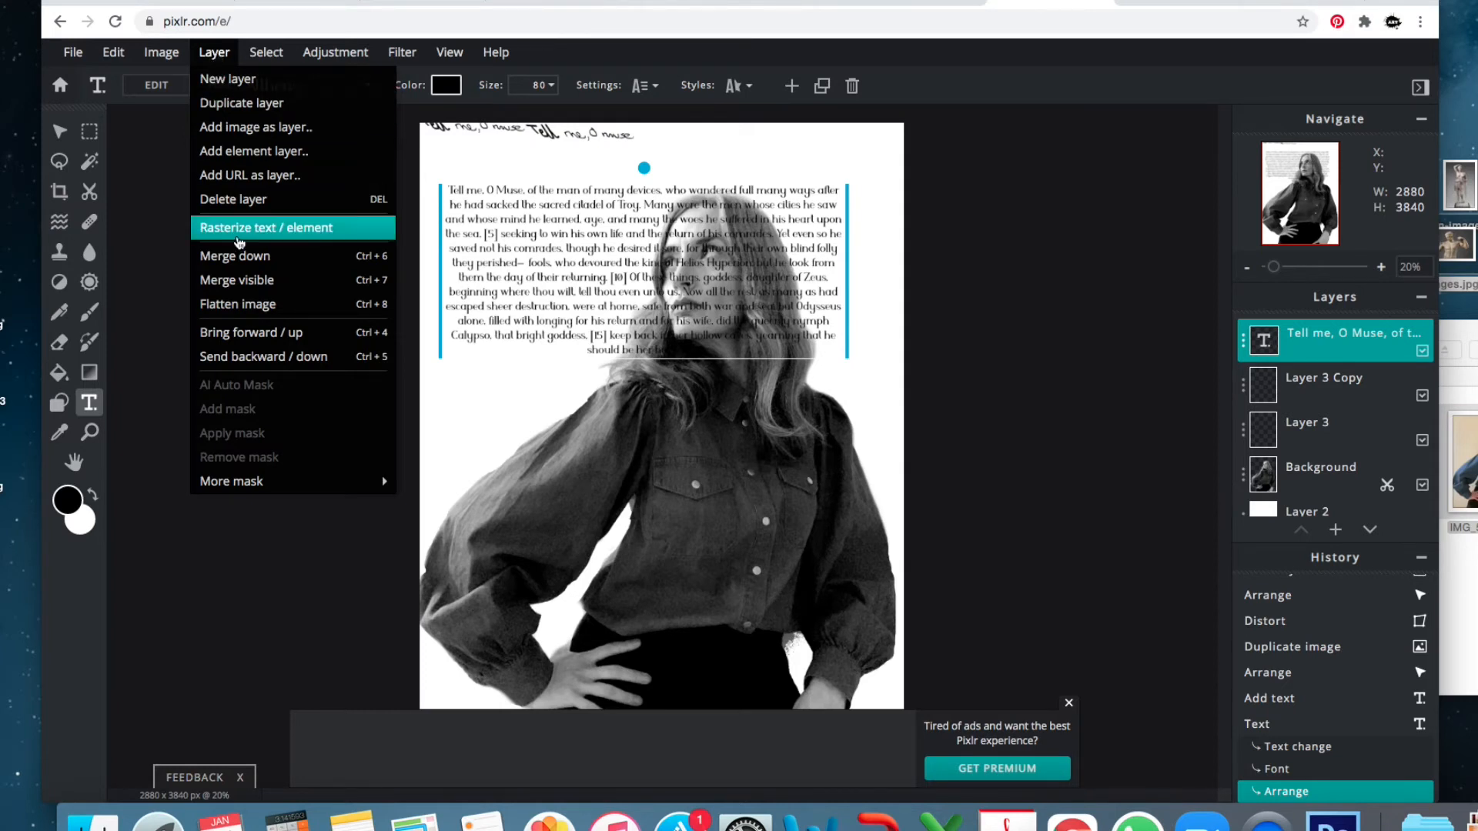
left_click(241, 229)
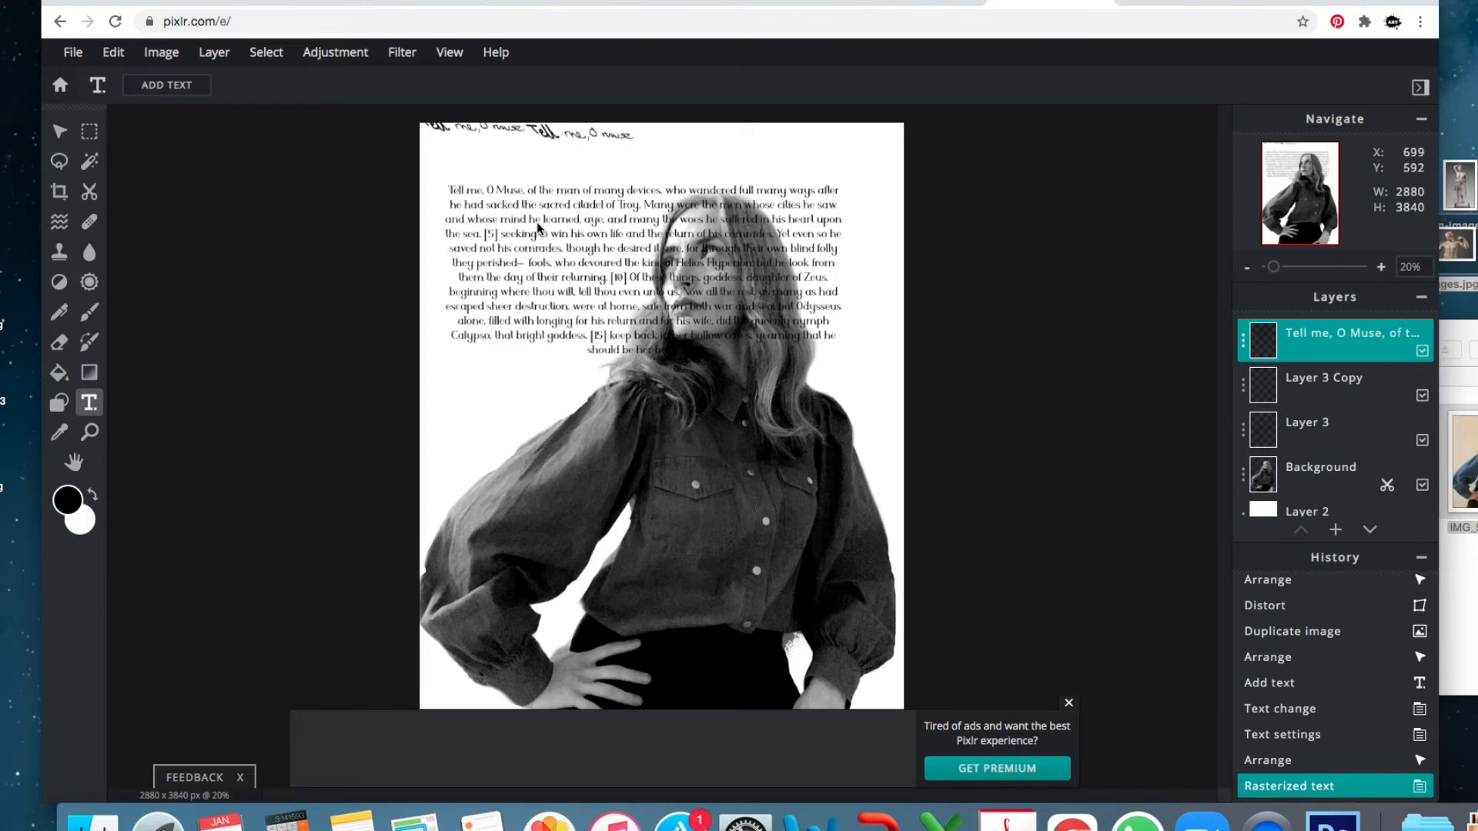
left_click(62, 134)
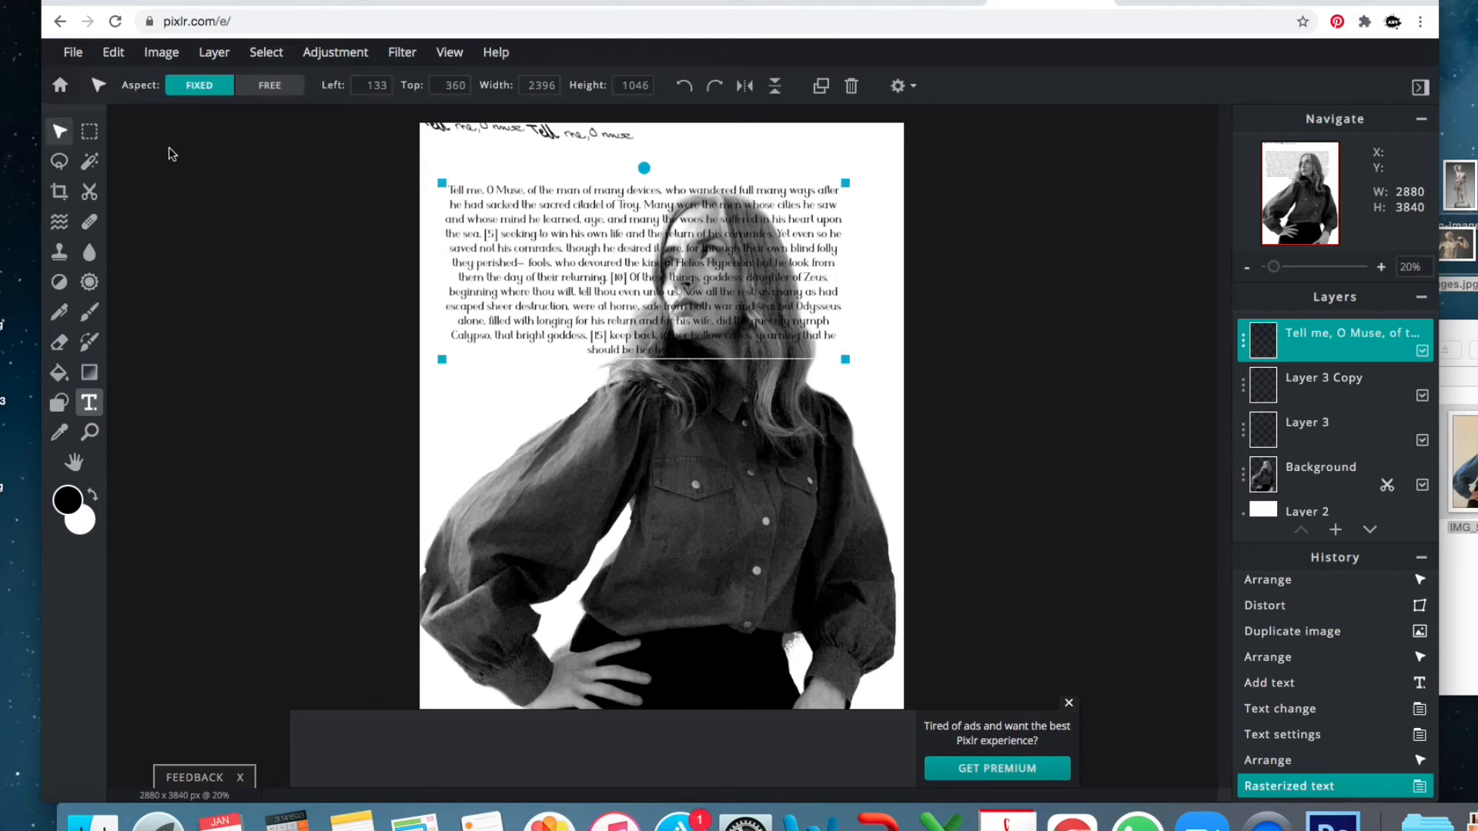
mouse_move(551, 234)
left_mouse_down()
mouse_move(532, 293)
mouse_move(538, 234)
mouse_move(564, 208)
mouse_move(577, 228)
mouse_move(529, 241)
left_mouse_up()
Use Free transform to squash the passage into a strip about 2498 wide and 362 high, placed at about -123 left, 483 top.
left_click(155, 55)
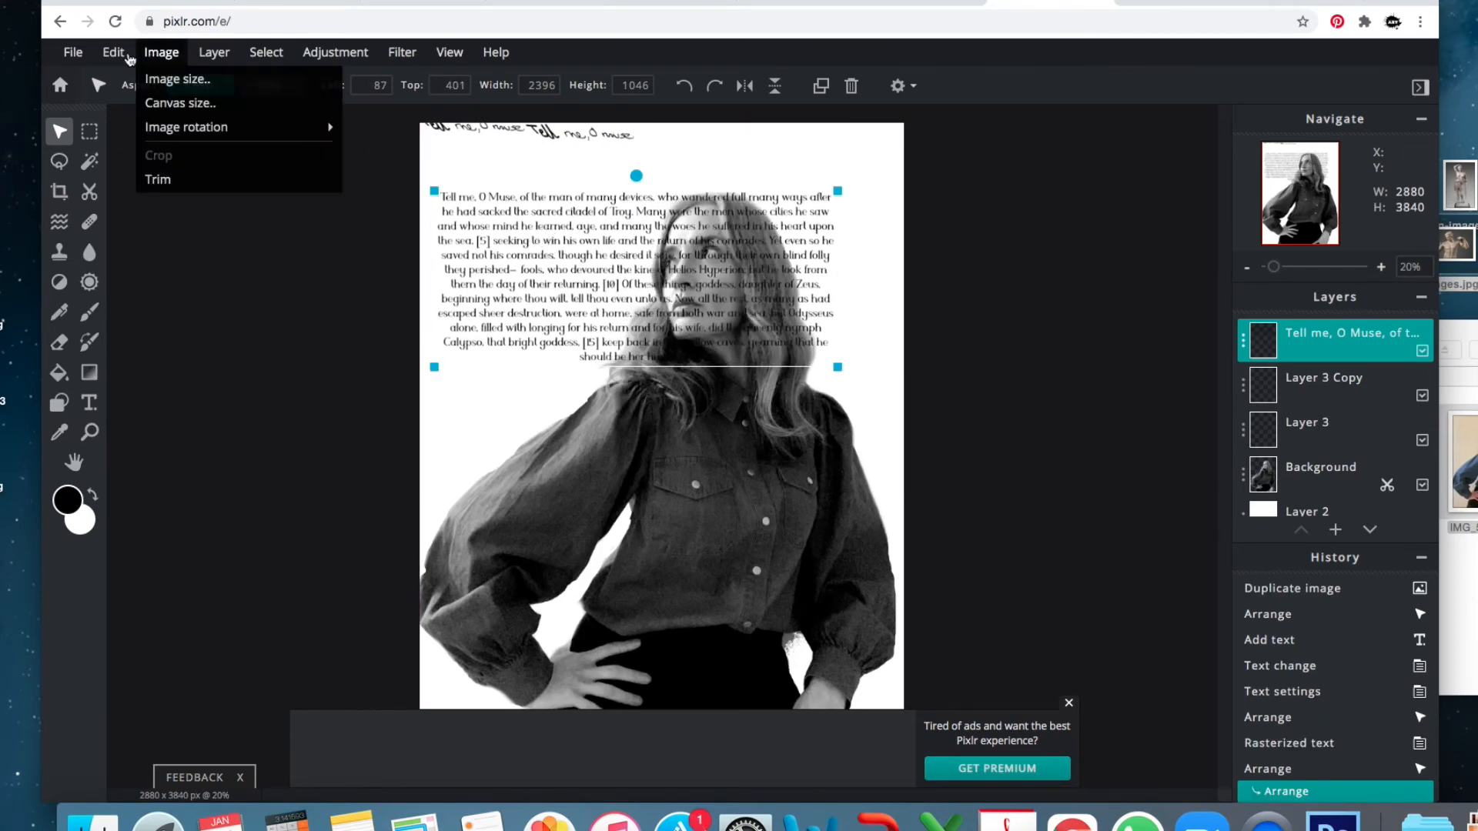
left_click(117, 56)
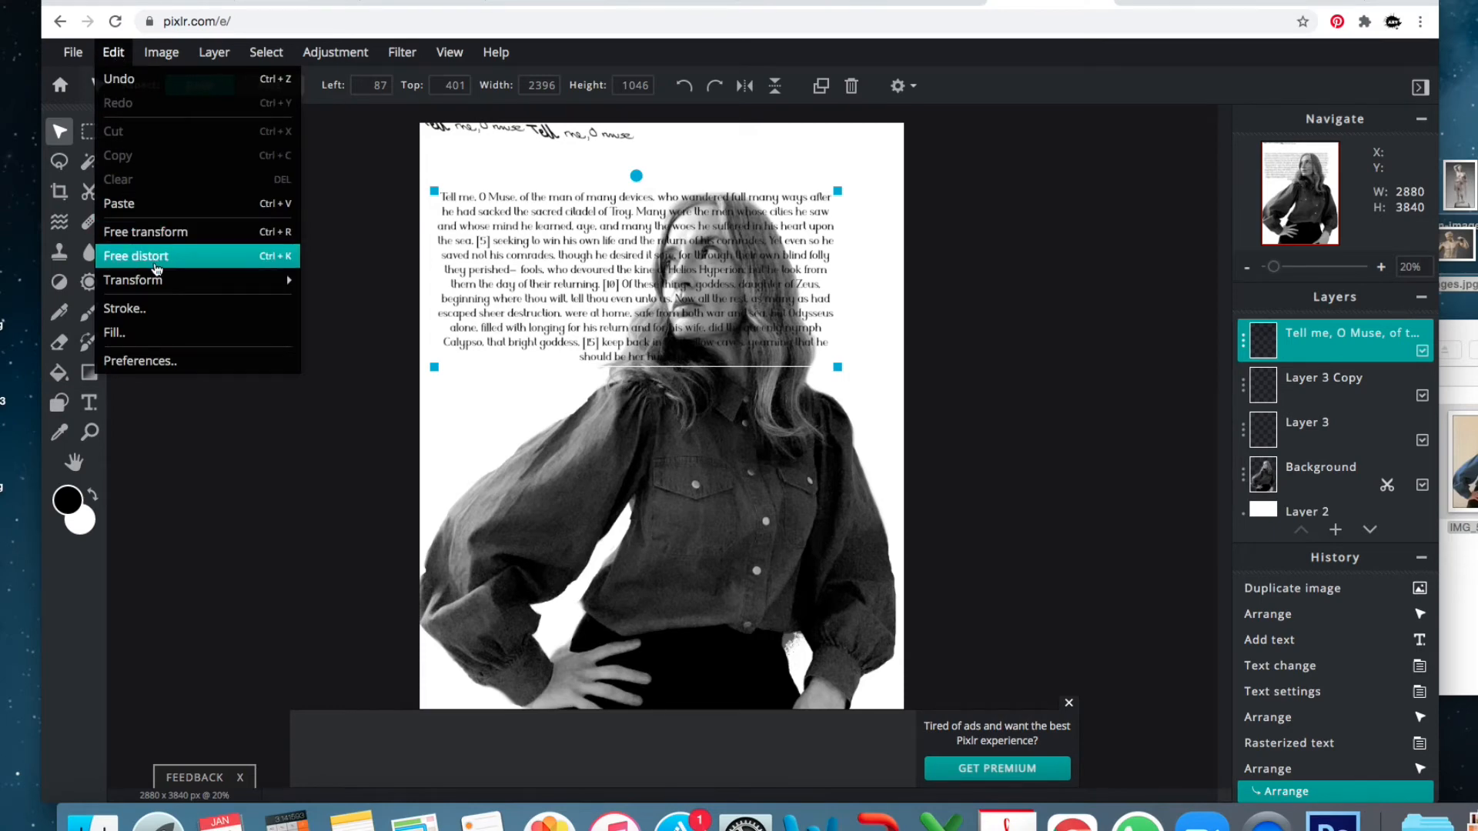
left_click(154, 231)
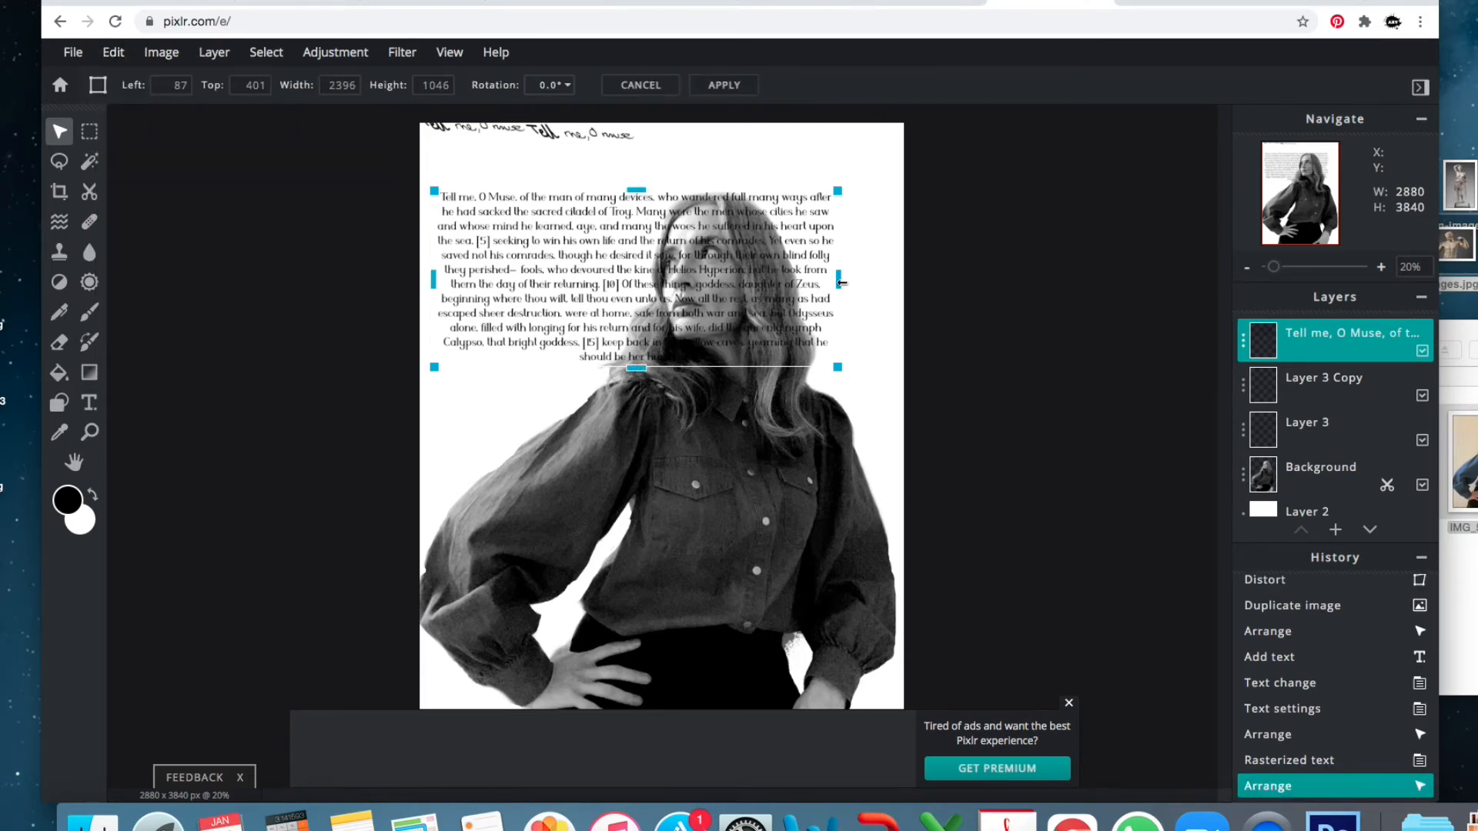
left_click_drag(841, 283, 1070, 275)
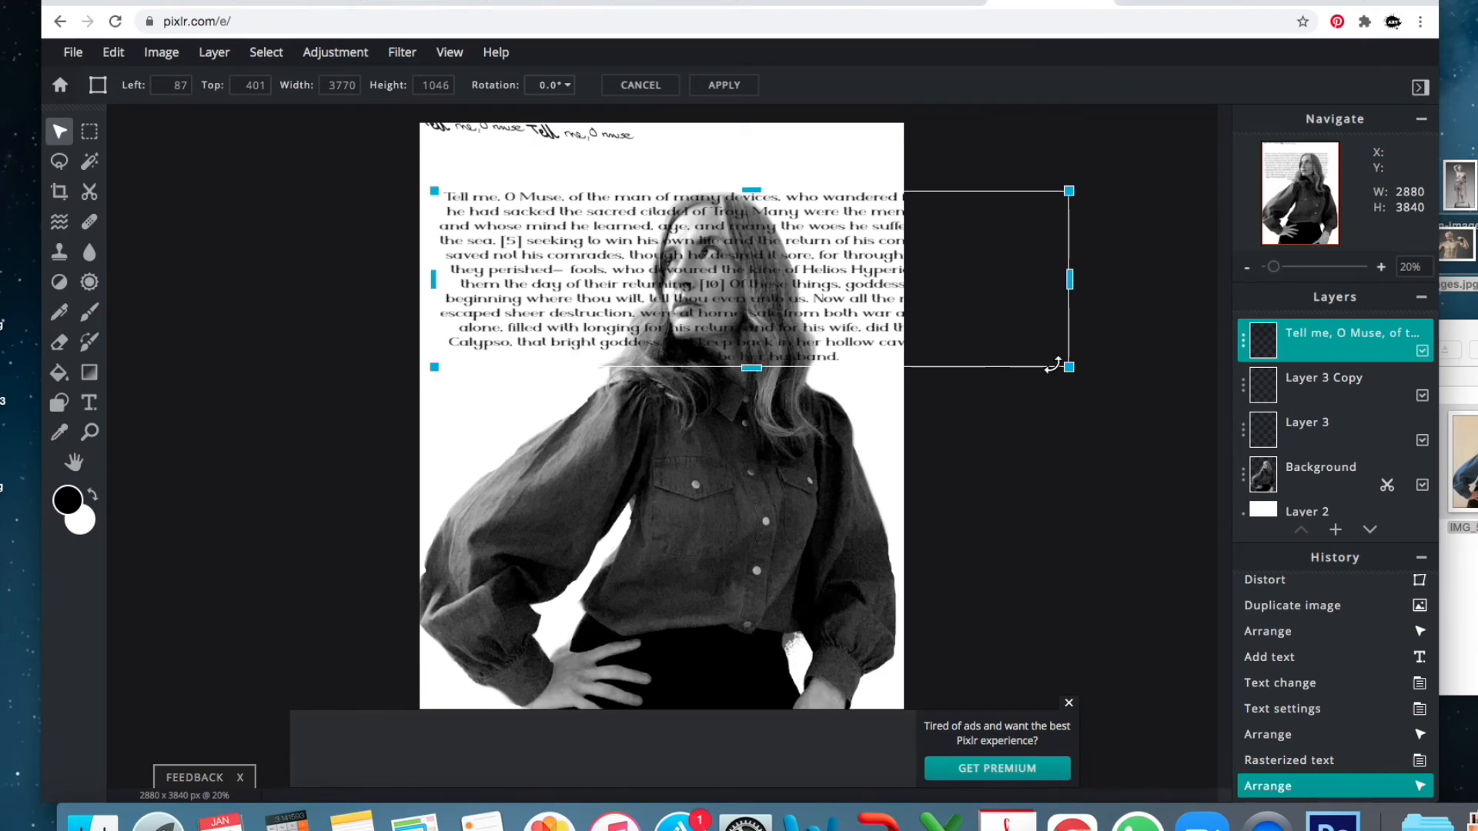
left_click_drag(1069, 368, 854, 251)
left_click_drag(599, 221, 565, 233)
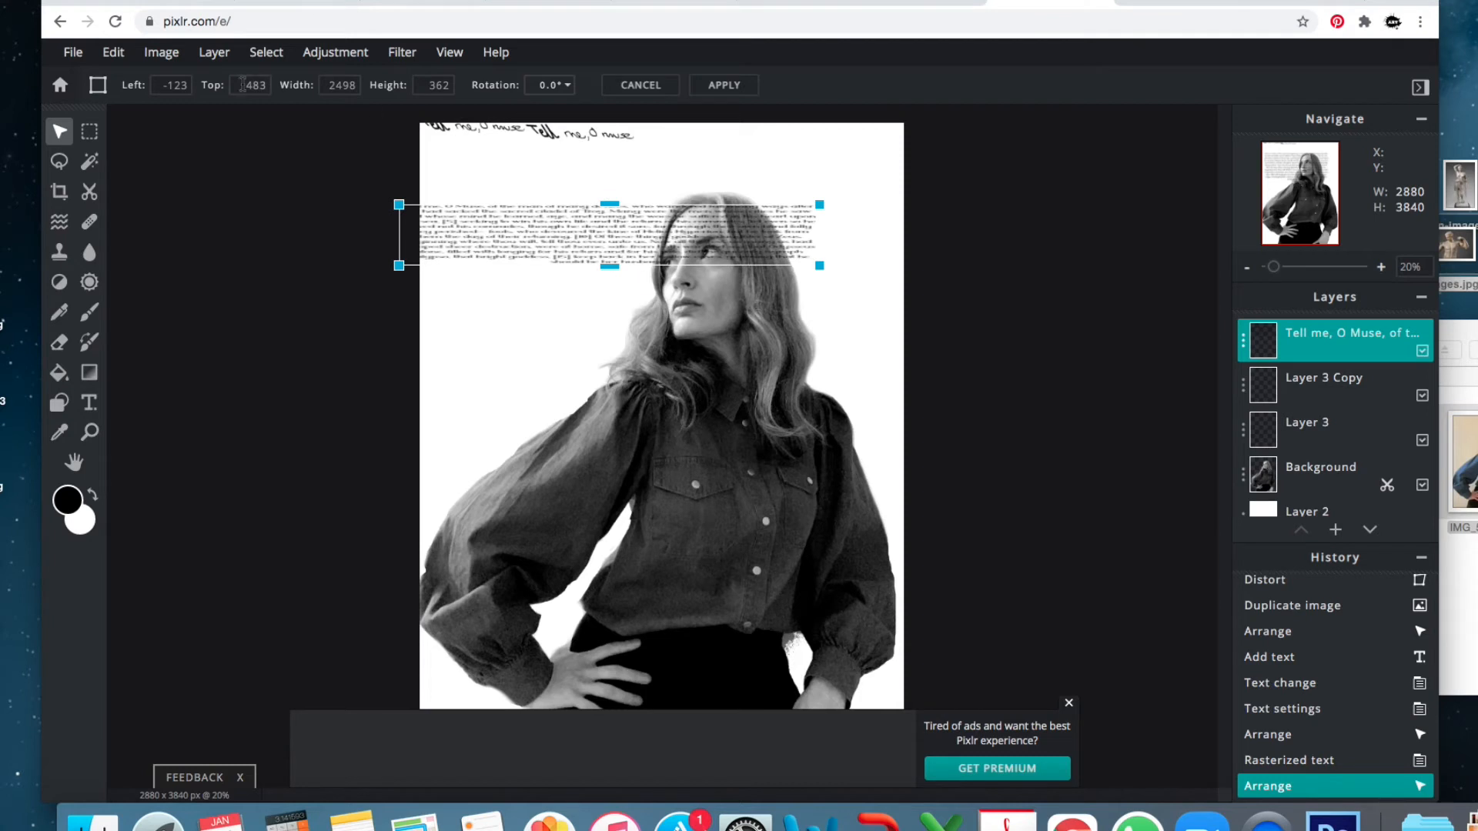
Rotate the text strip to about 311.7° so it runs diagonally beside the woman's head, and apply the transform.
left_click_drag(851, 204, 785, 85)
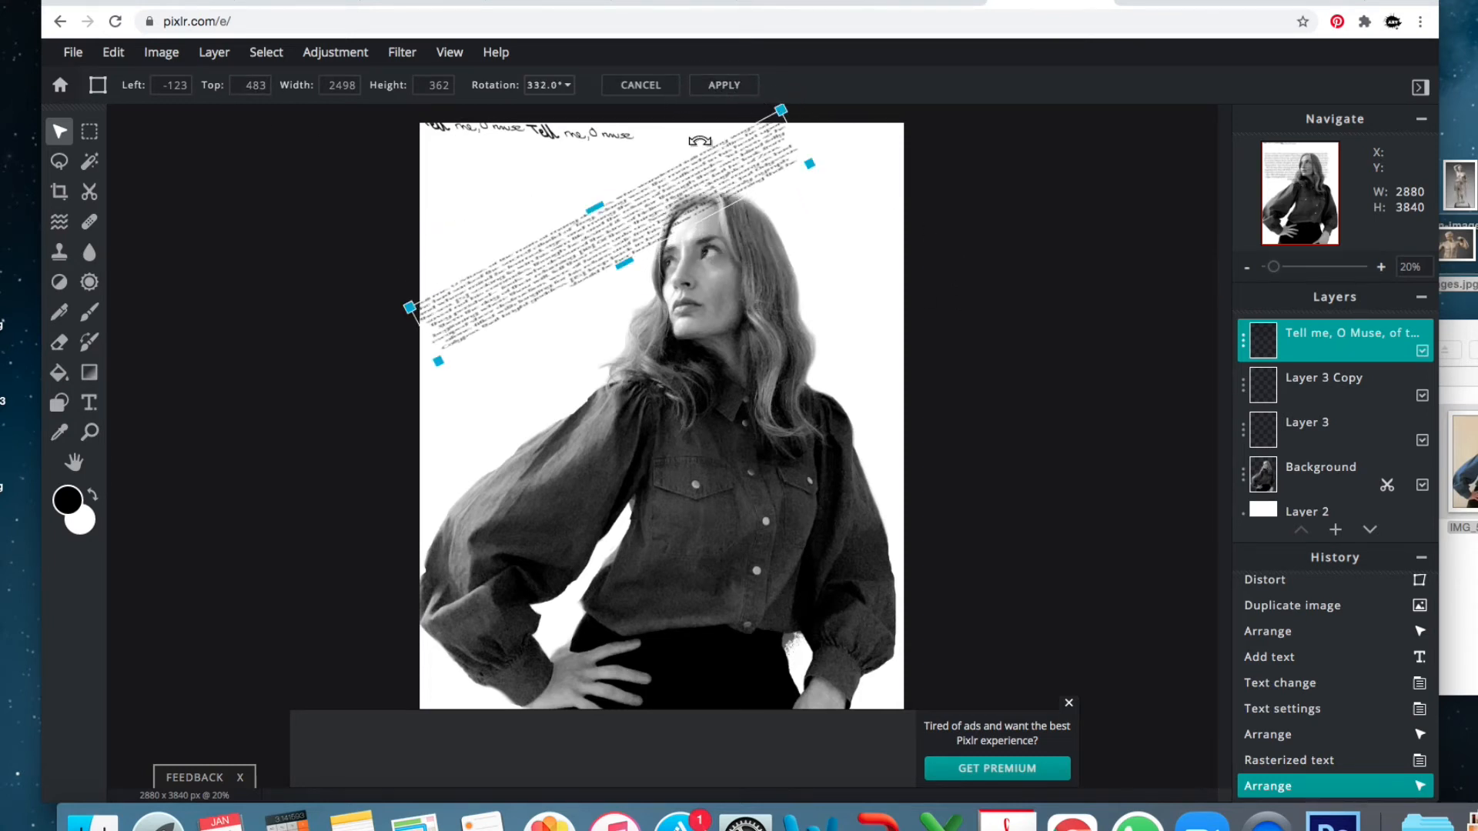
left_click_drag(430, 386, 478, 455)
left_click(164, 66)
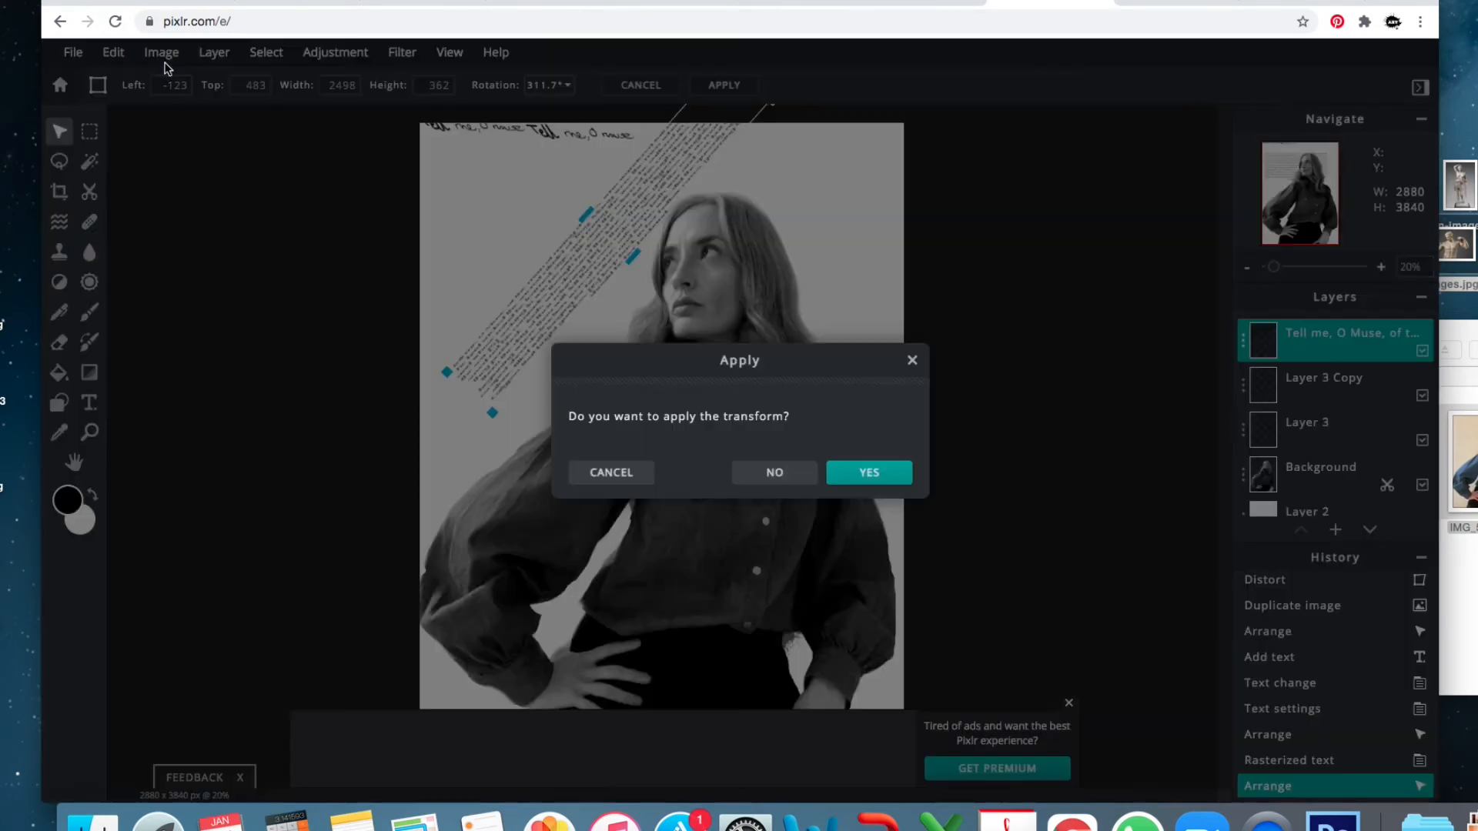
left_click(882, 473)
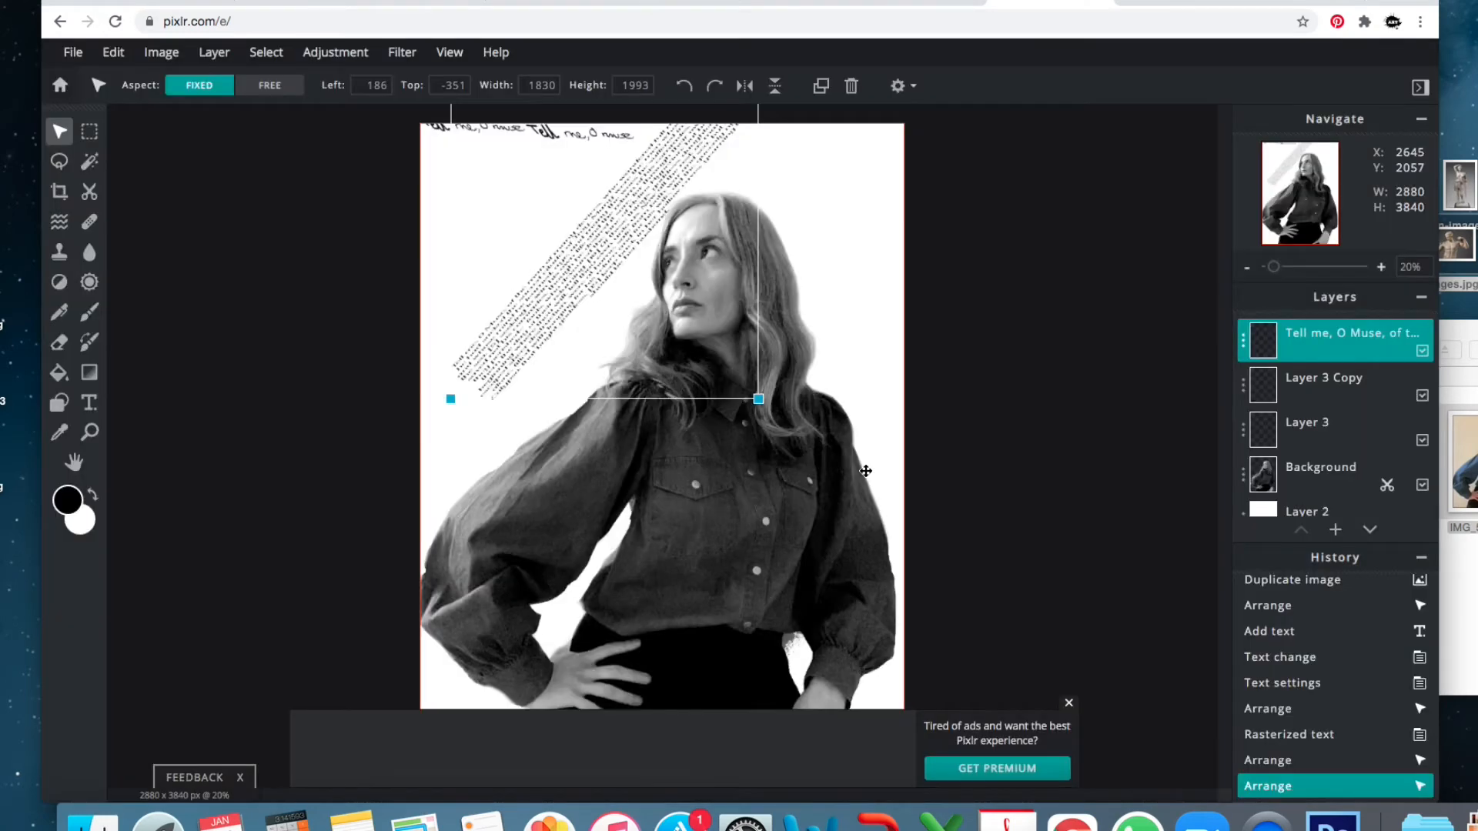
Bend the text strip into an arc with Free distort, pulling its right bottom corner inward to about 1153, 825, and apply it.
left_click(158, 55)
left_click(113, 52)
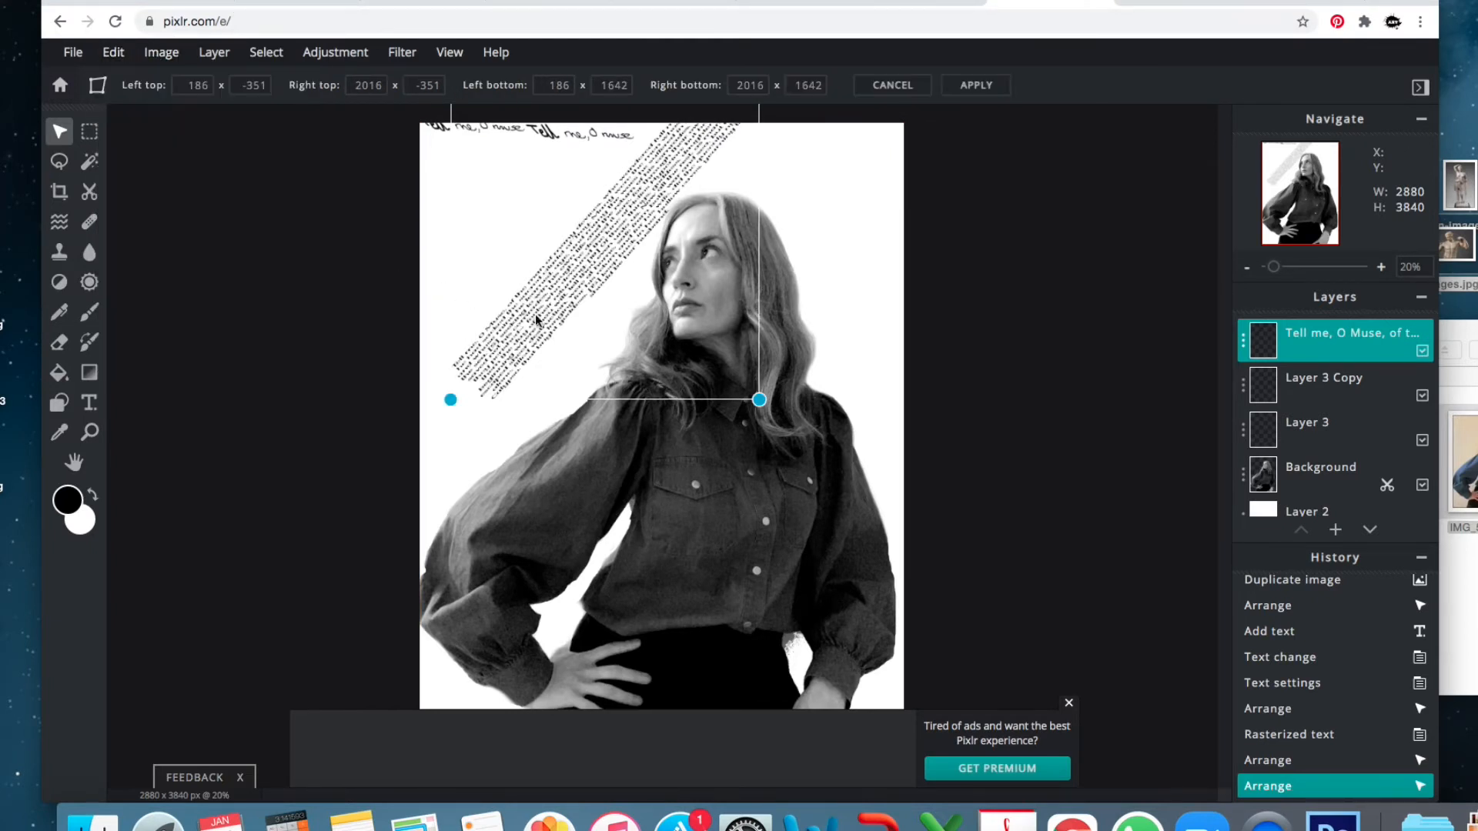
left_click_drag(758, 401, 610, 261)
left_click(603, 186)
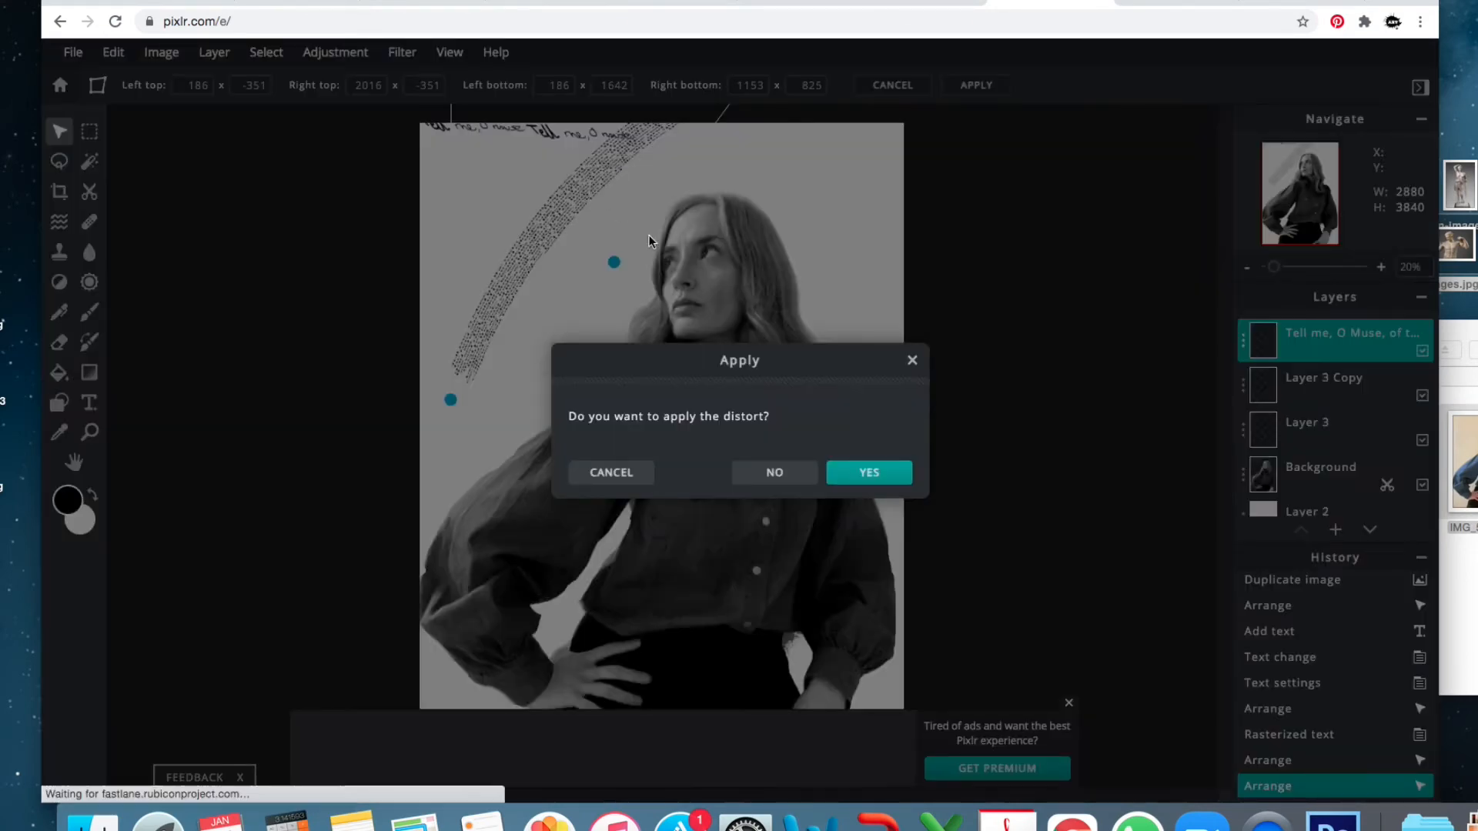
left_click(860, 472)
Move the text arc down closer to the woman and shrink it to about 1801 × 1961 at about 384 left, -8 top.
left_click_drag(592, 150, 623, 222)
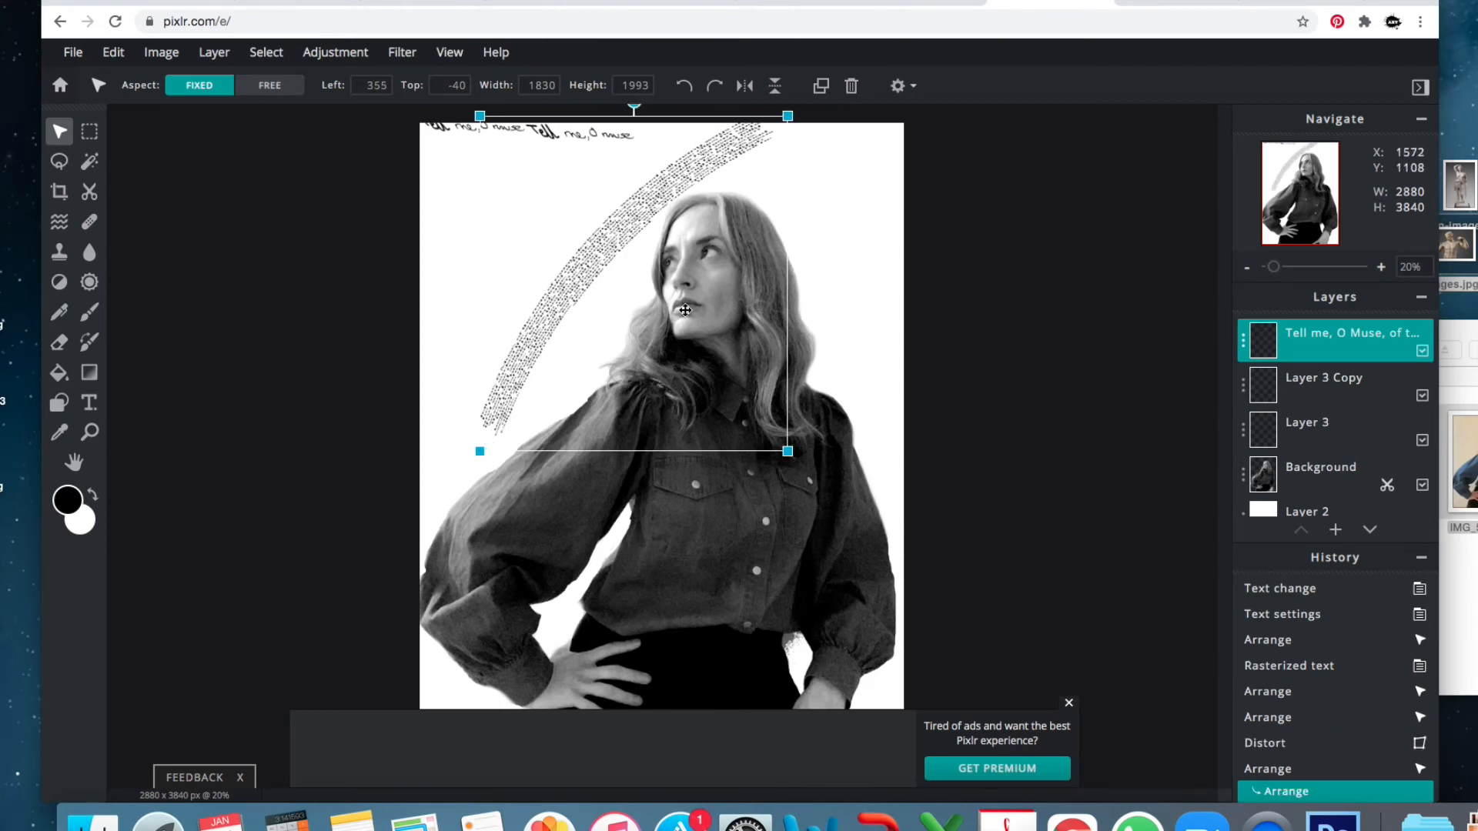
scroll(689, 310, "down", 3)
scroll(688, 310, "down", 2)
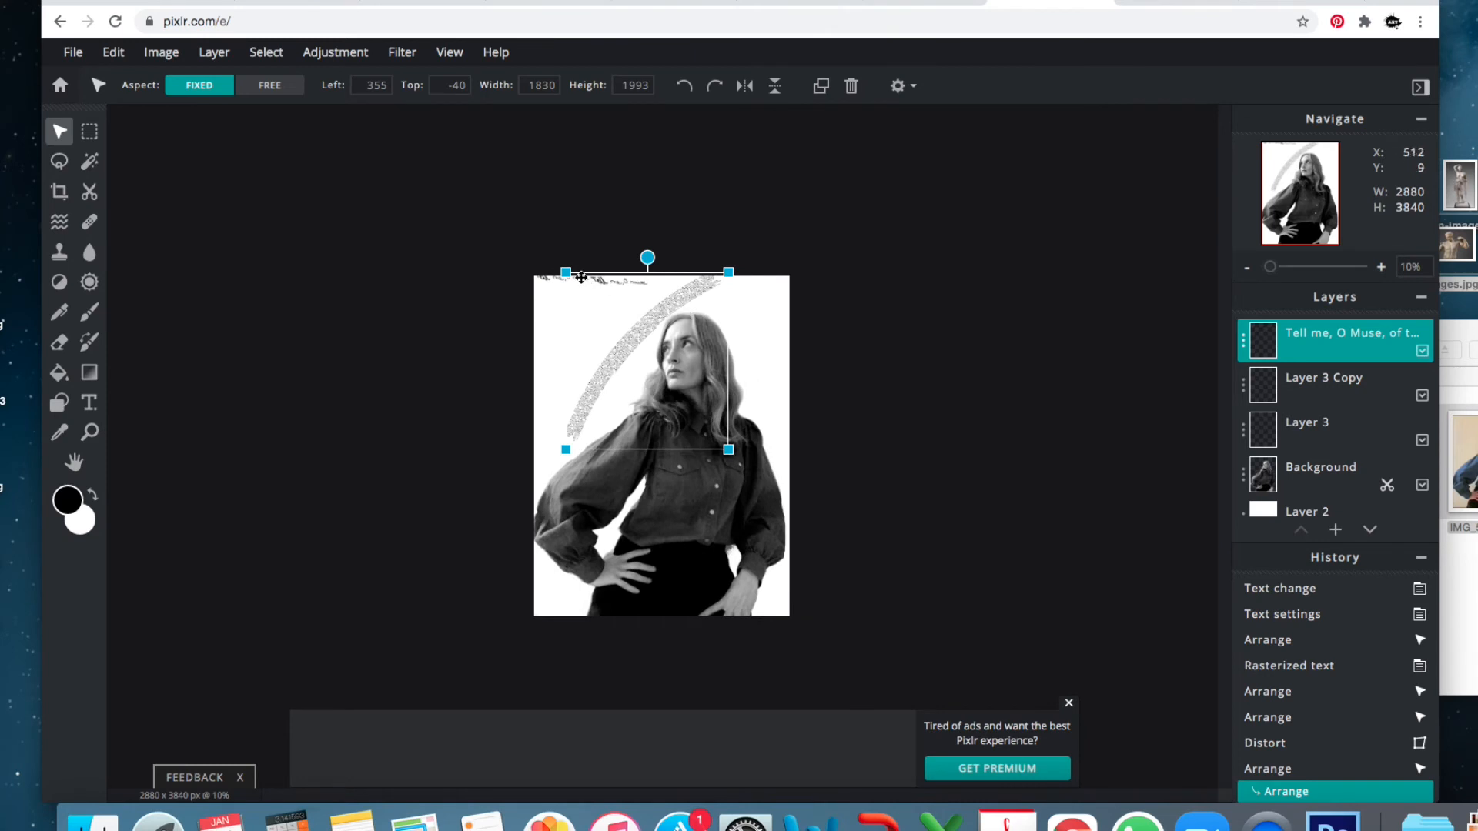
mouse_move(565, 273)
left_mouse_down()
mouse_move(528, 241)
mouse_move(569, 283)
left_mouse_up()
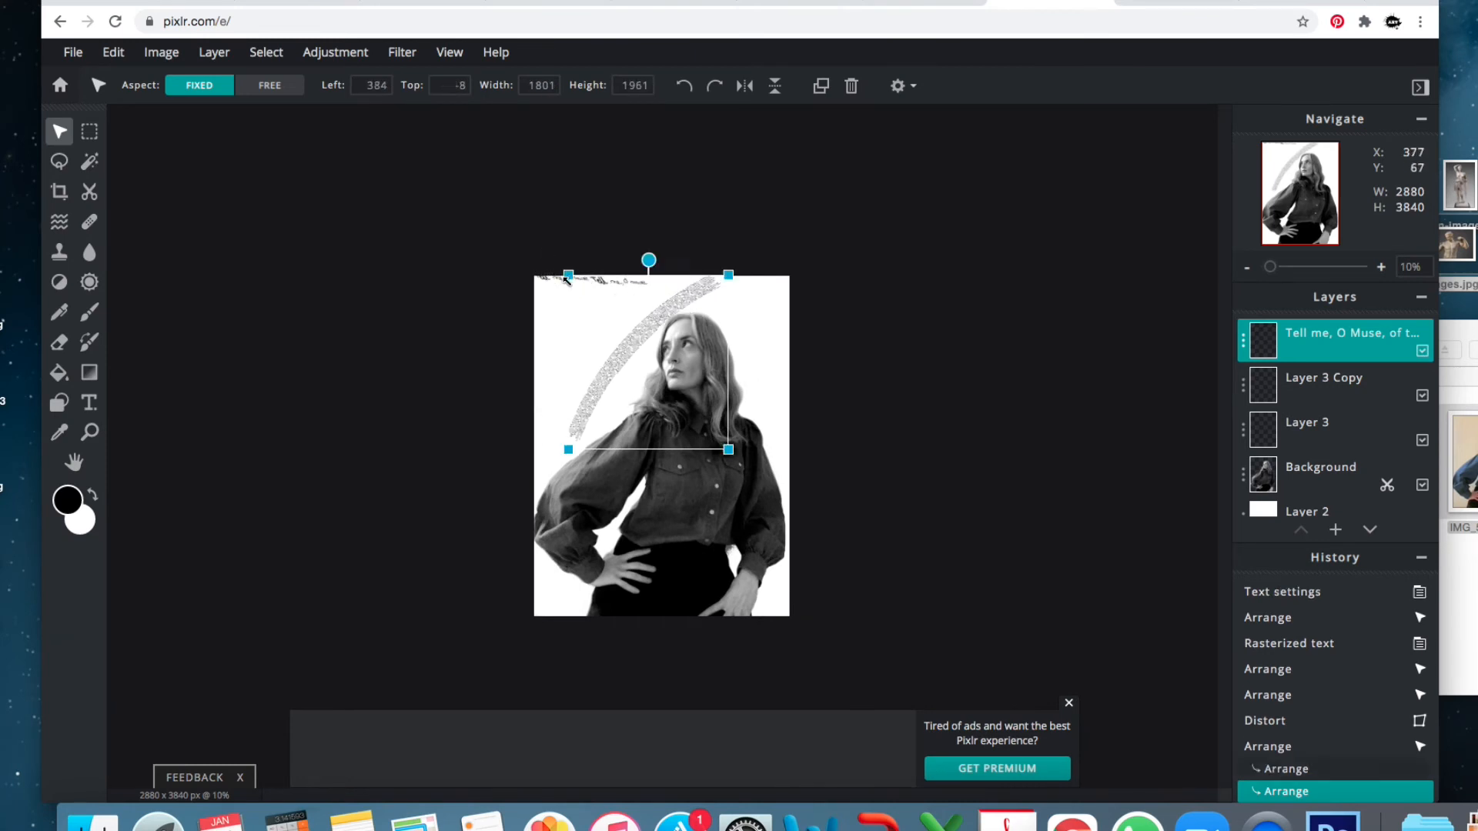
Enlarge the text arc with Free transform to about 3649 × 3035 at about -565 left, -463 top, and apply it.
left_click(114, 52)
left_click(154, 232)
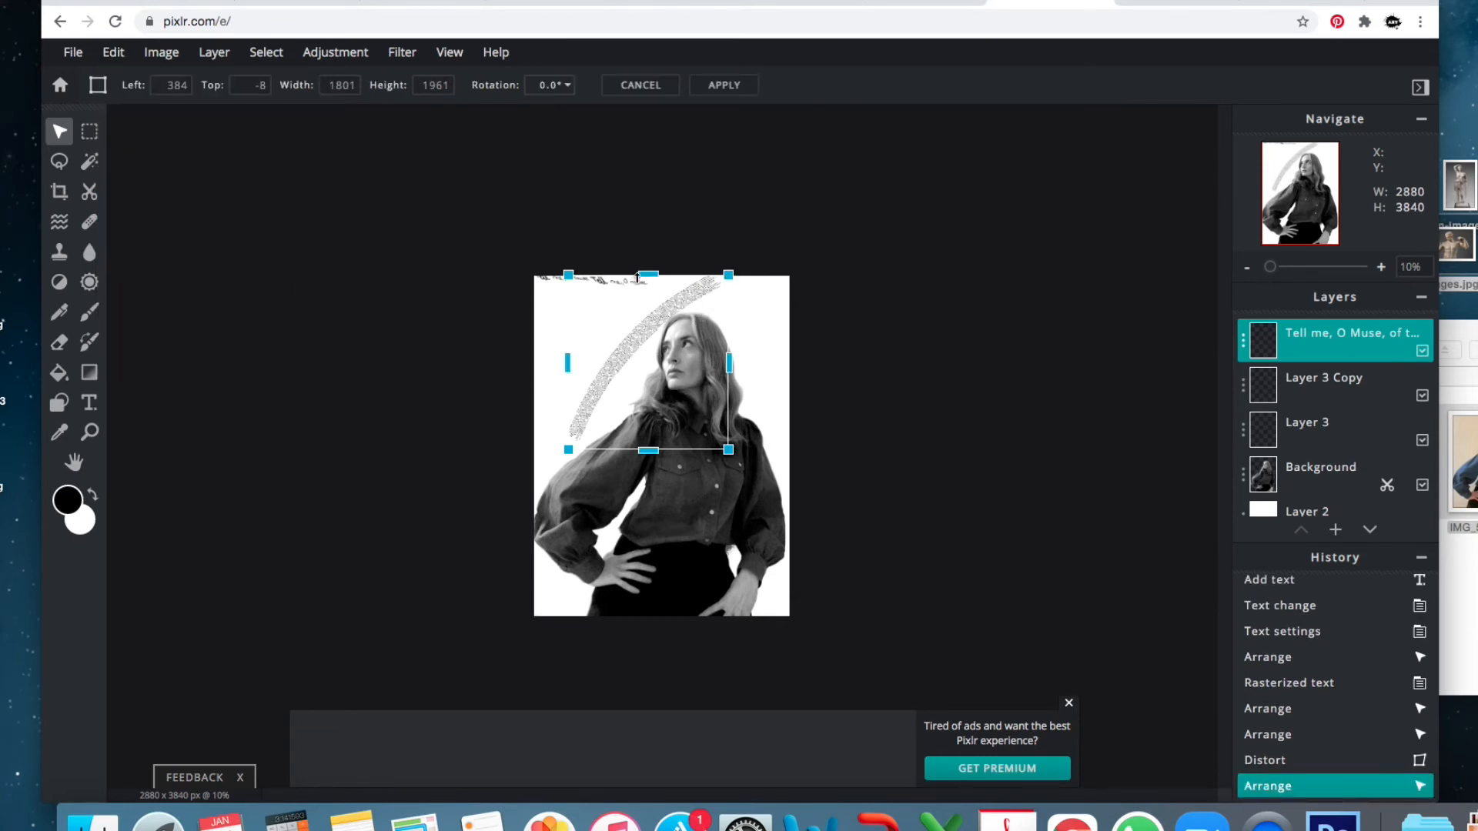
left_click_drag(730, 275, 888, 178)
left_click_drag(684, 283, 642, 324)
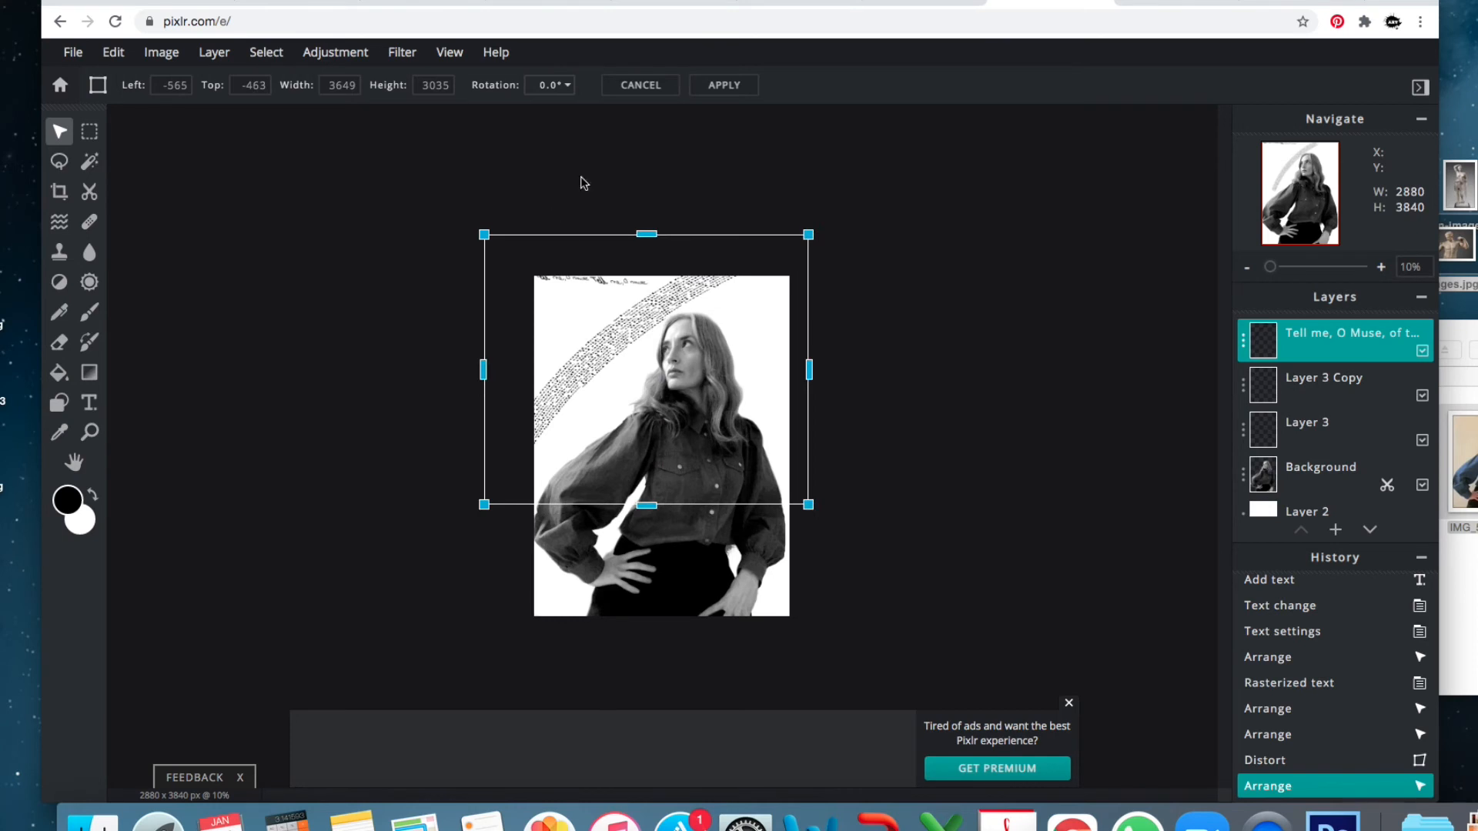
left_click(714, 88)
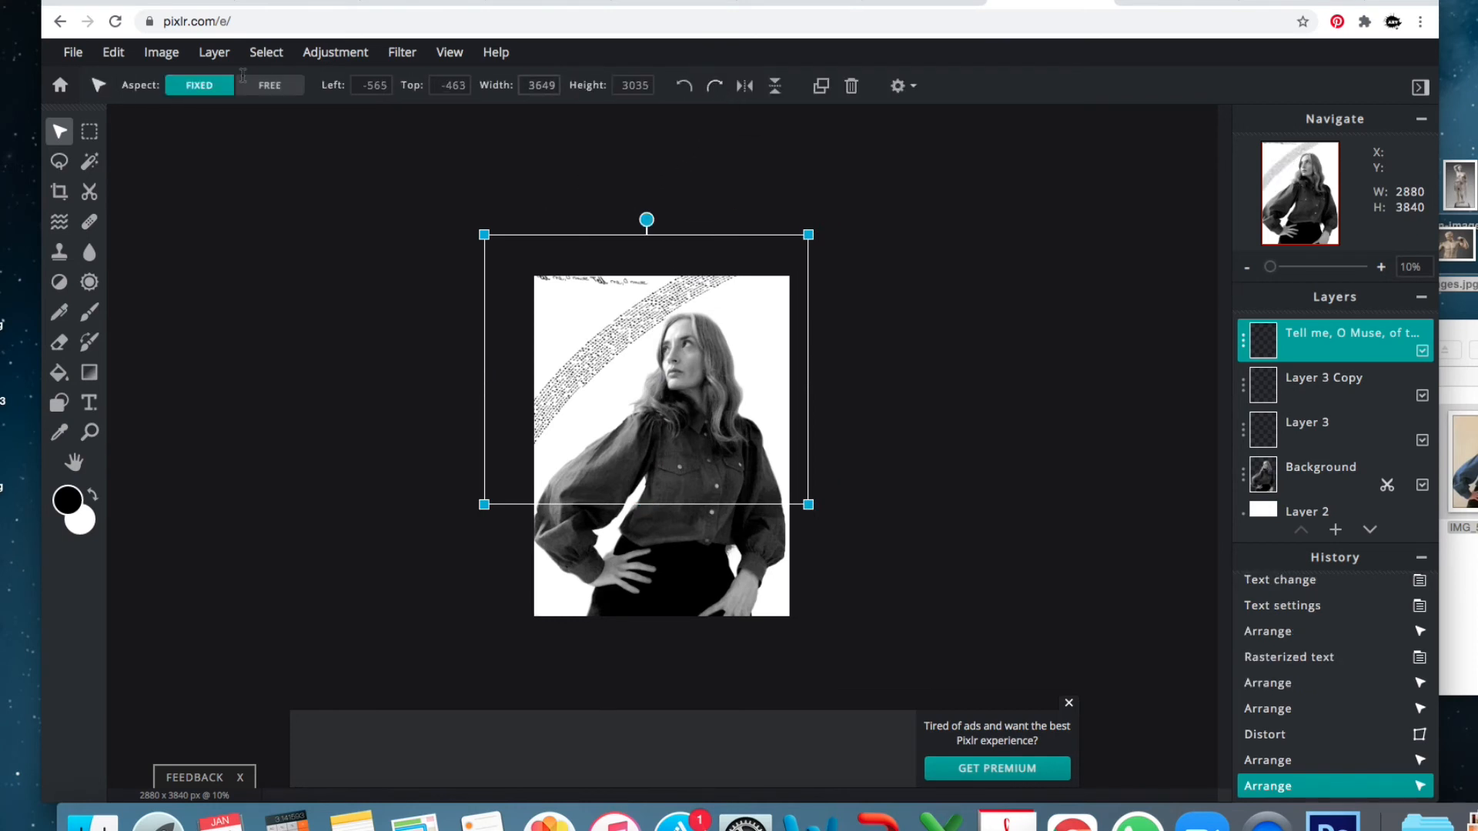
left_click(117, 54)
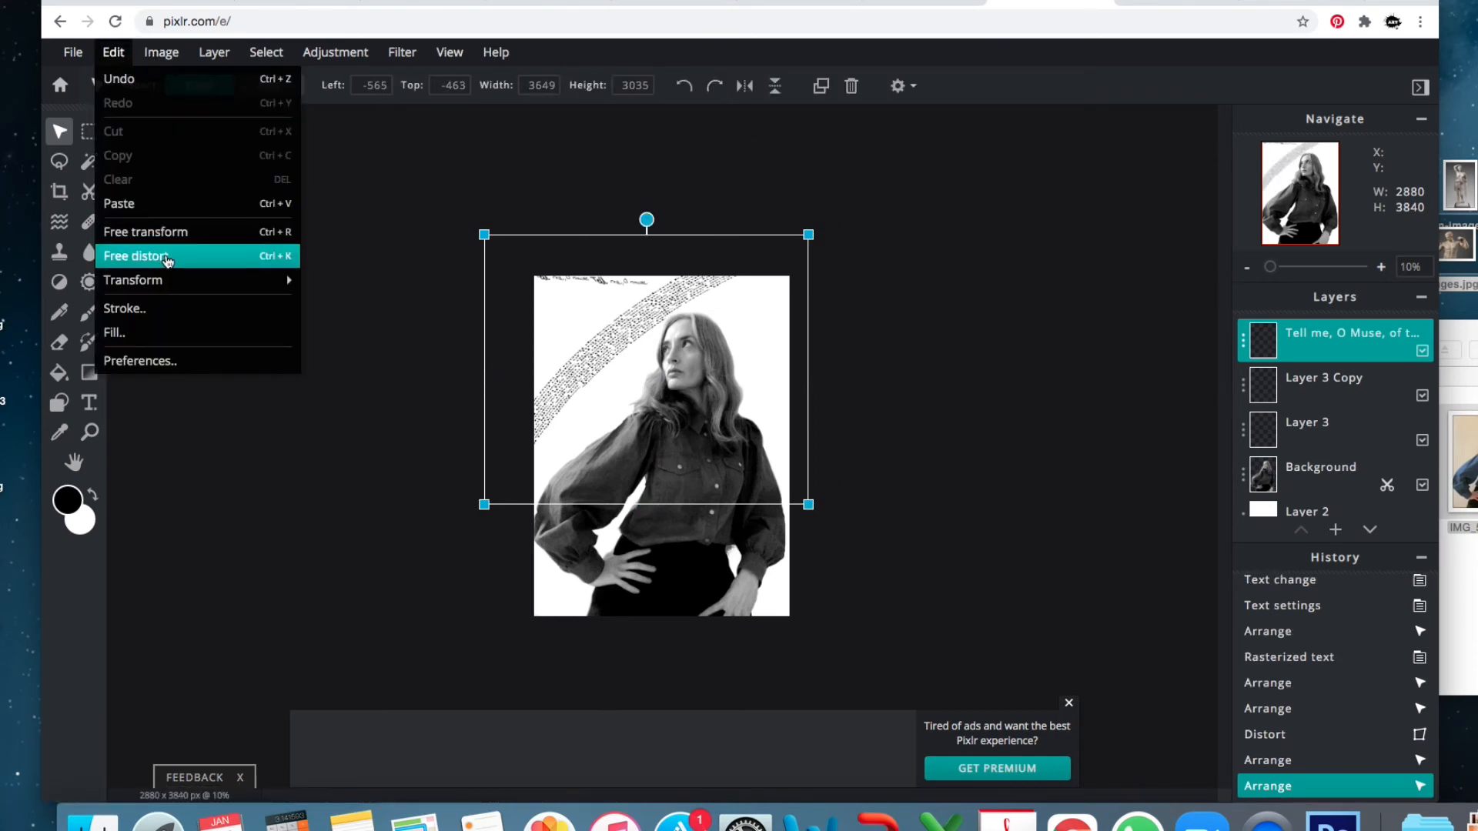
left_click(182, 259)
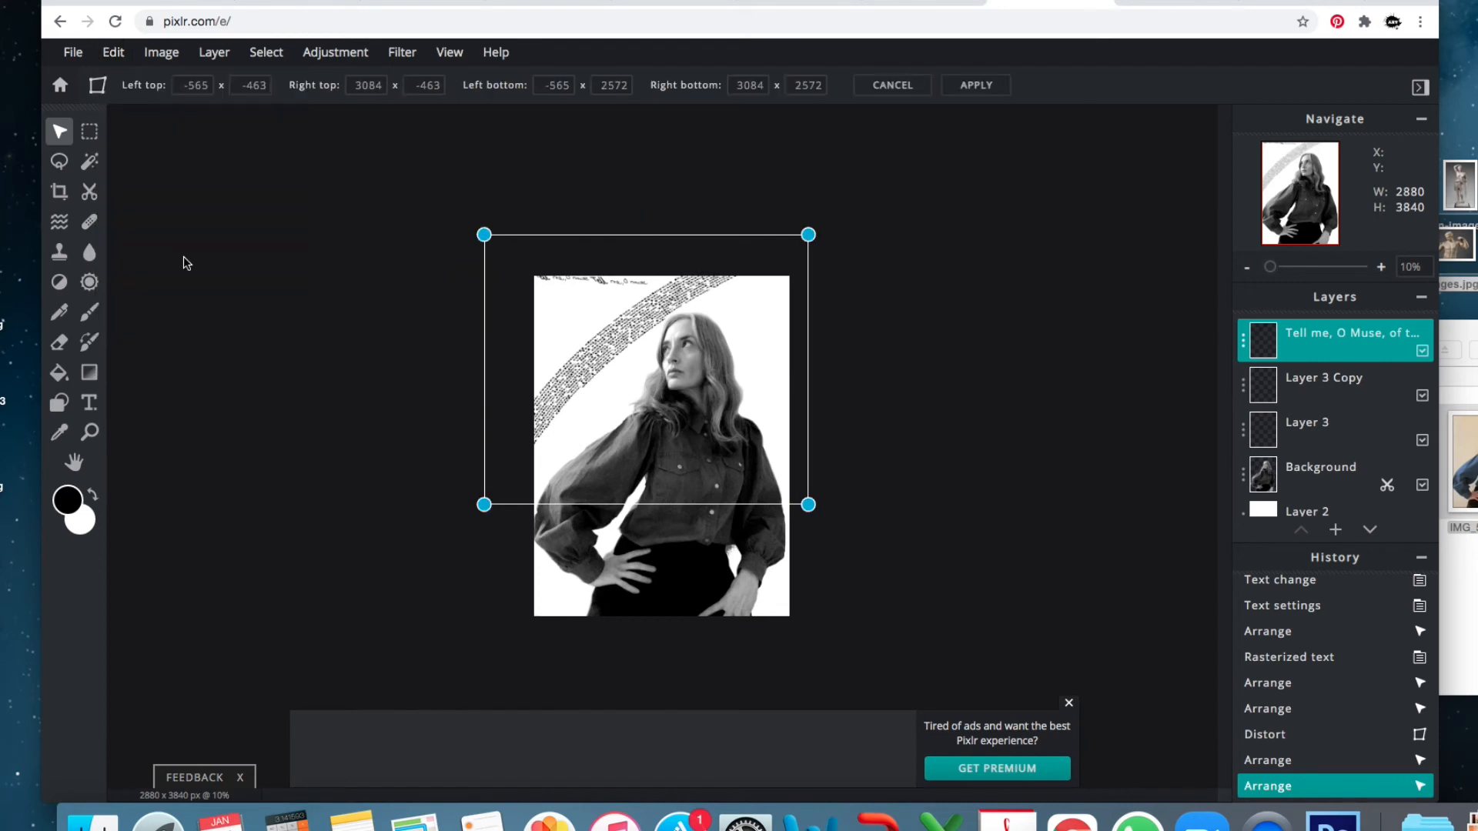
left_click_drag(482, 224, 396, 158)
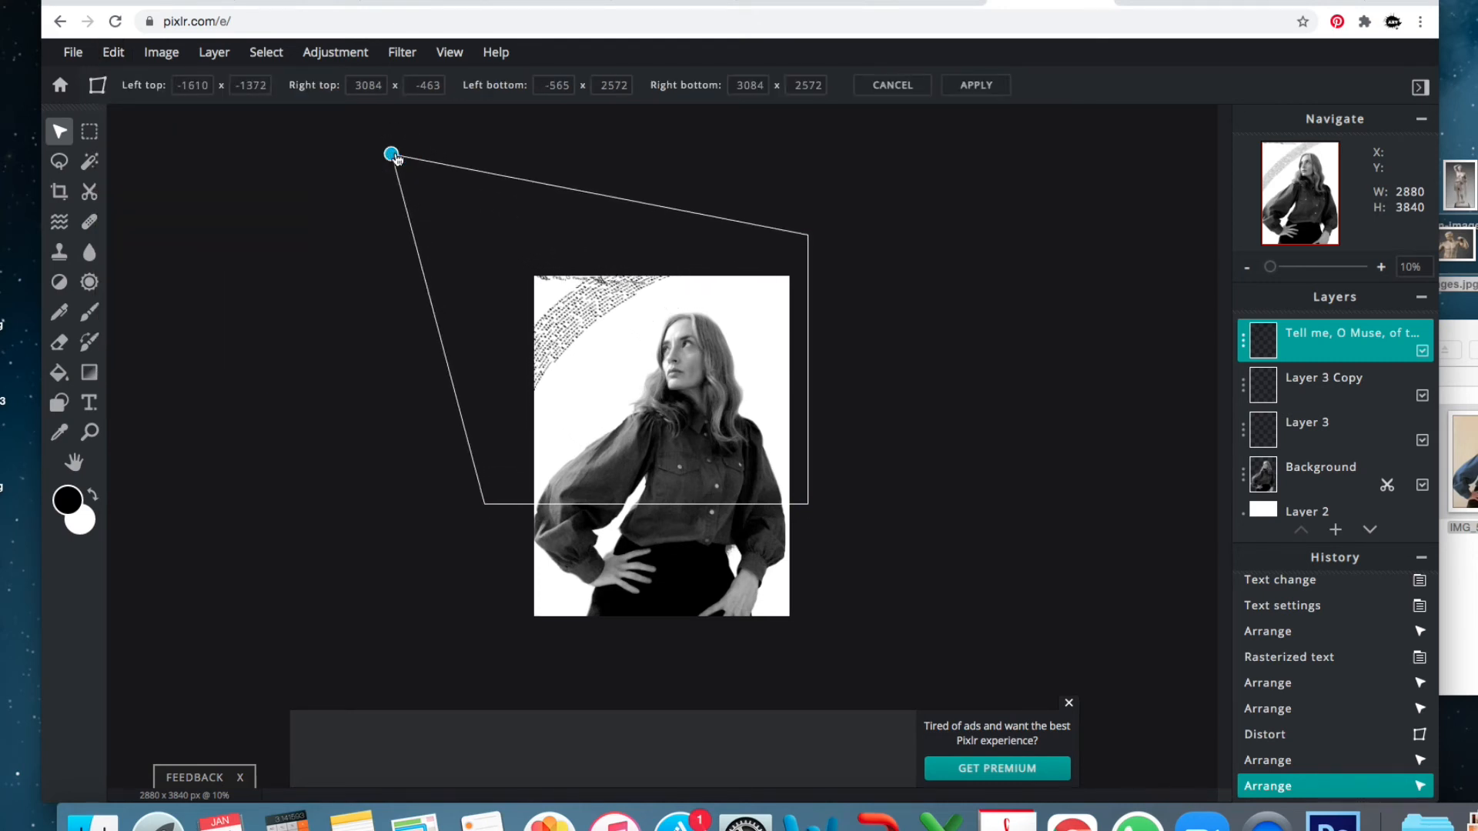
left_click_drag(592, 314, 639, 329)
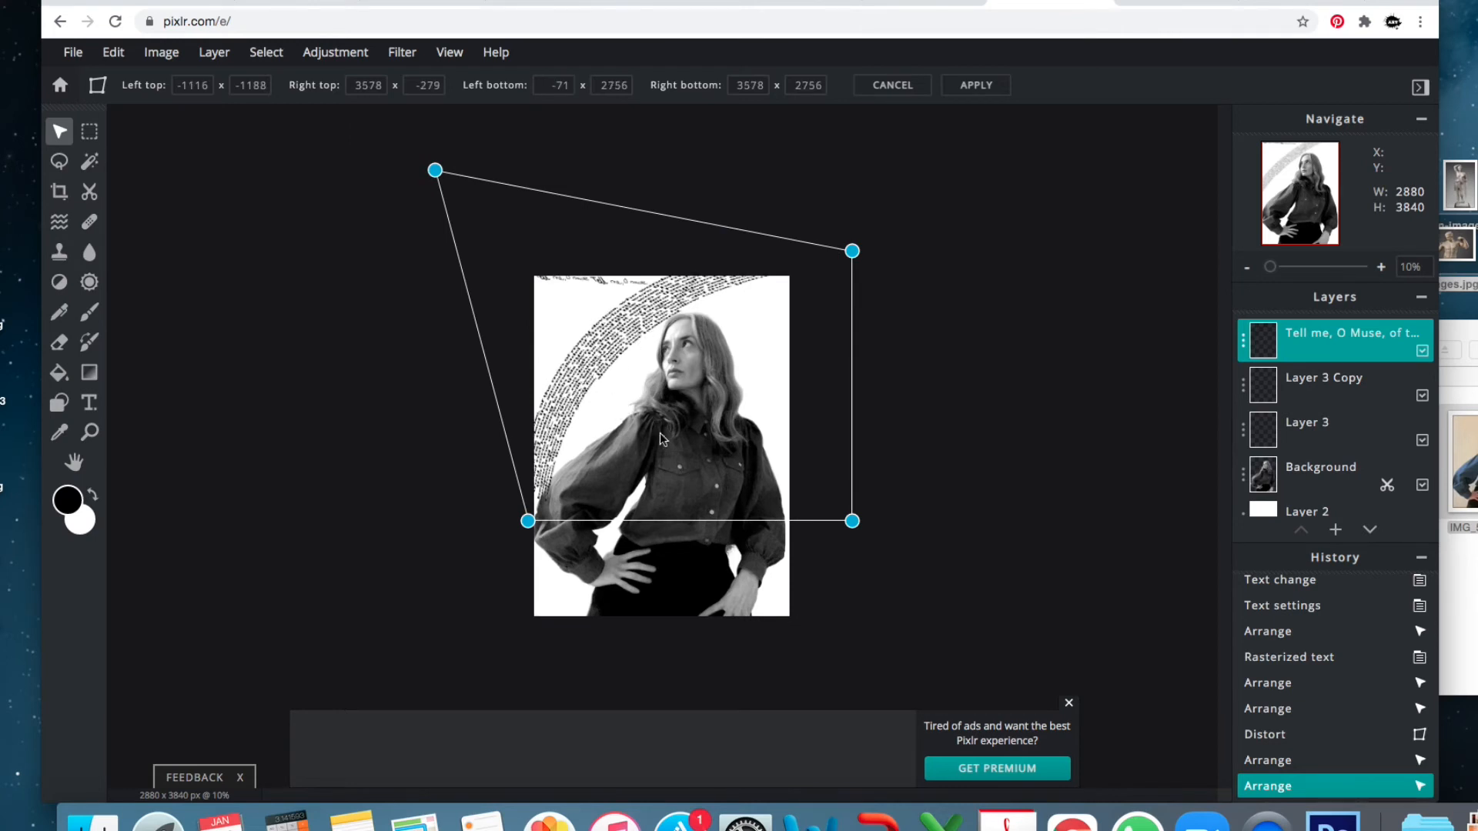
left_click_drag(852, 520, 736, 504)
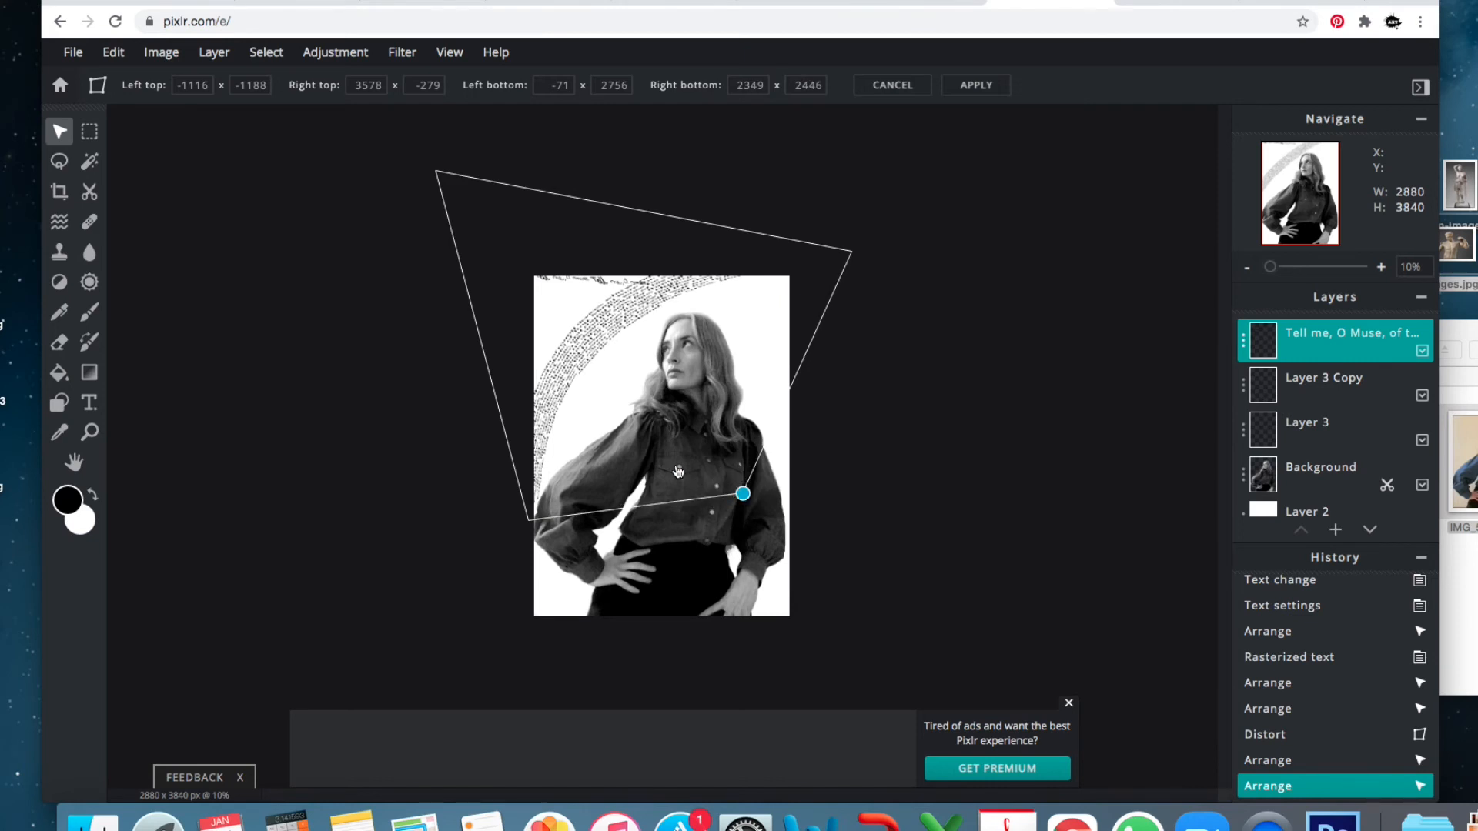
left_click(493, 372)
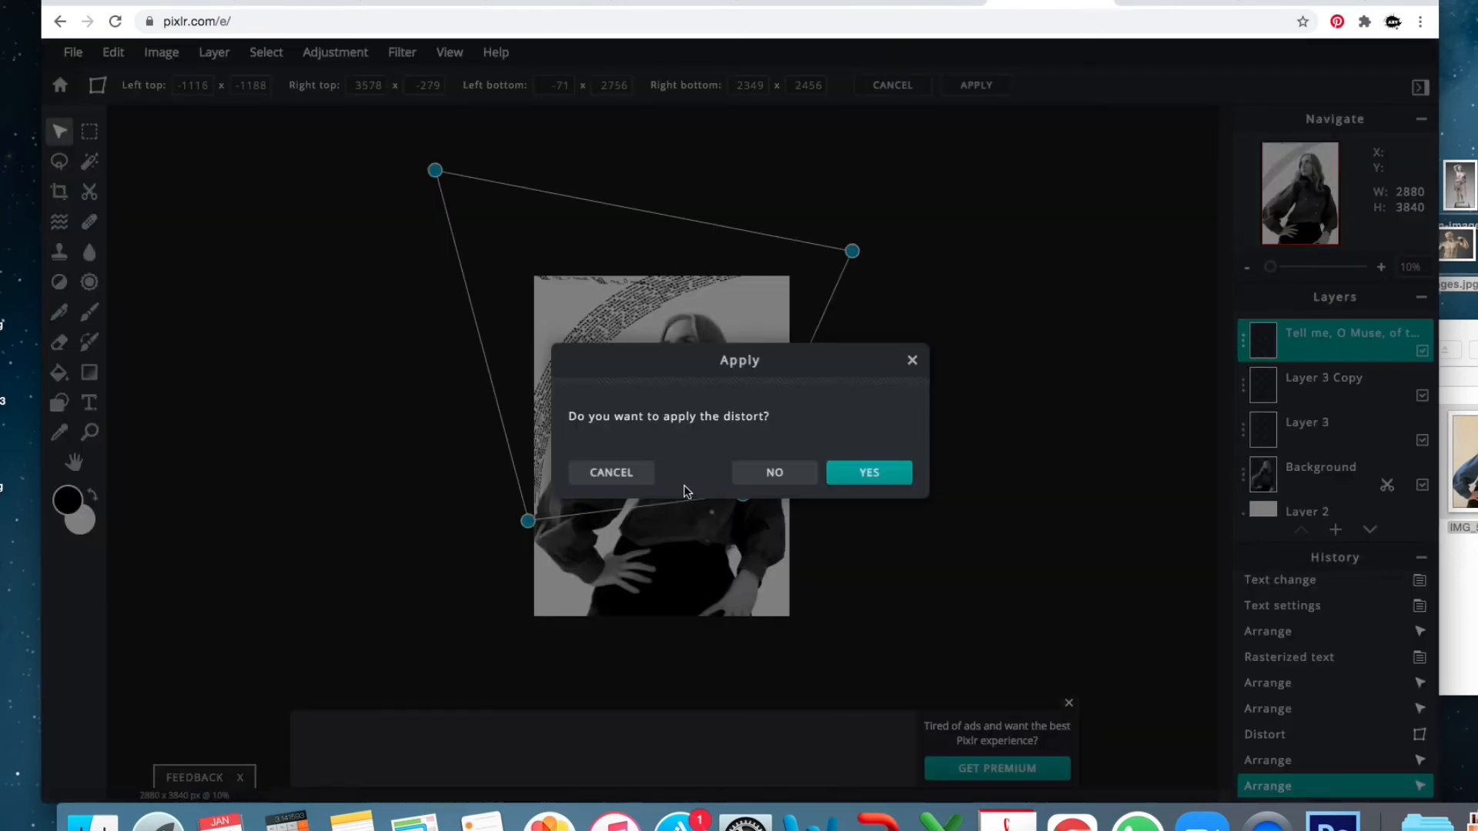
left_click(749, 475)
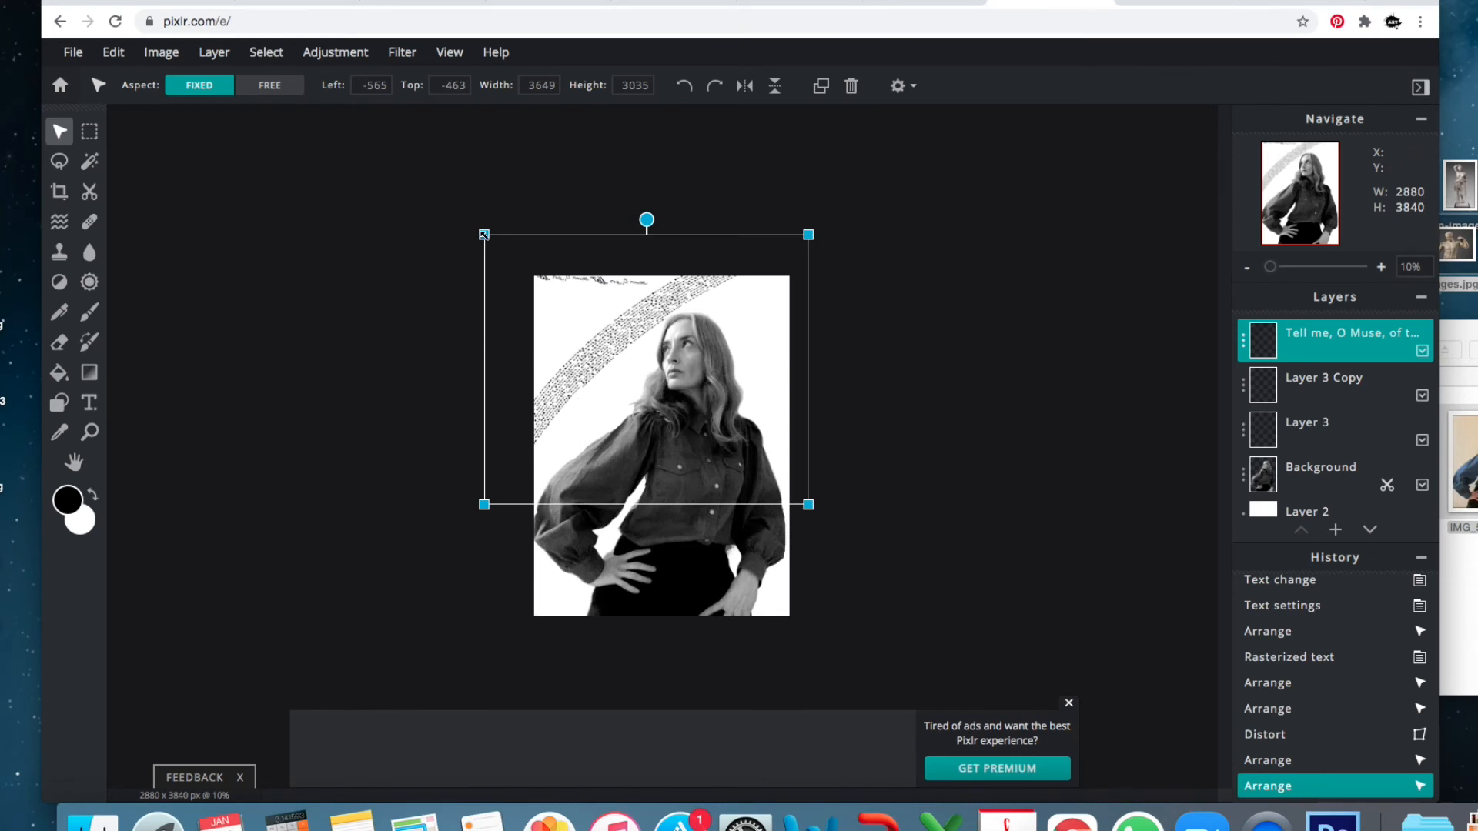
Resize the text arc to about 4084 × 3397 and position it behind the head area at about -226 left, -554 top.
mouse_move(483, 234)
left_mouse_down()
mouse_move(531, 264)
mouse_move(506, 235)
left_mouse_up()
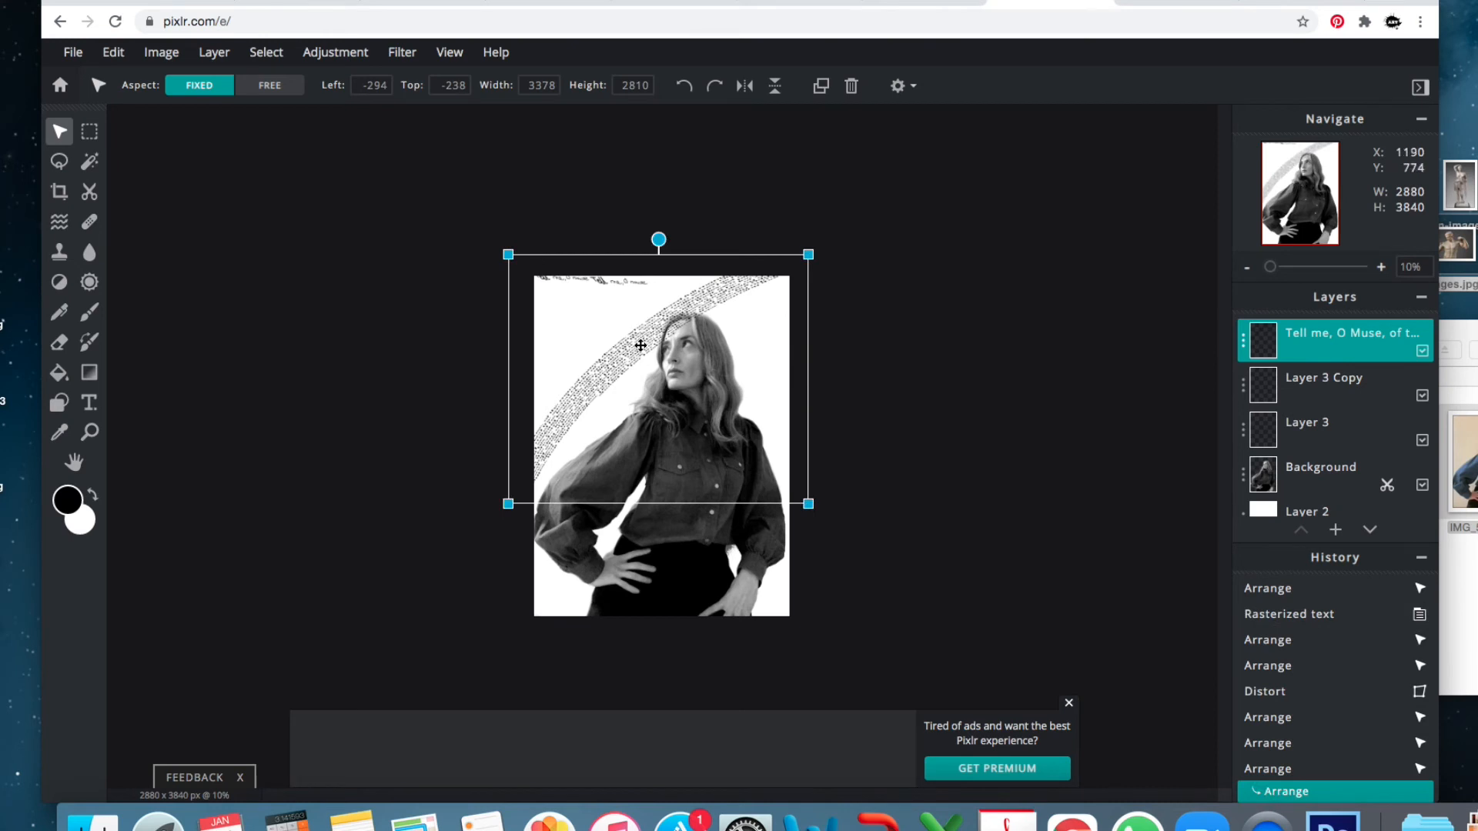
mouse_move(640, 346)
left_mouse_down()
mouse_move(650, 329)
mouse_move(659, 340)
left_mouse_up()
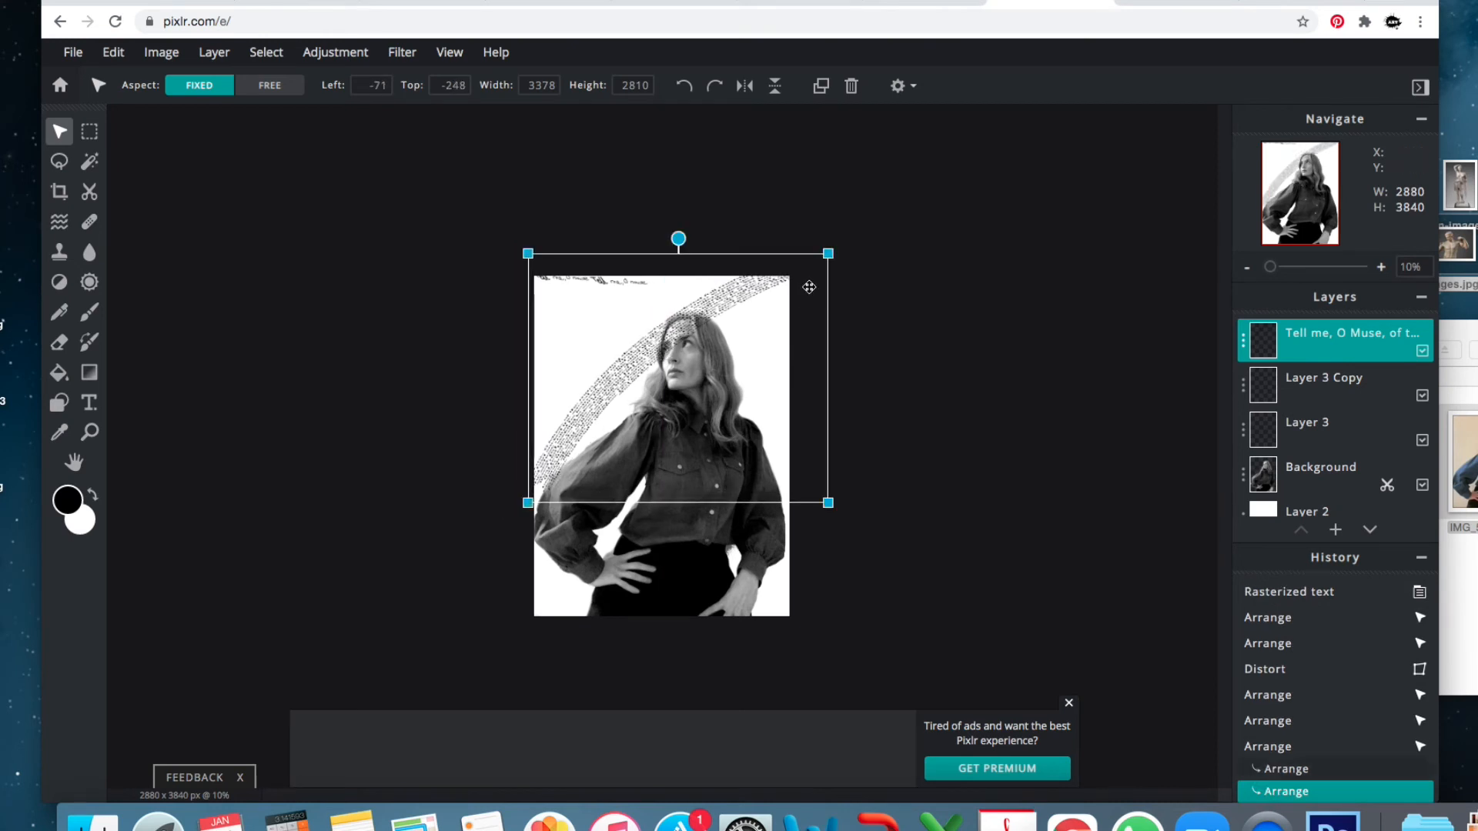
left_click_drag(828, 254, 883, 238)
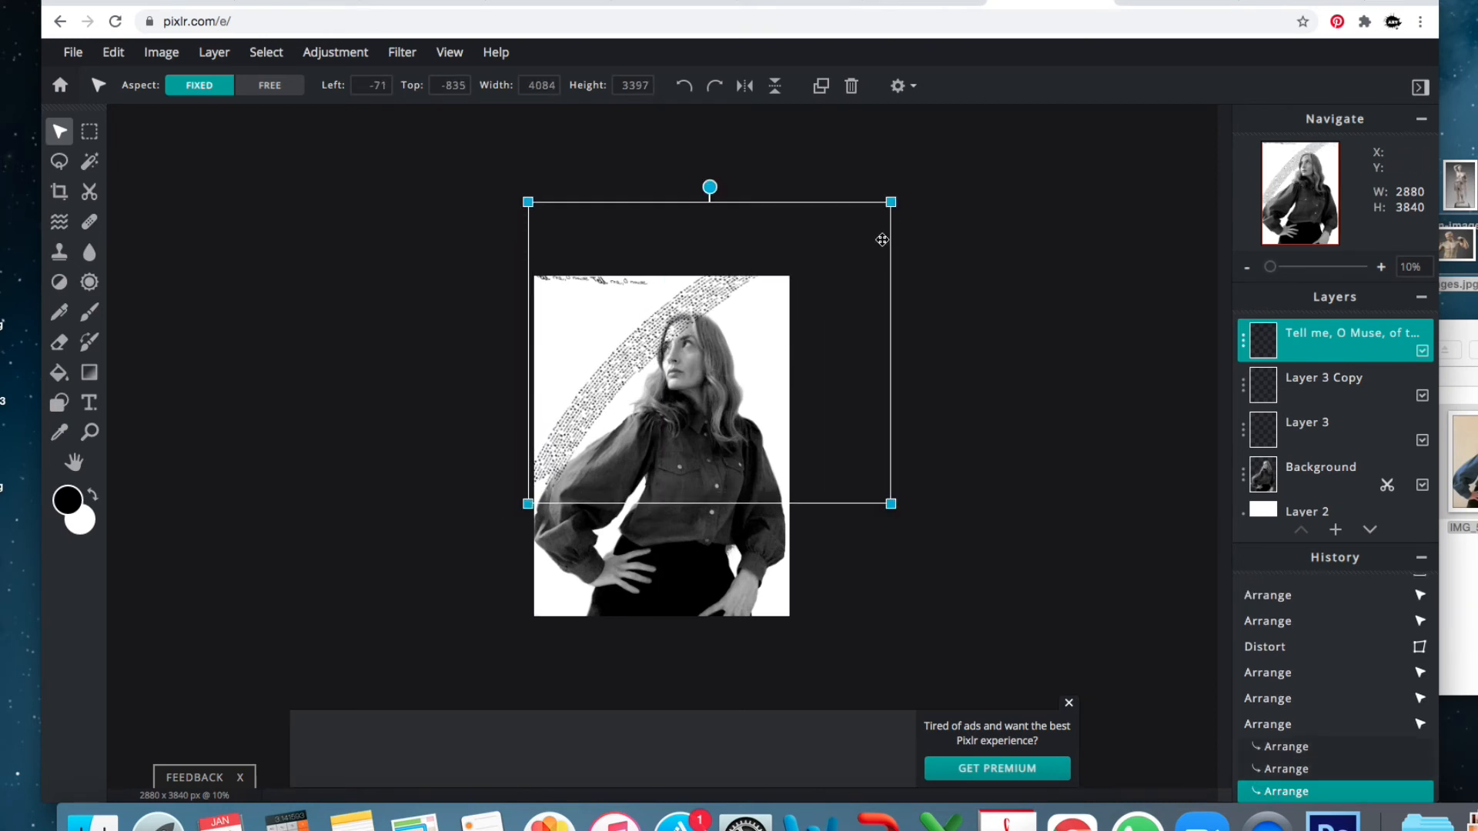
left_click_drag(794, 302, 782, 329)
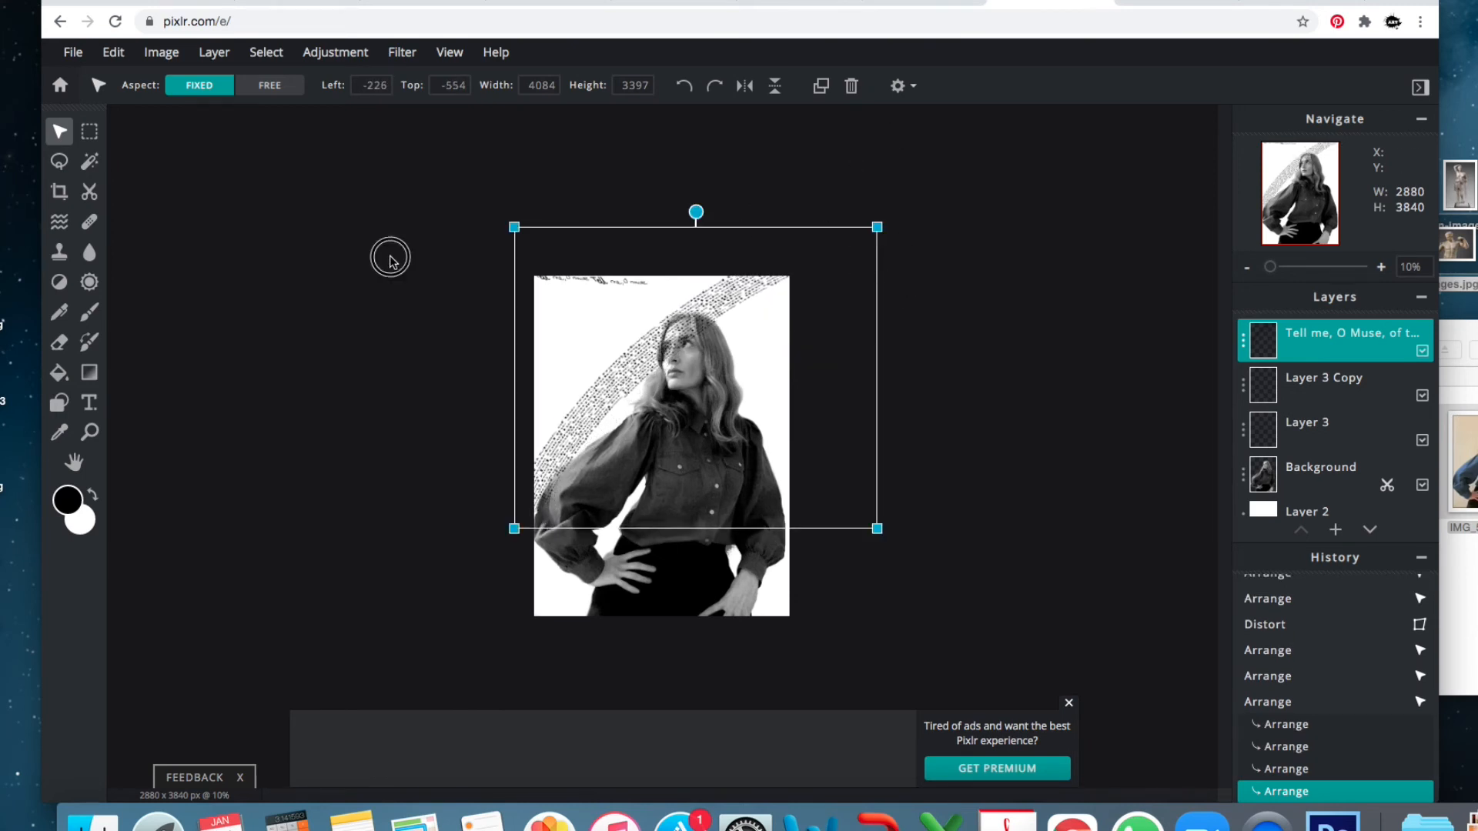
Move the Background layer with the woman to the top of the layer stack, above the text arc.
left_click(1318, 471)
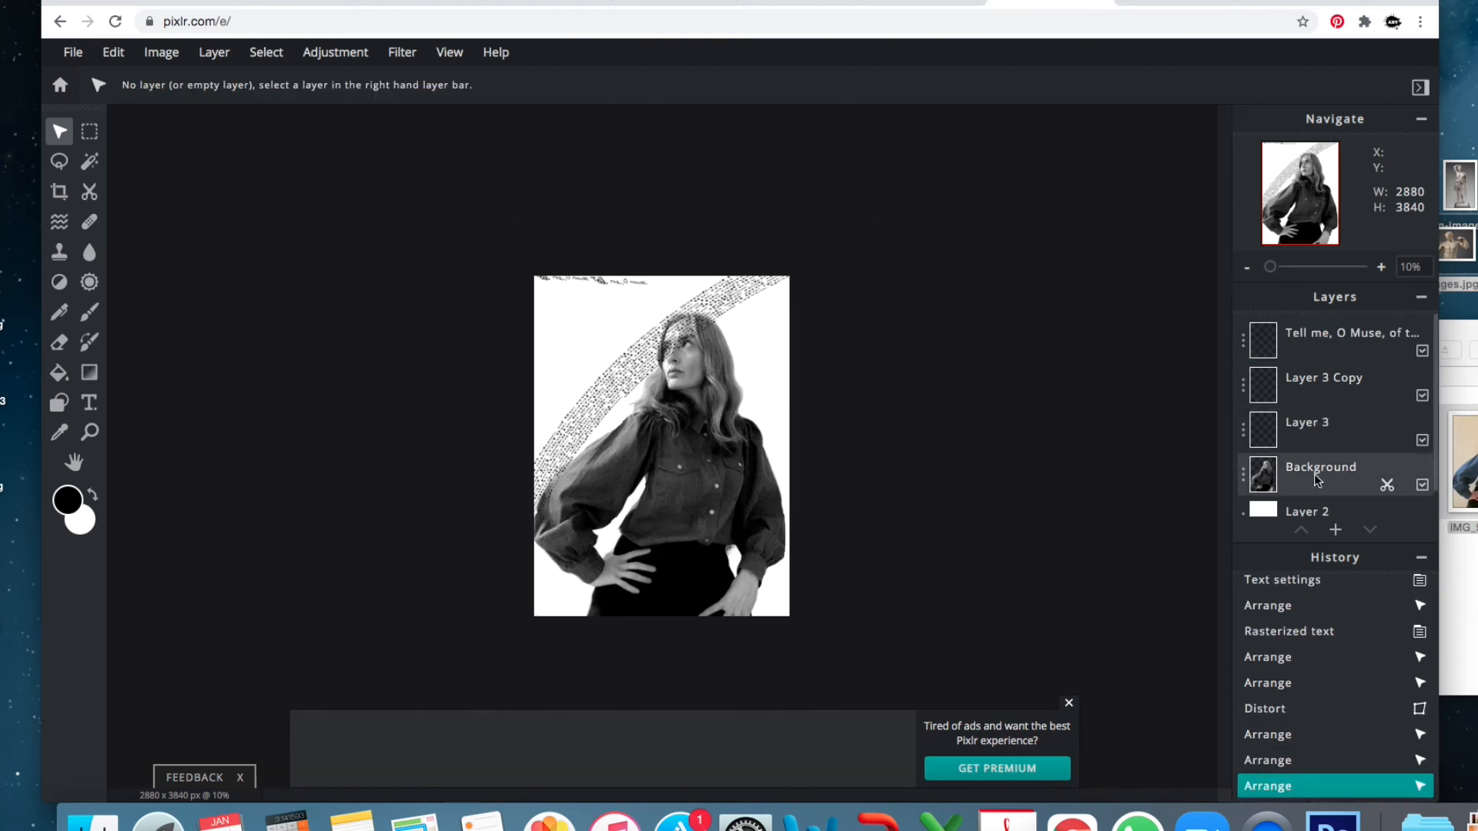
left_click_drag(1316, 477, 1335, 340)
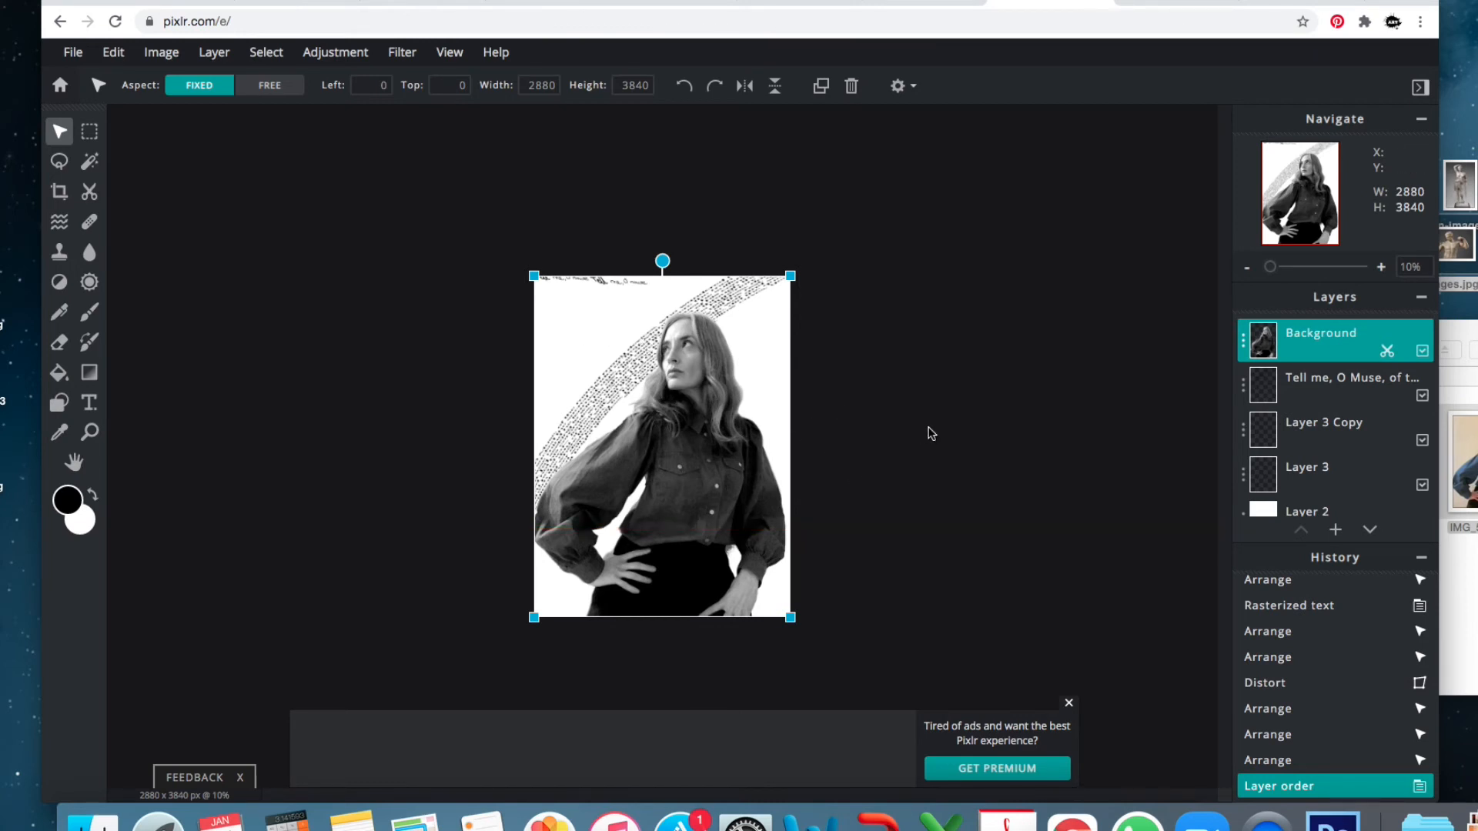
scroll(565, 286, "up", 5)
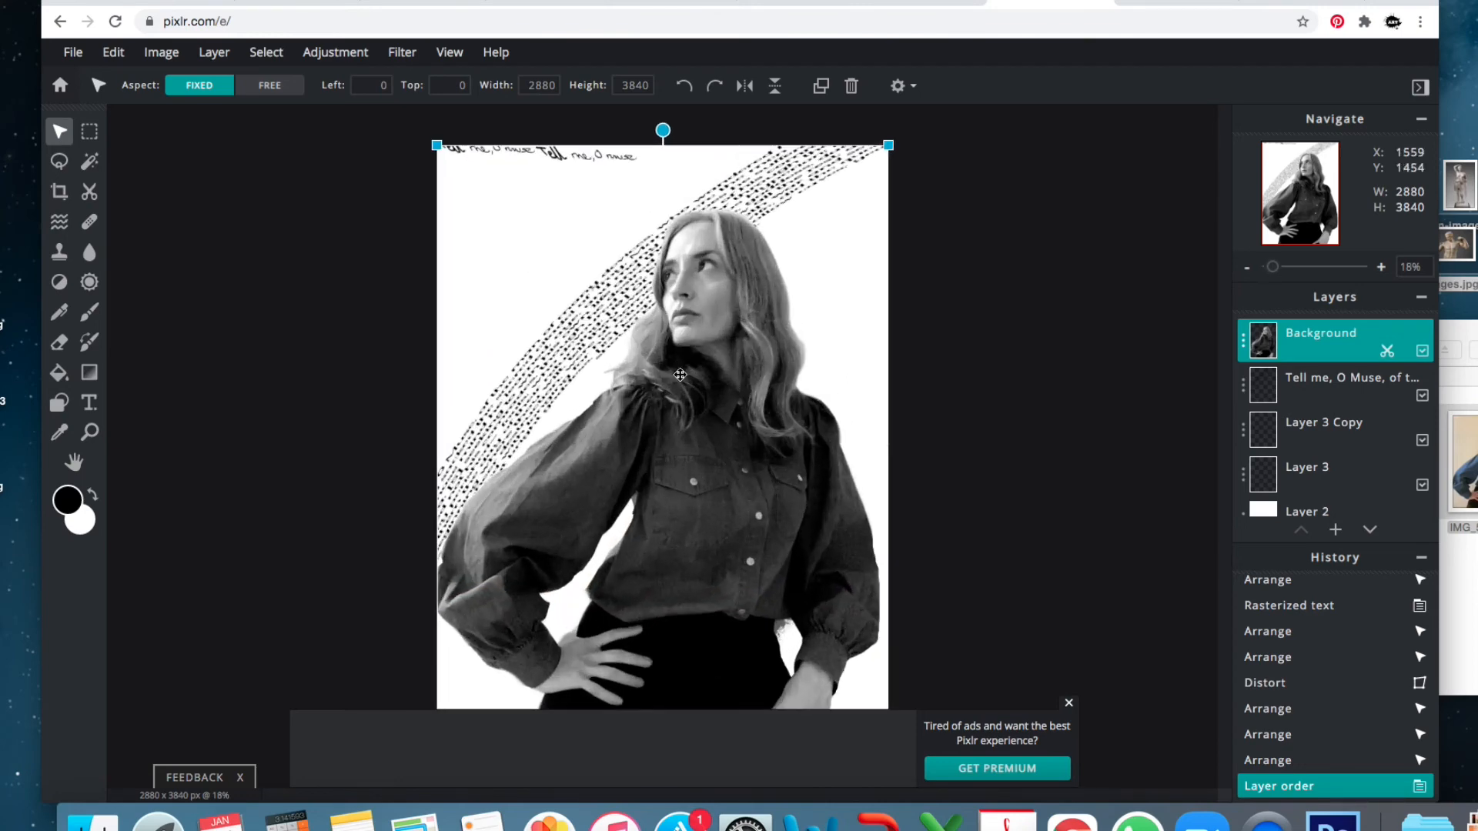
scroll(565, 287, "up", 2)
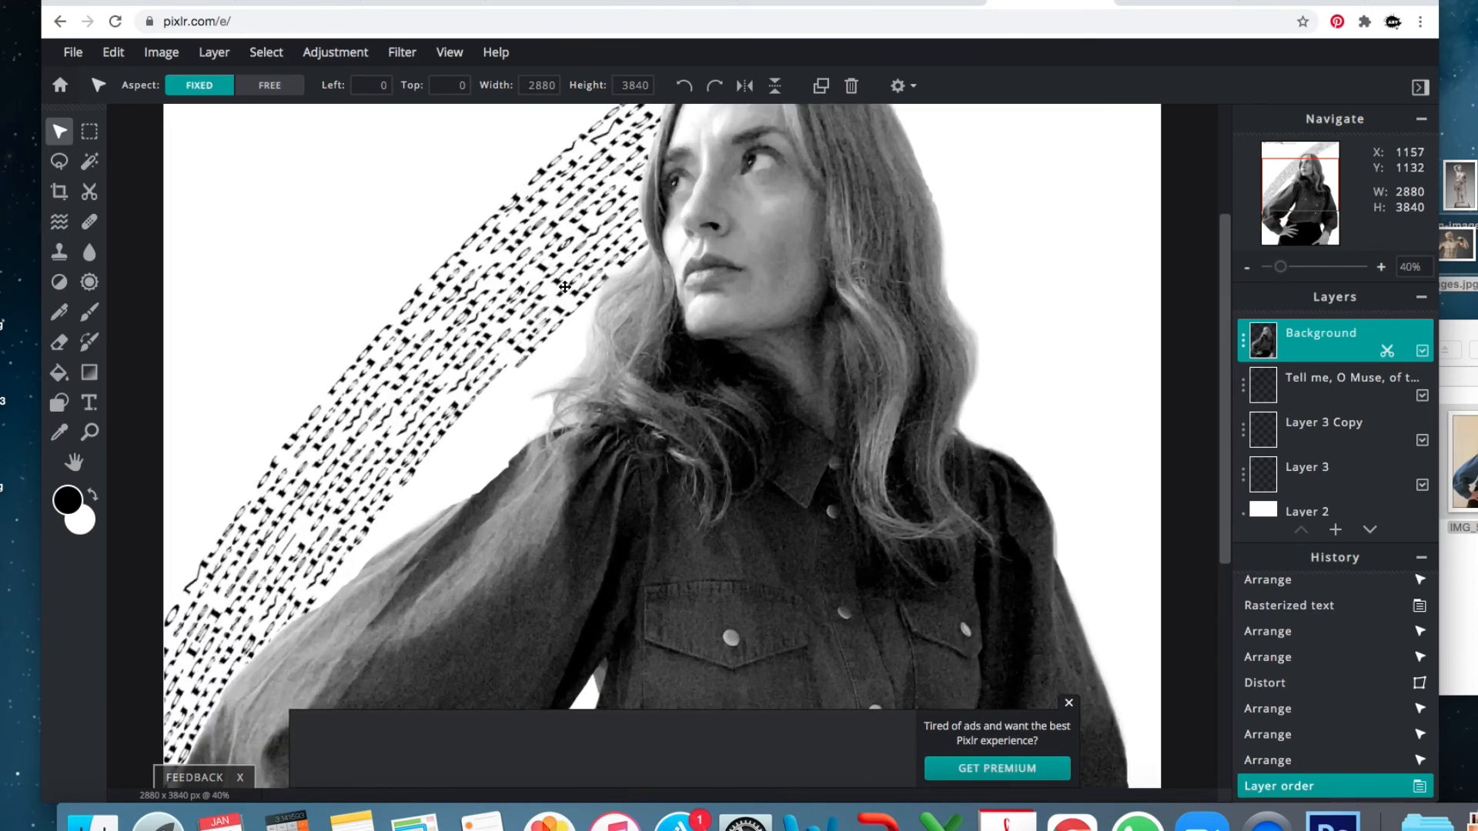
scroll(565, 287, "down", 4)
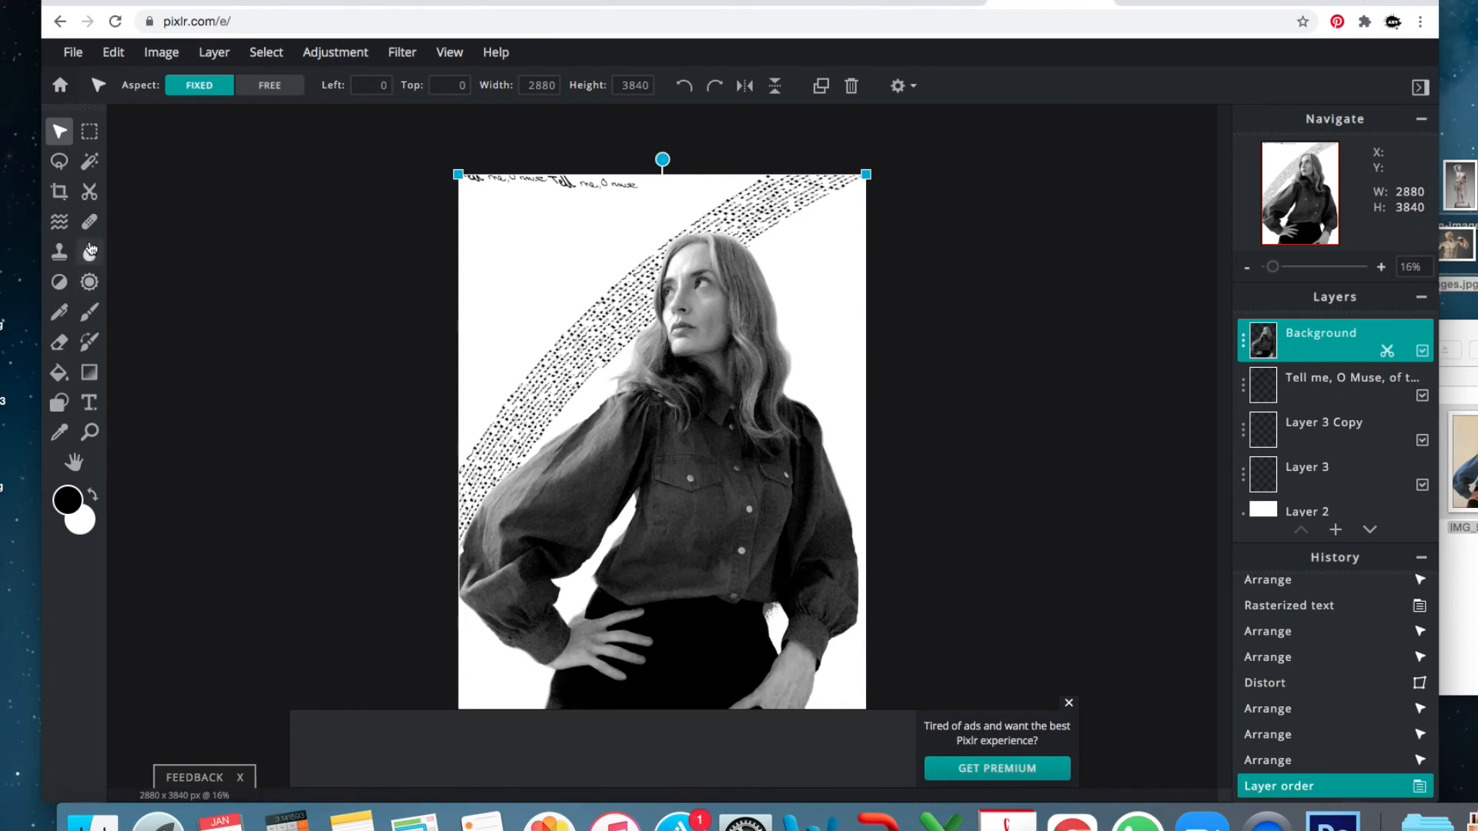
Add a new text layer and replace its placeholder with the passage starting "But when, as the seasons revolved, the year came".
left_click(89, 403)
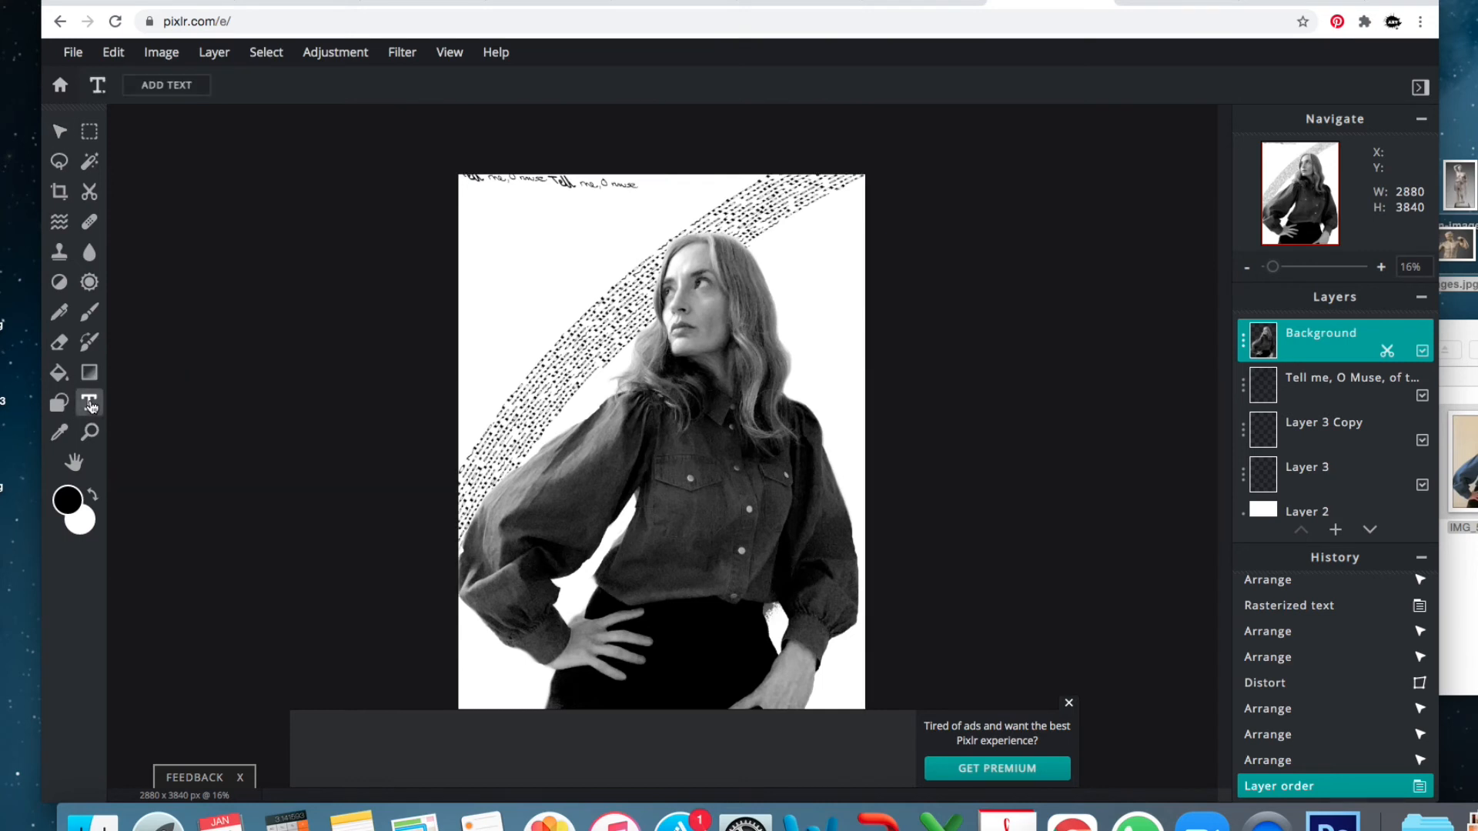
left_click(170, 87)
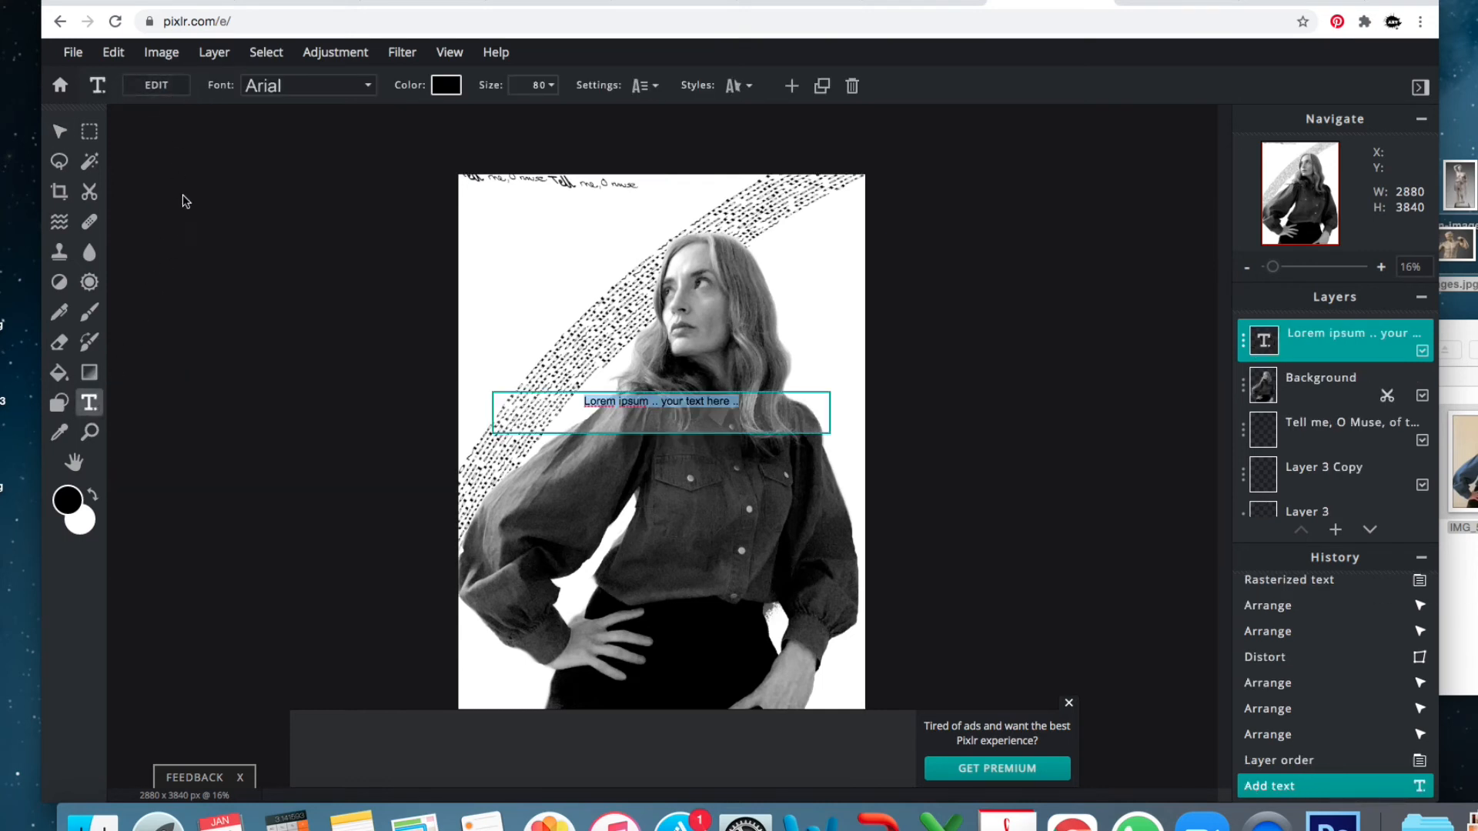
key("super+Tab")
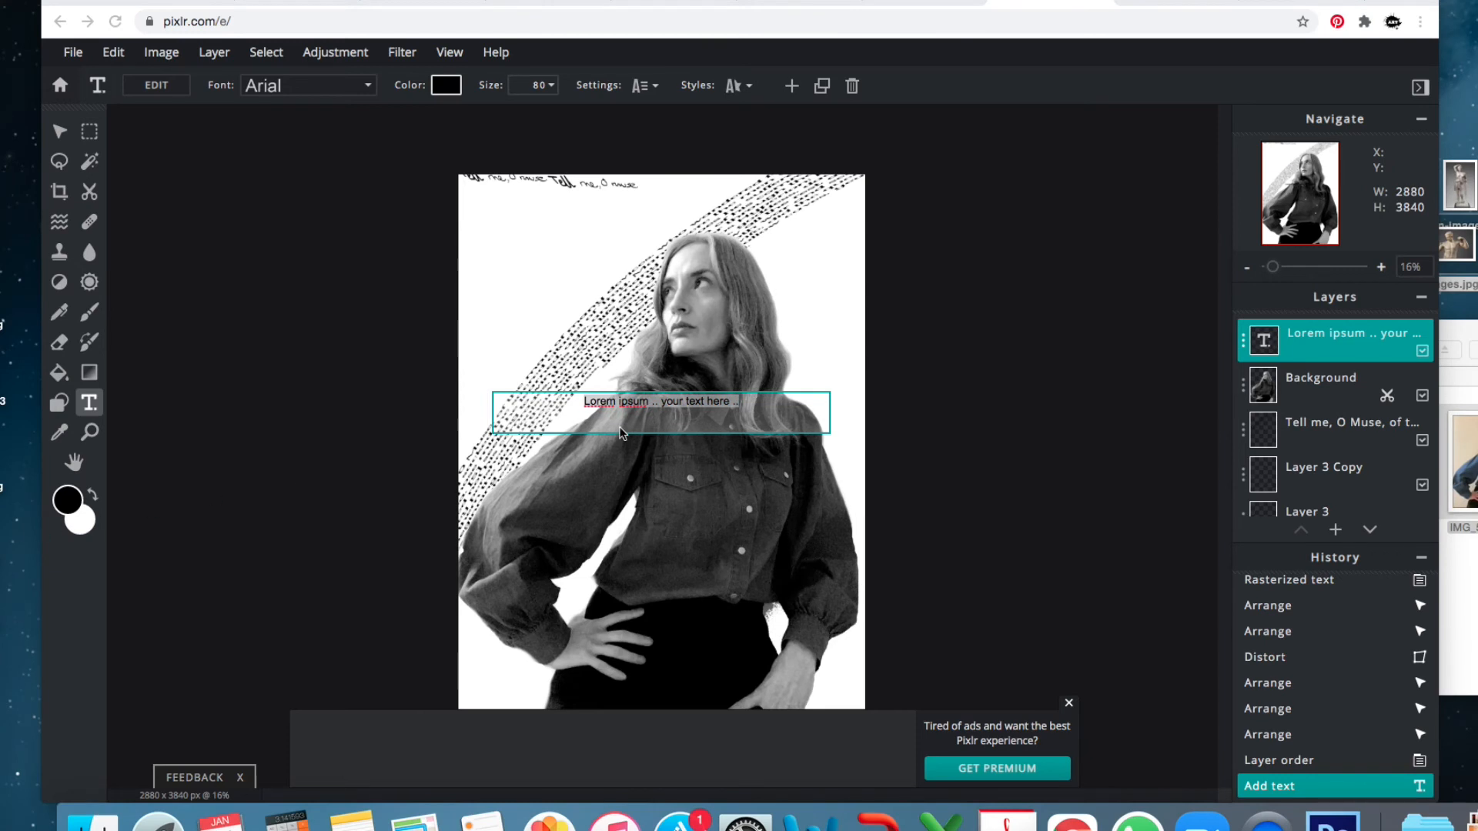
left_click(668, 409)
left_click_drag(694, 401, 564, 399)
type("But when, as the seasons revolved, the year came in which the gods had ordained that he should return home to Ithaca, not even there was he free from toils, even among his own folk. And all the gods pitied him [20] save Poseidon; but he continued to rage unceasingly against godlike Odysseus until at length he reached his own land. Howbeit Poseidon had gone among the far-off Ethiopians—the Ethiopians who dwell sundered in twain, the farthermost of men, some where Hyperion sets and some where he rises, [25] there to receive a hecatomb of bulls and rams, and there he was taking his joy, sitting at the feast; but the other gods were gathered together in the halls of Olympian Zeus. Among them the father of gods and men was first to speak, for in his heart he thought of noble Aegisthus, [30] whom far-famed Orestes, Agamemnon's son, had slain. Thinking on him he spoke among the immortals, and")
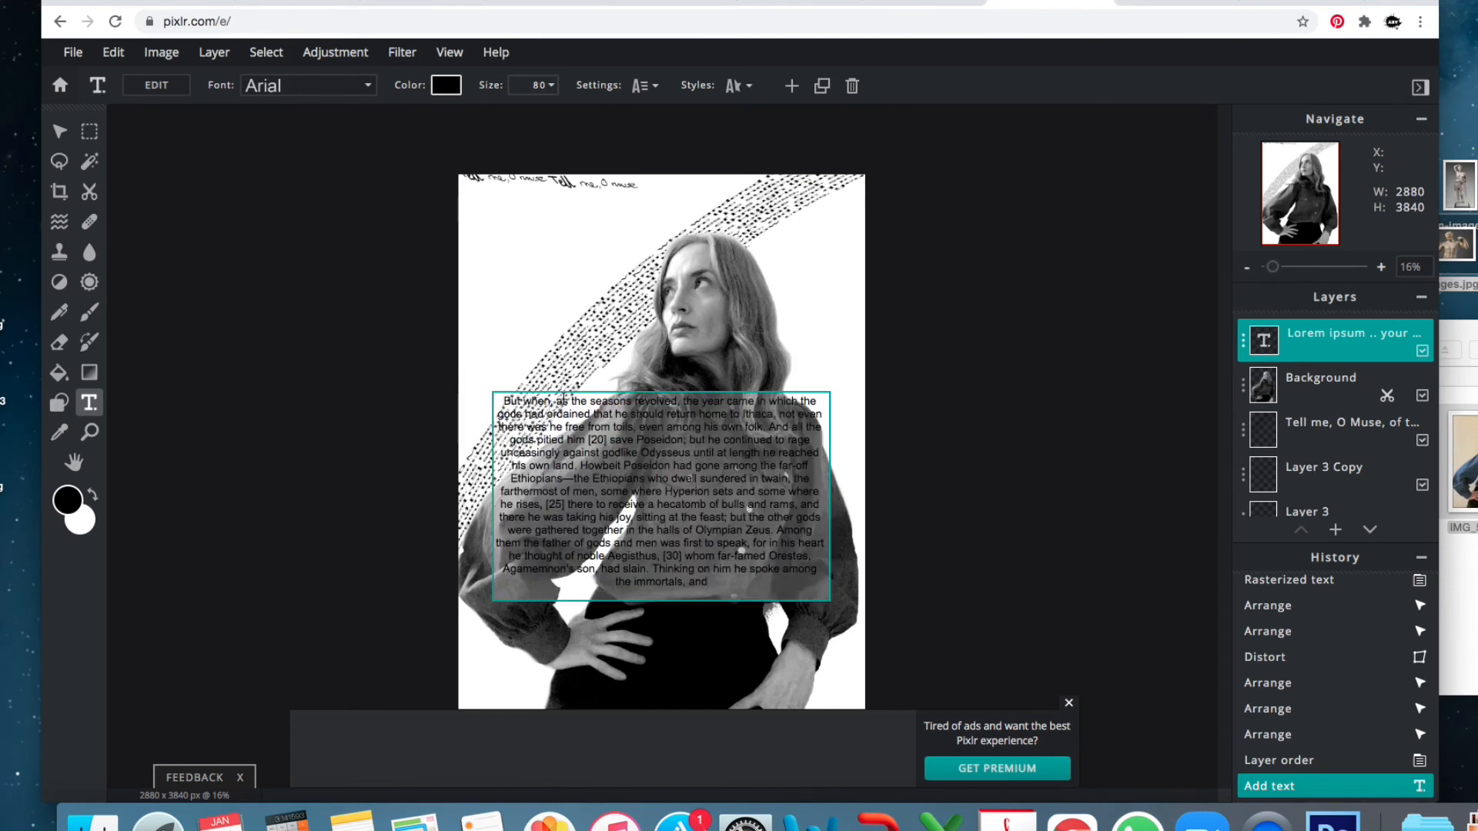
Set the font of the whole new passage to Atthens.
left_click_drag(751, 591, 219, 277)
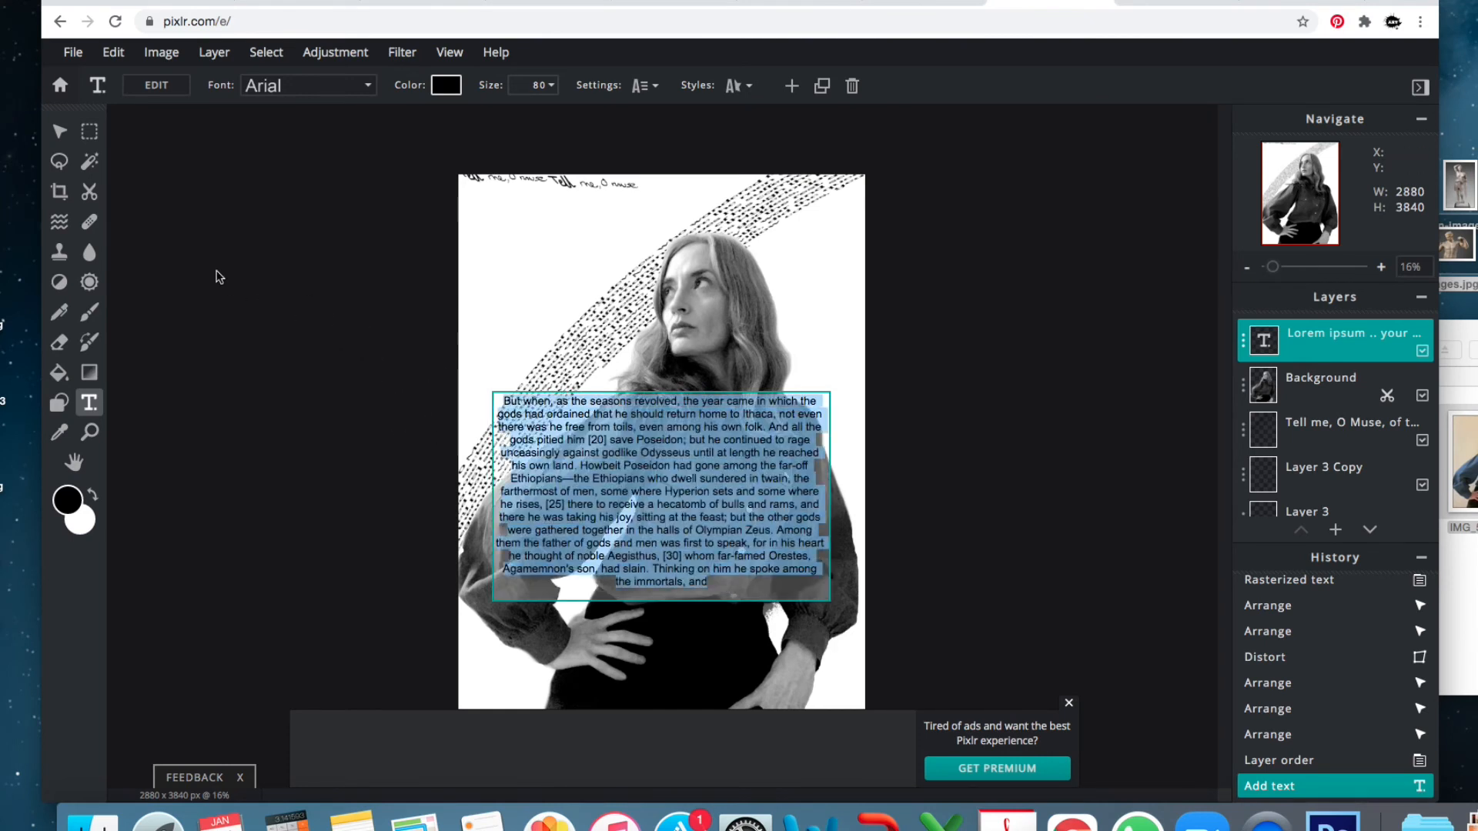
left_click(343, 87)
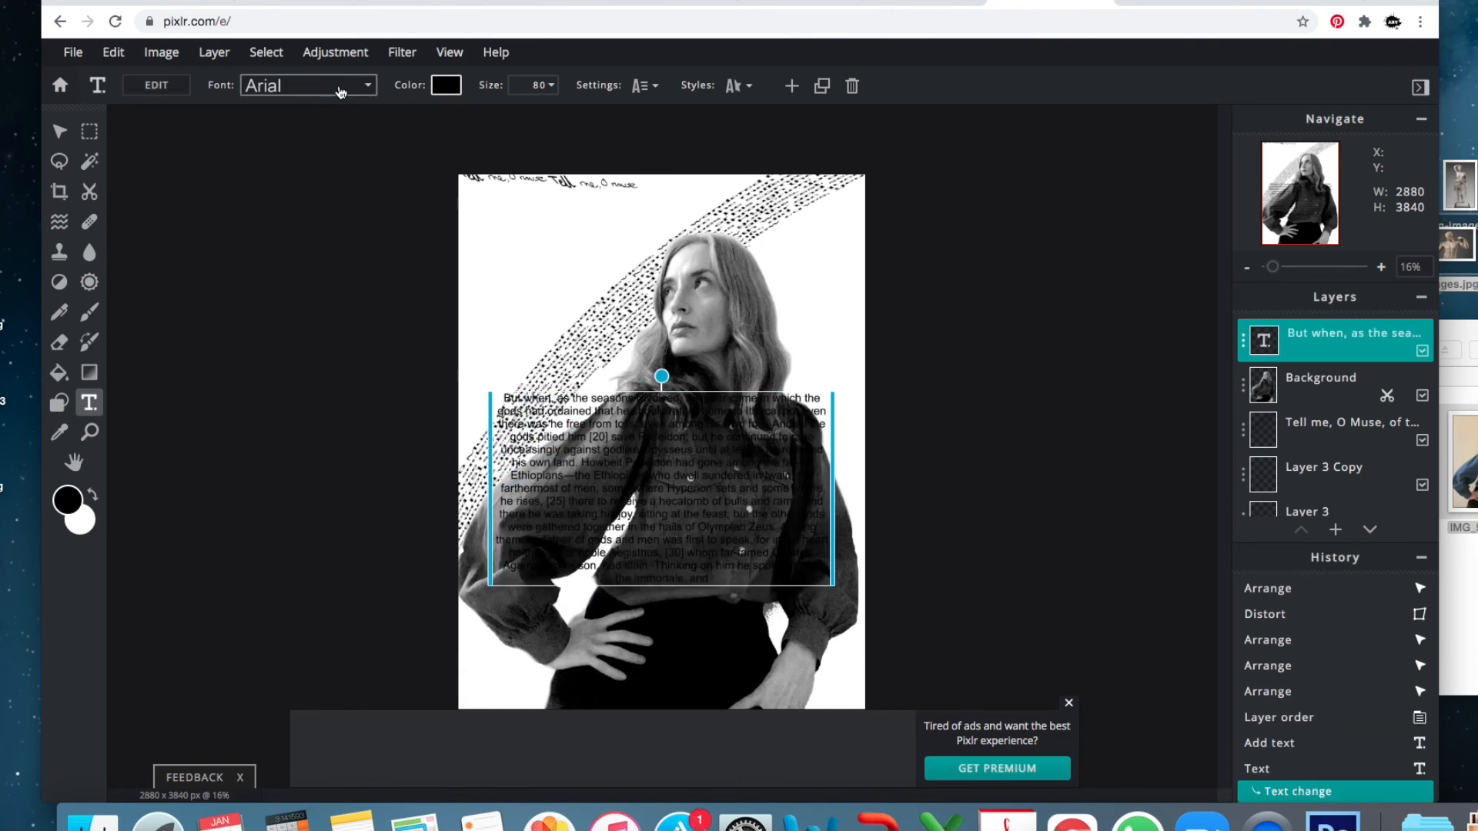
left_click(366, 86)
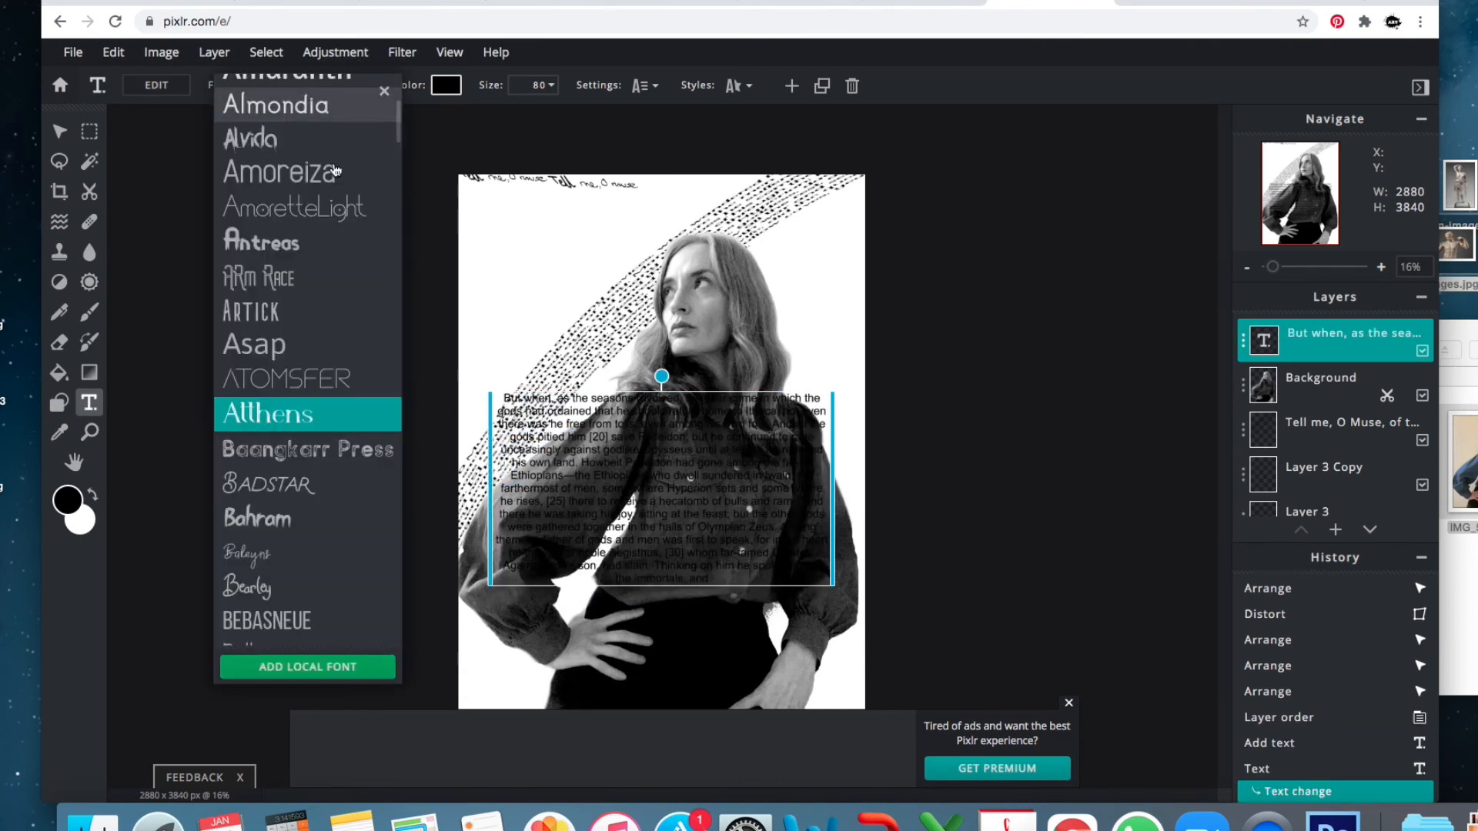
left_click(322, 425)
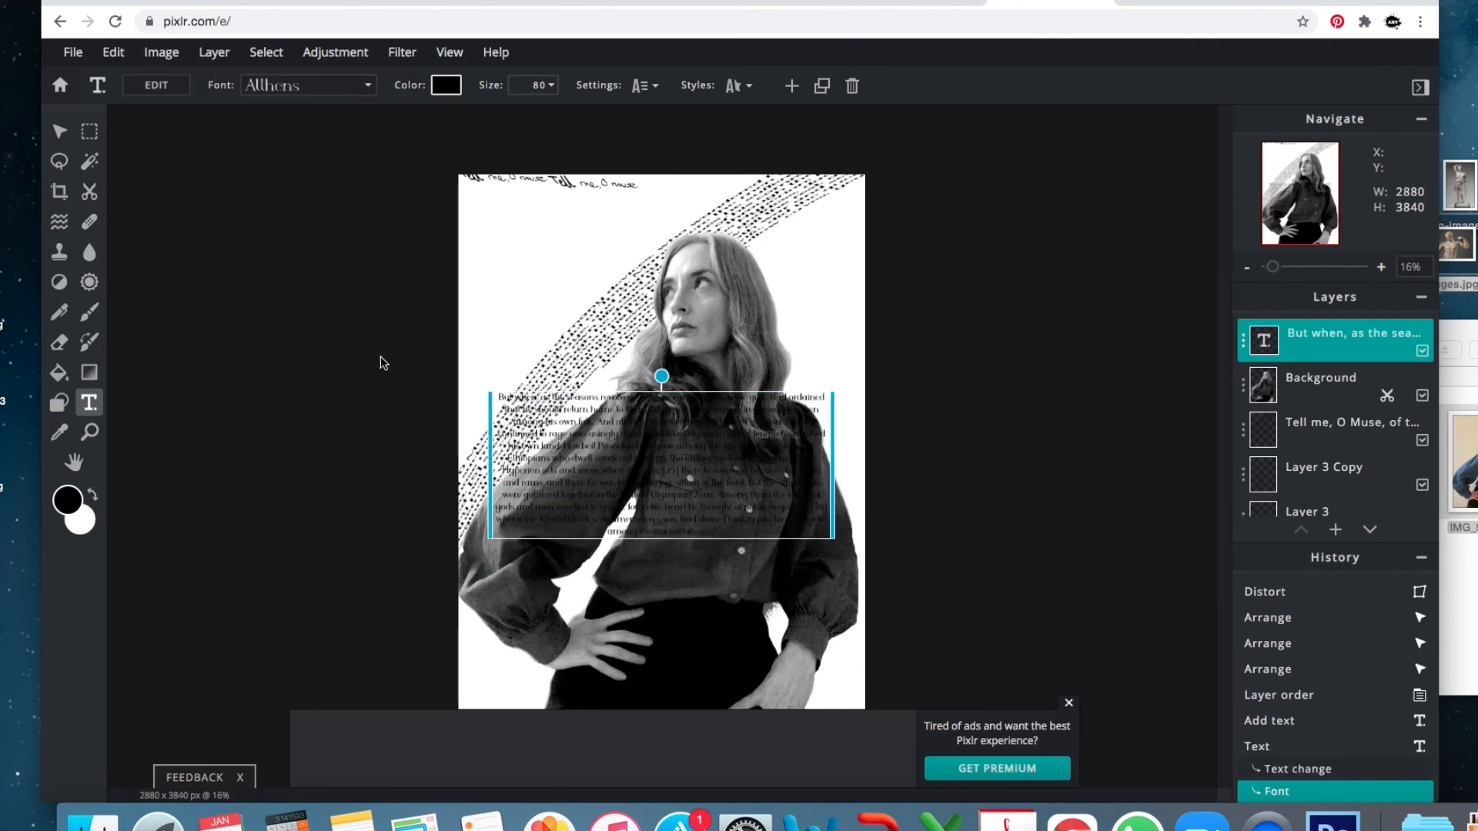
Change the passage's text color to light orange #FEB940.
left_click(445, 85)
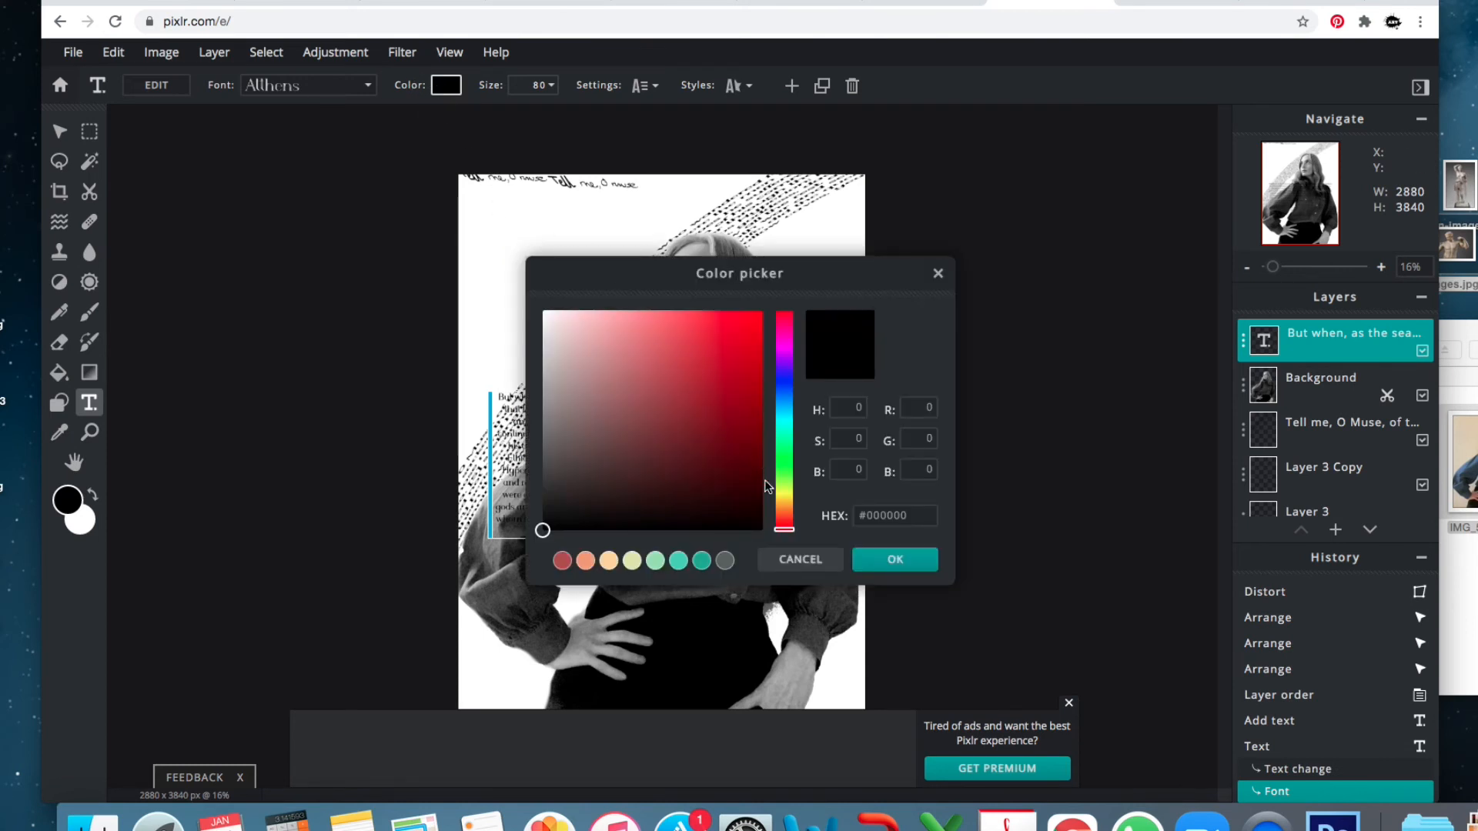
left_click(790, 503)
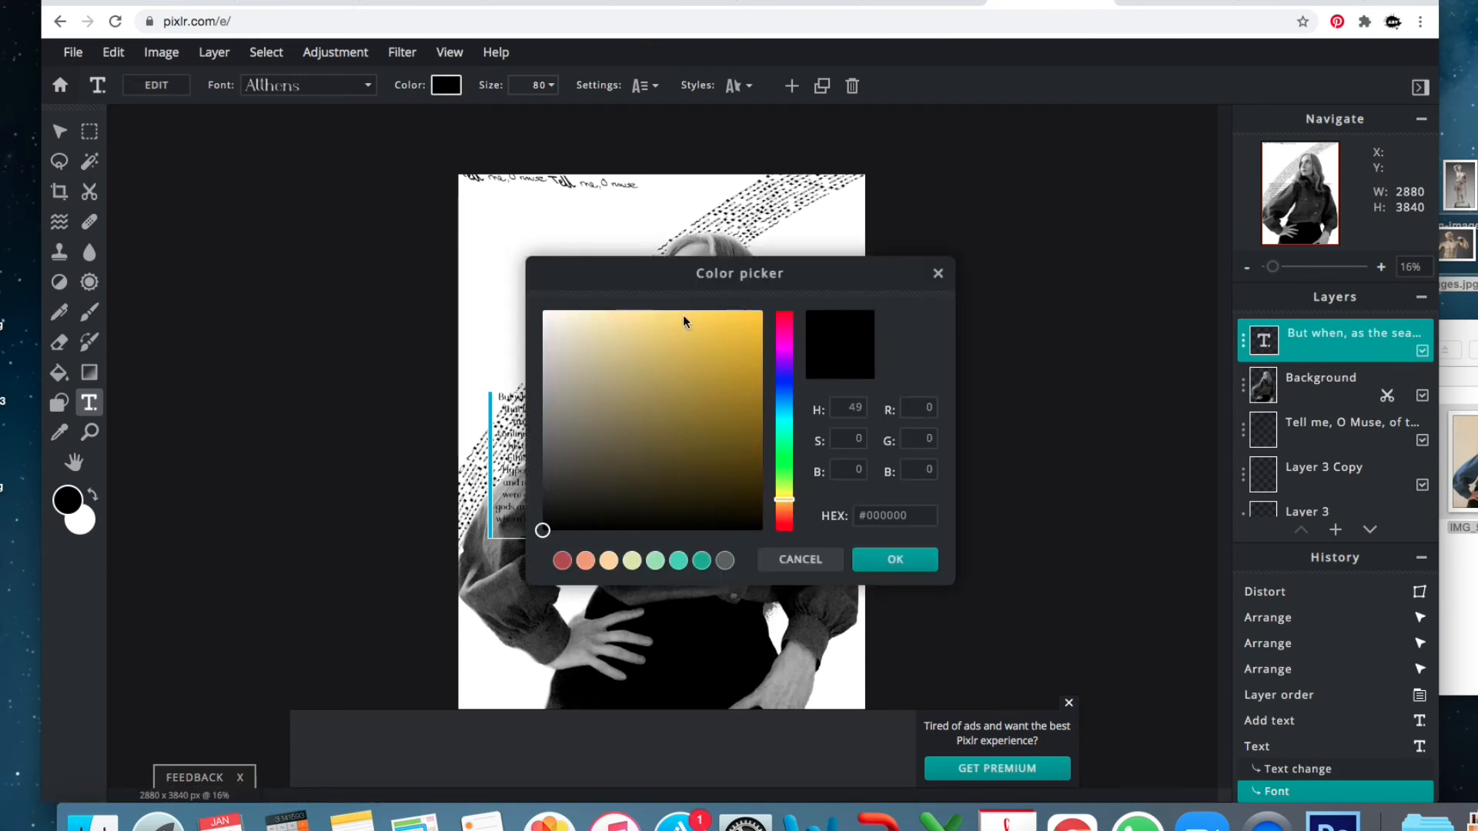
left_click_drag(785, 493, 786, 514)
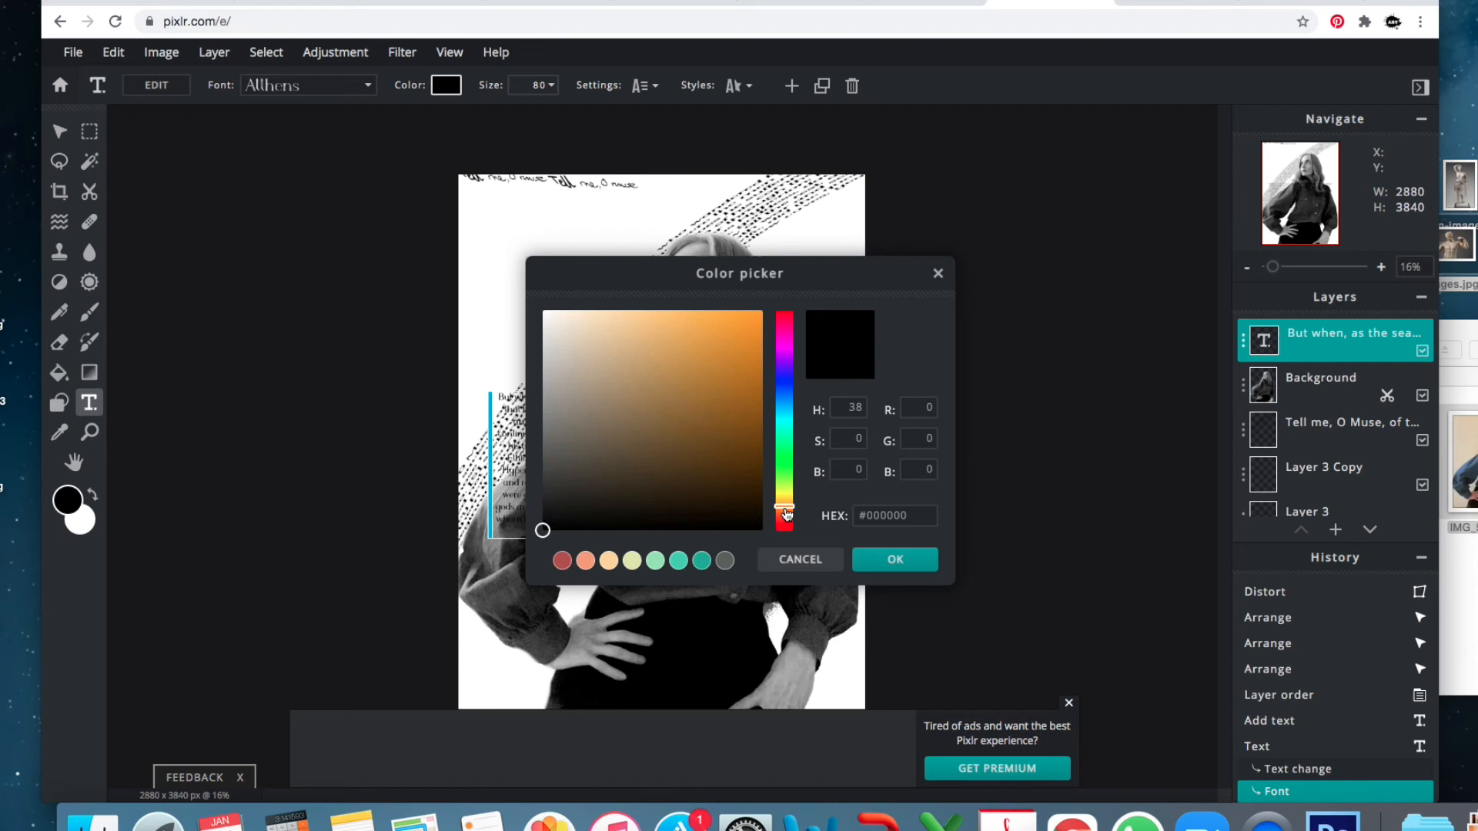
left_click(708, 312)
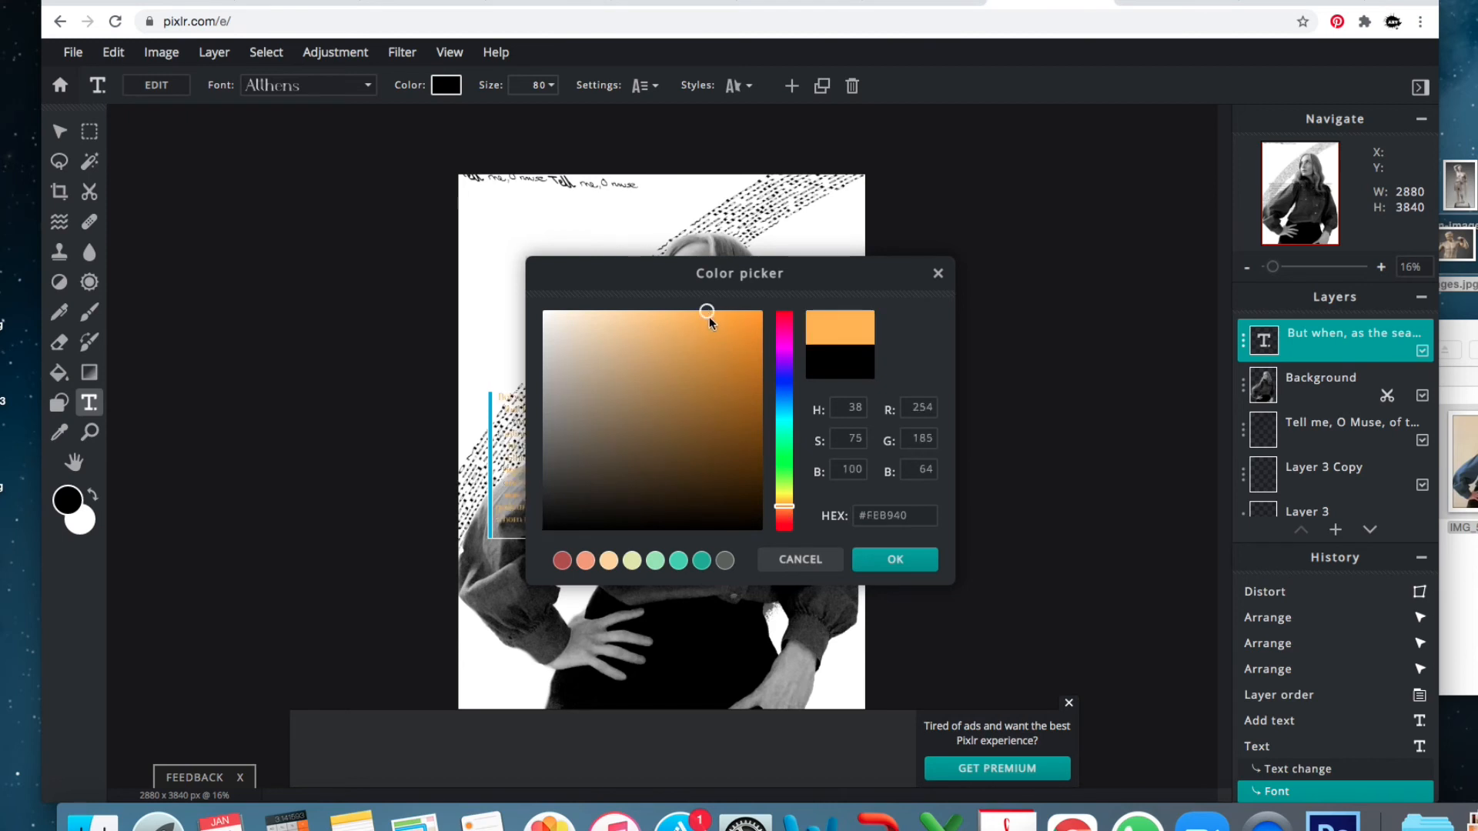
left_click(895, 561)
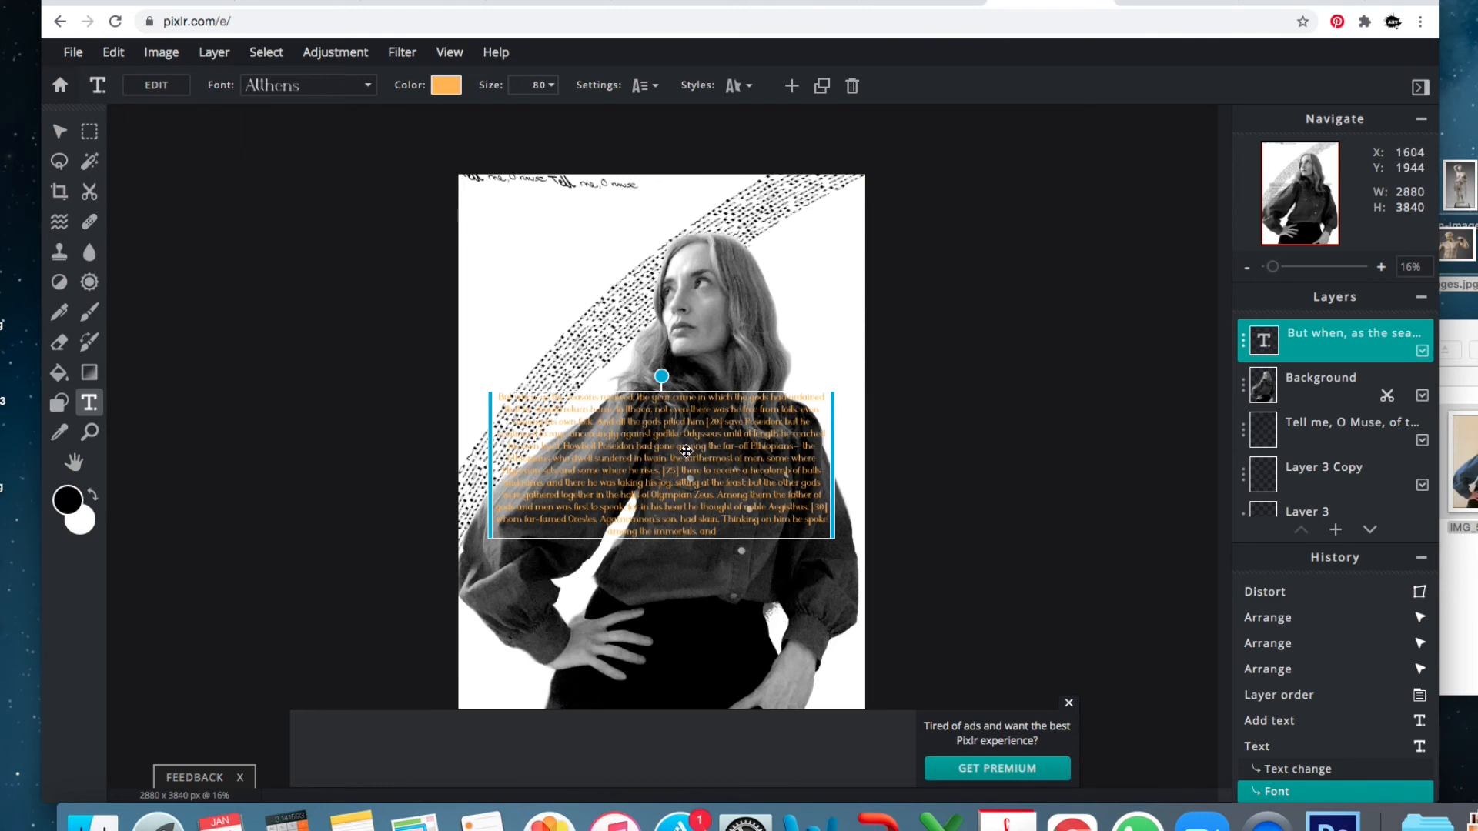
Move the orange text block up over the woman's head and rasterize its layer.
left_click_drag(686, 452, 690, 313)
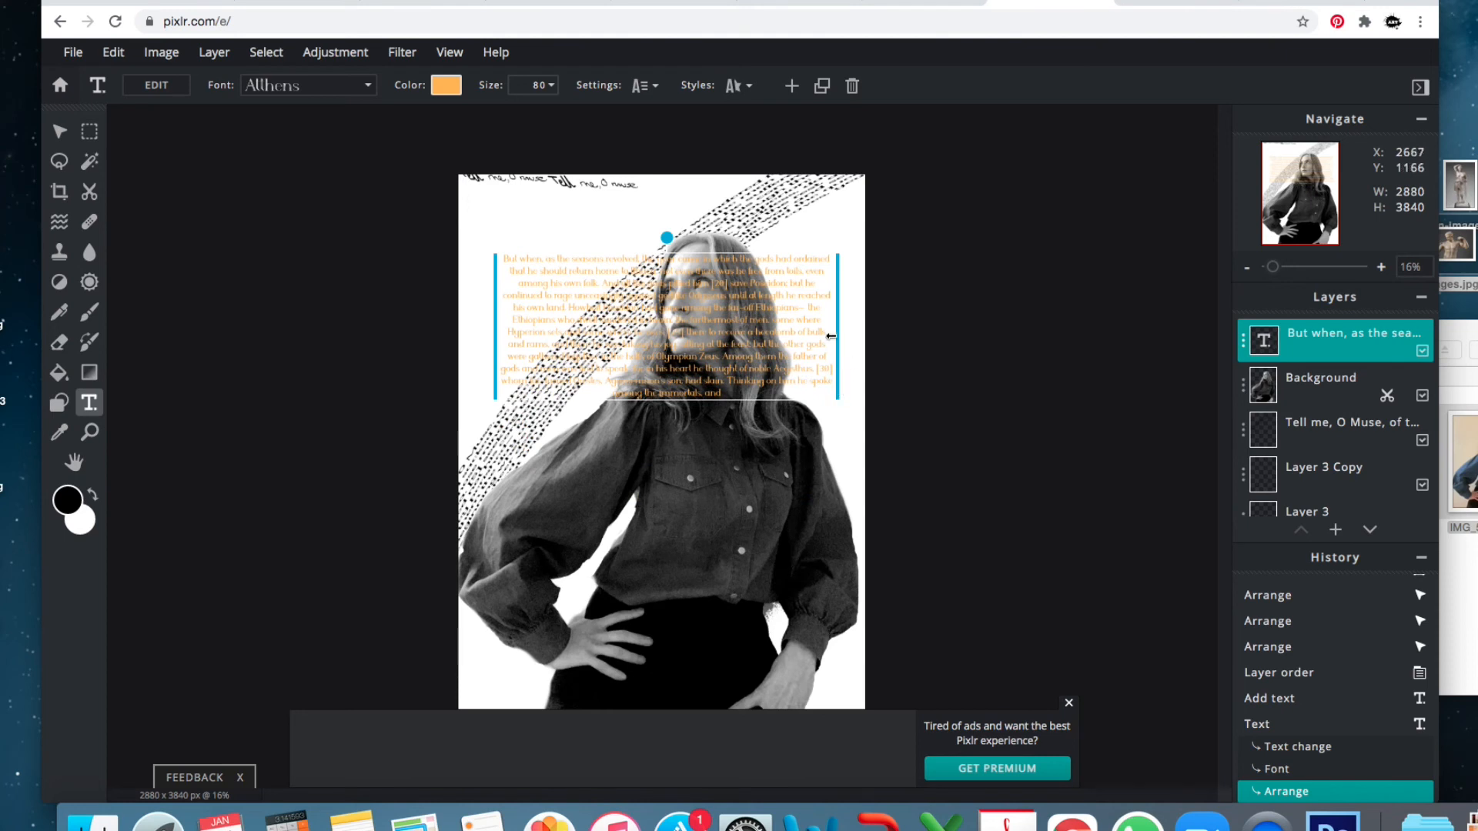
left_click(214, 52)
left_click(266, 226)
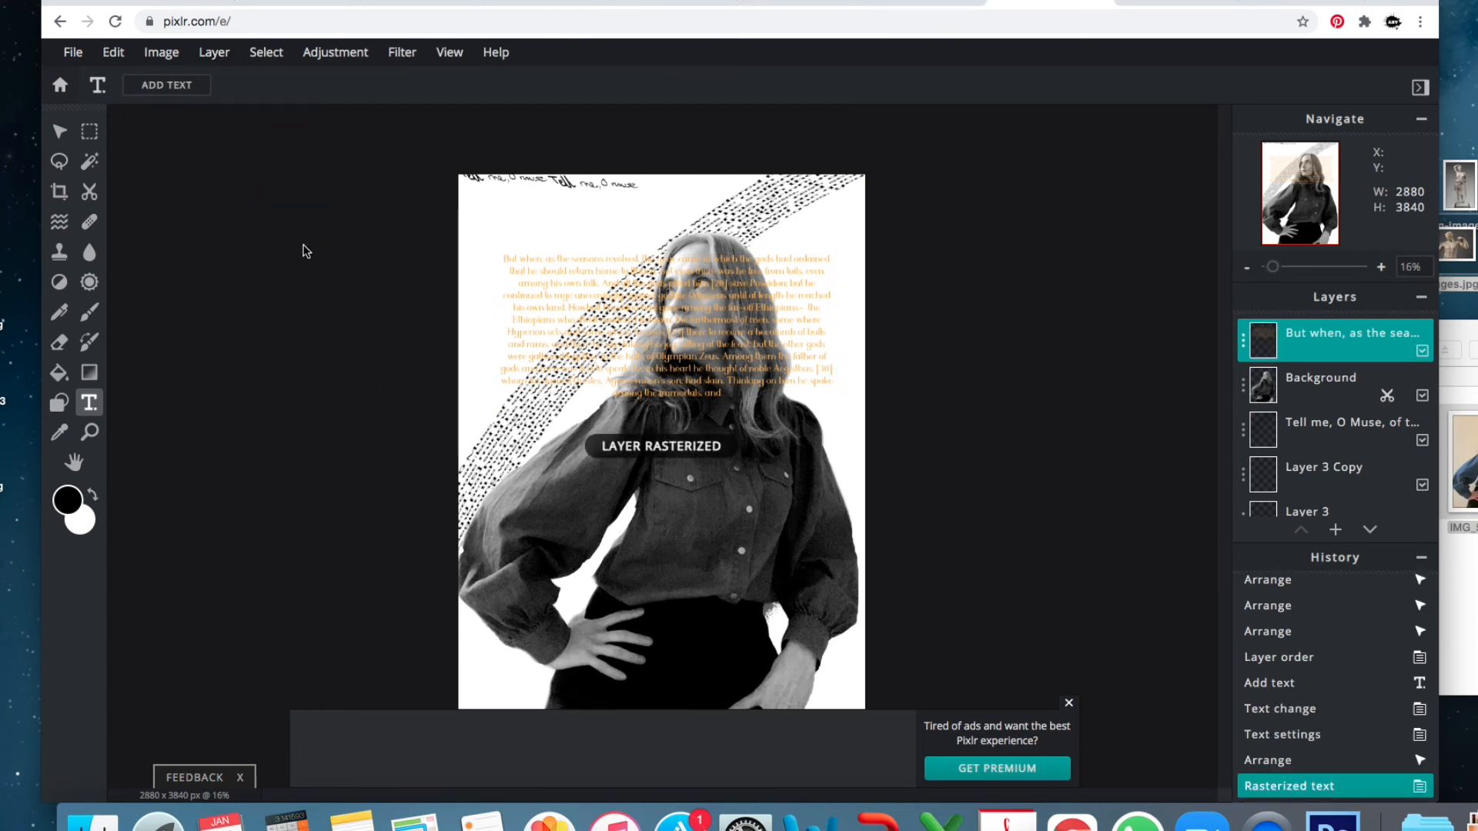
Shift the rasterized orange text block slightly with the Arrange tool to about 154 left, 513 top.
left_click(525, 271)
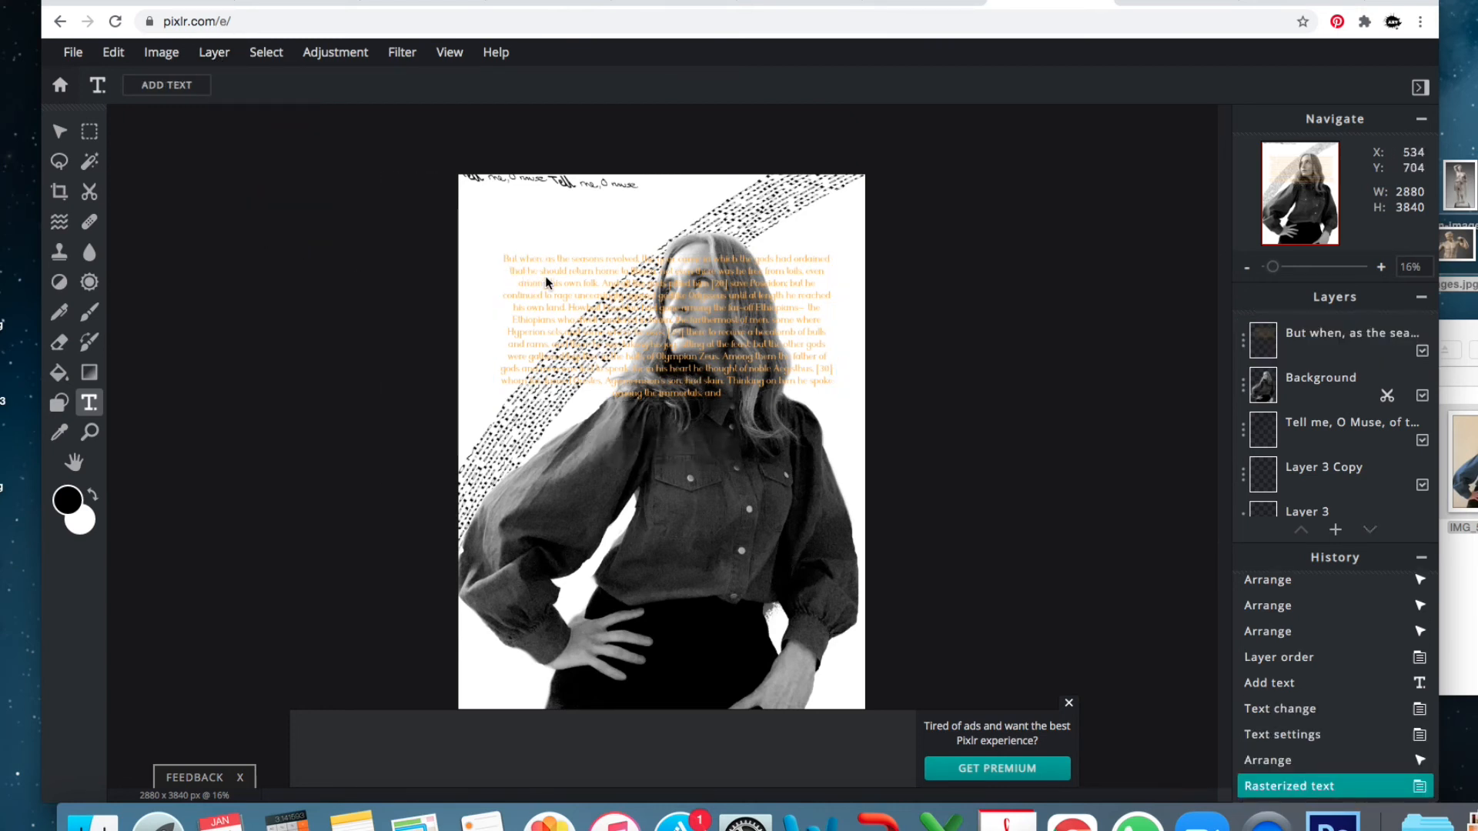
left_click(156, 57)
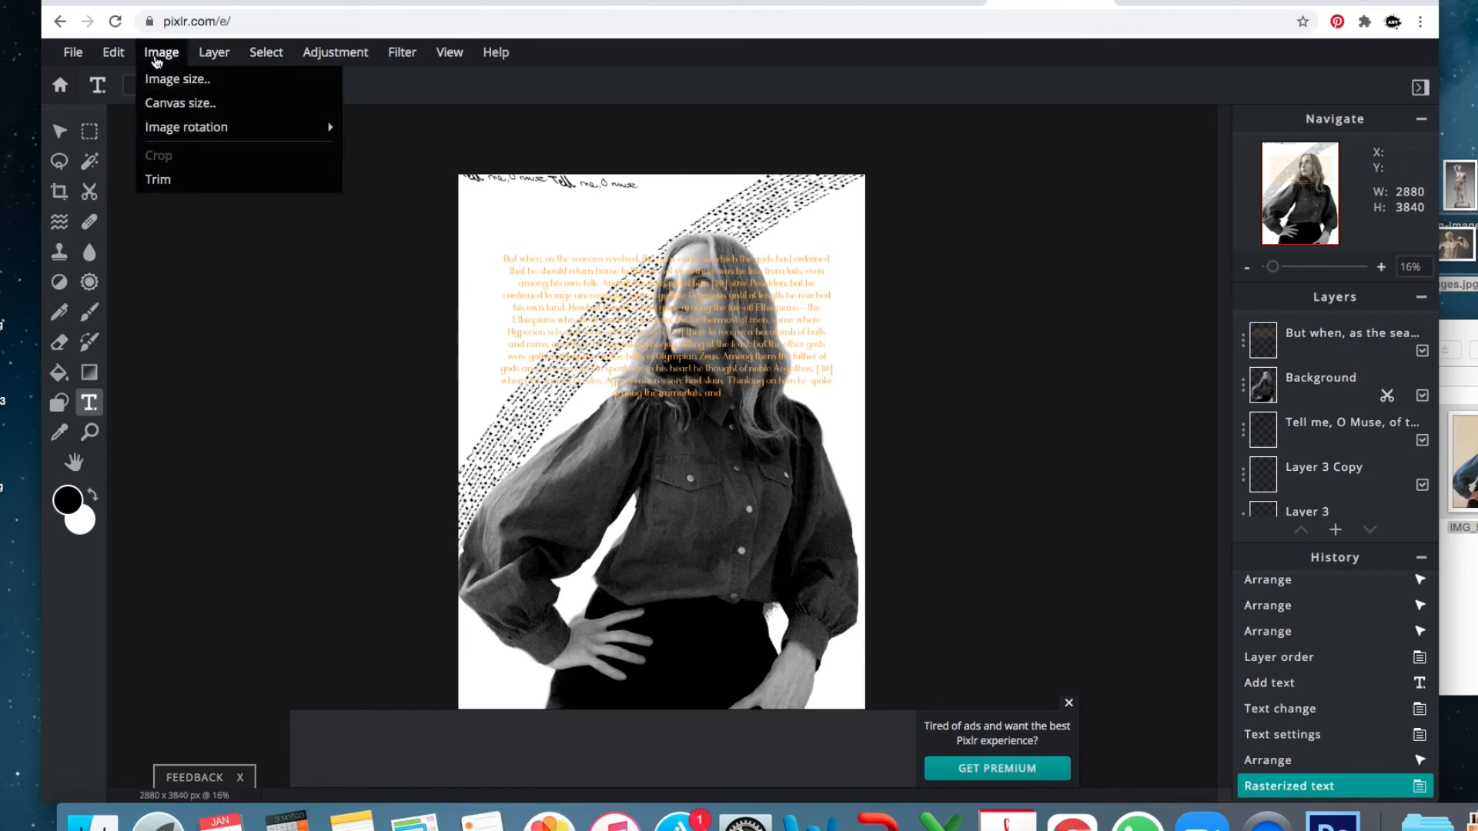
mouse_move(121, 57)
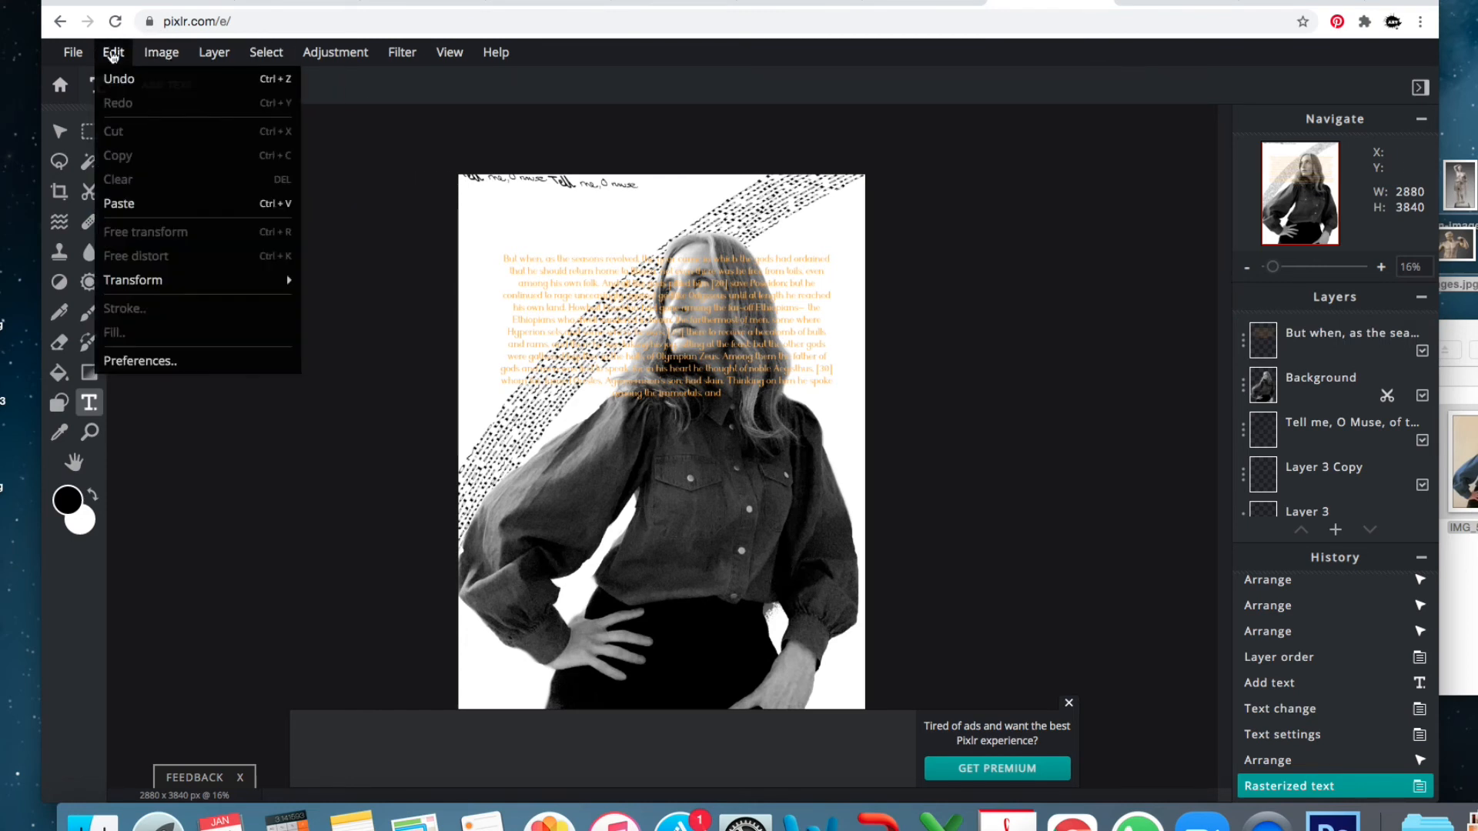
left_click(641, 309)
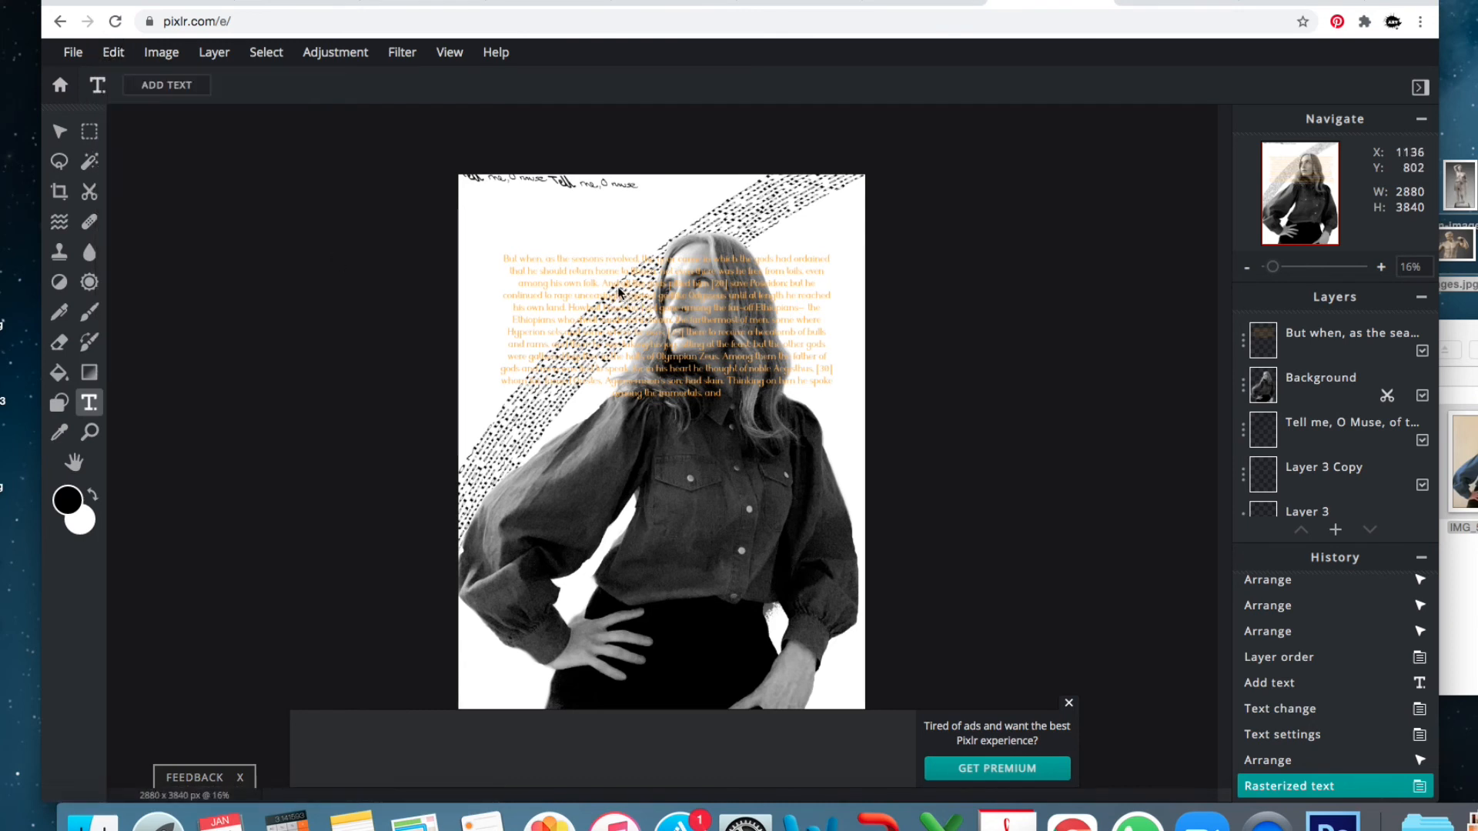
left_click(59, 131)
mouse_move(580, 287)
left_mouse_down()
mouse_move(581, 264)
mouse_move(561, 281)
left_mouse_up()
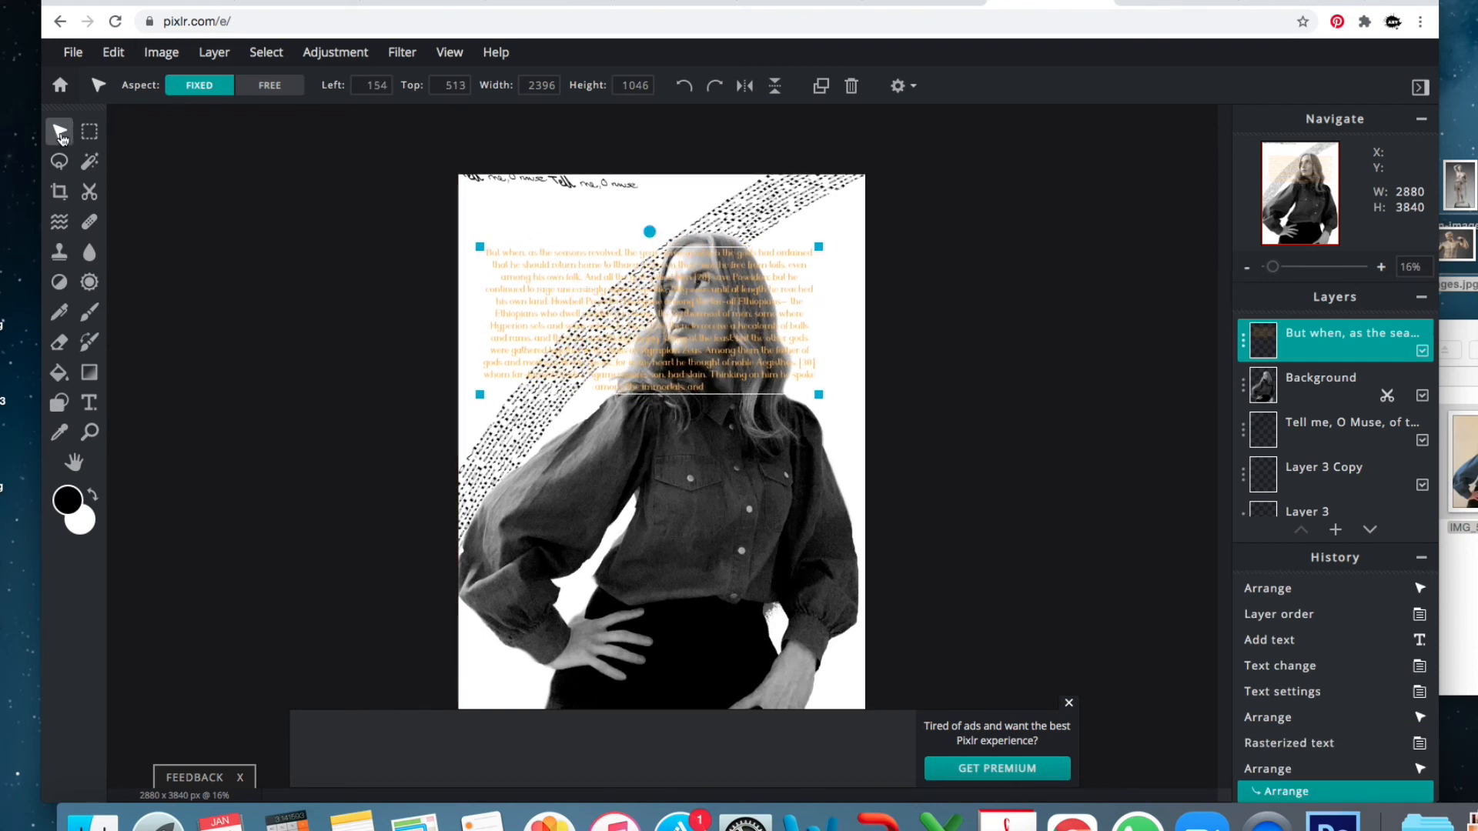
Enlarge the orange text with Free transform to about 3721 × 2249 at about -278 left, -58 top, and apply it.
left_click(113, 51)
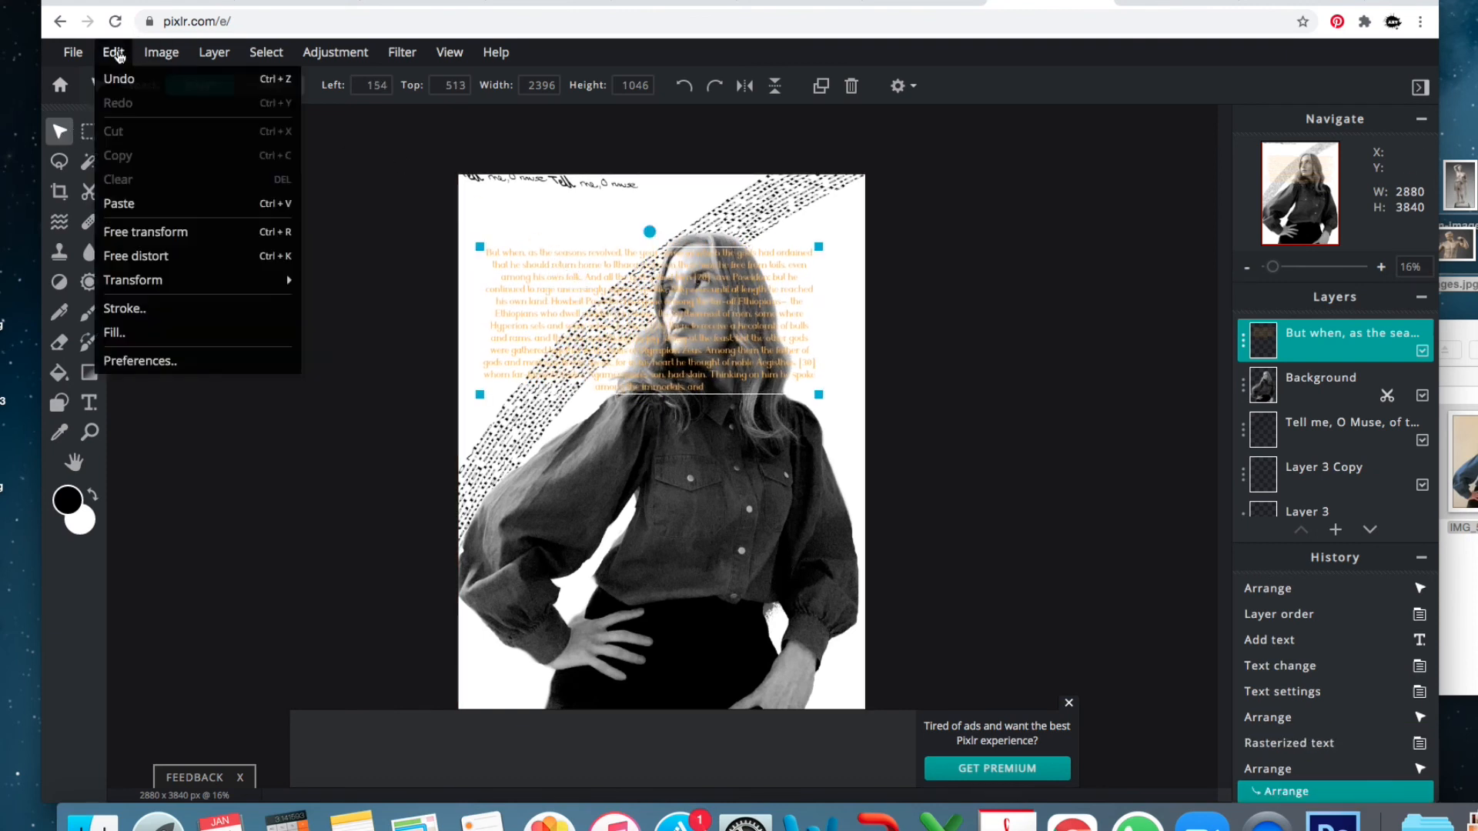
left_click(176, 232)
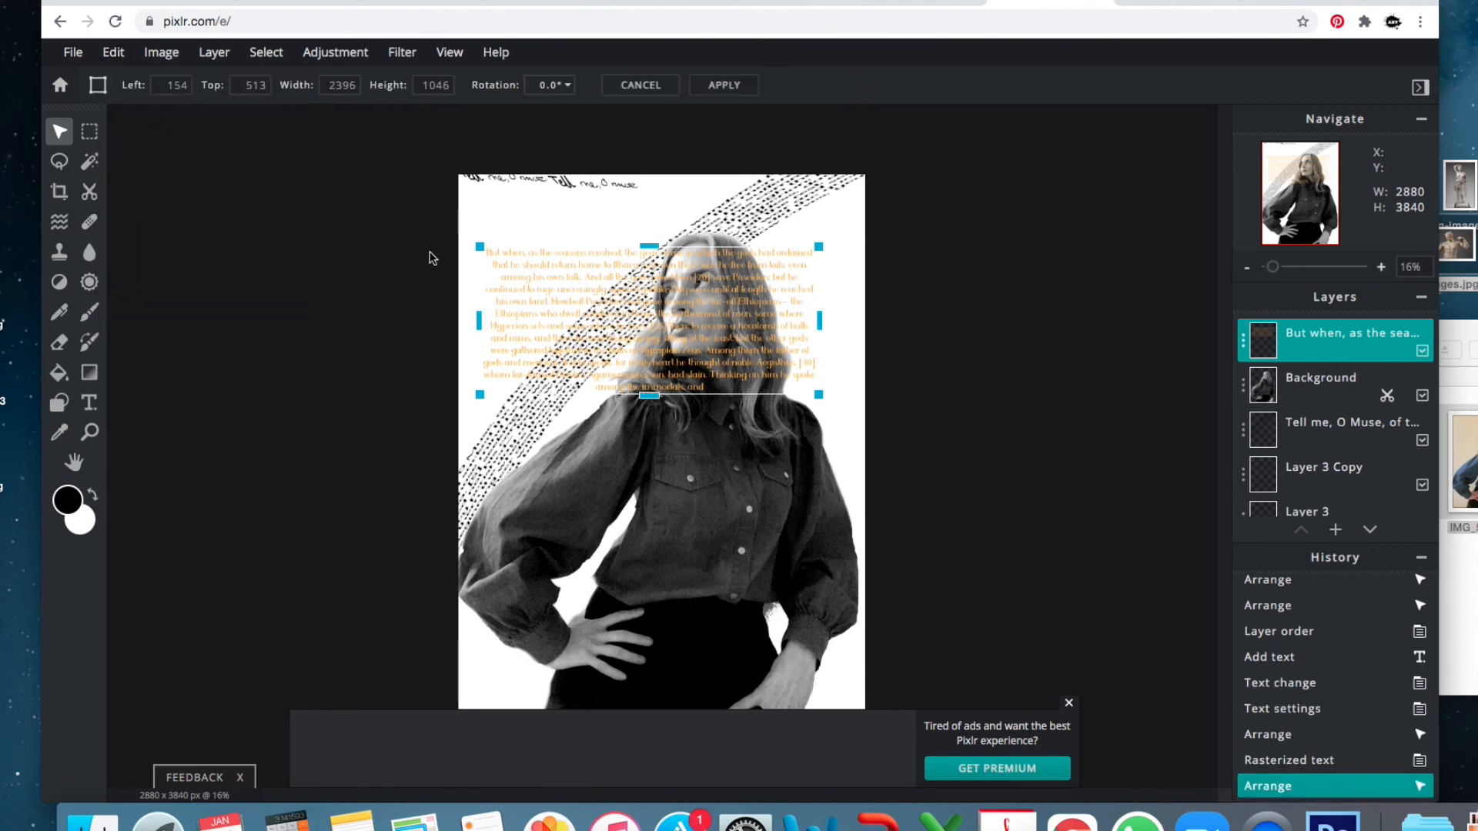
left_click_drag(480, 247, 419, 166)
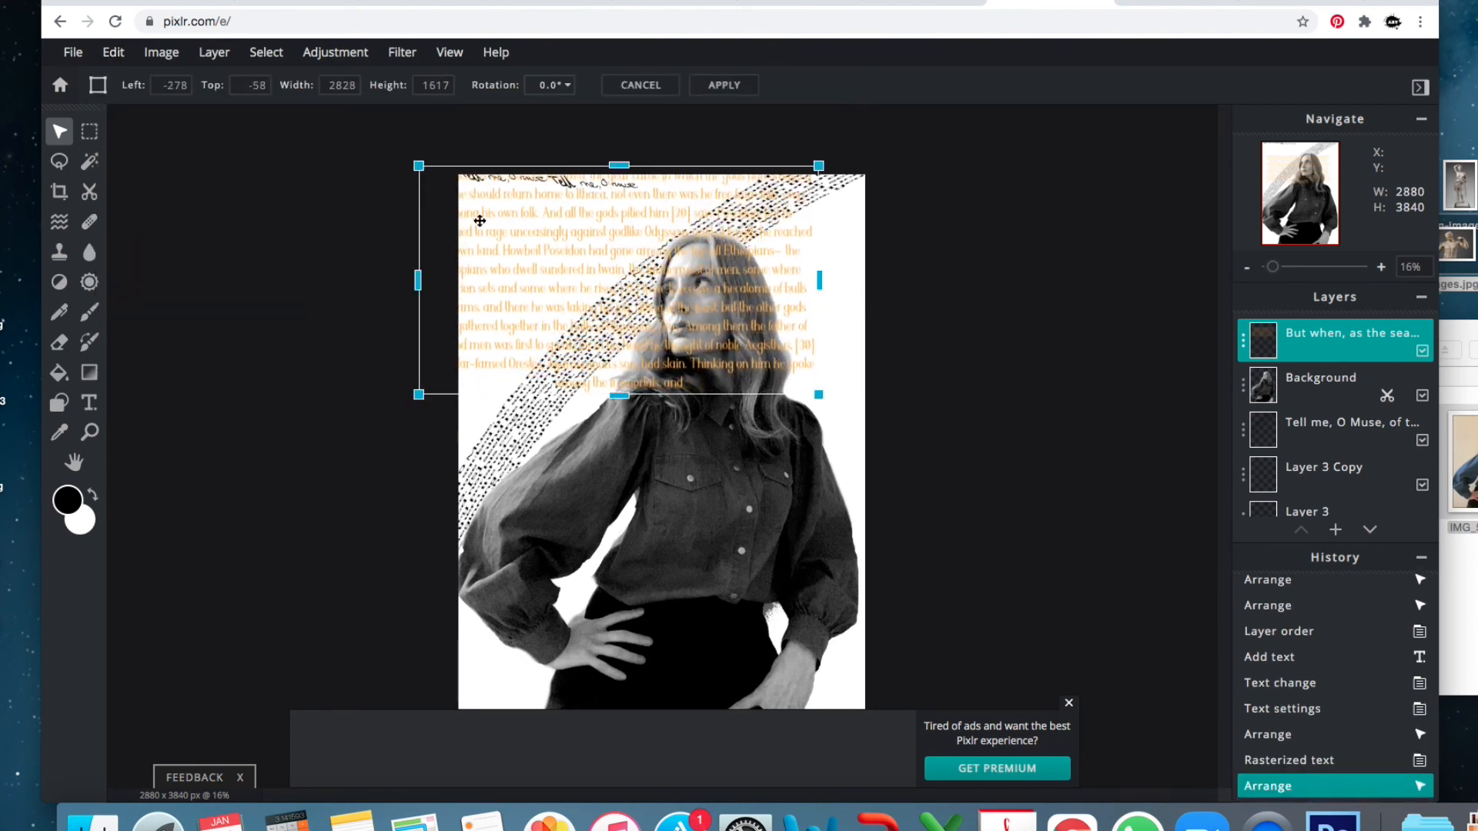
left_click_drag(819, 395, 947, 483)
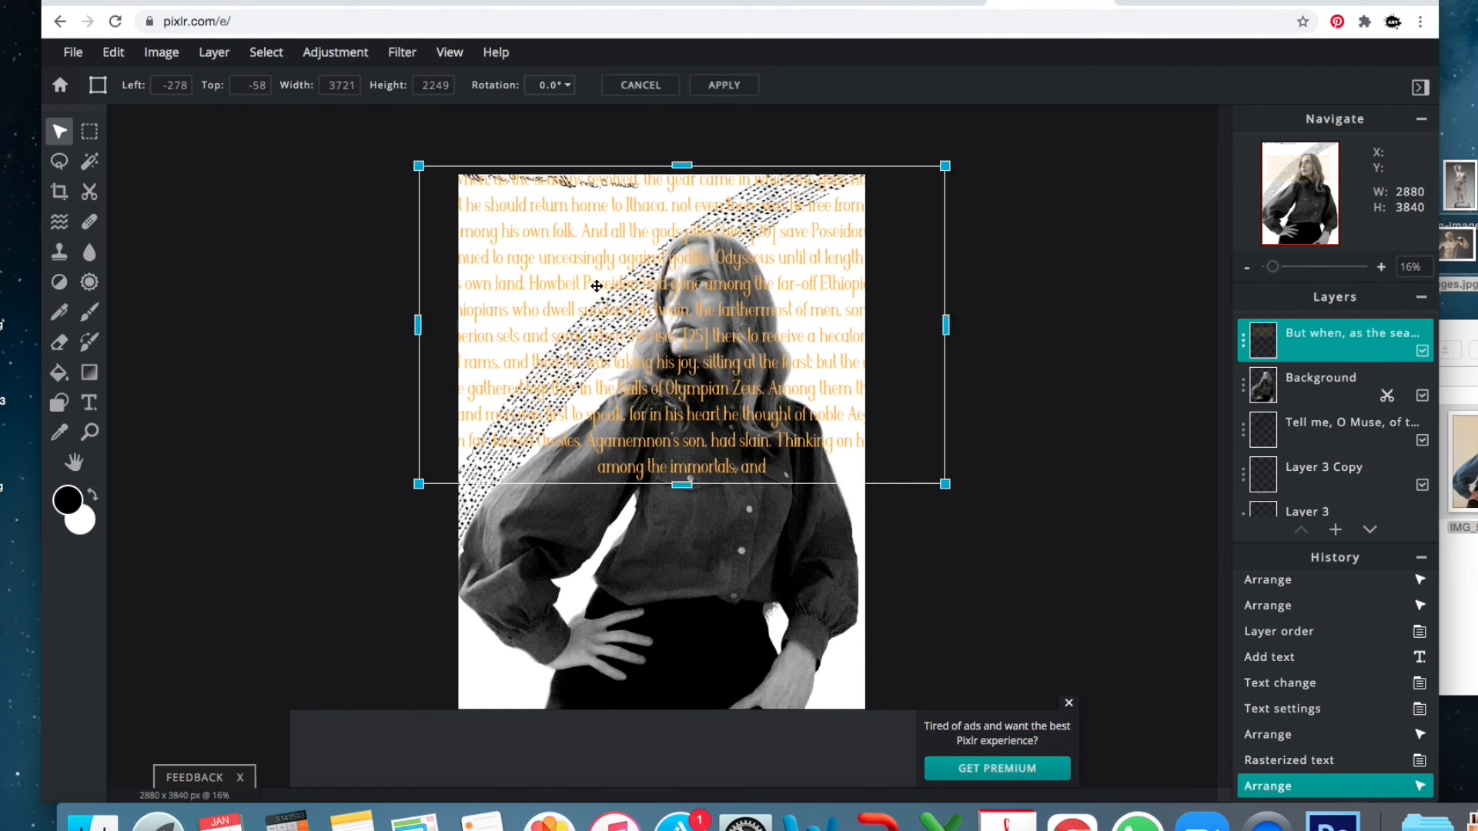
left_click(682, 87)
Free distort the orange text's bottom-right corner to about 2009 × -209, apply it, and reposition the text at about -266 left, -136 top.
left_click(113, 52)
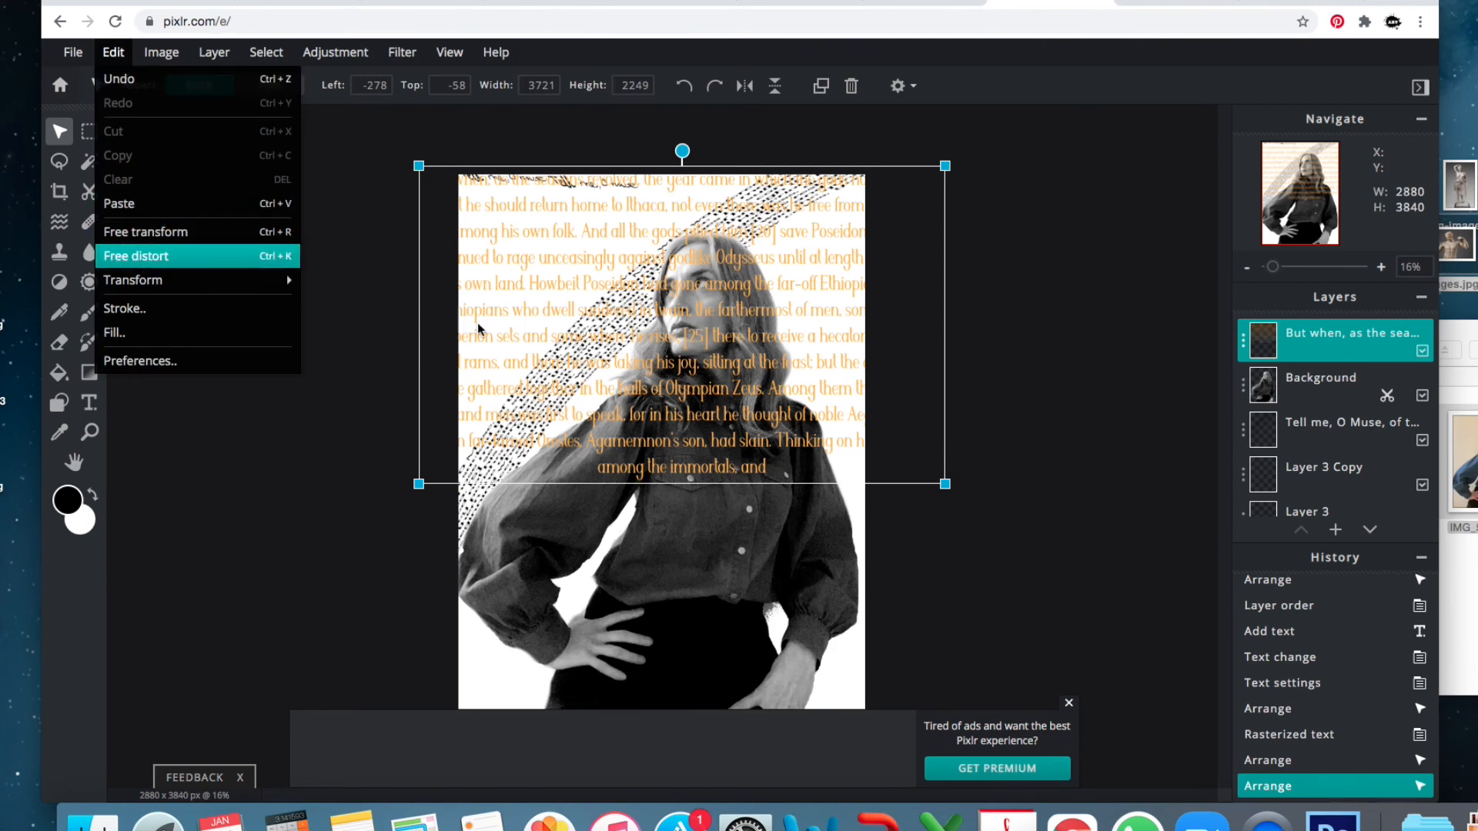
key("ctrl+k")
left_click_drag(946, 486, 742, 149)
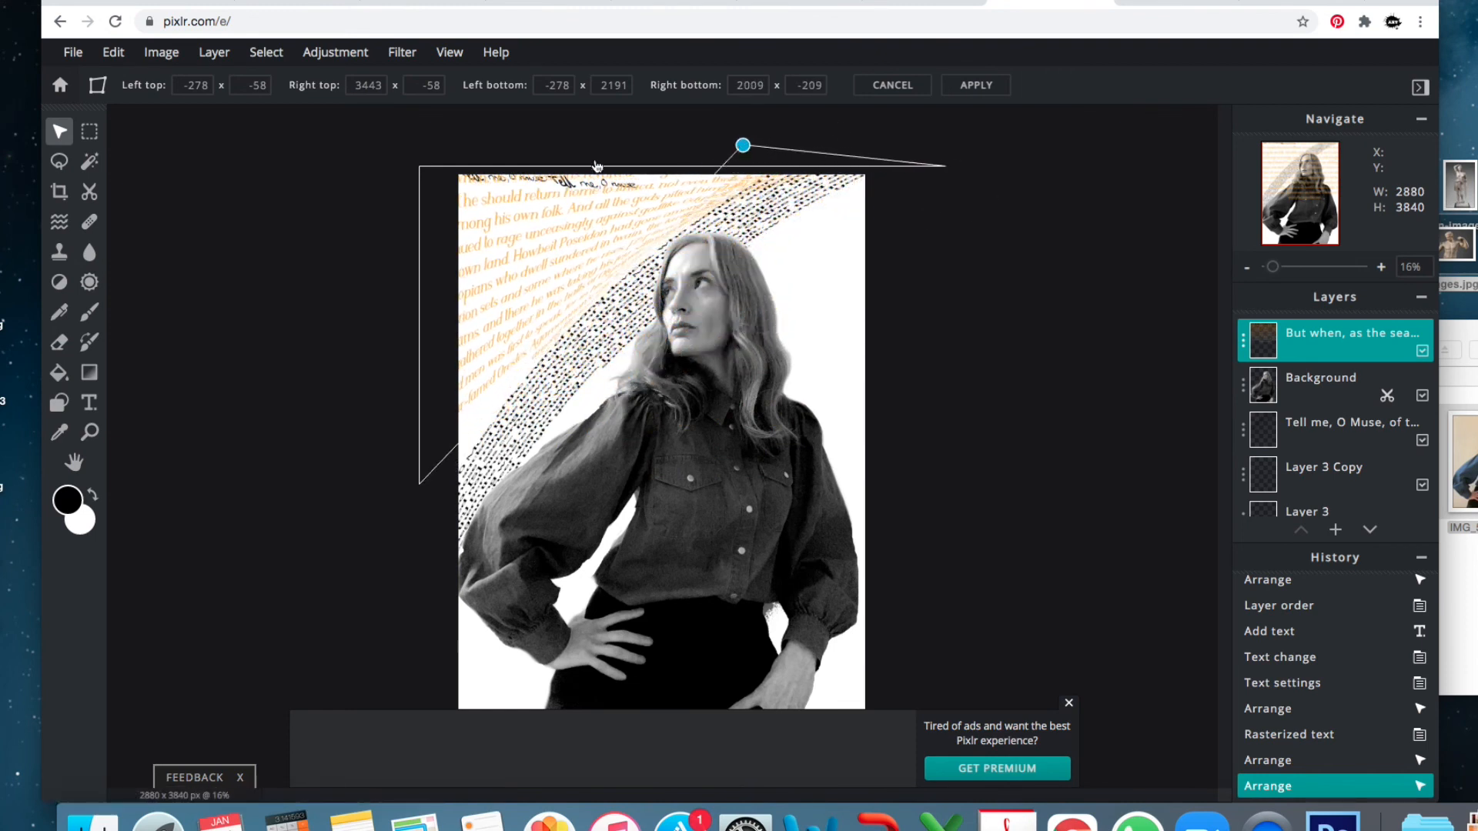
left_click(418, 247)
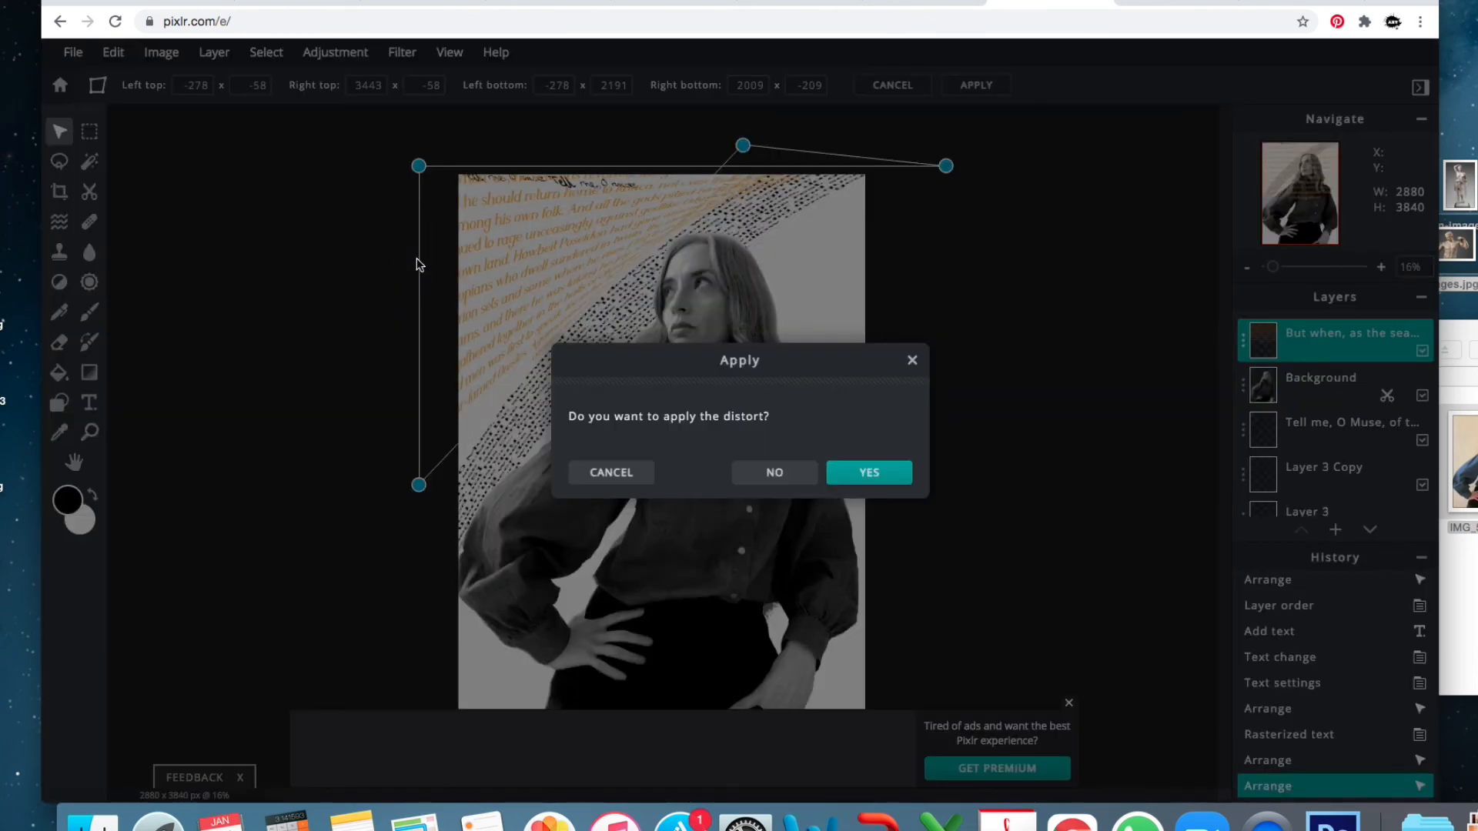
left_click(869, 476)
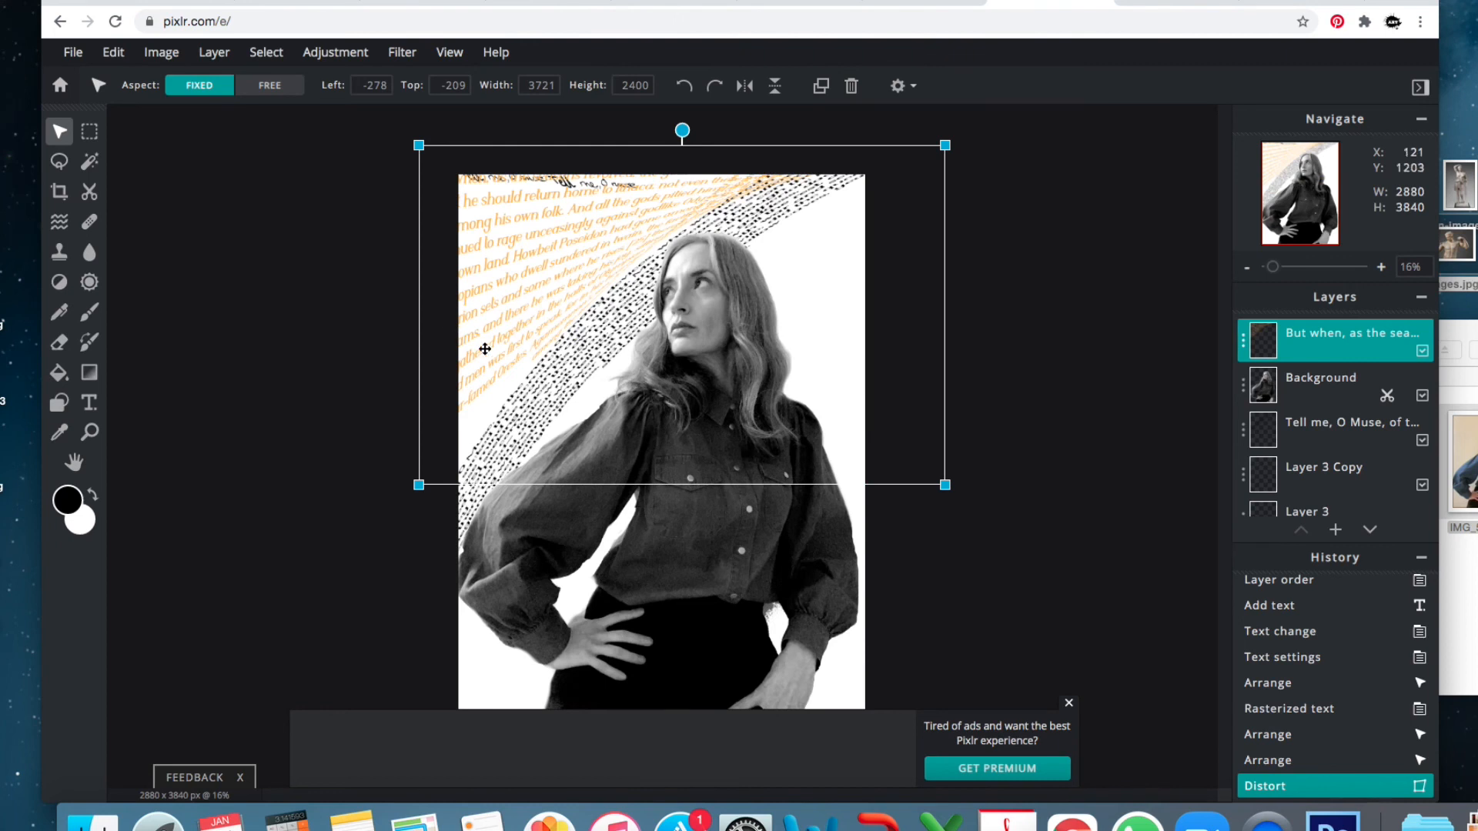
left_click_drag(495, 361, 499, 354)
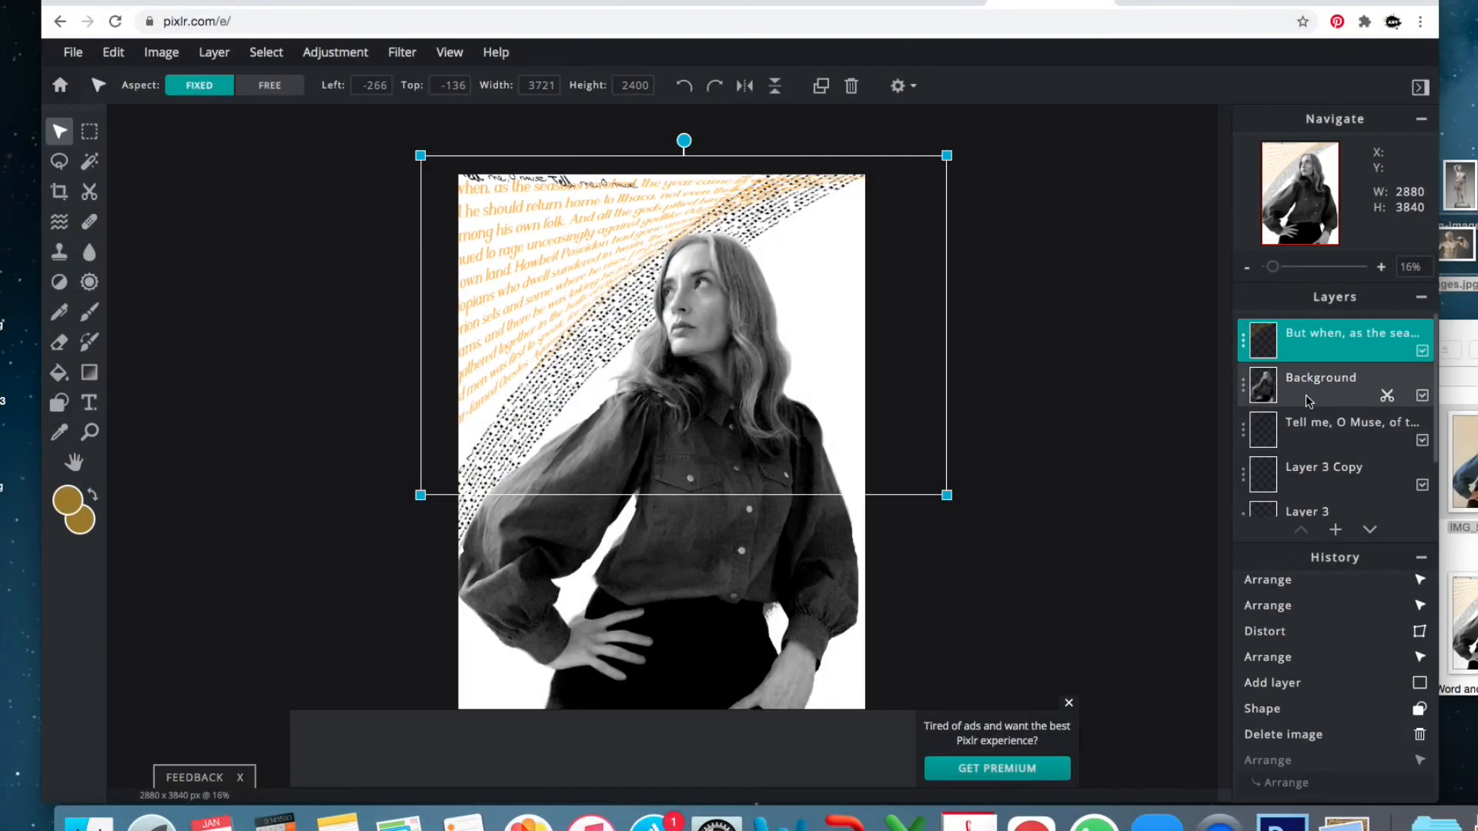
Add an empty layer and draw a filled golden-brown ellipse of about 1398 × 1489 over the woman's head.
left_click(1343, 529)
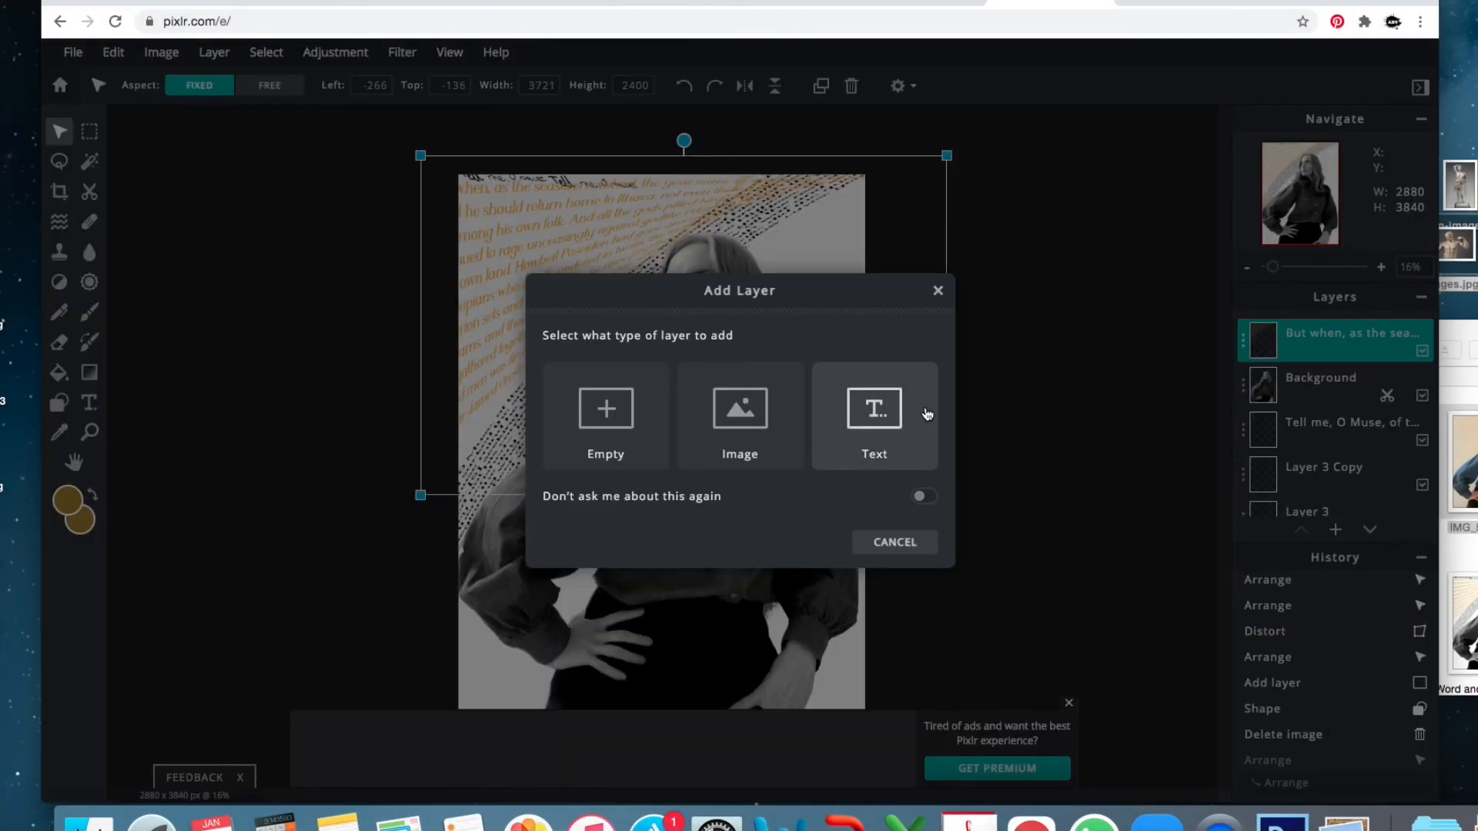
left_click(597, 408)
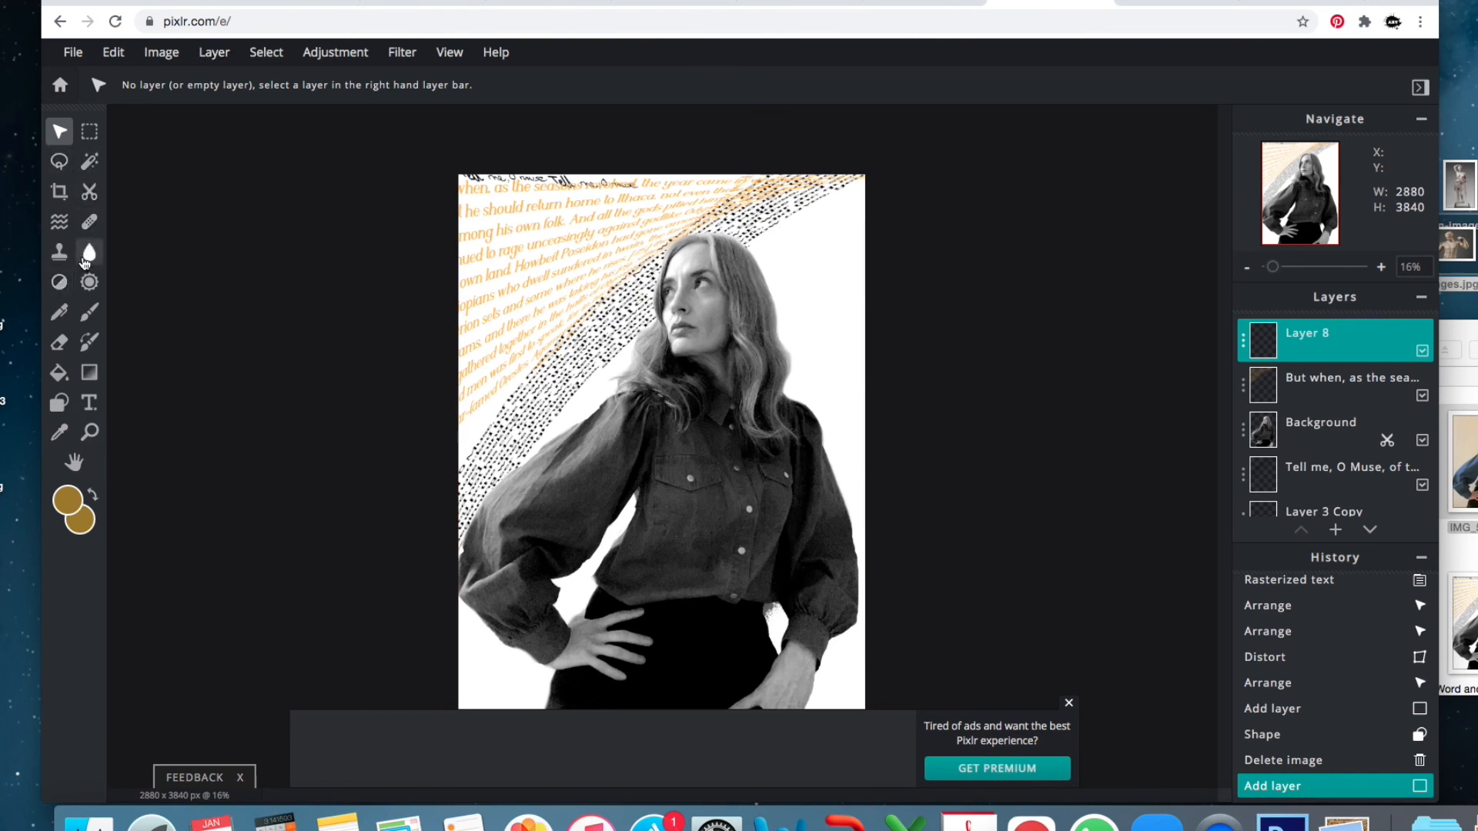
left_click(62, 403)
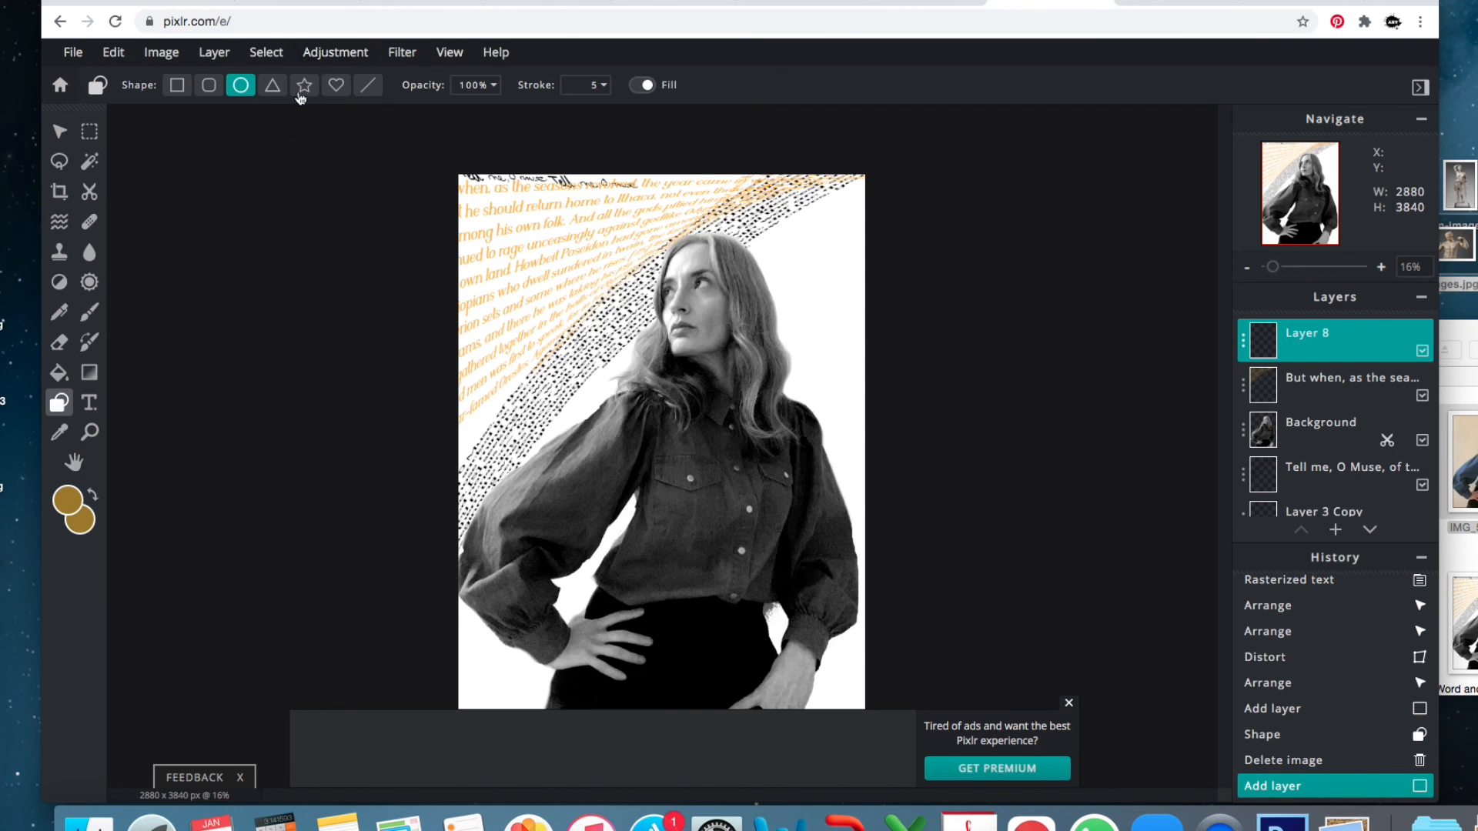
left_click_drag(632, 218, 835, 429)
Move the golden ellipse to about 1139 left, 270 top, and place its layer directly below the Background layer.
left_click(59, 131)
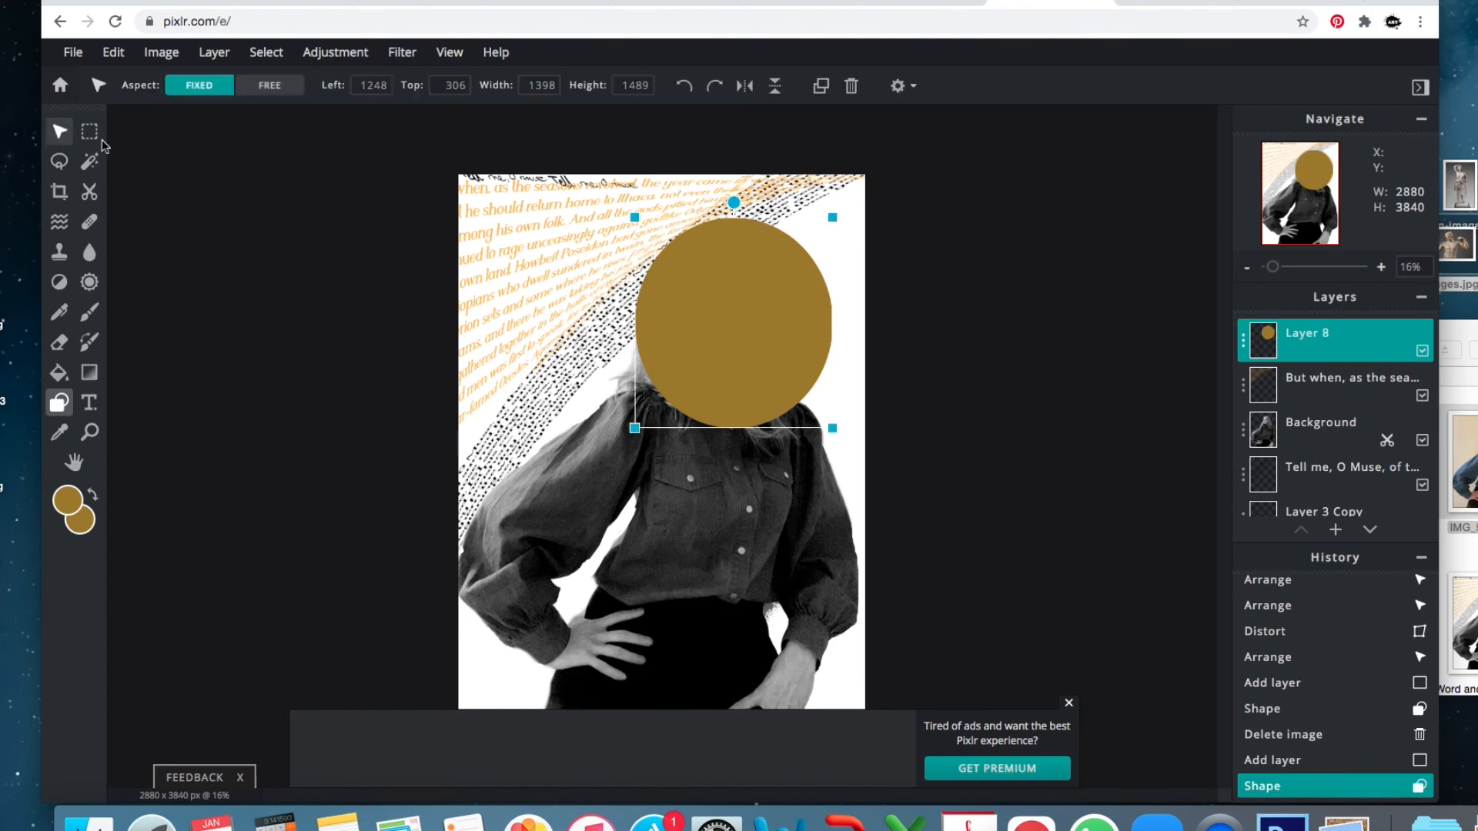
left_click_drag(720, 297, 705, 294)
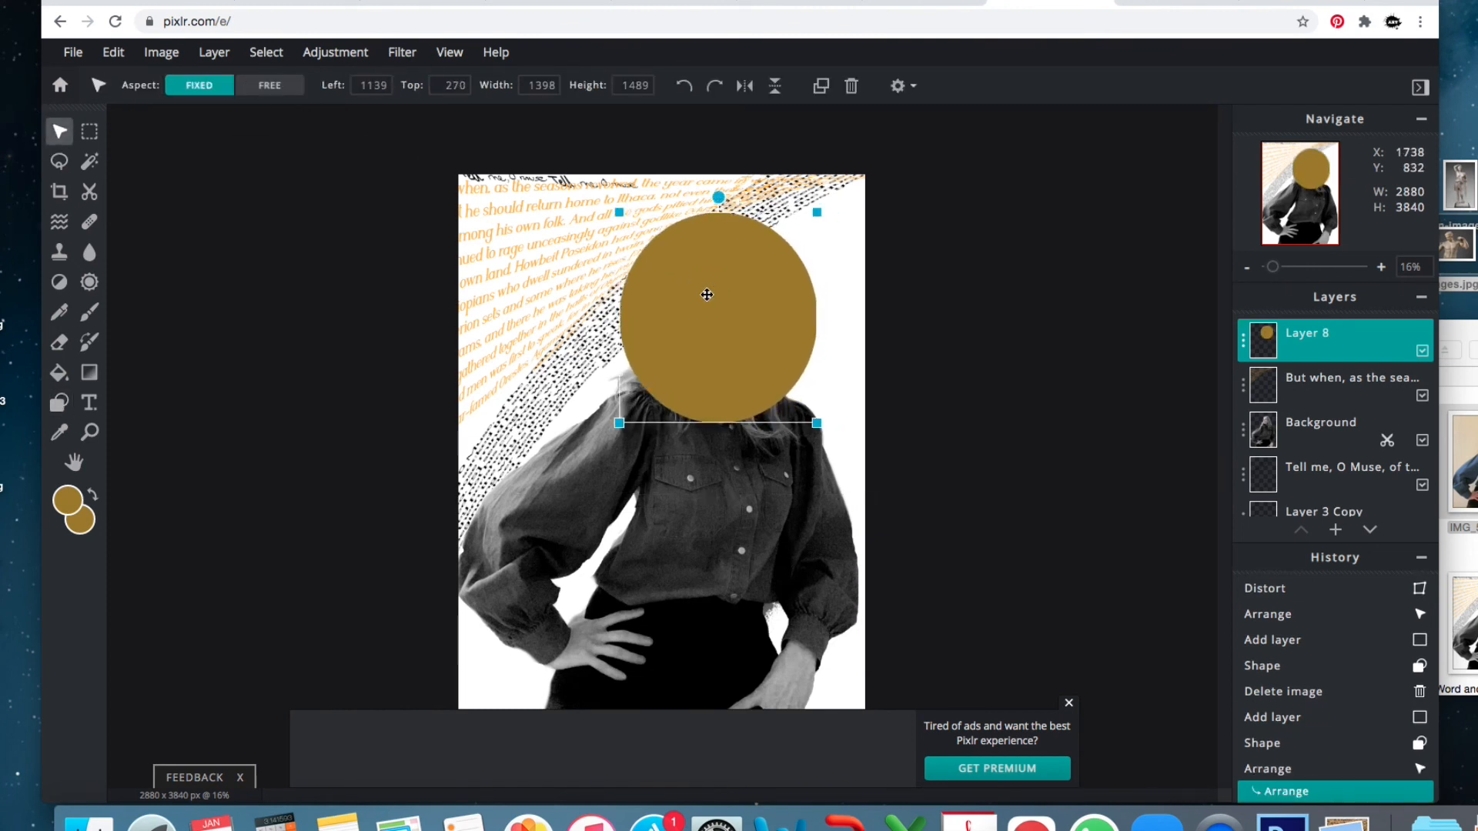
left_click_drag(1350, 352, 1355, 463)
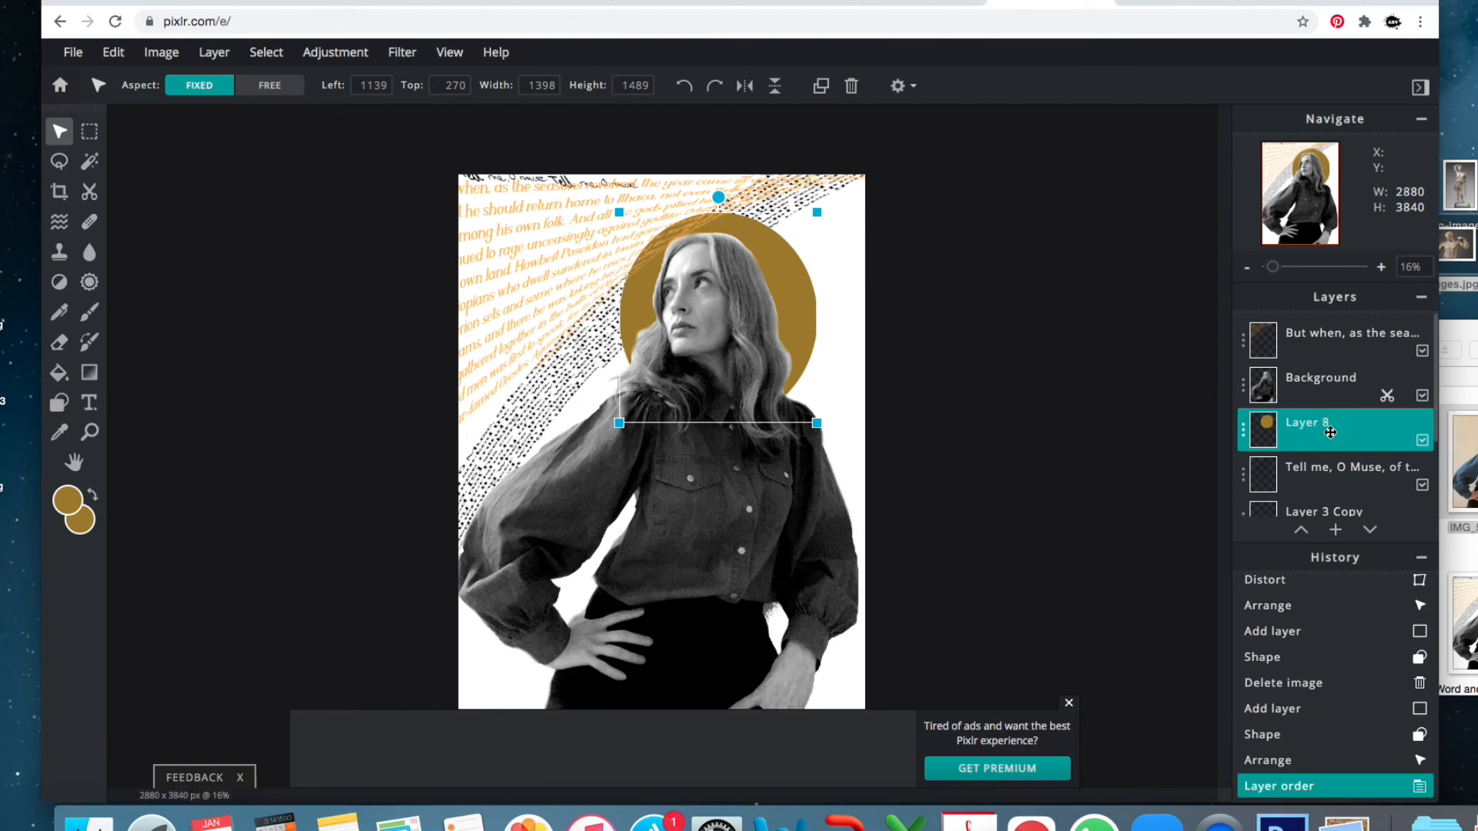
Open the golden ellipse layer's settings and set its blend mode to Multiply.
left_click(1399, 440)
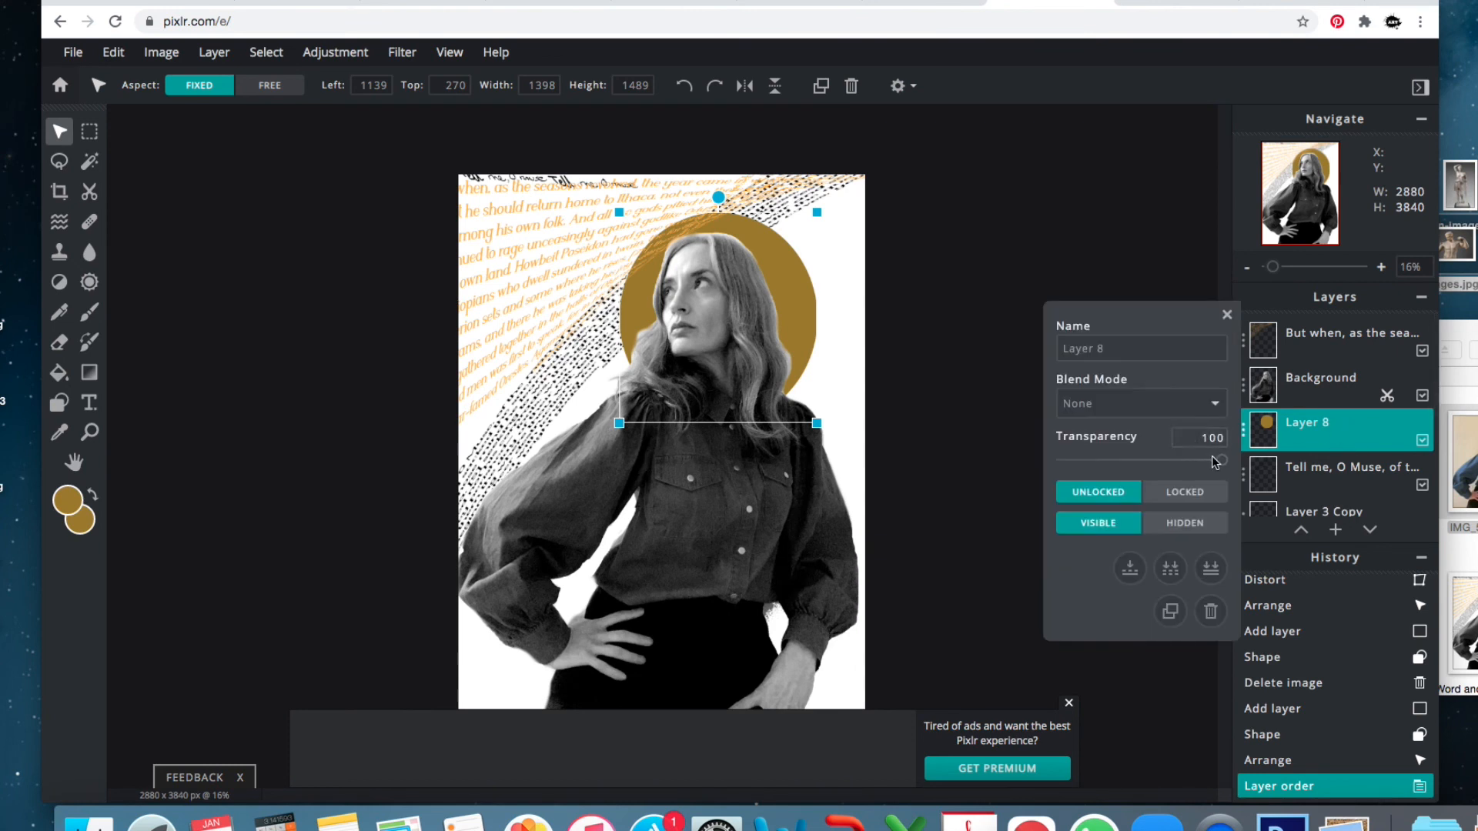
left_click(1196, 403)
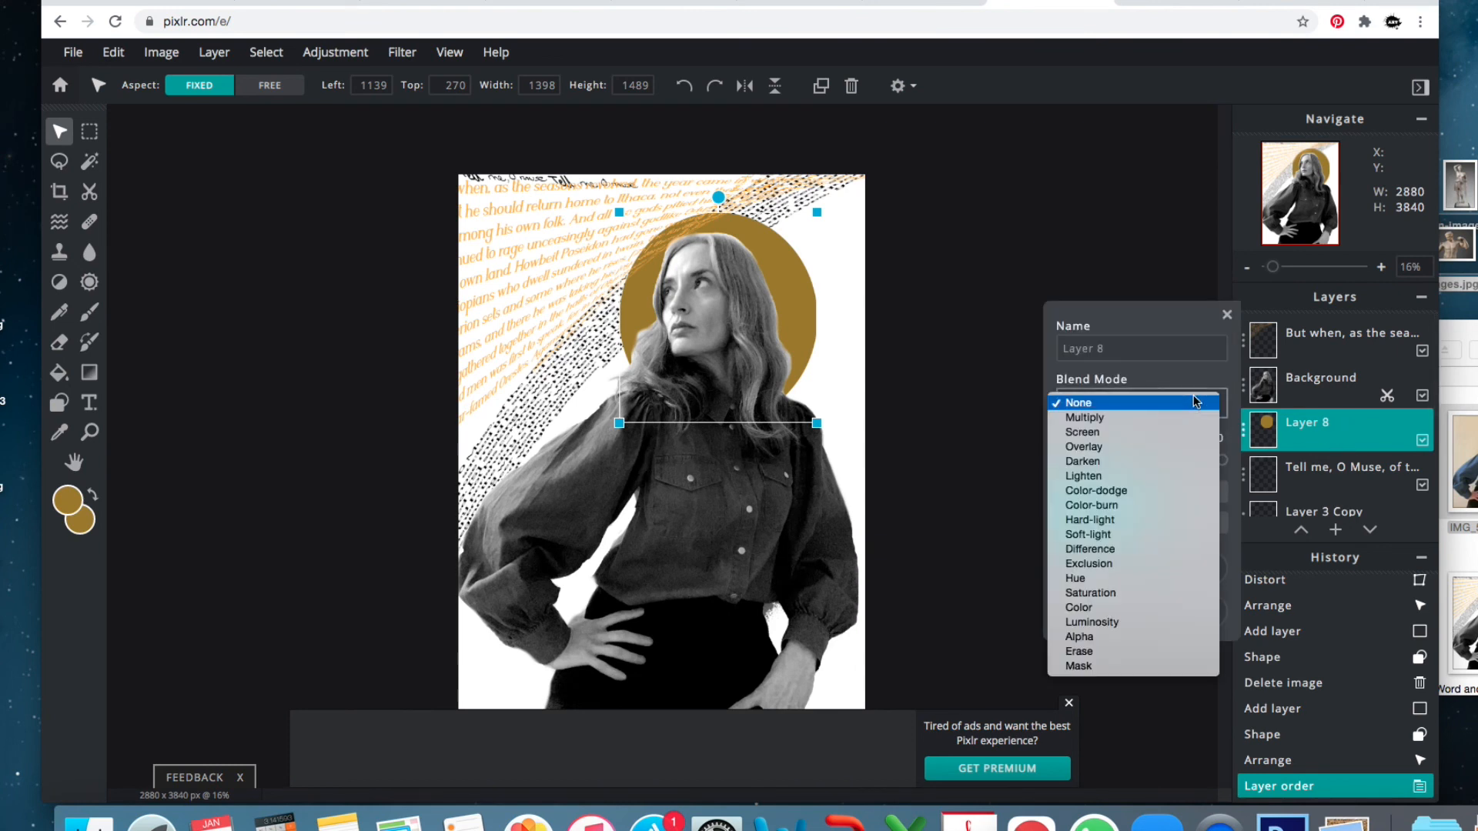
left_click(1101, 418)
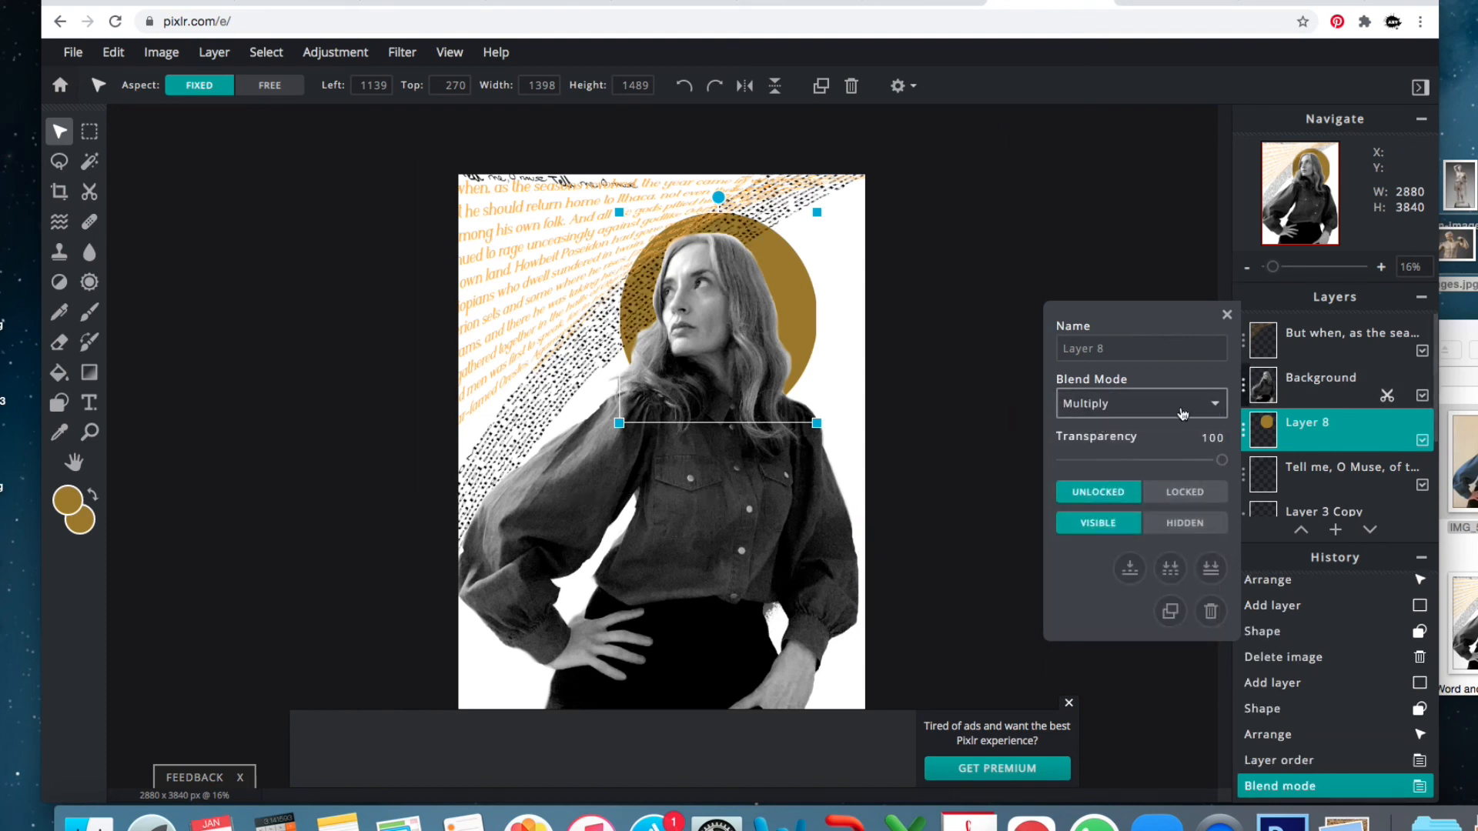
Try the Overlay, Color-burn, Lighten and Screen blend modes on the golden ellipse's layer.
left_click(1143, 405)
left_click(1115, 433)
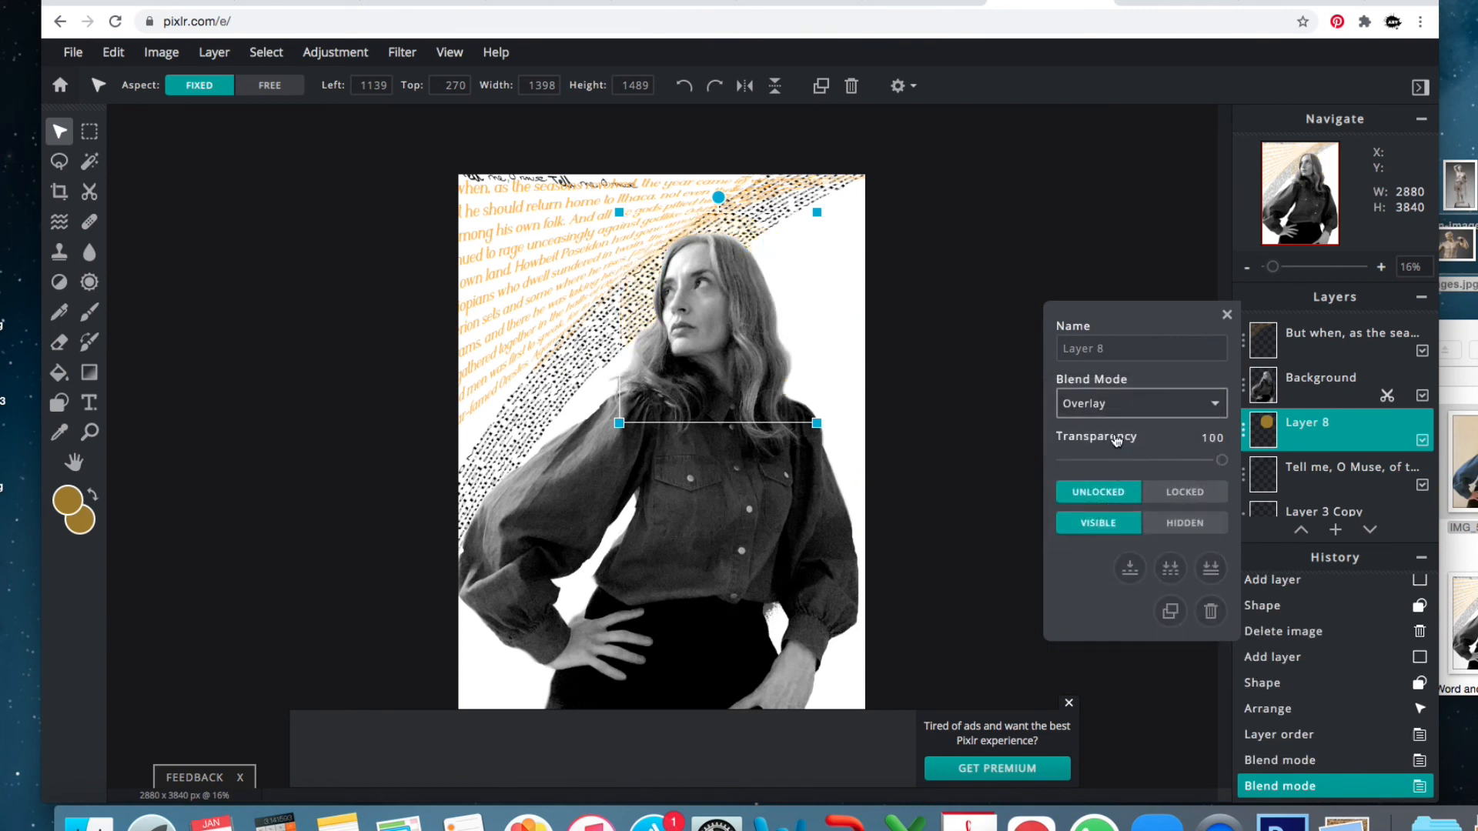
left_click(1142, 405)
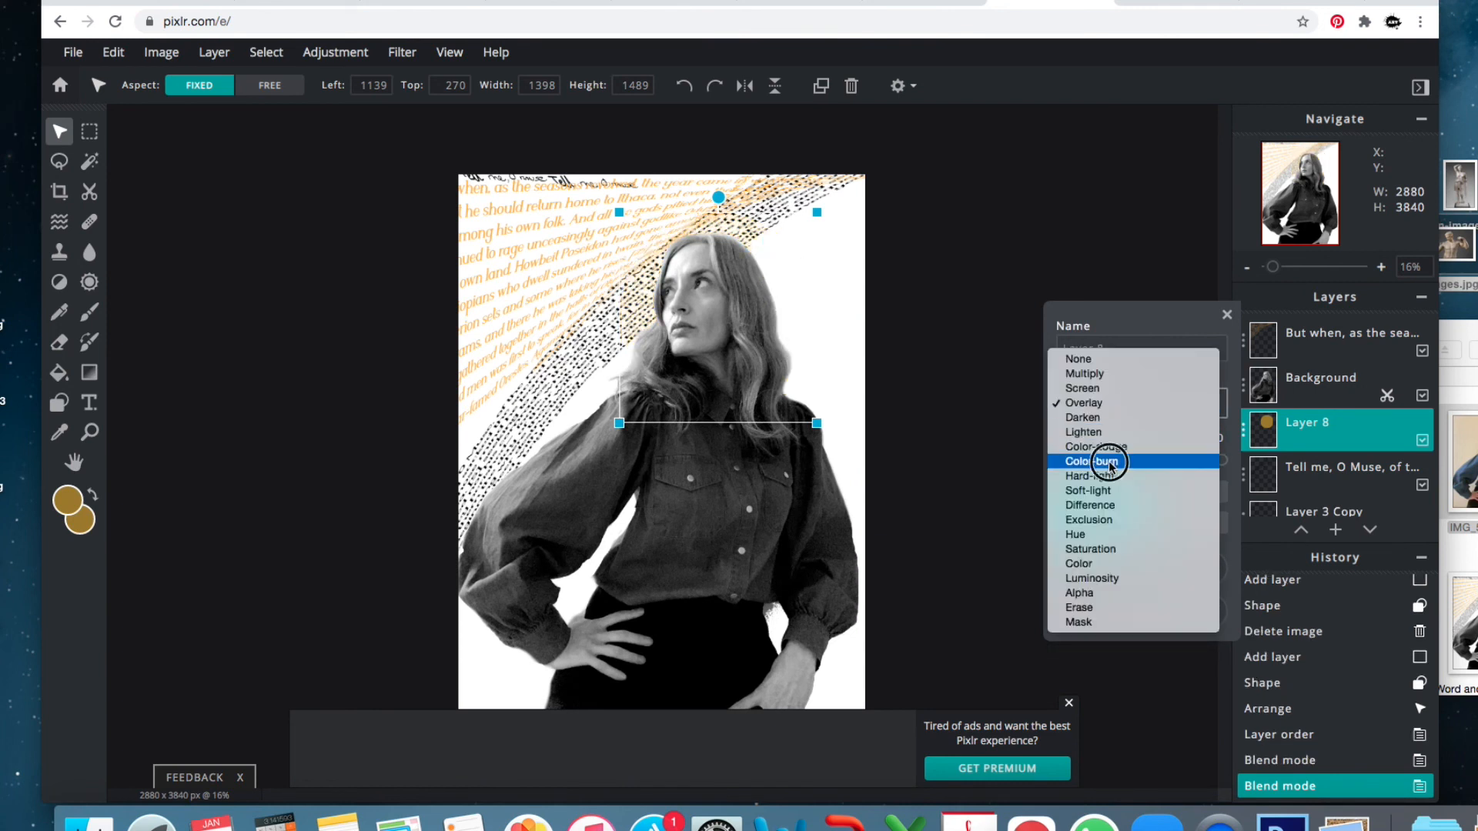
left_click(1107, 463)
left_click(1136, 405)
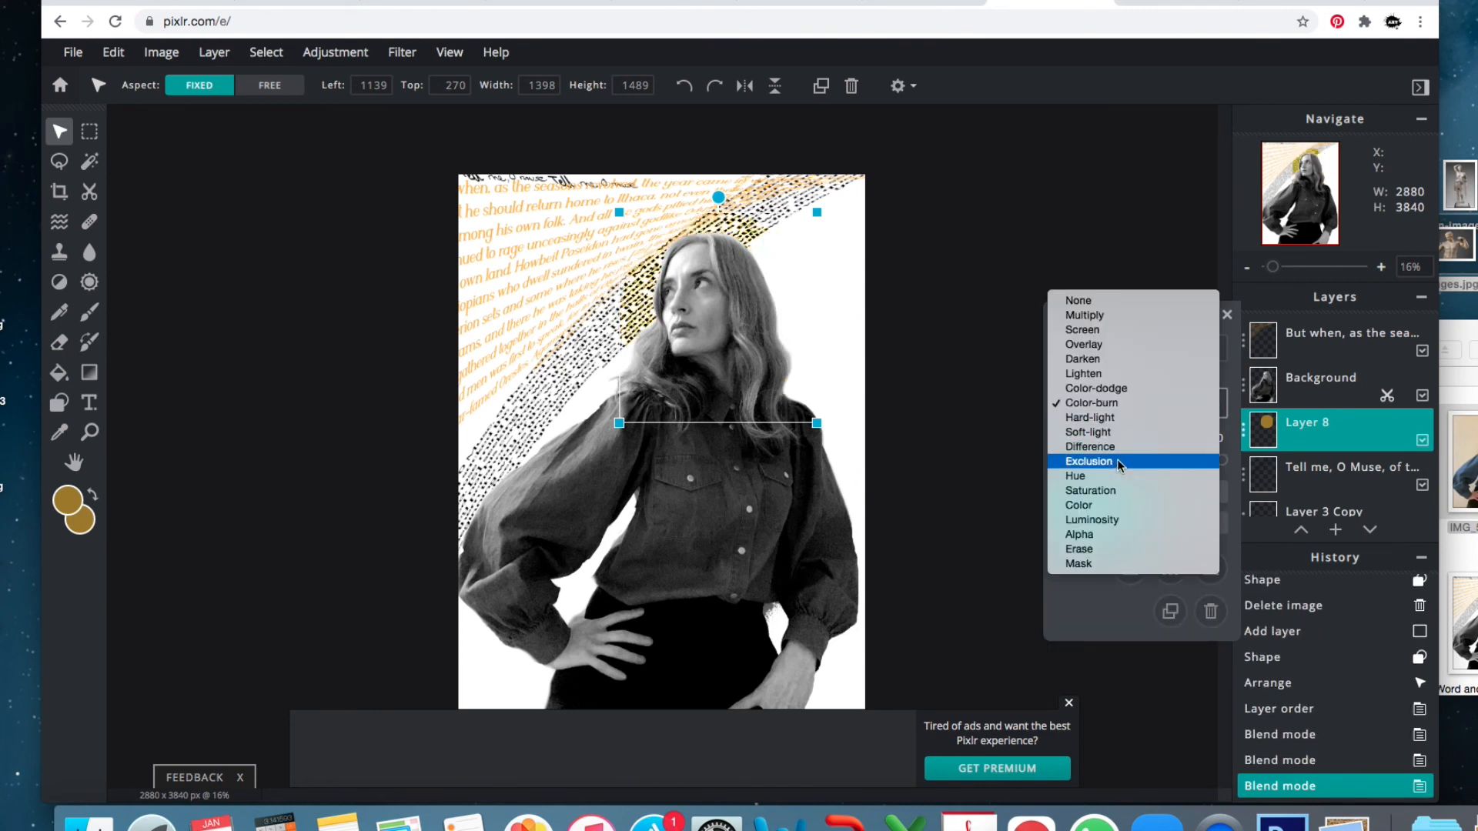
left_click(1109, 375)
left_click(1144, 404)
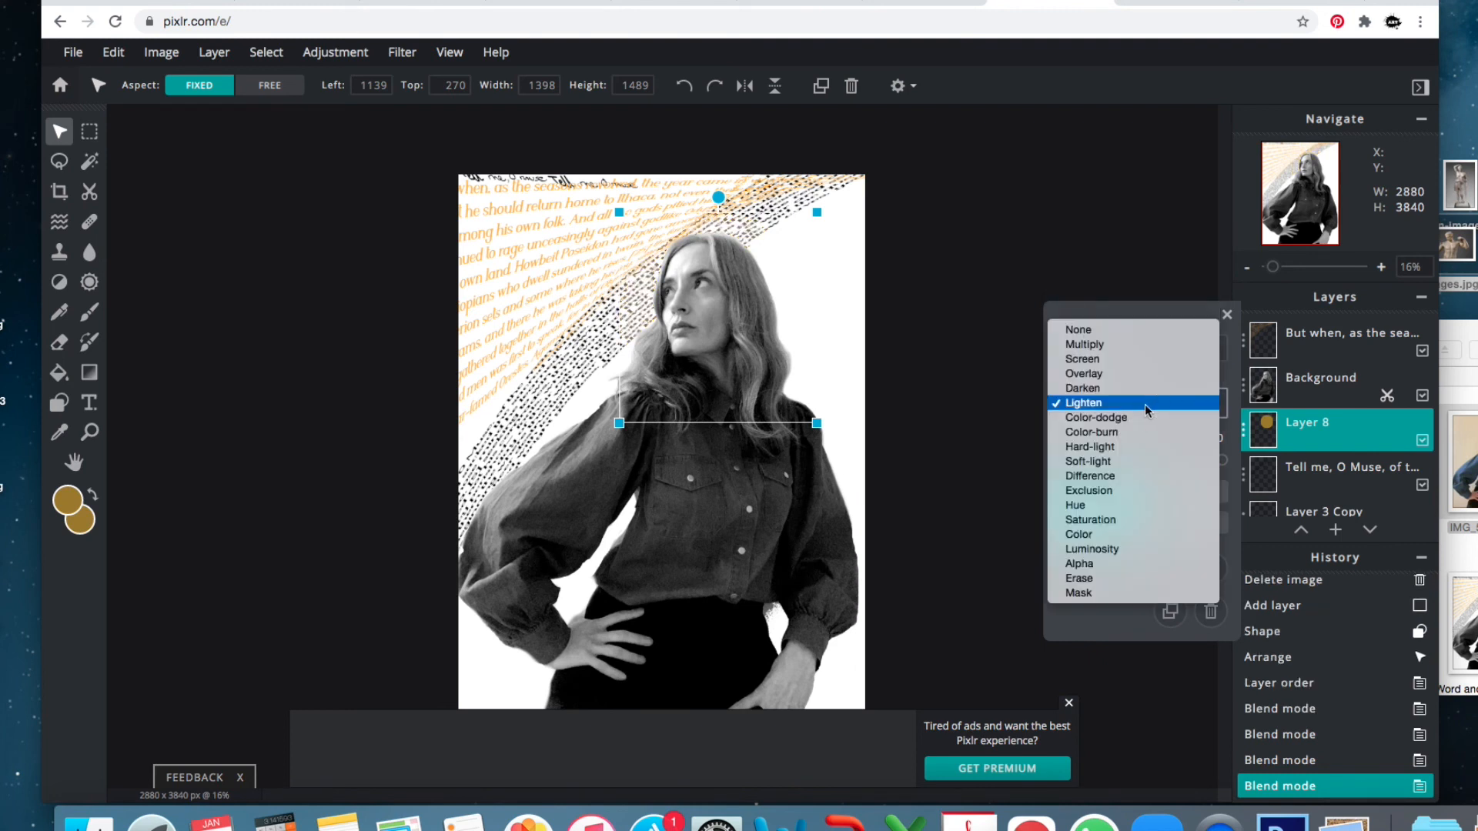
left_click(1114, 361)
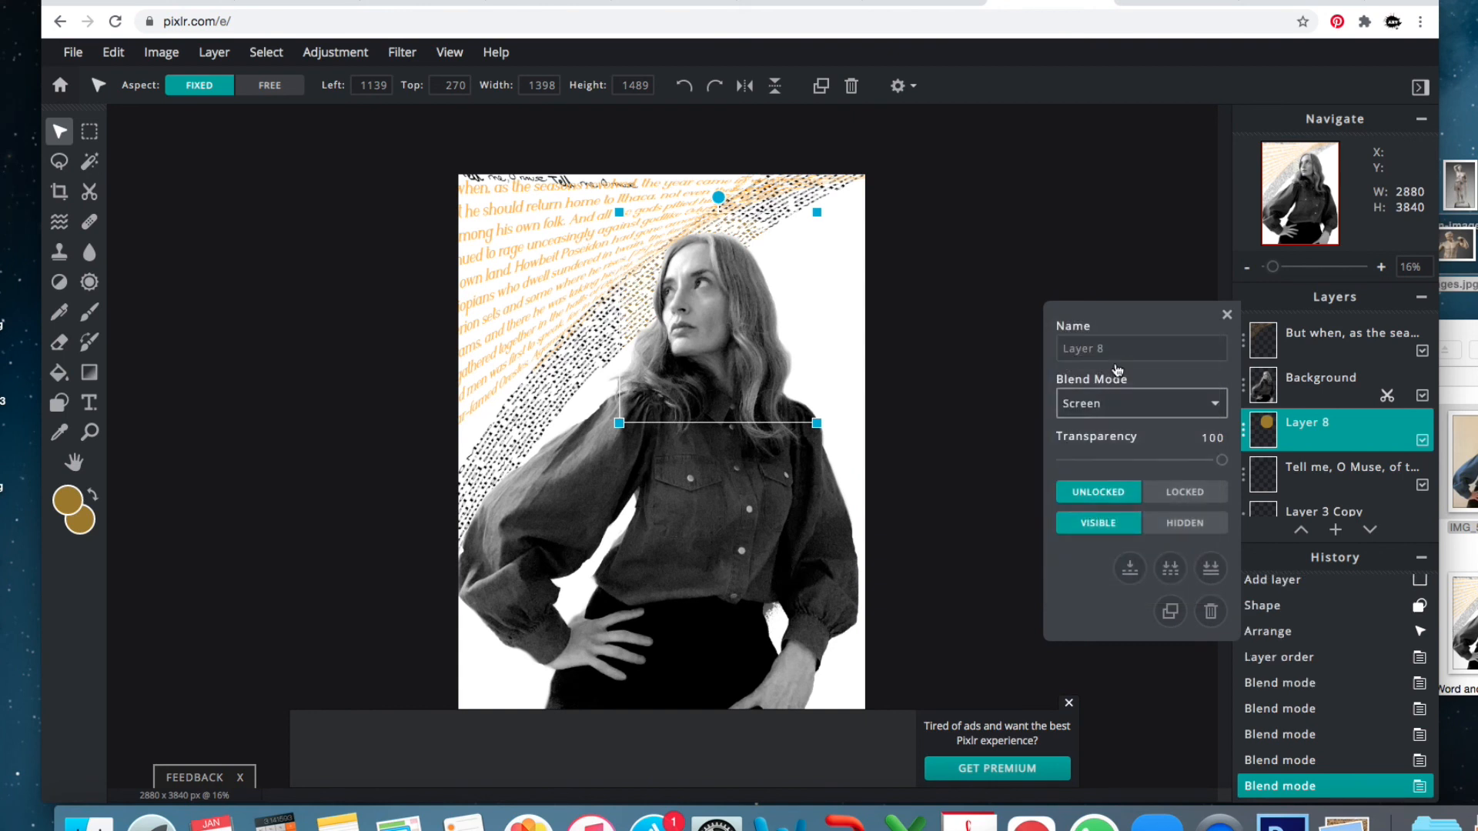
Return the golden ellipse's layer to the Multiply blend mode and set its transparency to 74.
left_click(1106, 388)
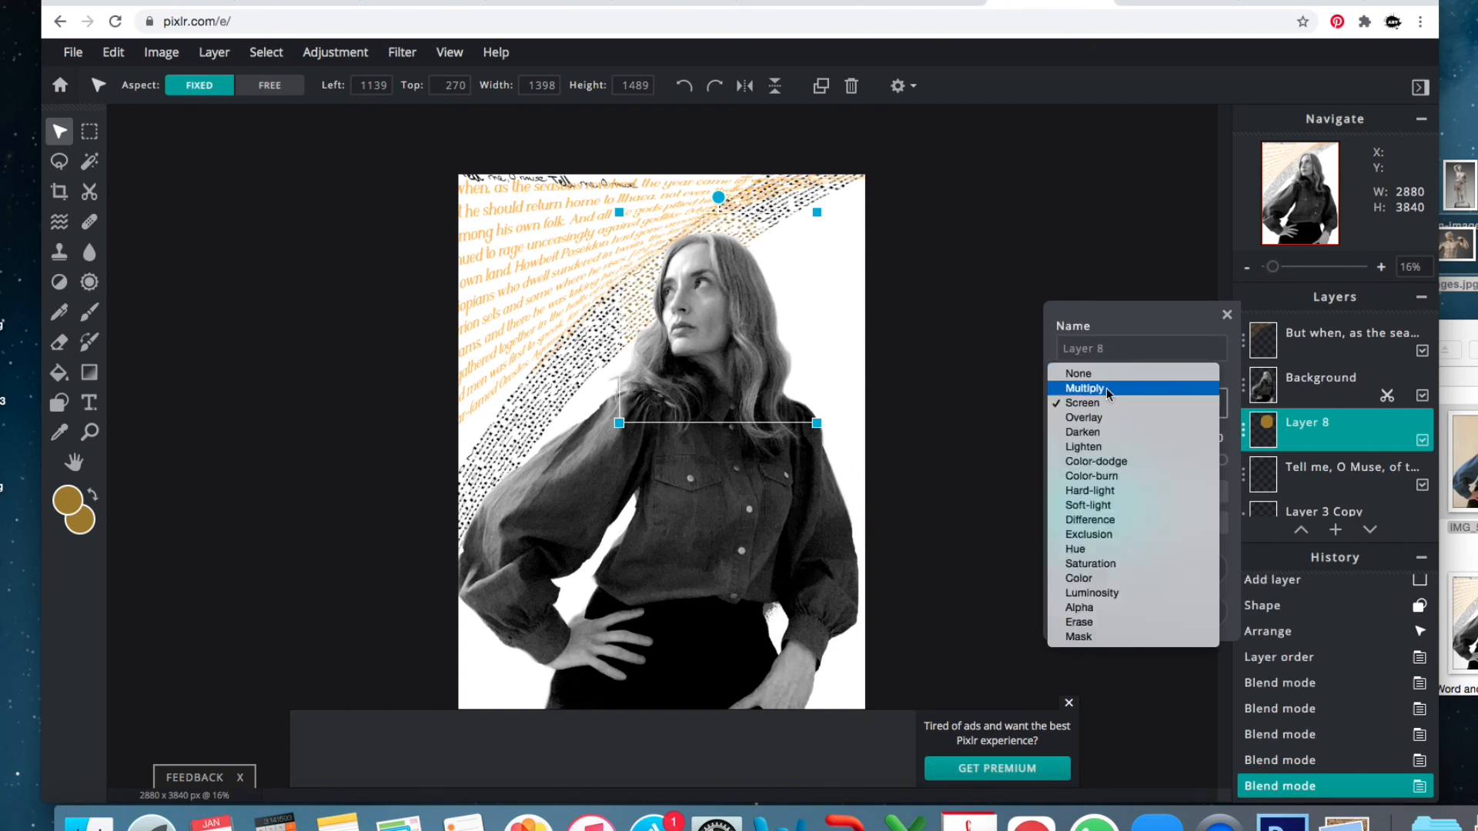
left_click(1107, 393)
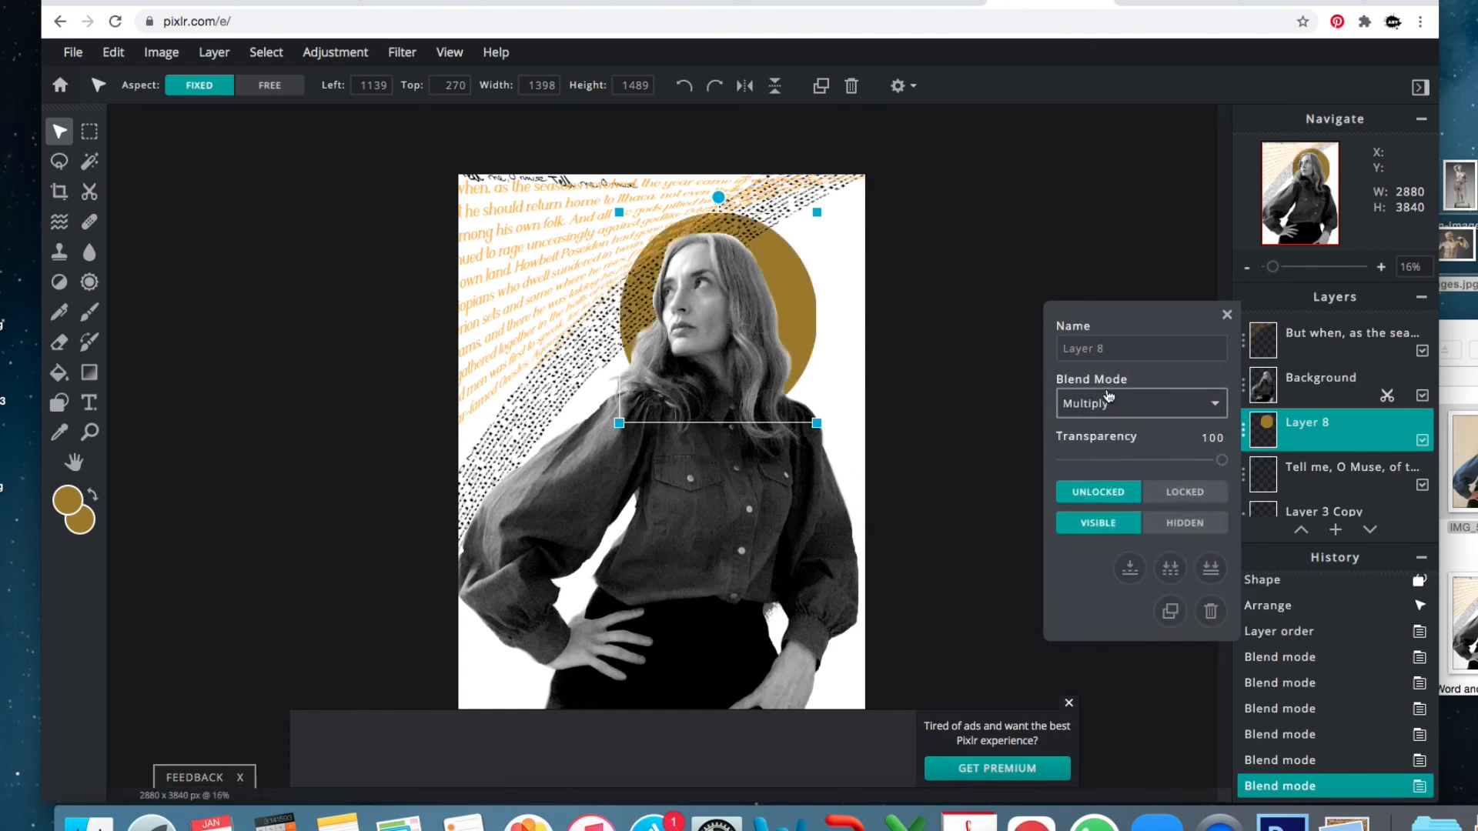
left_click_drag(1221, 460, 1183, 462)
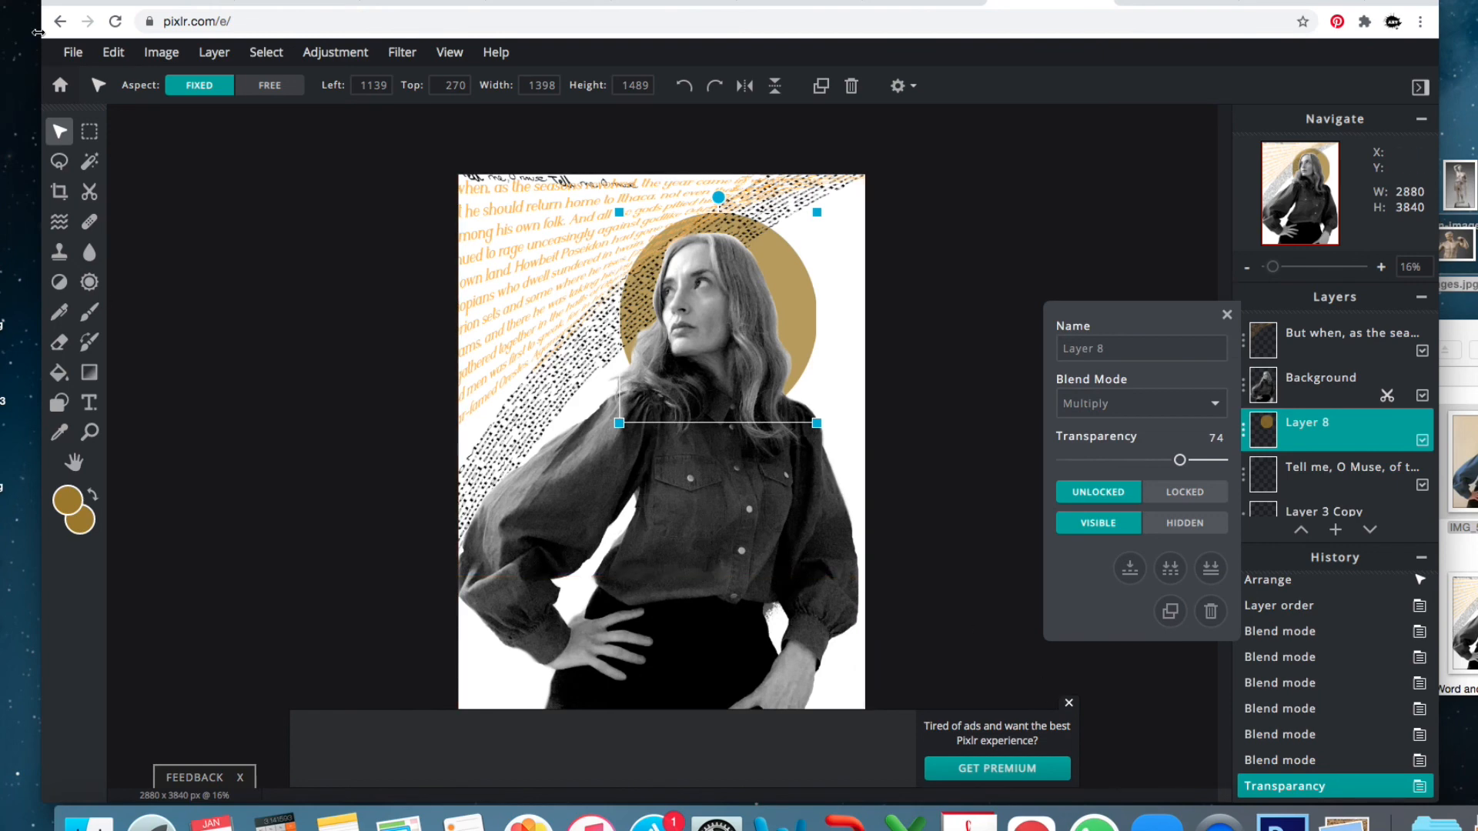
Save the finished collage as the JPG file IMG_5916 at 90% quality and 2880 × 3840 pixels, and download it.
left_click(73, 51)
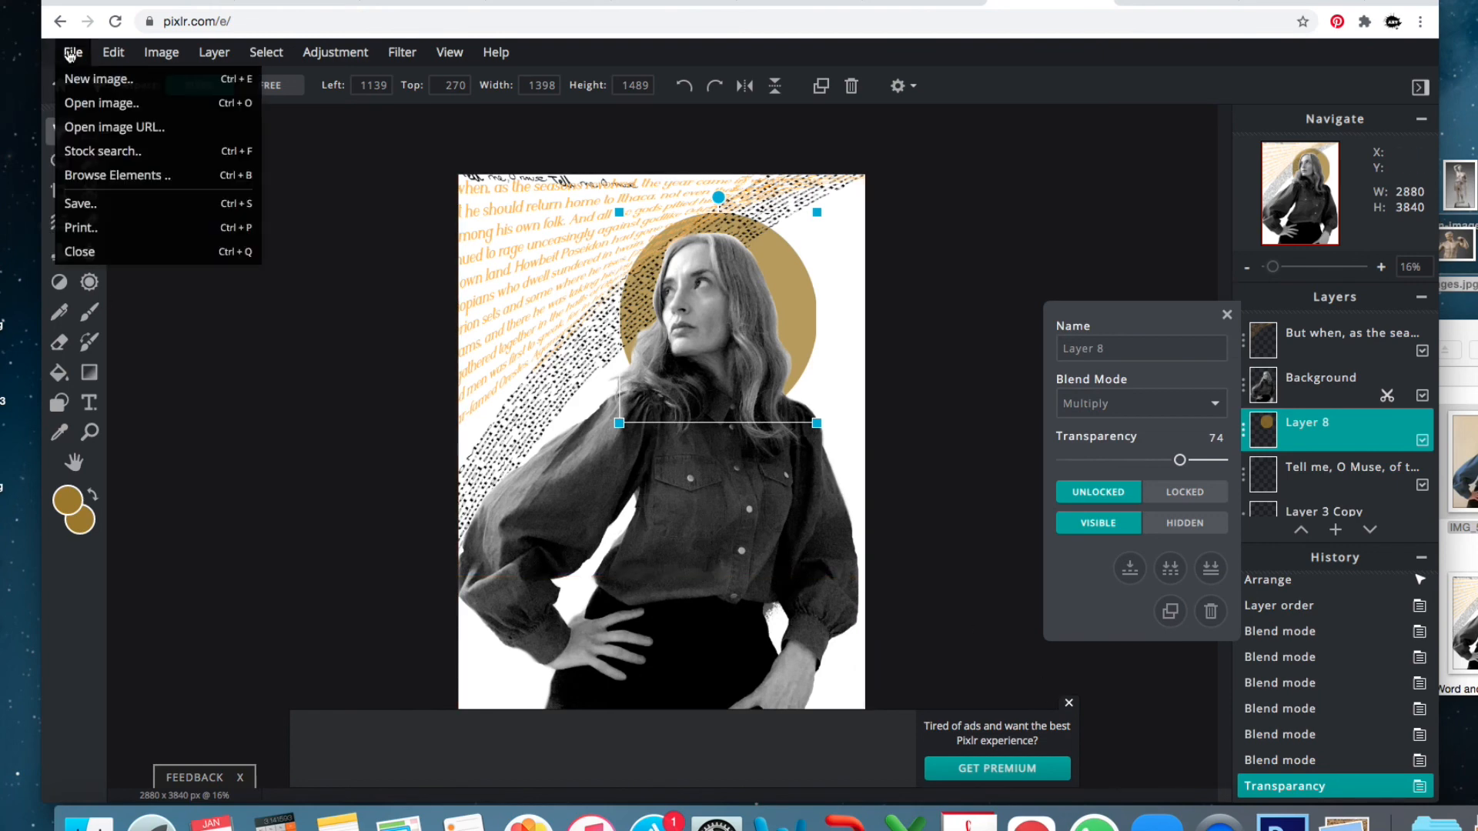
left_click(118, 203)
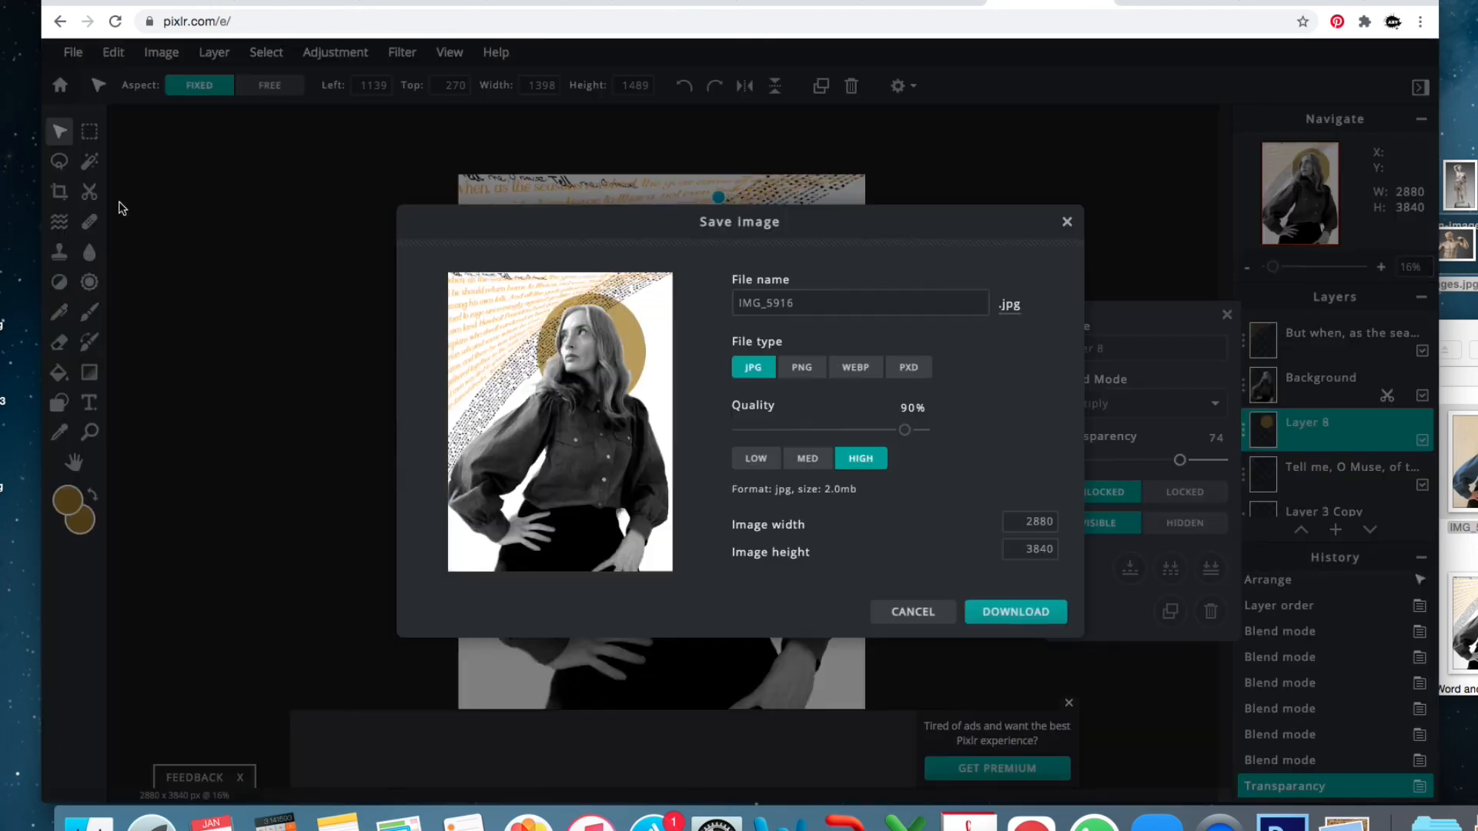
left_click(1004, 610)
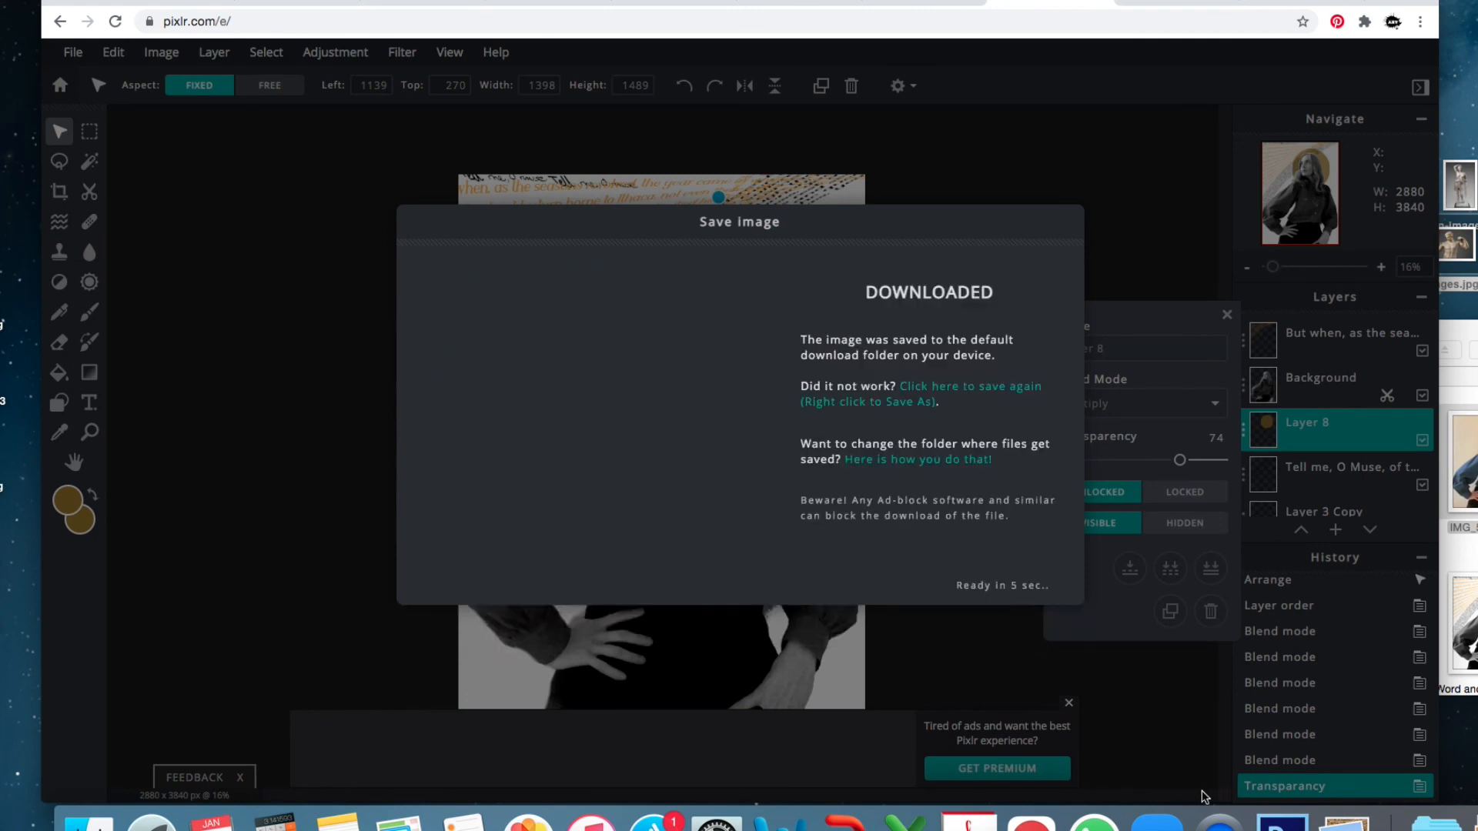